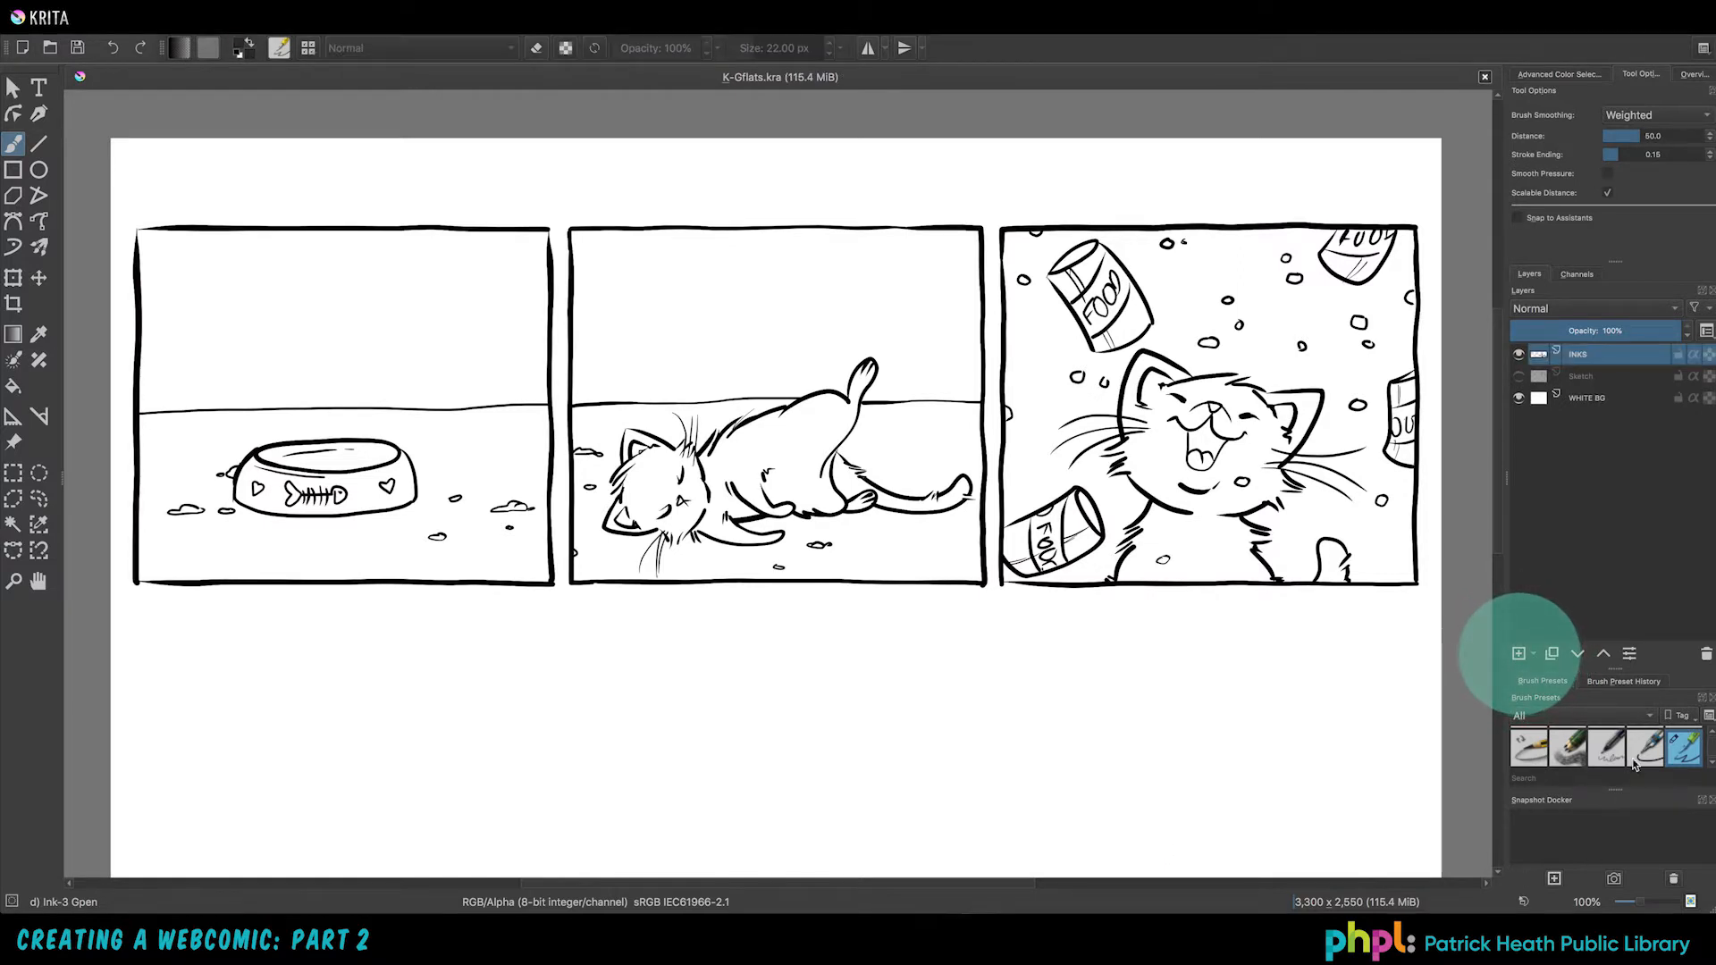
Step: Add a new paint layer above INKS and name it FLATS
{"action": "left_click", "coordinate": [1520, 654]}
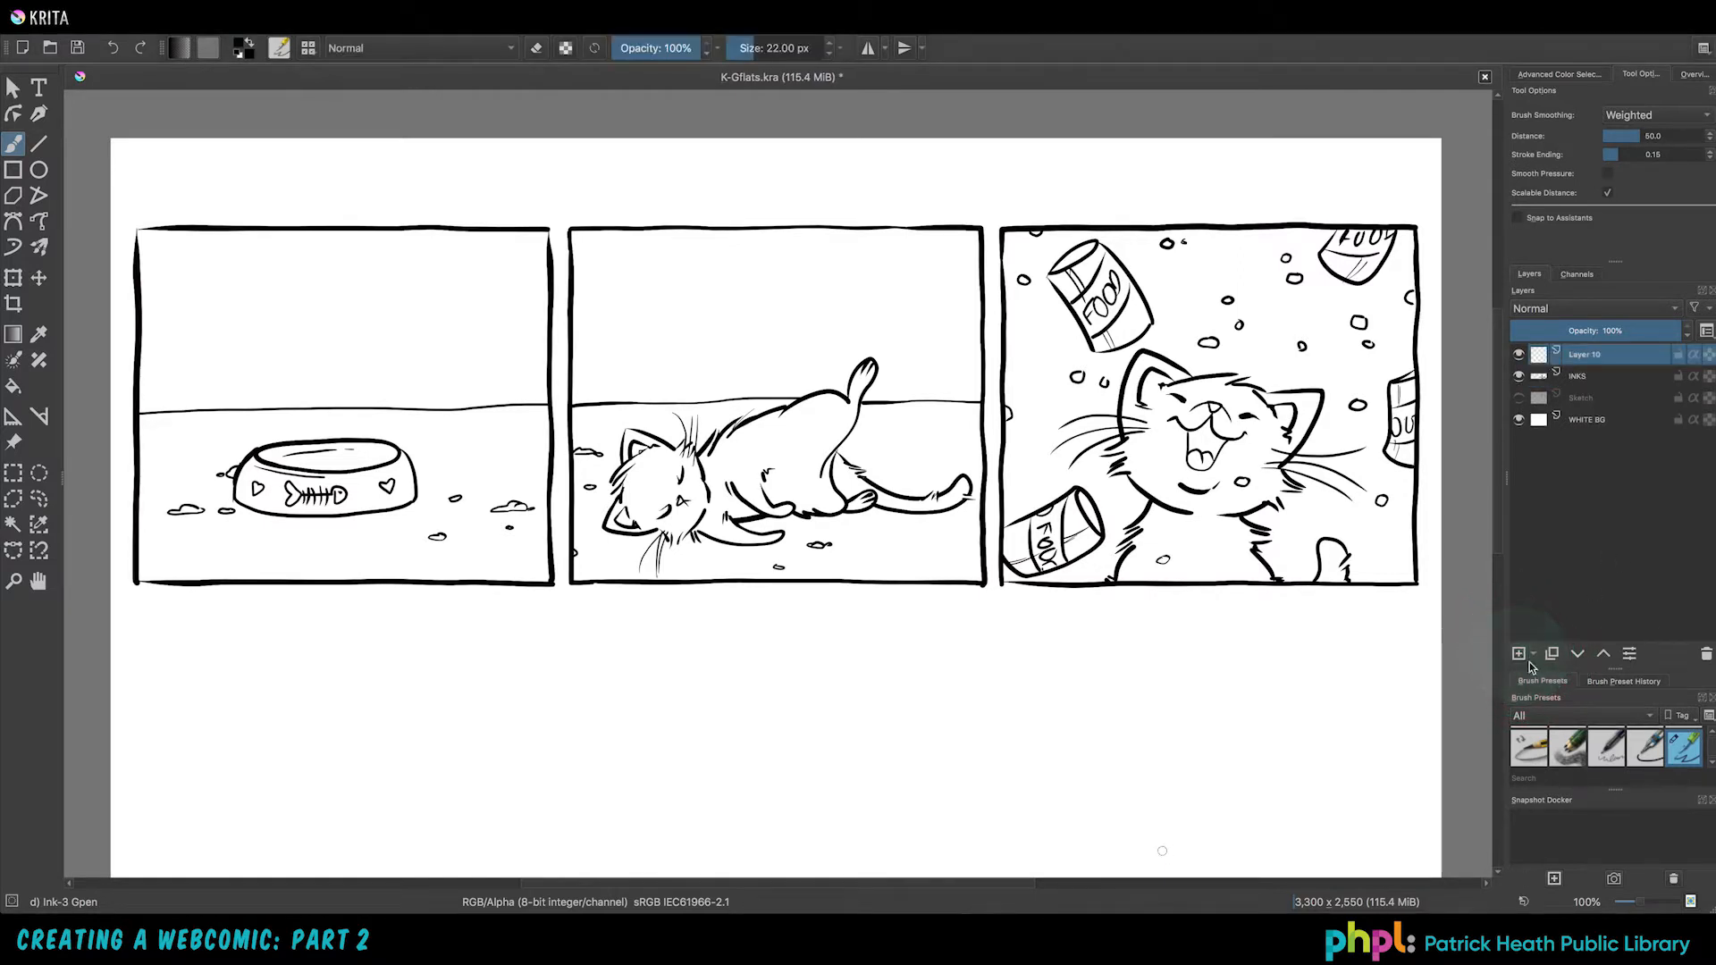
{"action": "double_click", "coordinate": [1600, 357]}
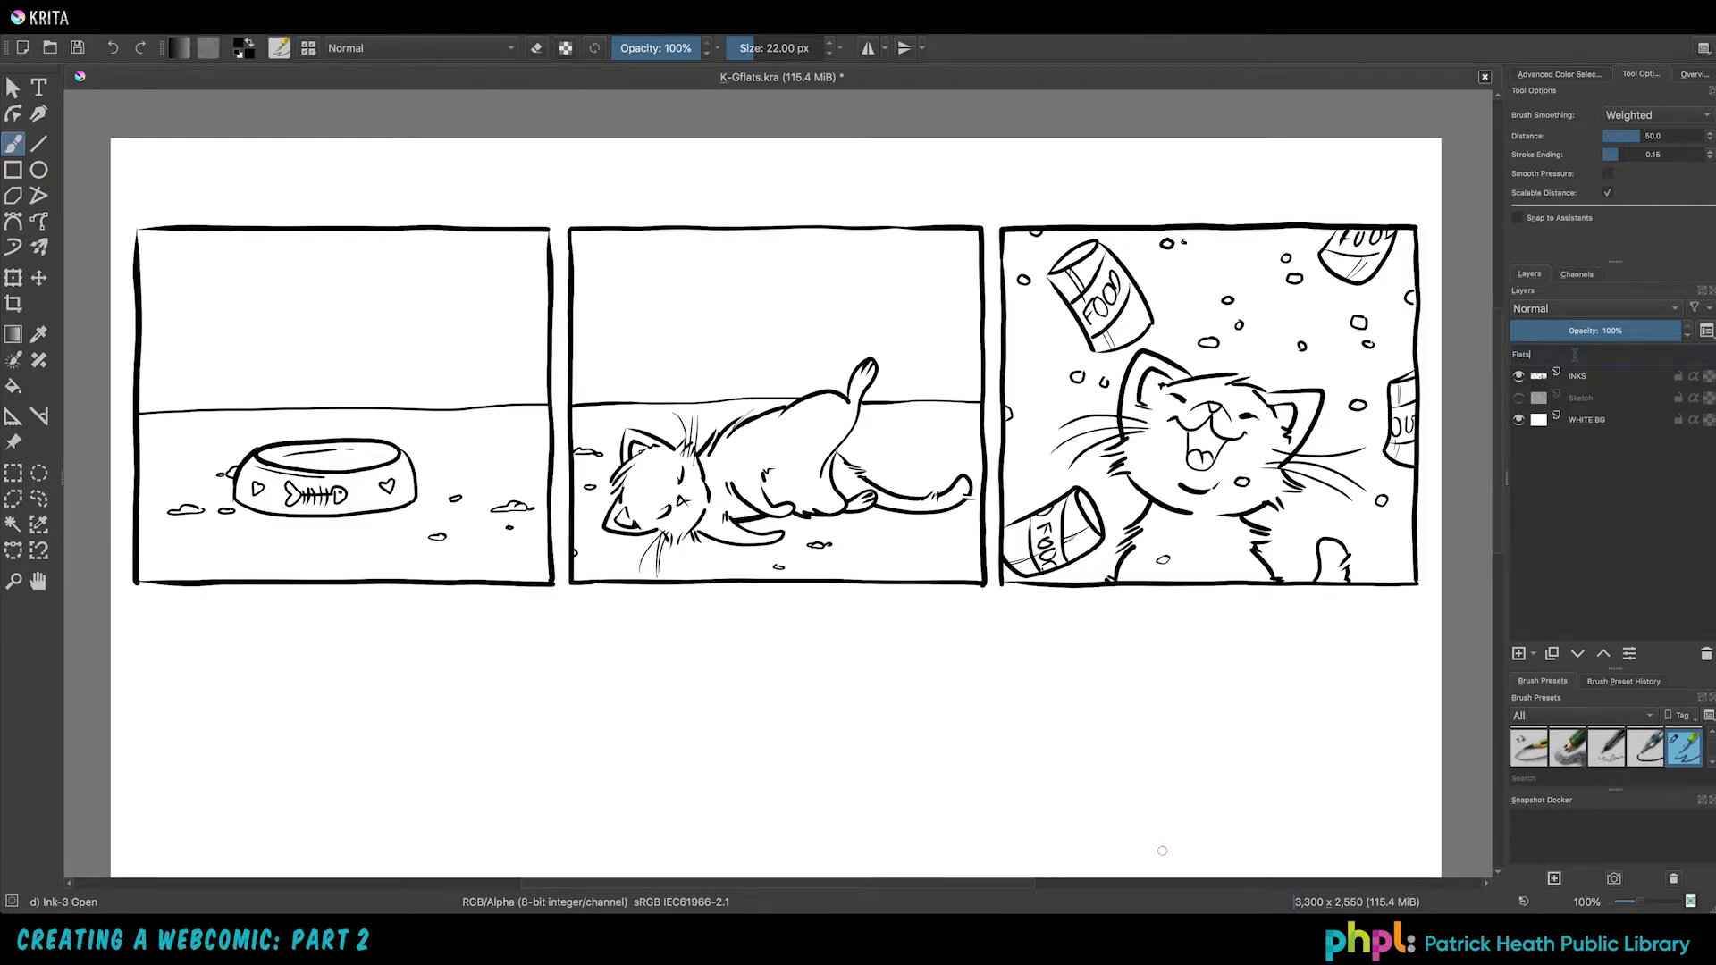
{"action": "key", "text": "Return"}
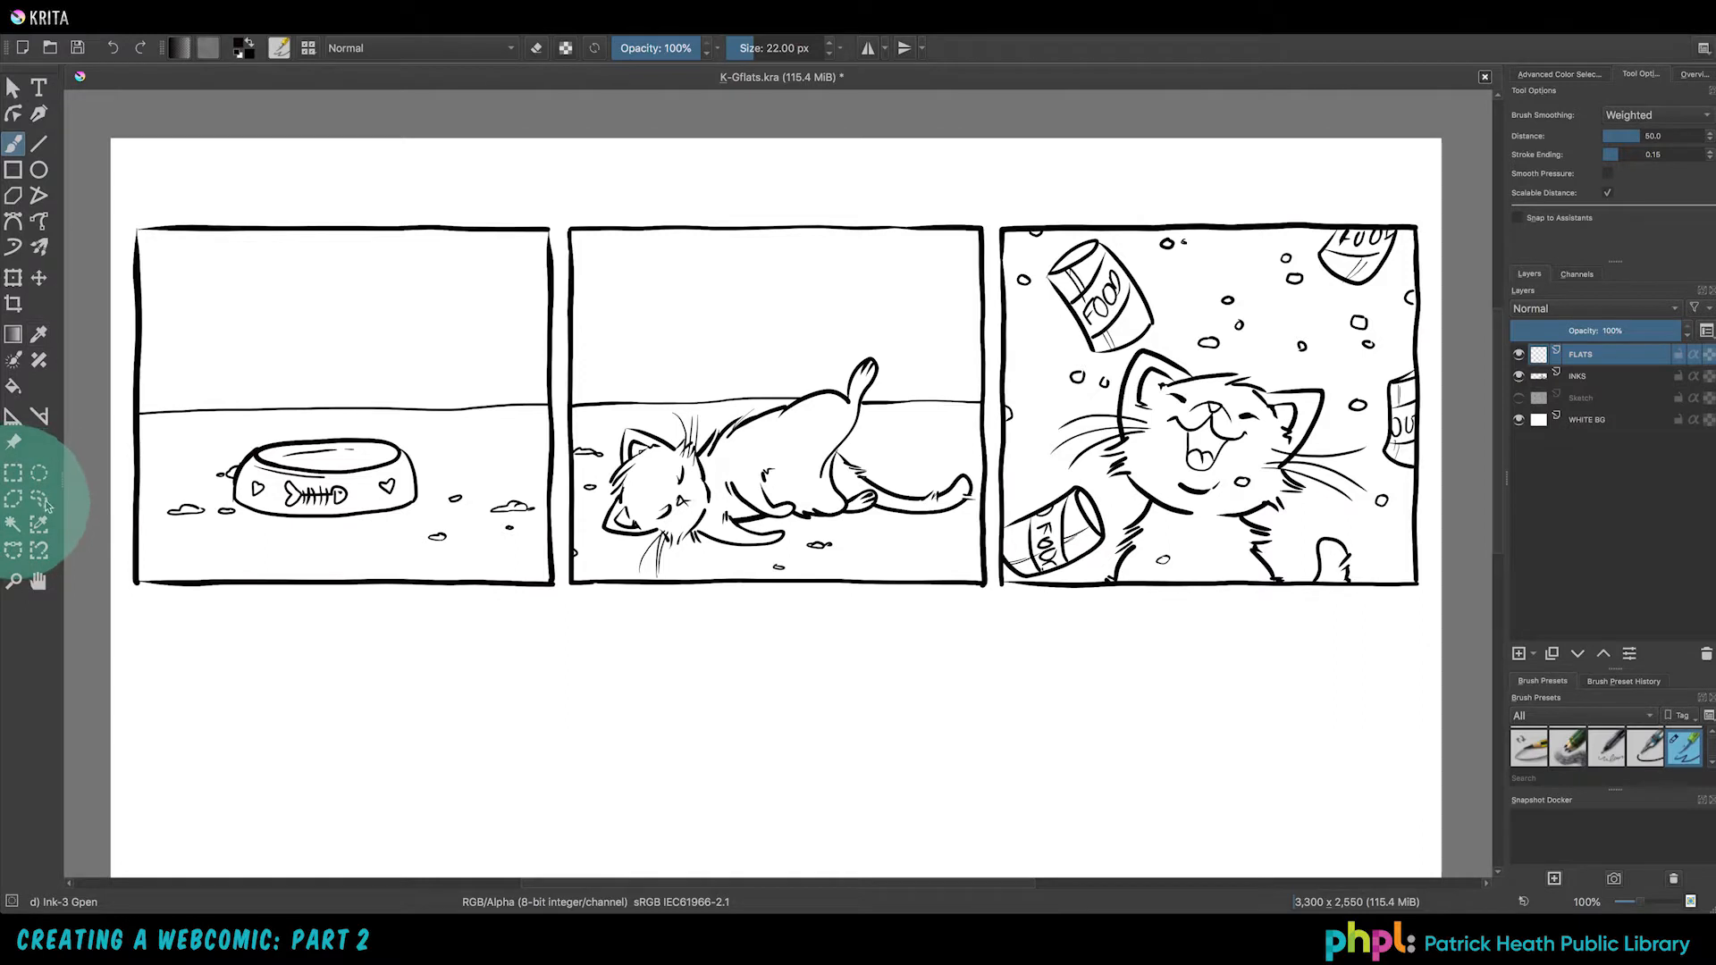
Step: Select the whole first panel by tracing along its inked border with the Polygonal Selection tool on the FLATS layer
{"action": "left_click", "coordinate": [13, 503]}
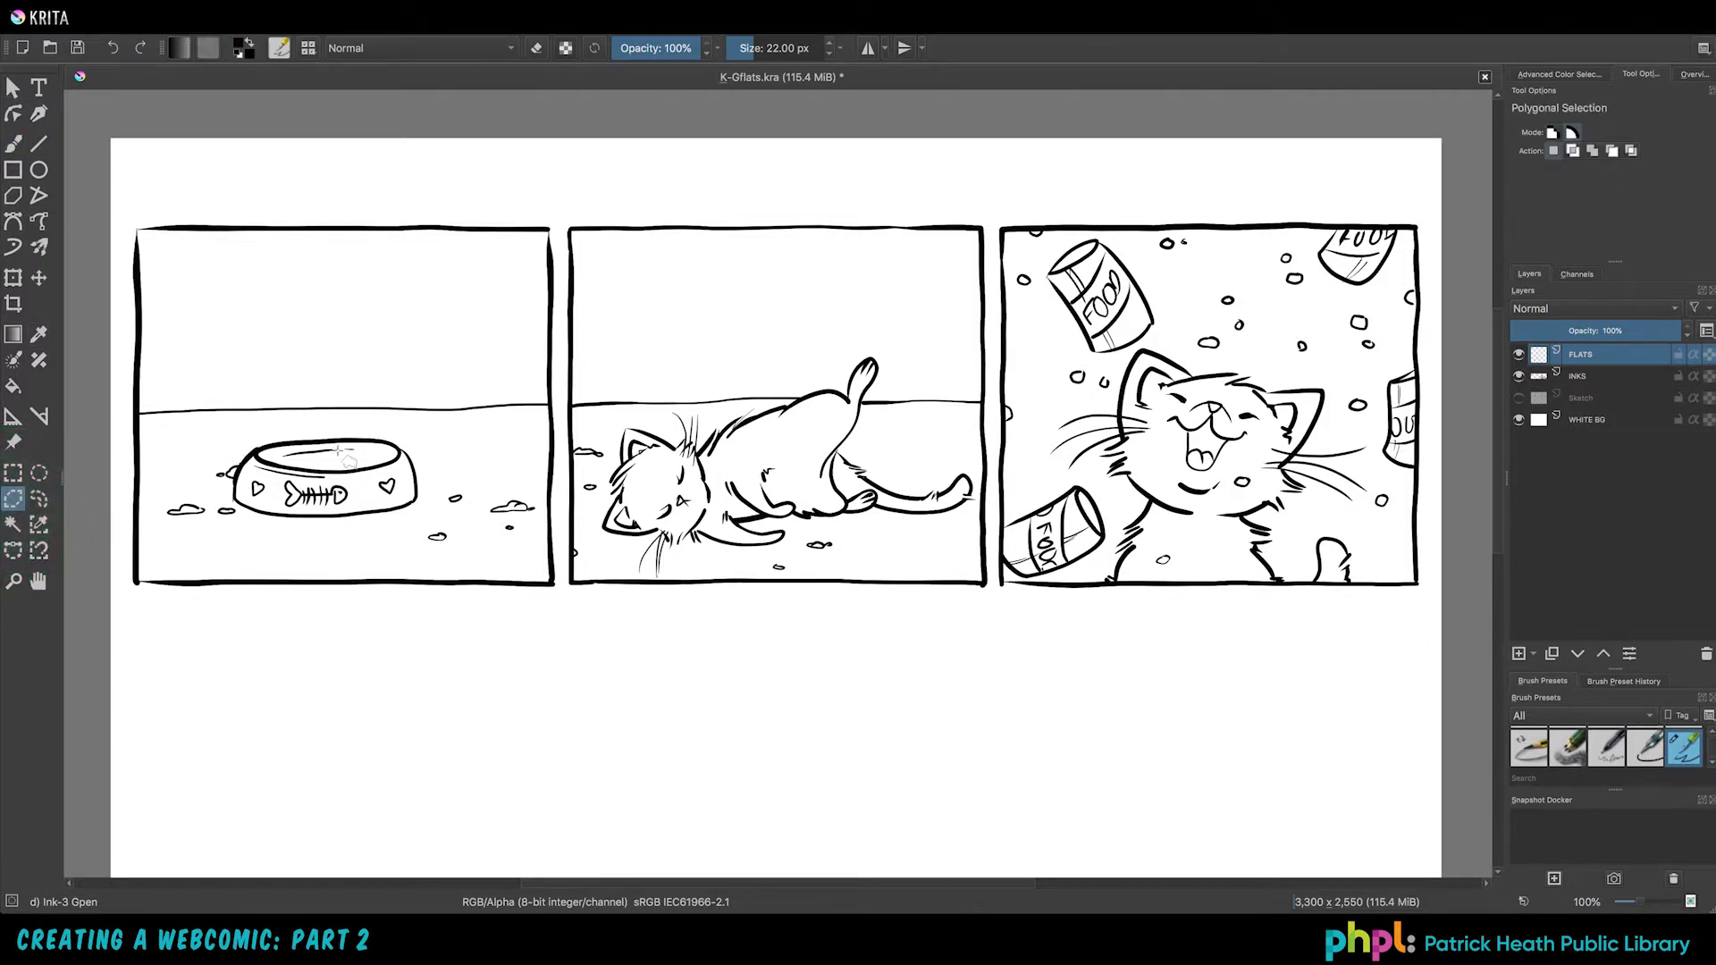
{"action": "left_click", "coordinate": [12, 580]}
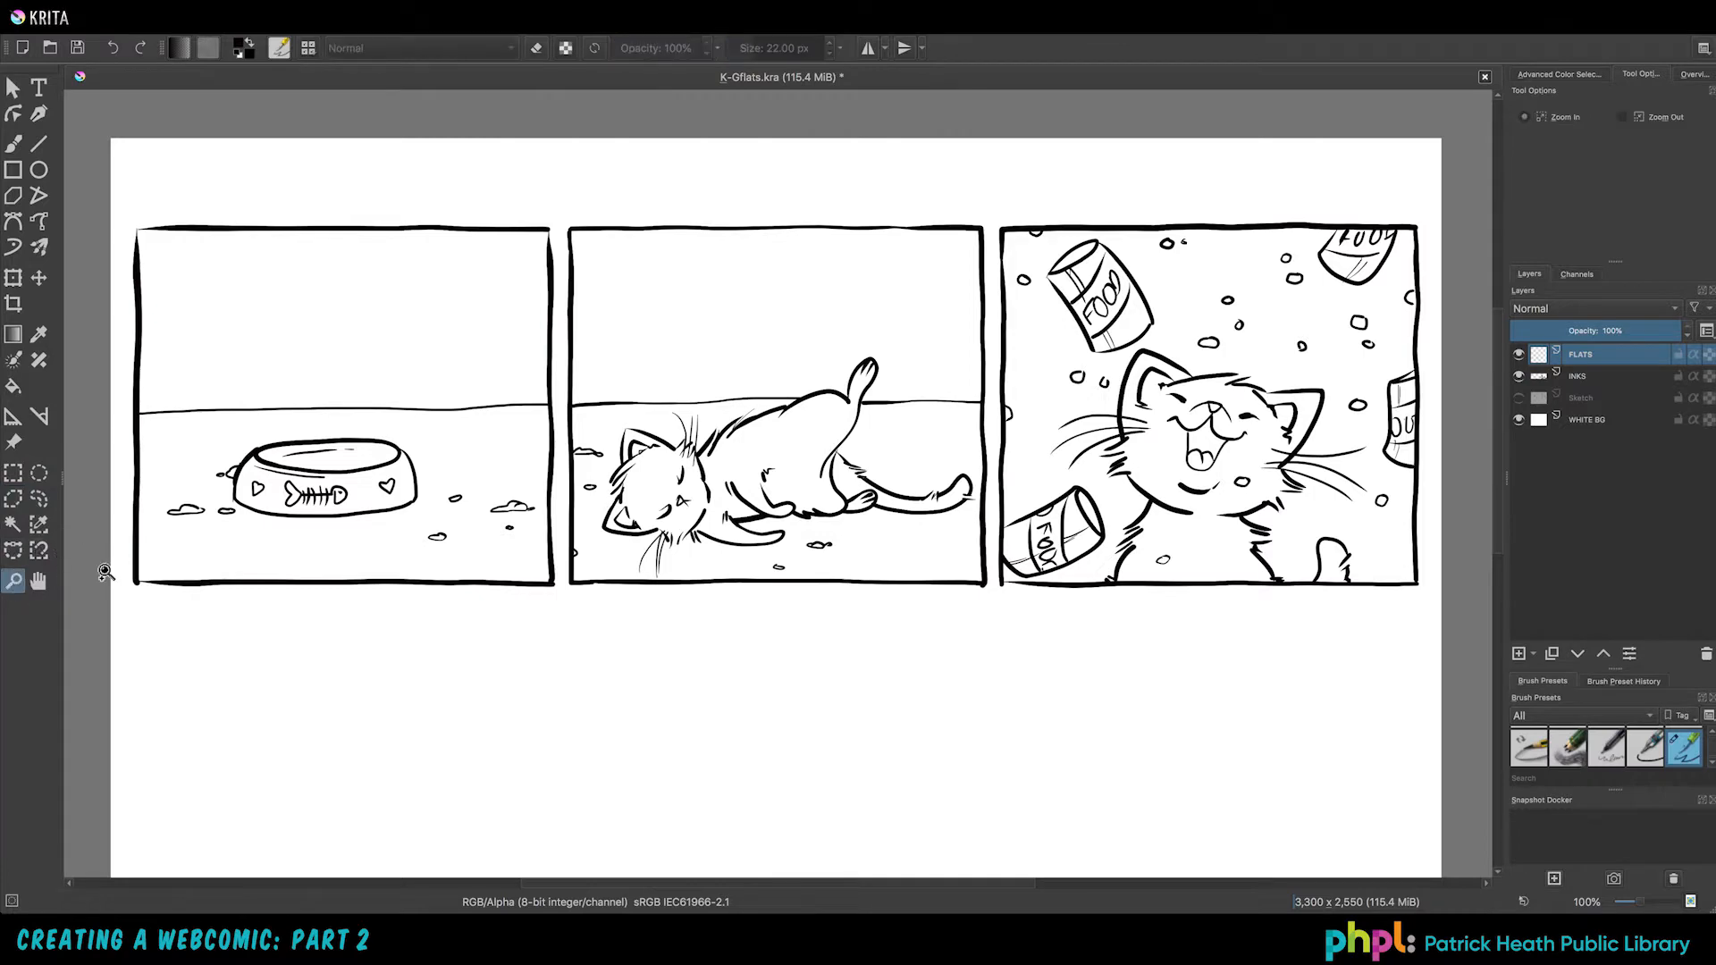
{"action": "left_click", "coordinate": [355, 525]}
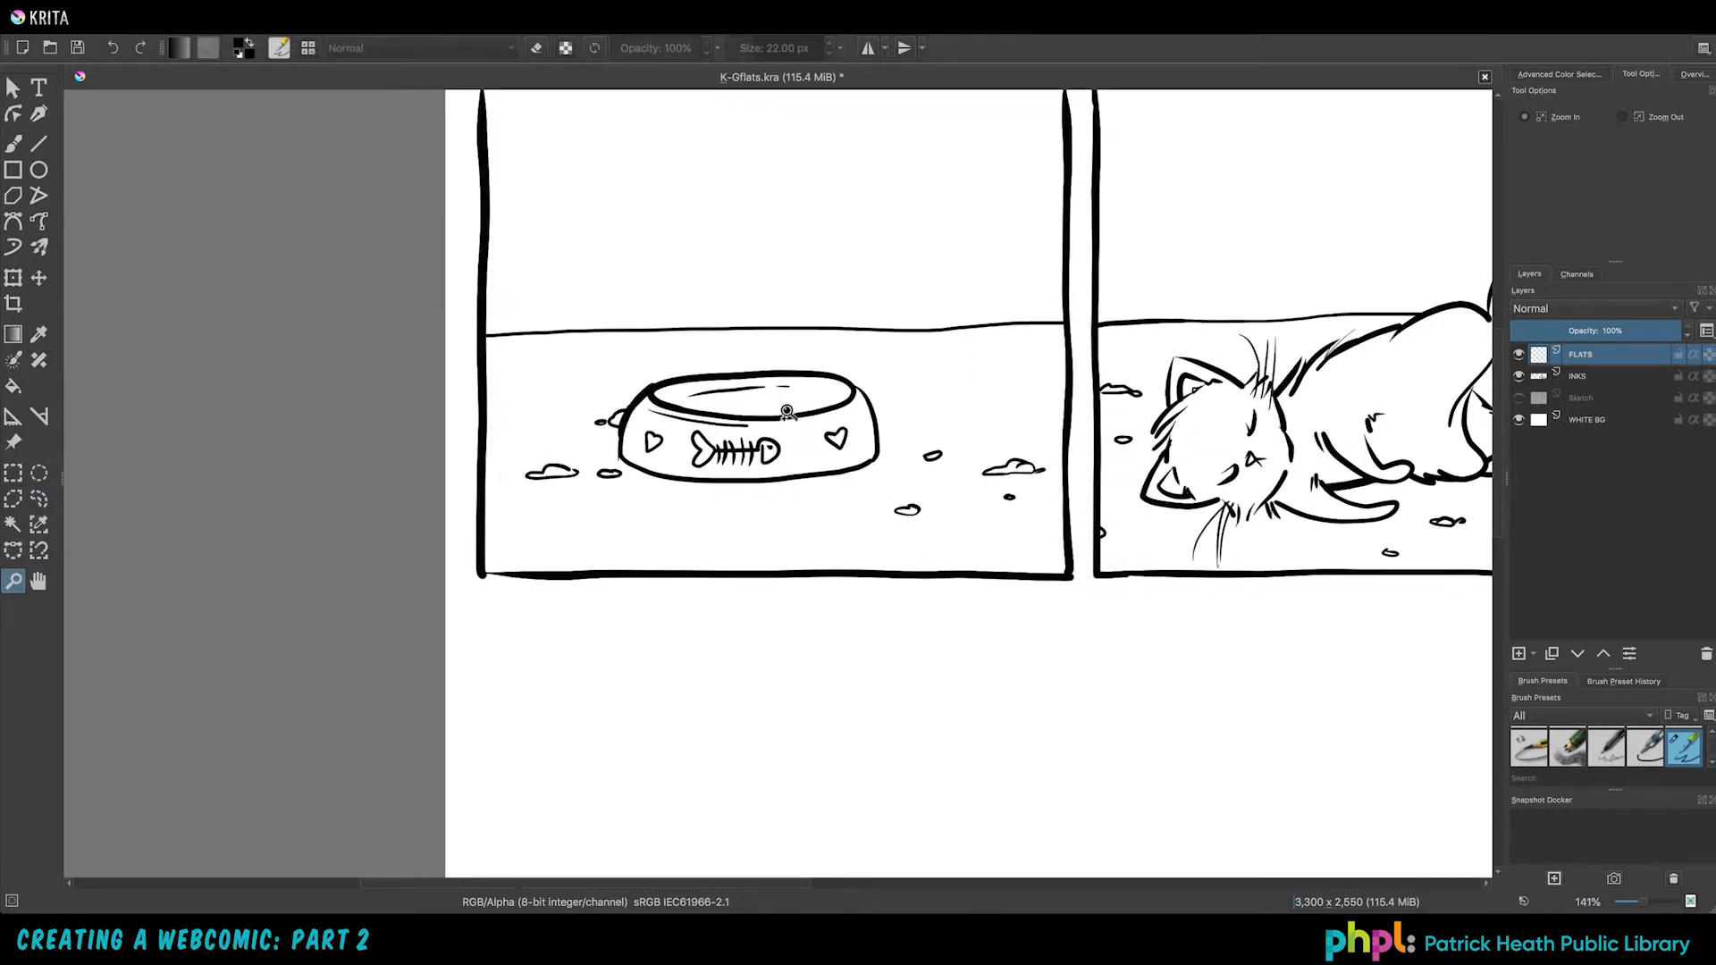
{"action": "left_click_drag", "start_coordinate": [820, 355], "coordinate": [506, 518]}
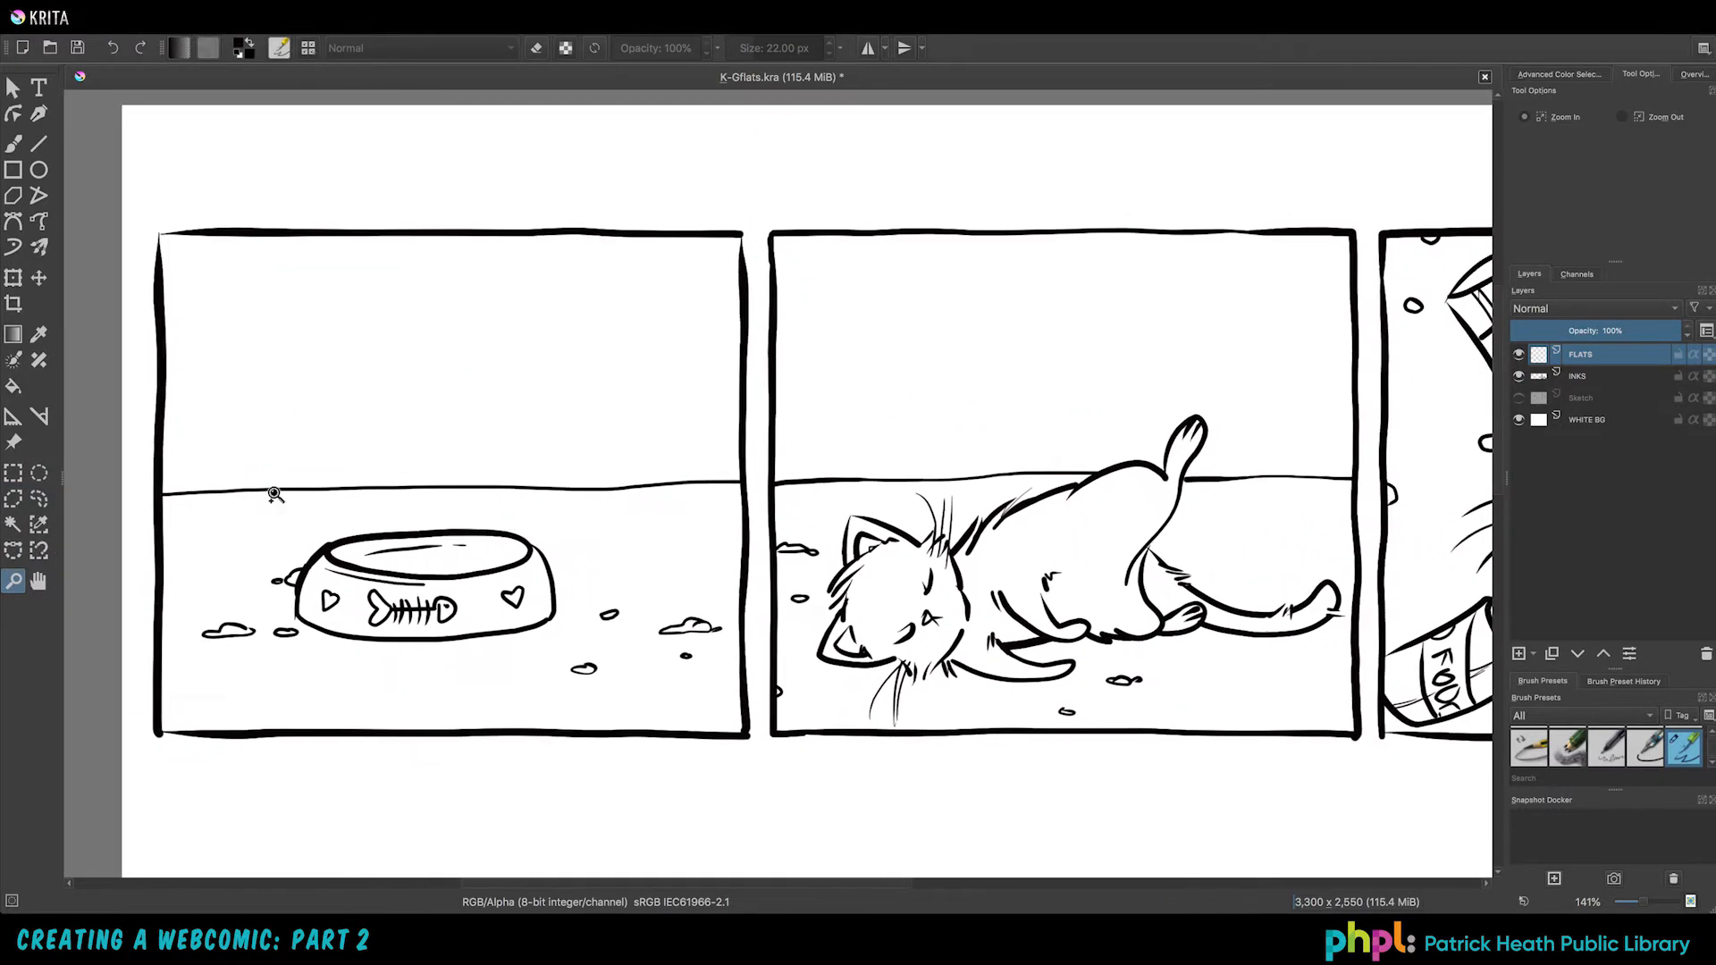
{"action": "left_click", "coordinate": [12, 499]}
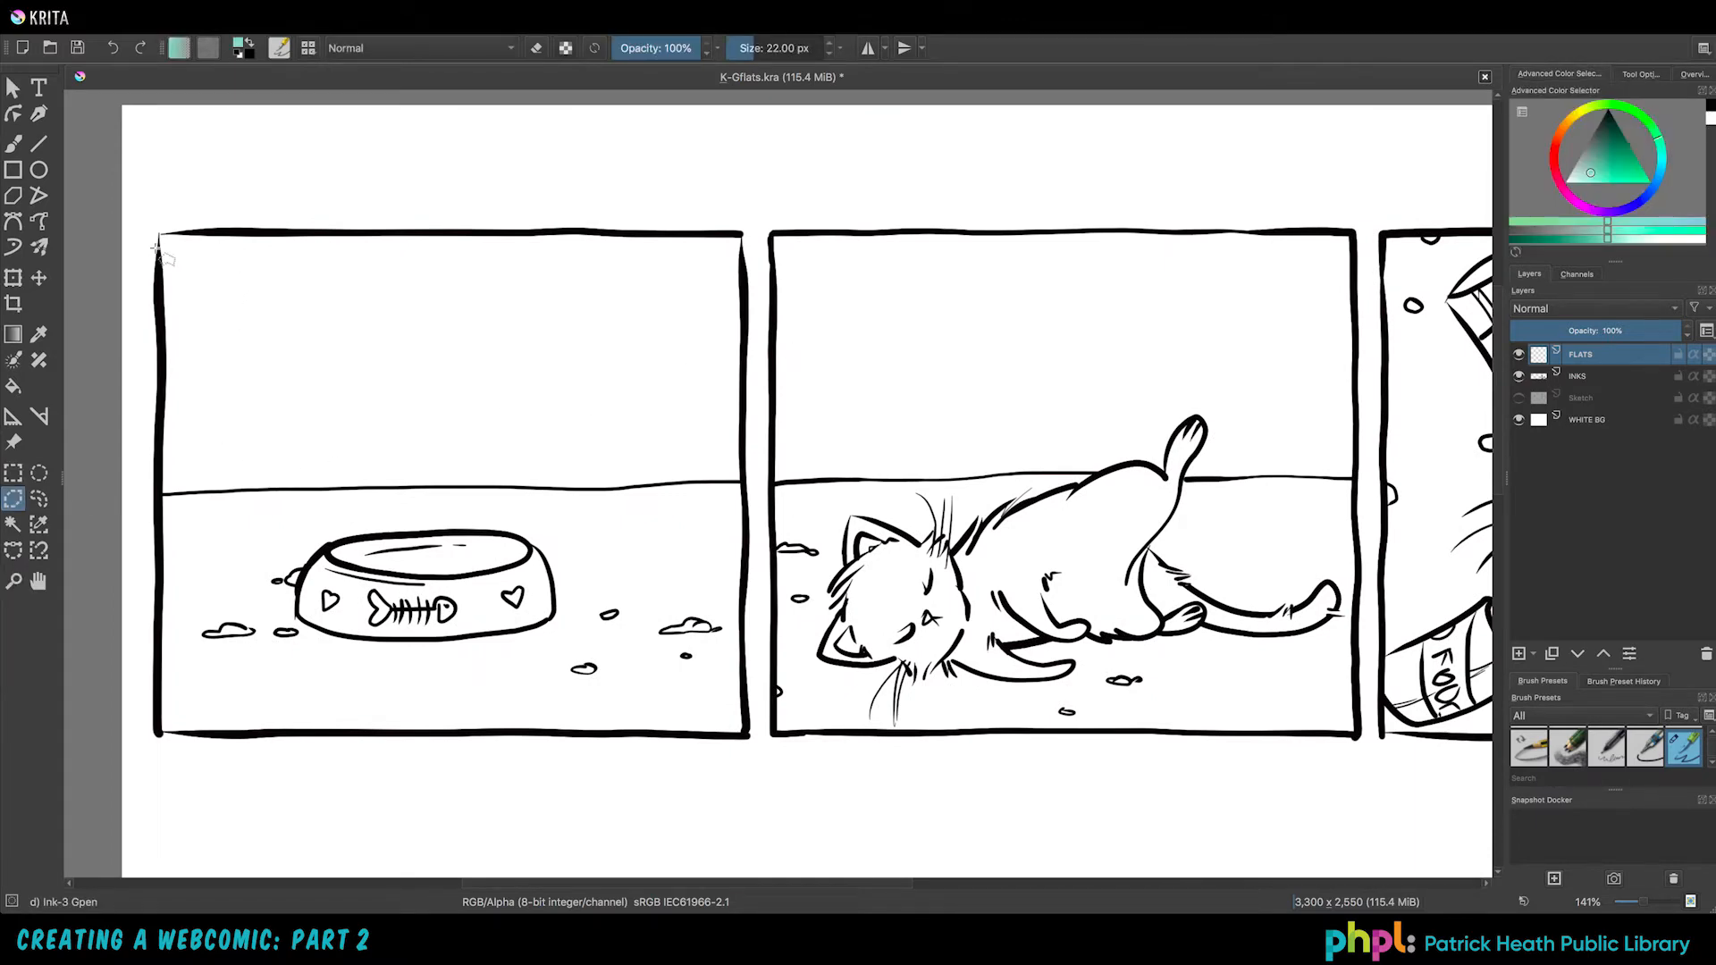
{"action": "left_click", "coordinate": [158, 250]}
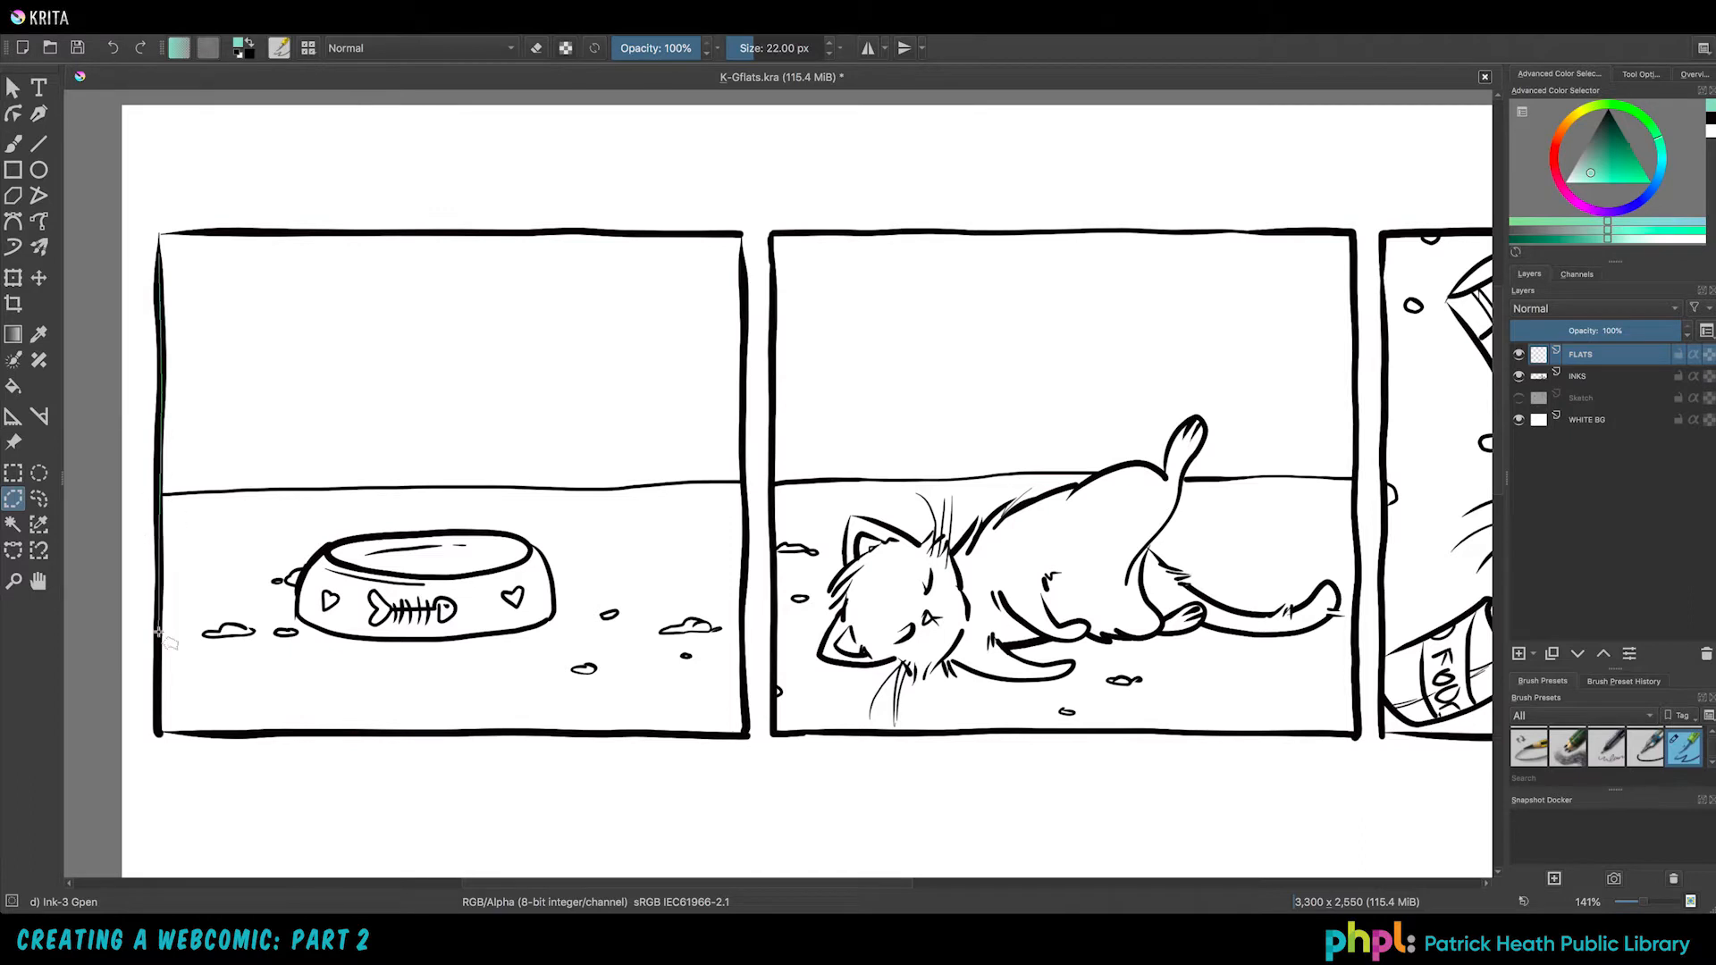
{"action": "left_click", "coordinate": [180, 732]}
{"action": "left_click", "coordinate": [279, 732]}
{"action": "left_click", "coordinate": [537, 733]}
{"action": "left_click", "coordinate": [677, 735]}
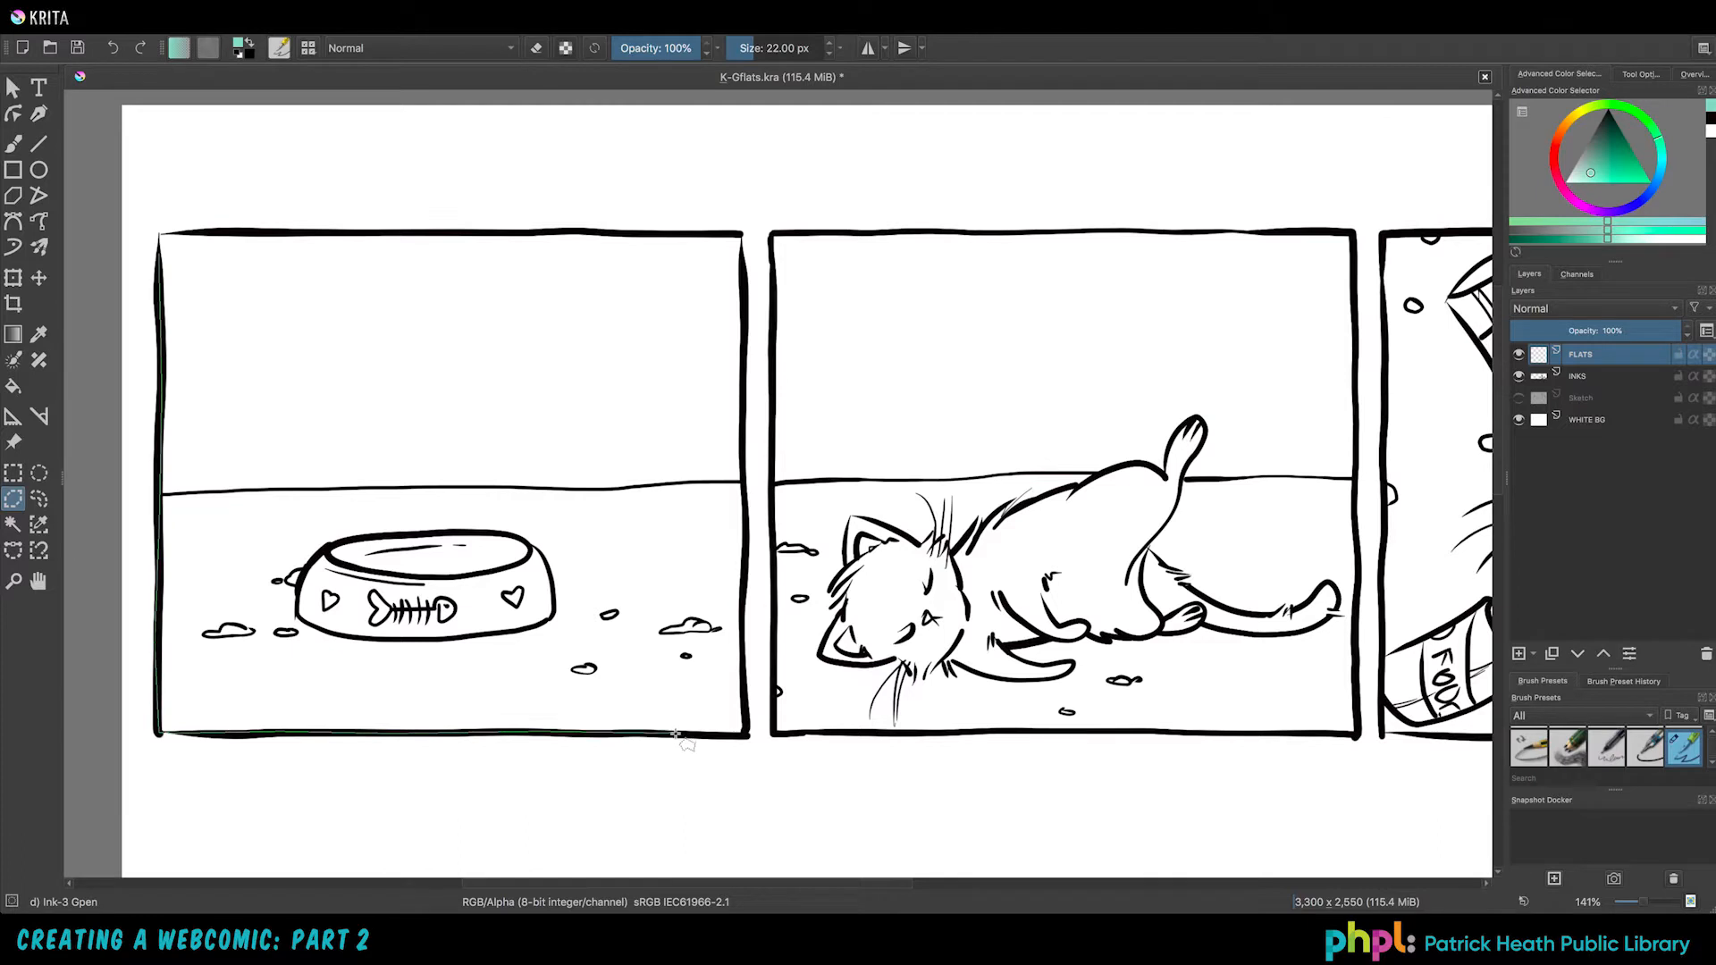
{"action": "left_click", "coordinate": [747, 735]}
{"action": "left_click", "coordinate": [740, 647]}
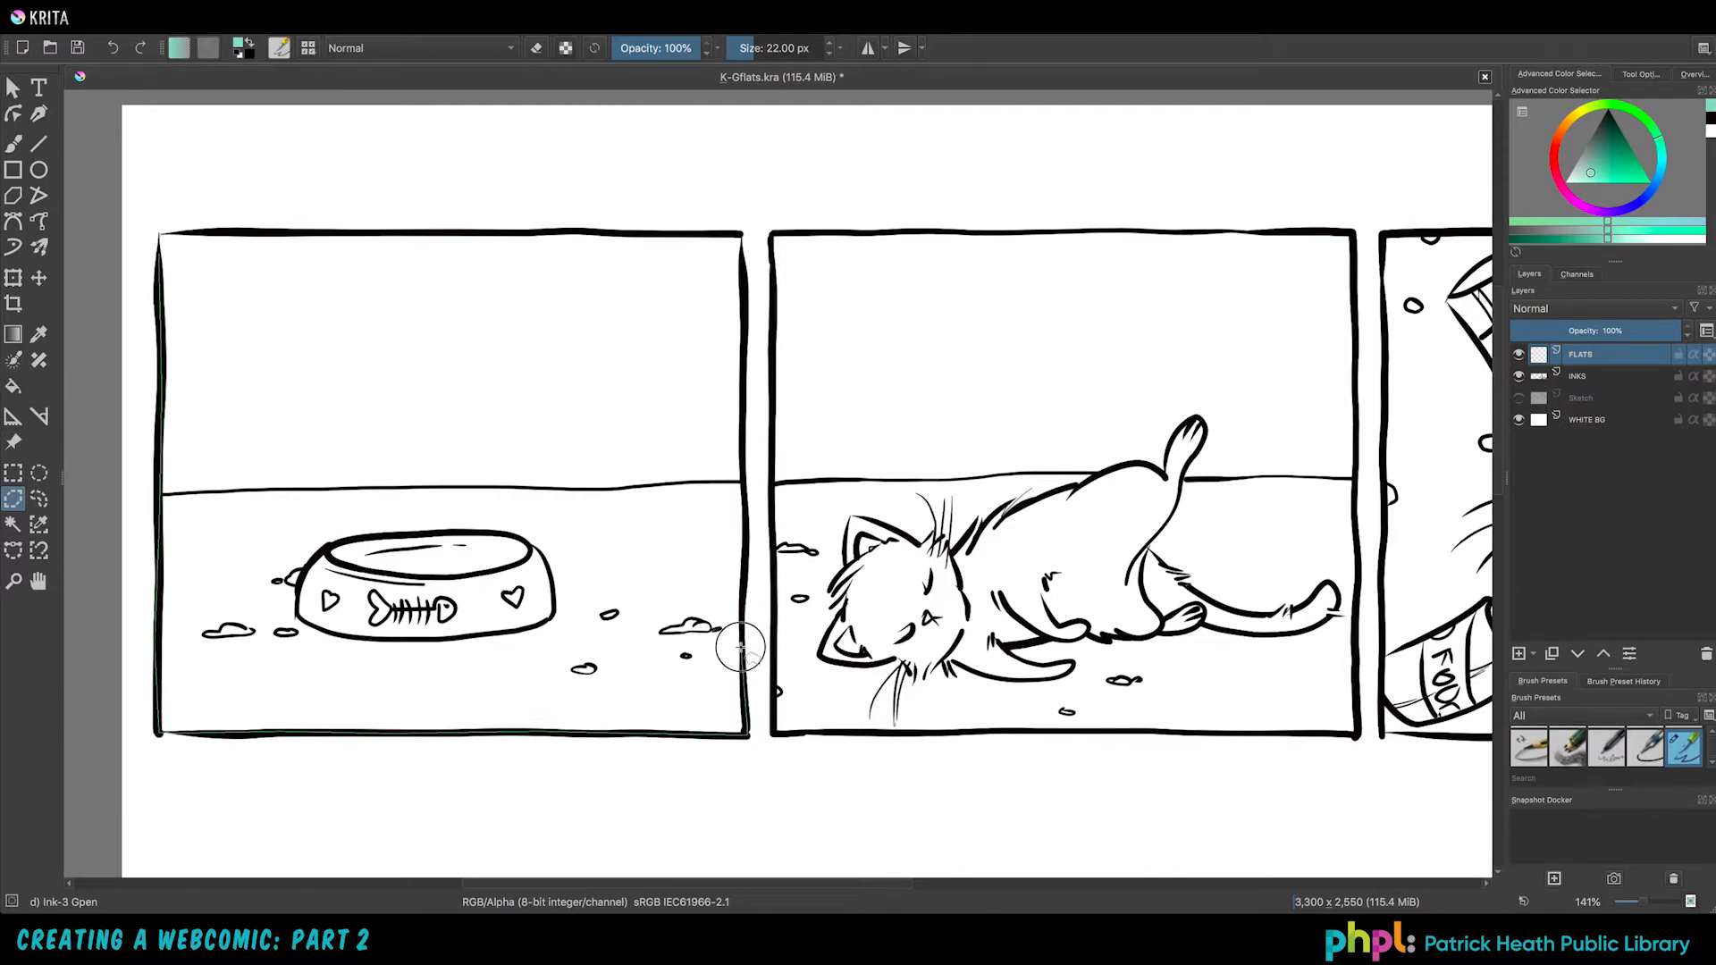
{"action": "left_click", "coordinate": [745, 597]}
{"action": "left_click", "coordinate": [741, 464]}
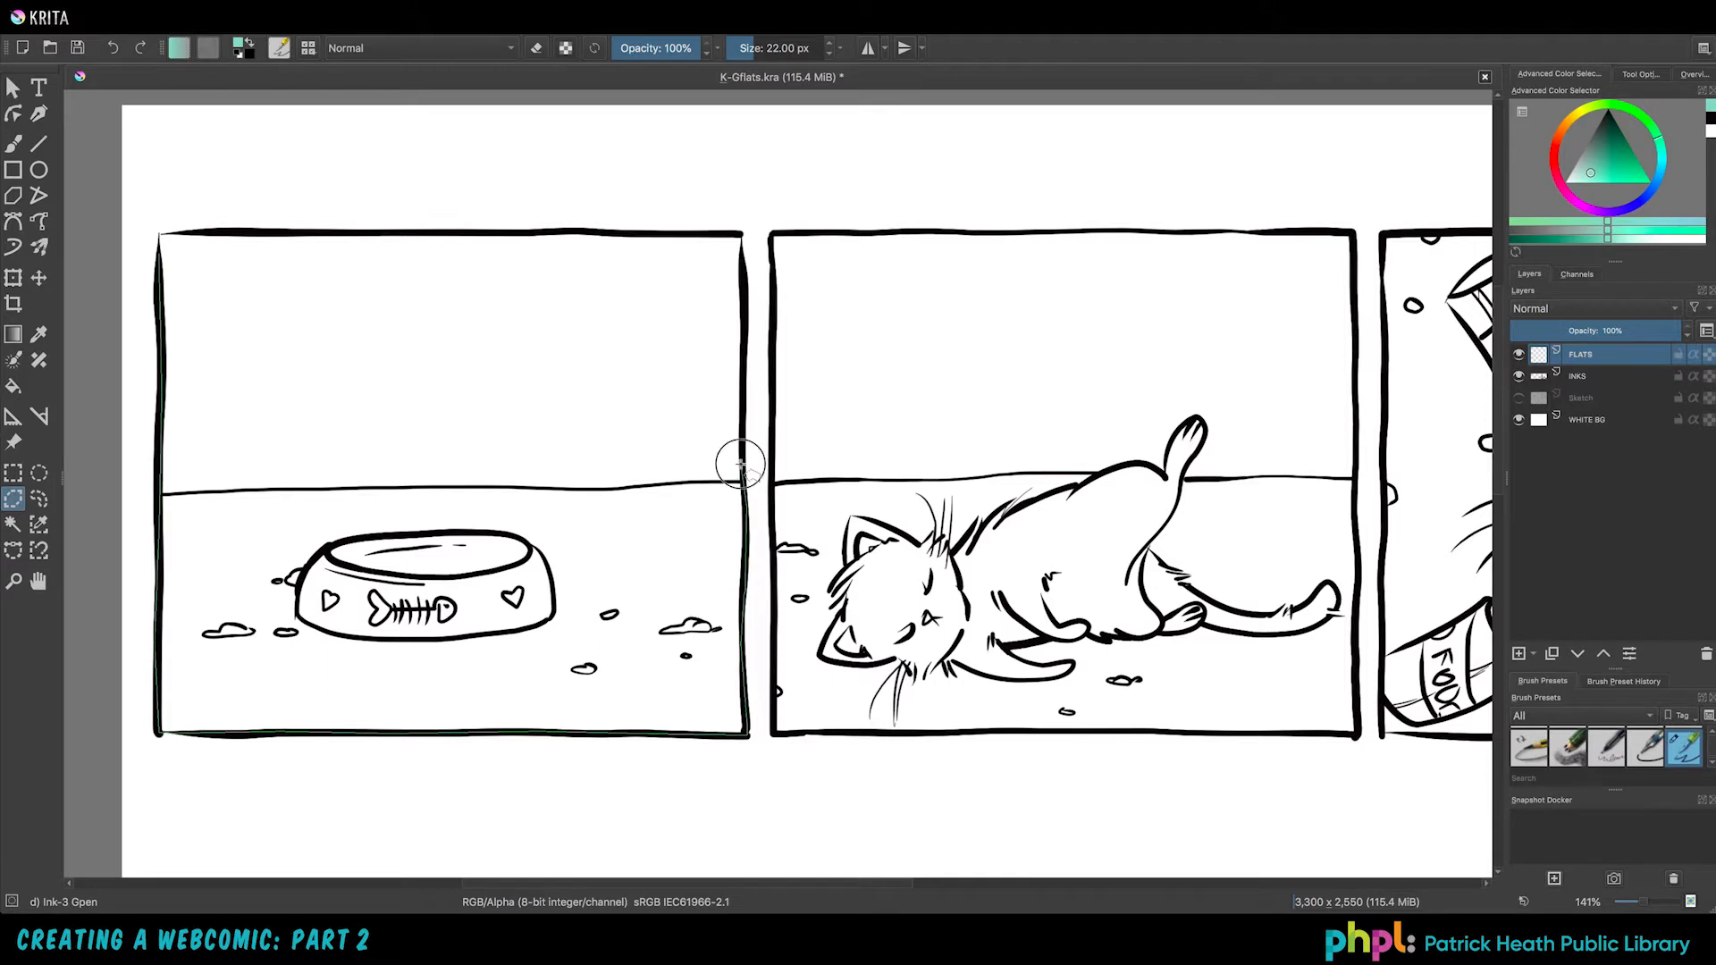
{"action": "left_click", "coordinate": [742, 233]}
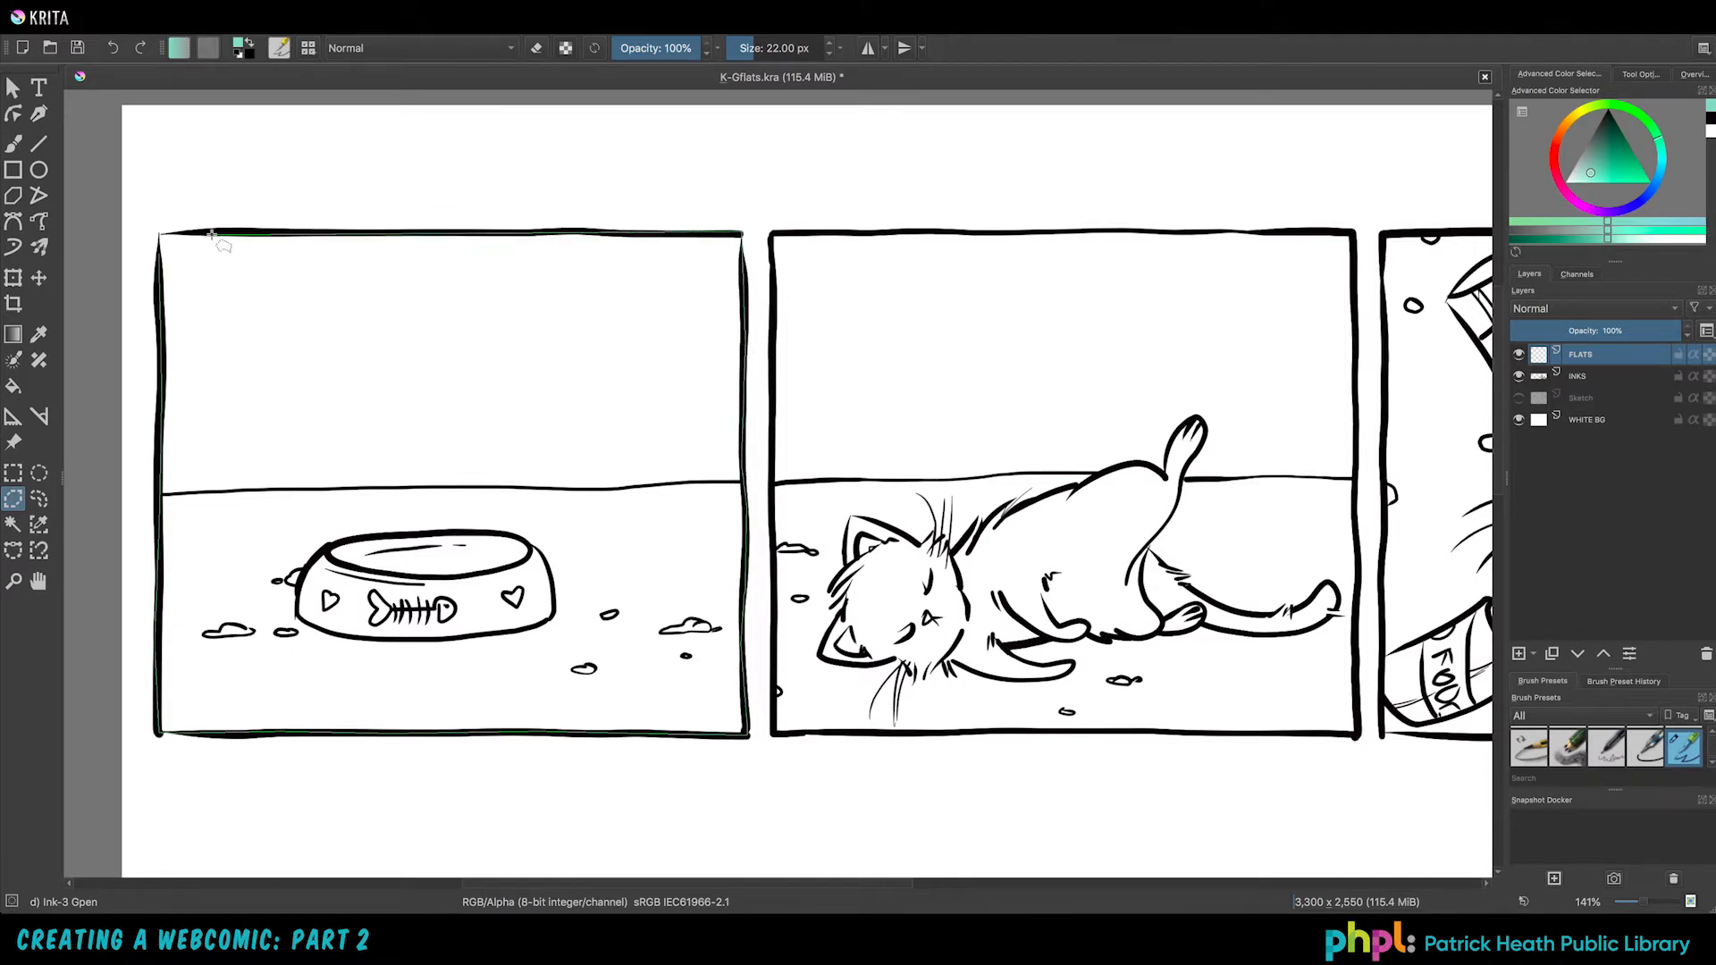
{"action": "left_click", "coordinate": [159, 234]}
{"action": "left_click", "coordinate": [159, 235]}
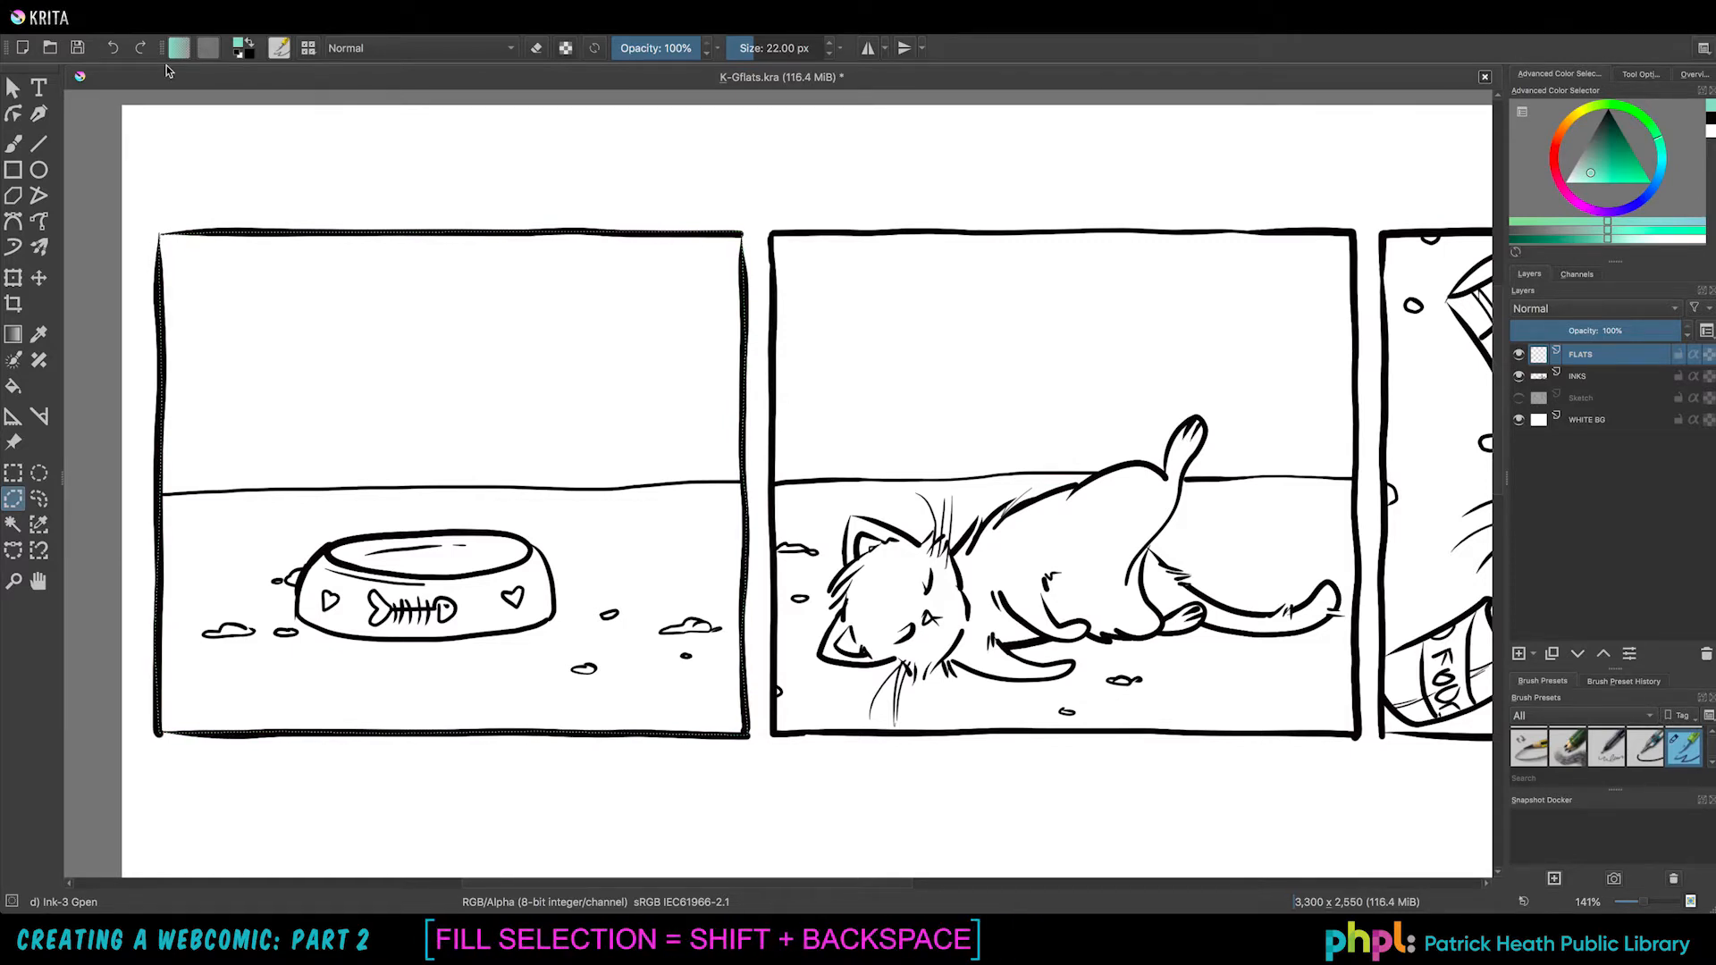
Step: Fill the first panel's selection with mint green, then place the FLATS layer below INKS and drop the selection
{"action": "key", "text": "shift+BackSpace"}
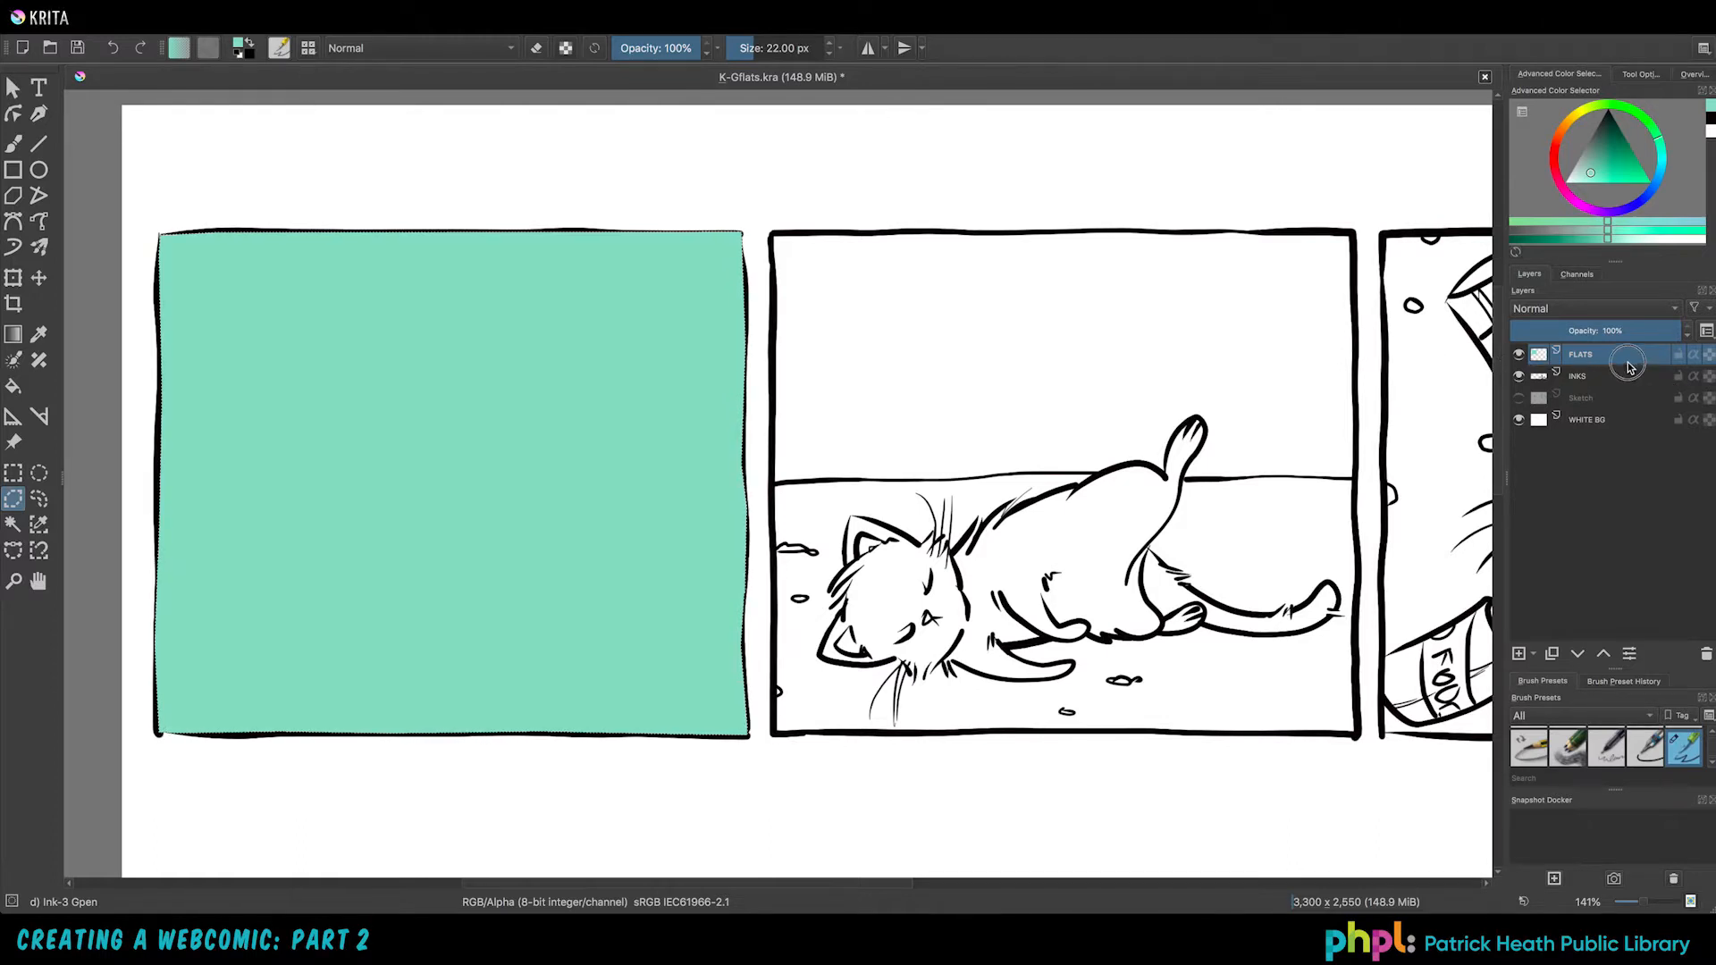
{"action": "left_click_drag", "start_coordinate": [1633, 399], "coordinate": [1643, 396]}
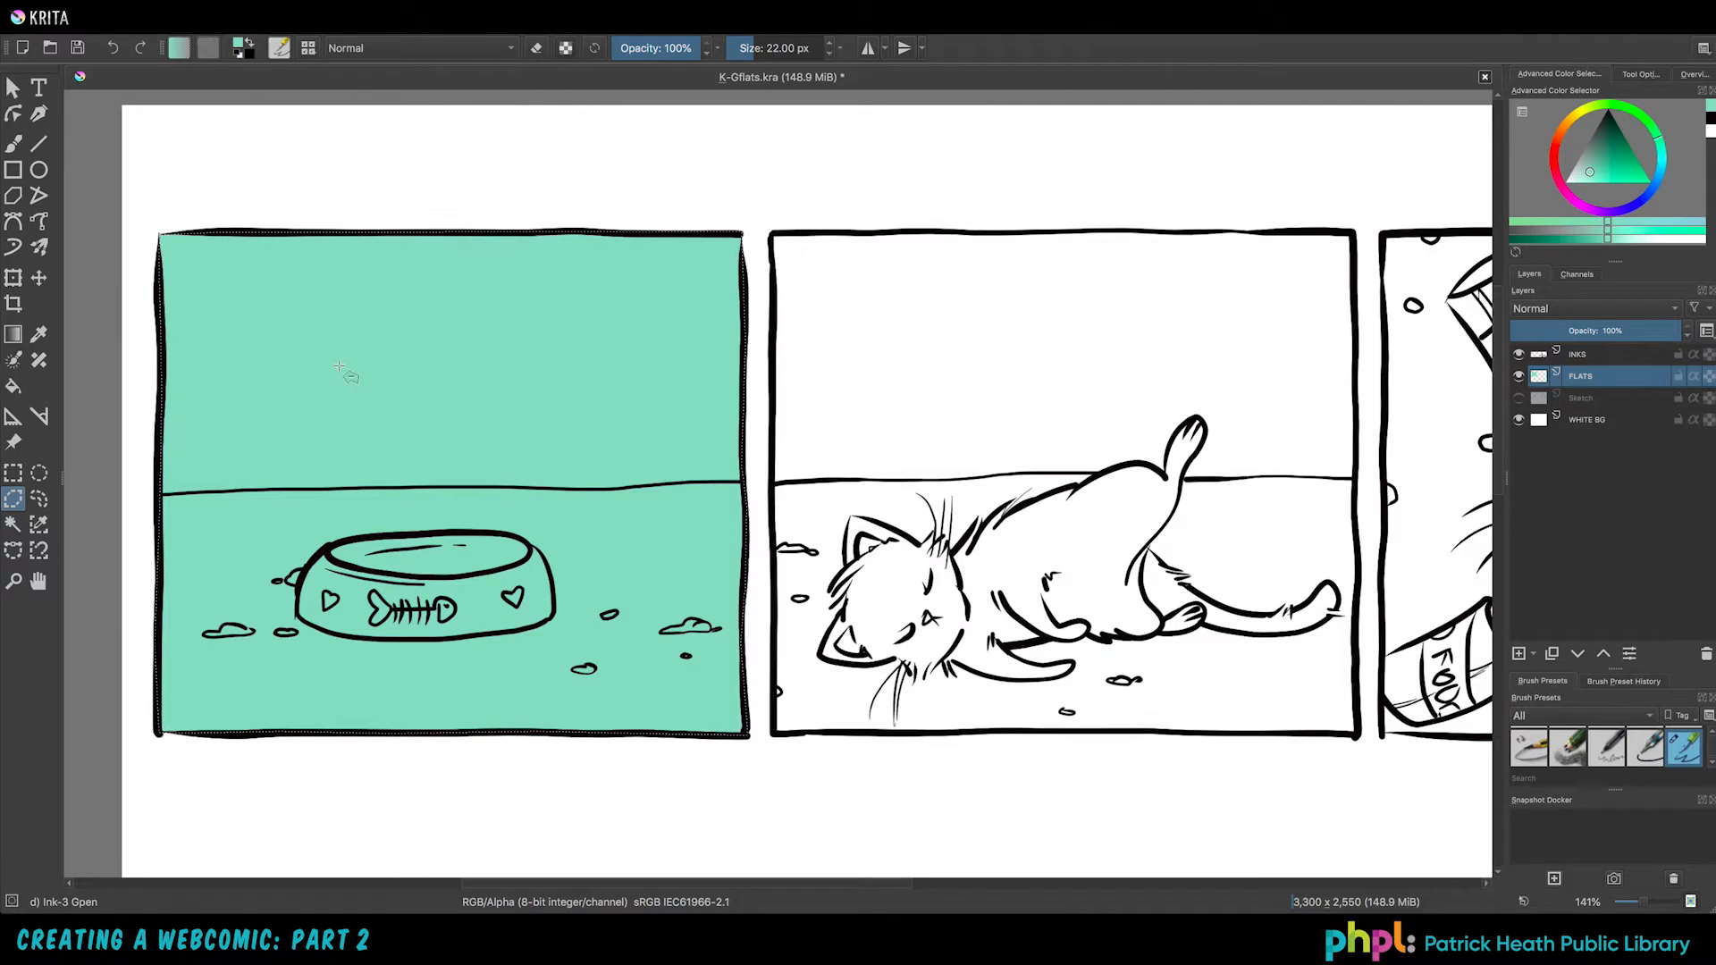
{"action": "key", "text": "ctrl+shift+a"}
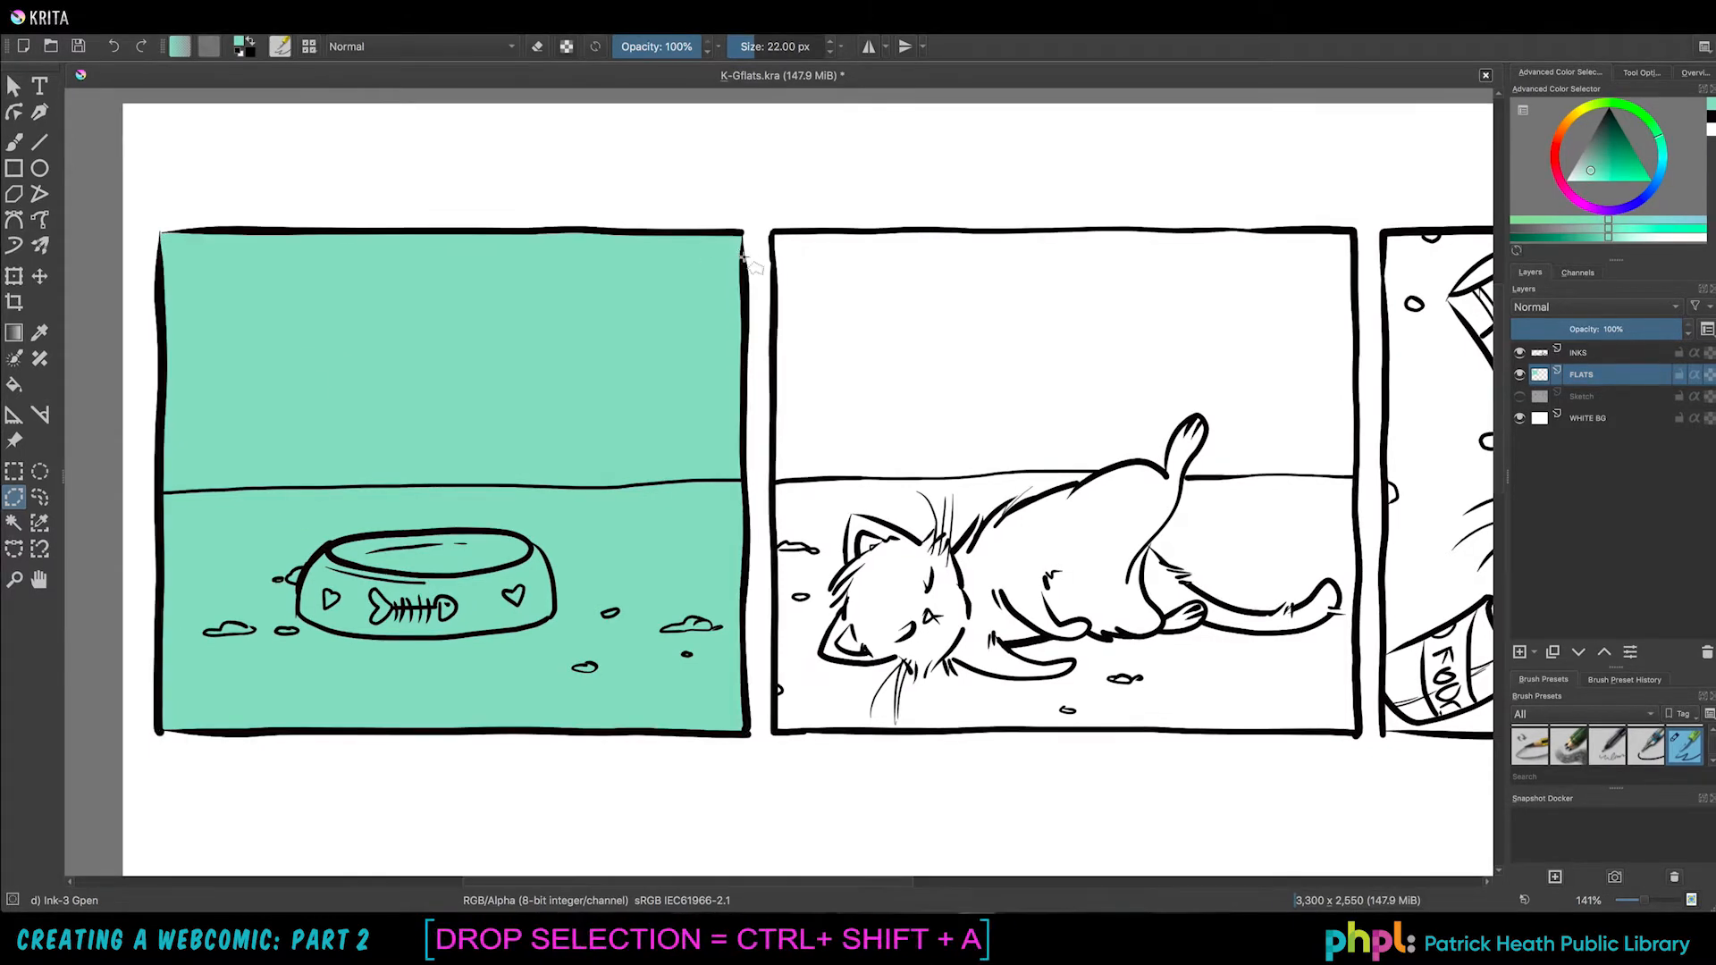
Step: Select the second panel along its border, fill it with the same mint green and drop the selection
{"action": "mouse_move", "coordinate": [774, 234]}
{"action": "left_mouse_down"}
{"action": "mouse_move", "coordinate": [1357, 230]}
{"action": "mouse_move", "coordinate": [1359, 739]}
{"action": "mouse_move", "coordinate": [781, 730]}
{"action": "mouse_move", "coordinate": [1029, 716]}
{"action": "mouse_move", "coordinate": [750, 738]}
{"action": "mouse_move", "coordinate": [777, 731]}
{"action": "mouse_move", "coordinate": [764, 732]}
{"action": "mouse_move", "coordinate": [792, 505]}
{"action": "mouse_move", "coordinate": [780, 399]}
{"action": "mouse_move", "coordinate": [775, 551]}
{"action": "mouse_move", "coordinate": [774, 230]}
{"action": "left_mouse_up"}
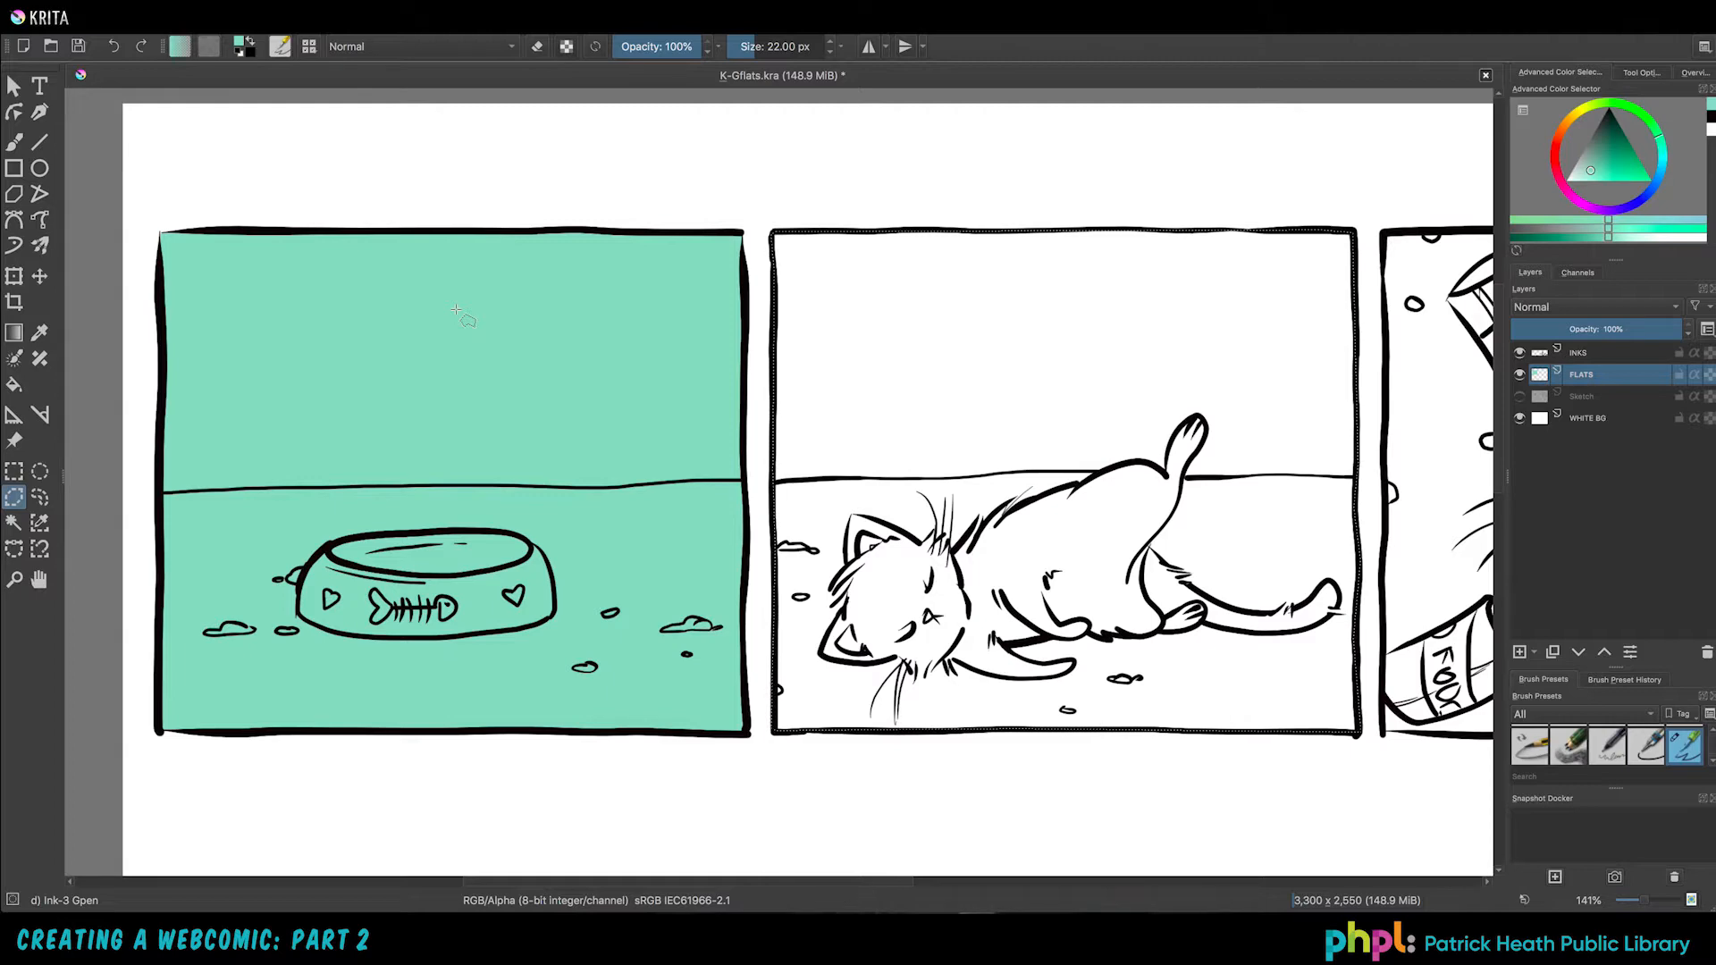
{"action": "key", "text": "shift+BackSpace"}
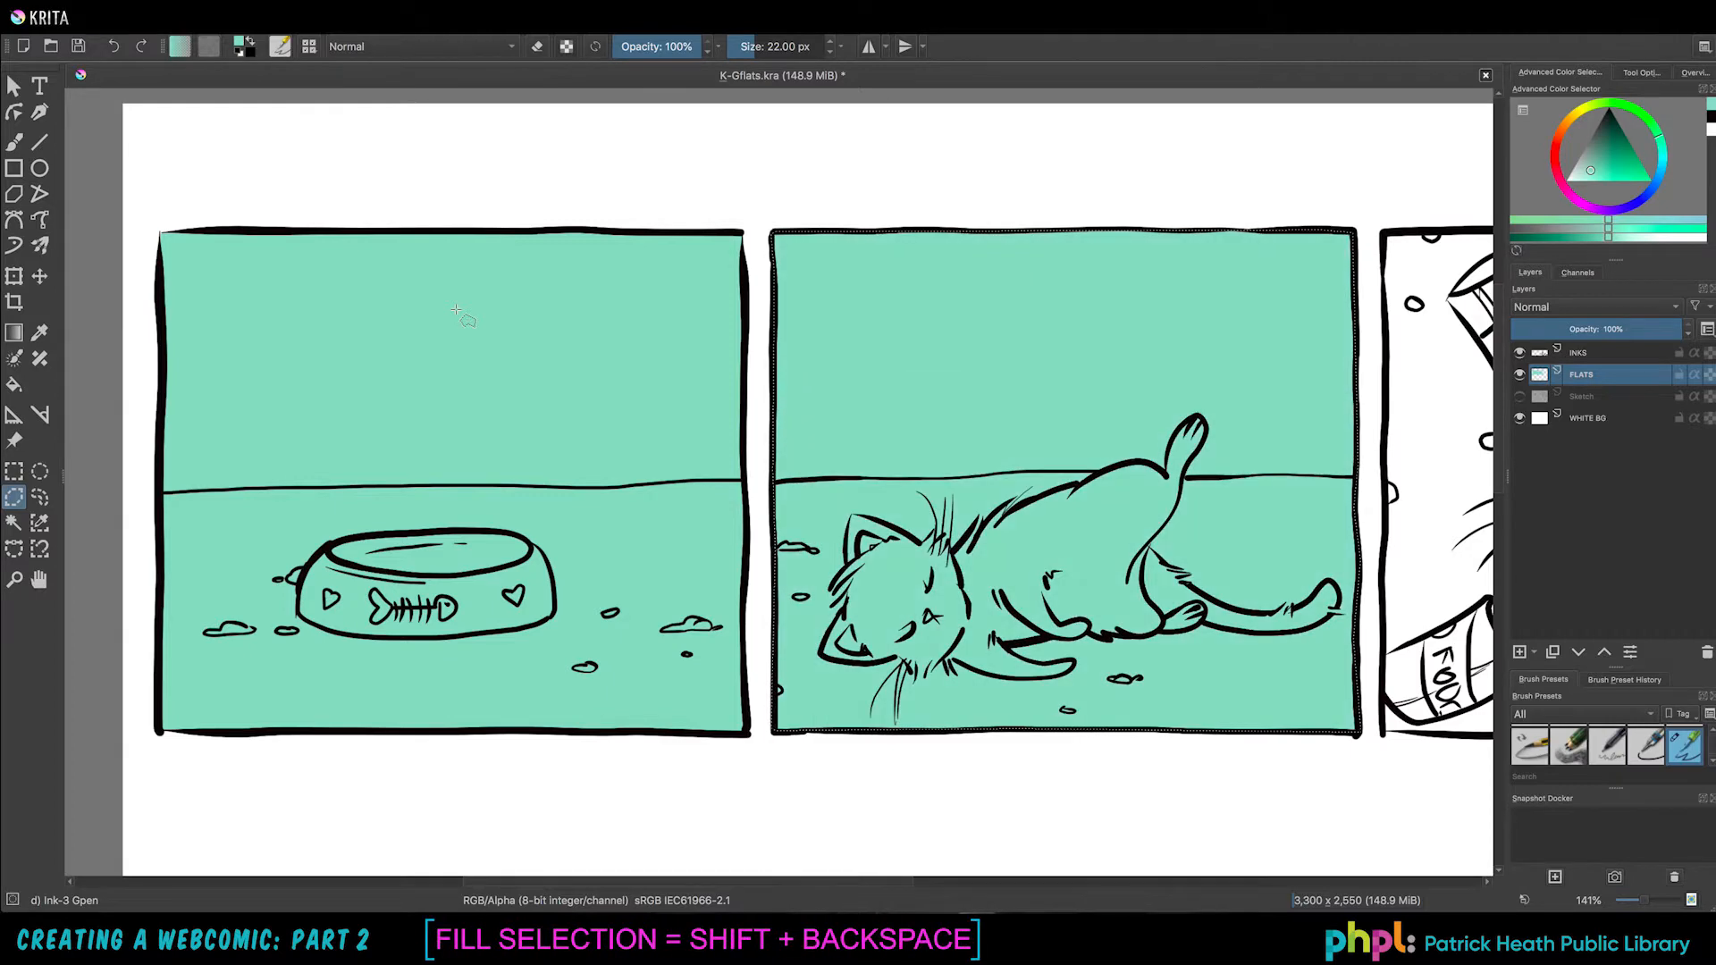
{"action": "left_click_drag", "start_coordinate": [1238, 456], "coordinate": [769, 456]}
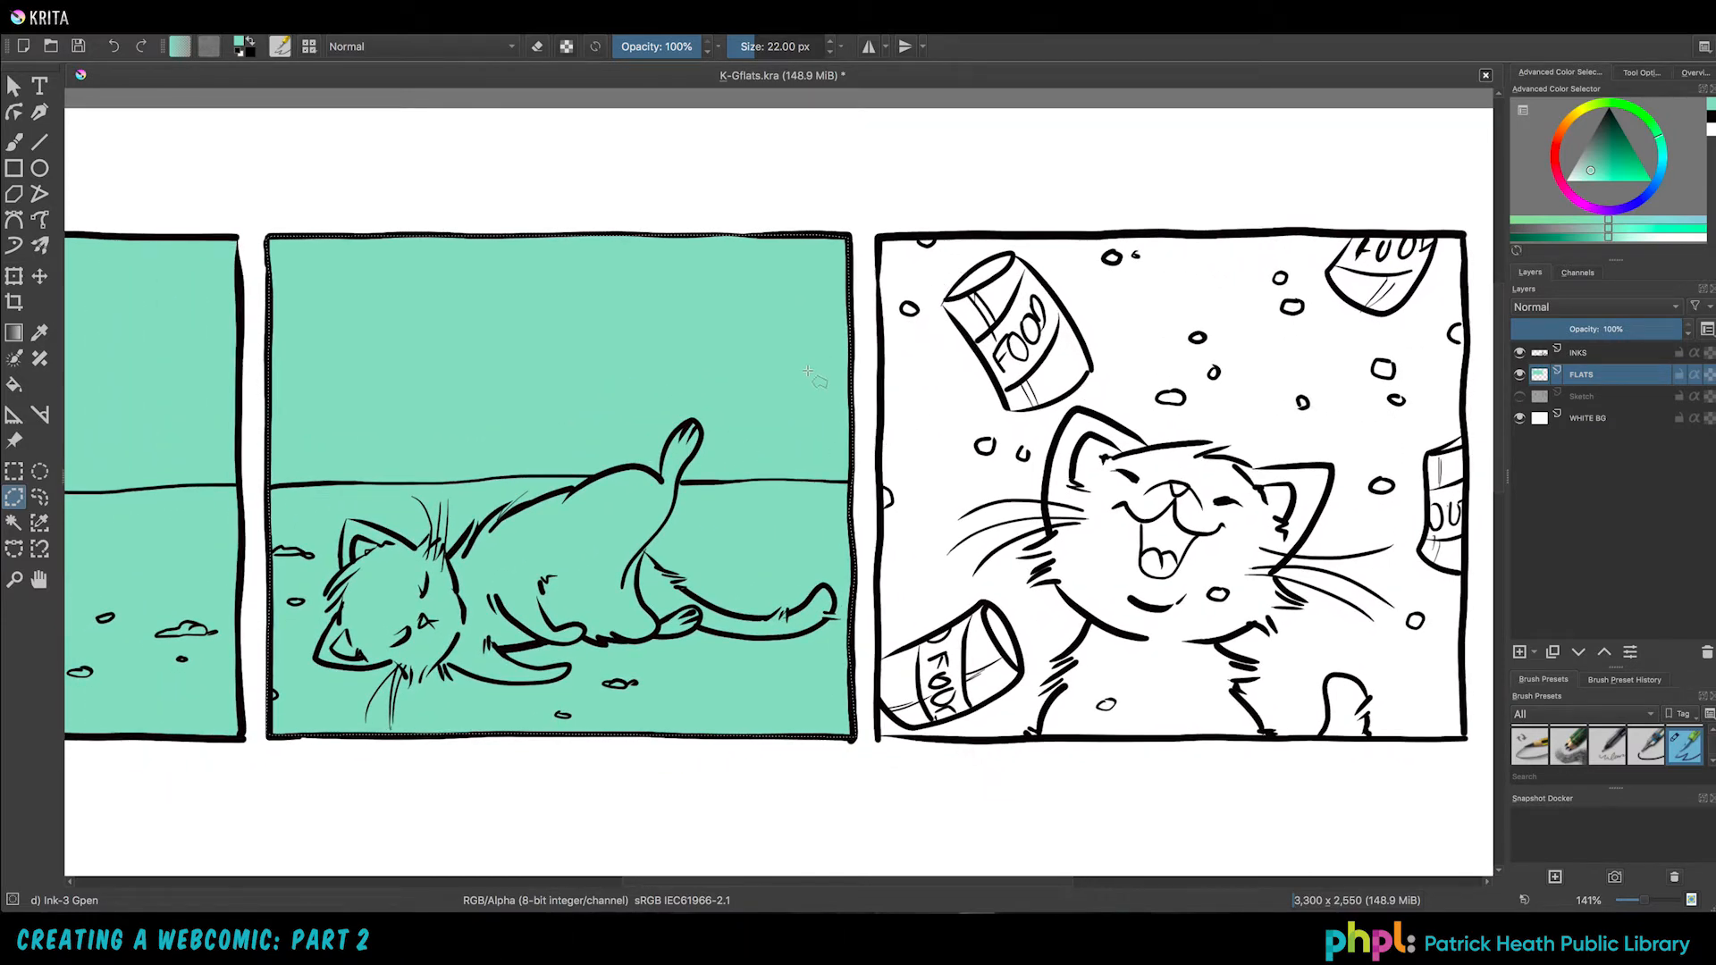
{"action": "key", "text": "ctrl+shift+a"}
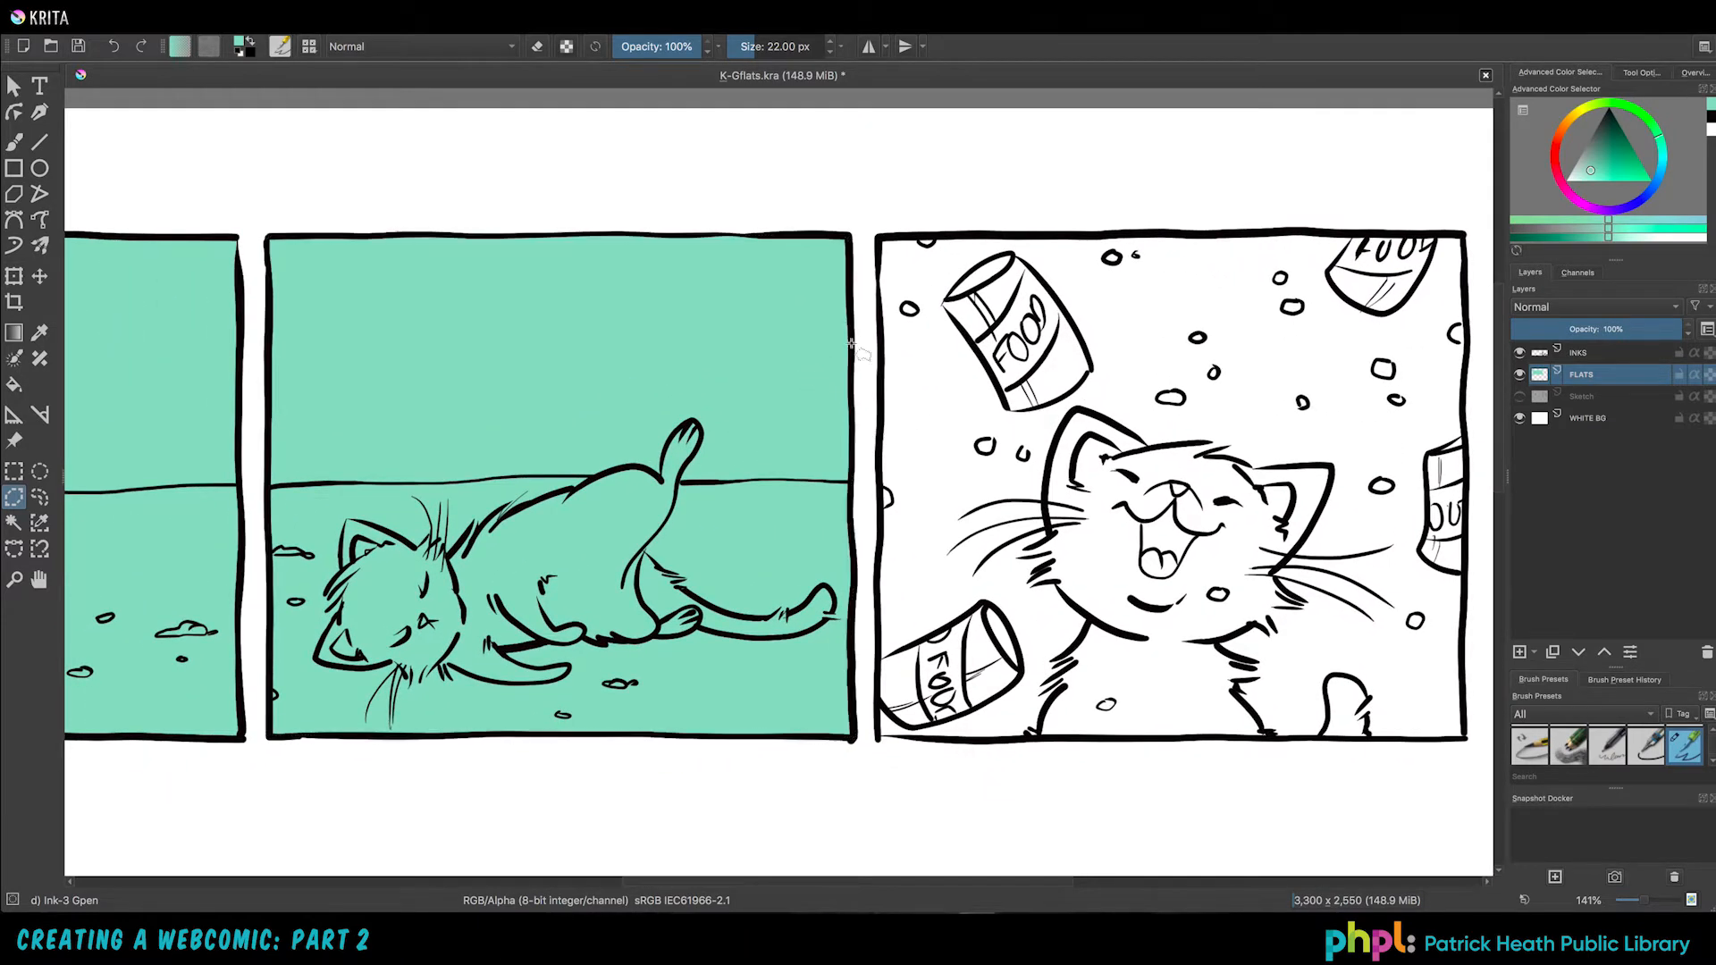
Step: Select the third panel with a polygon along its border, fill it with mint green and deselect
{"action": "left_click", "coordinate": [878, 255]}
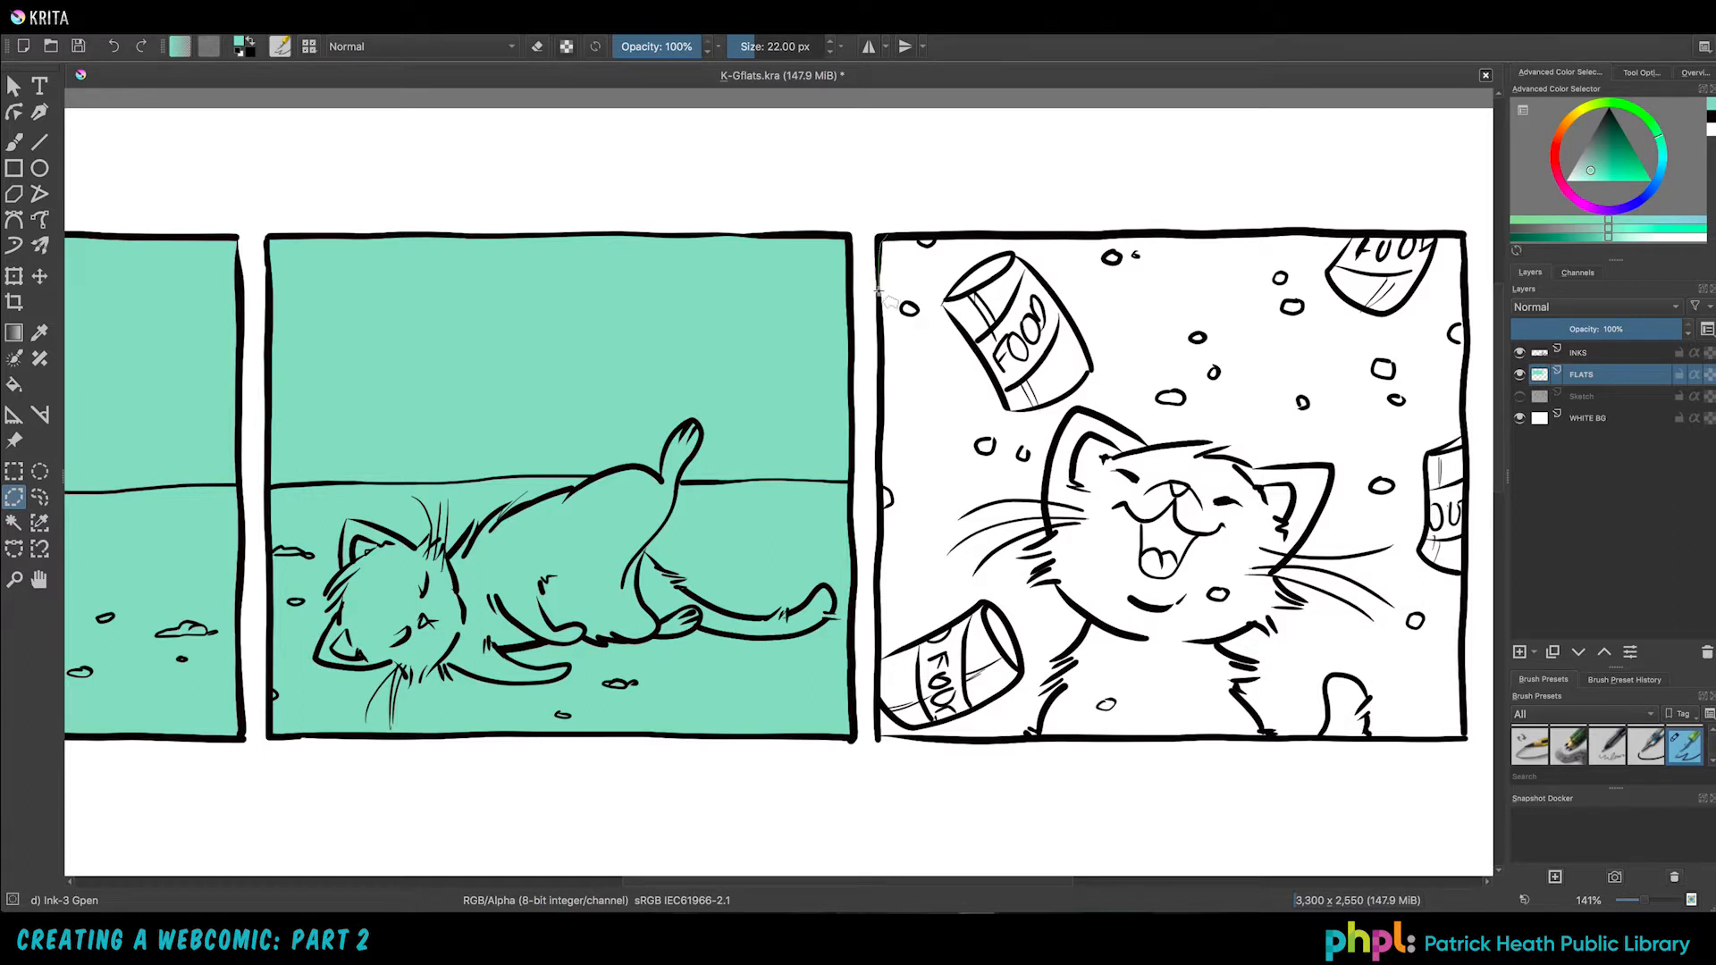
{"action": "left_click", "coordinate": [877, 737]}
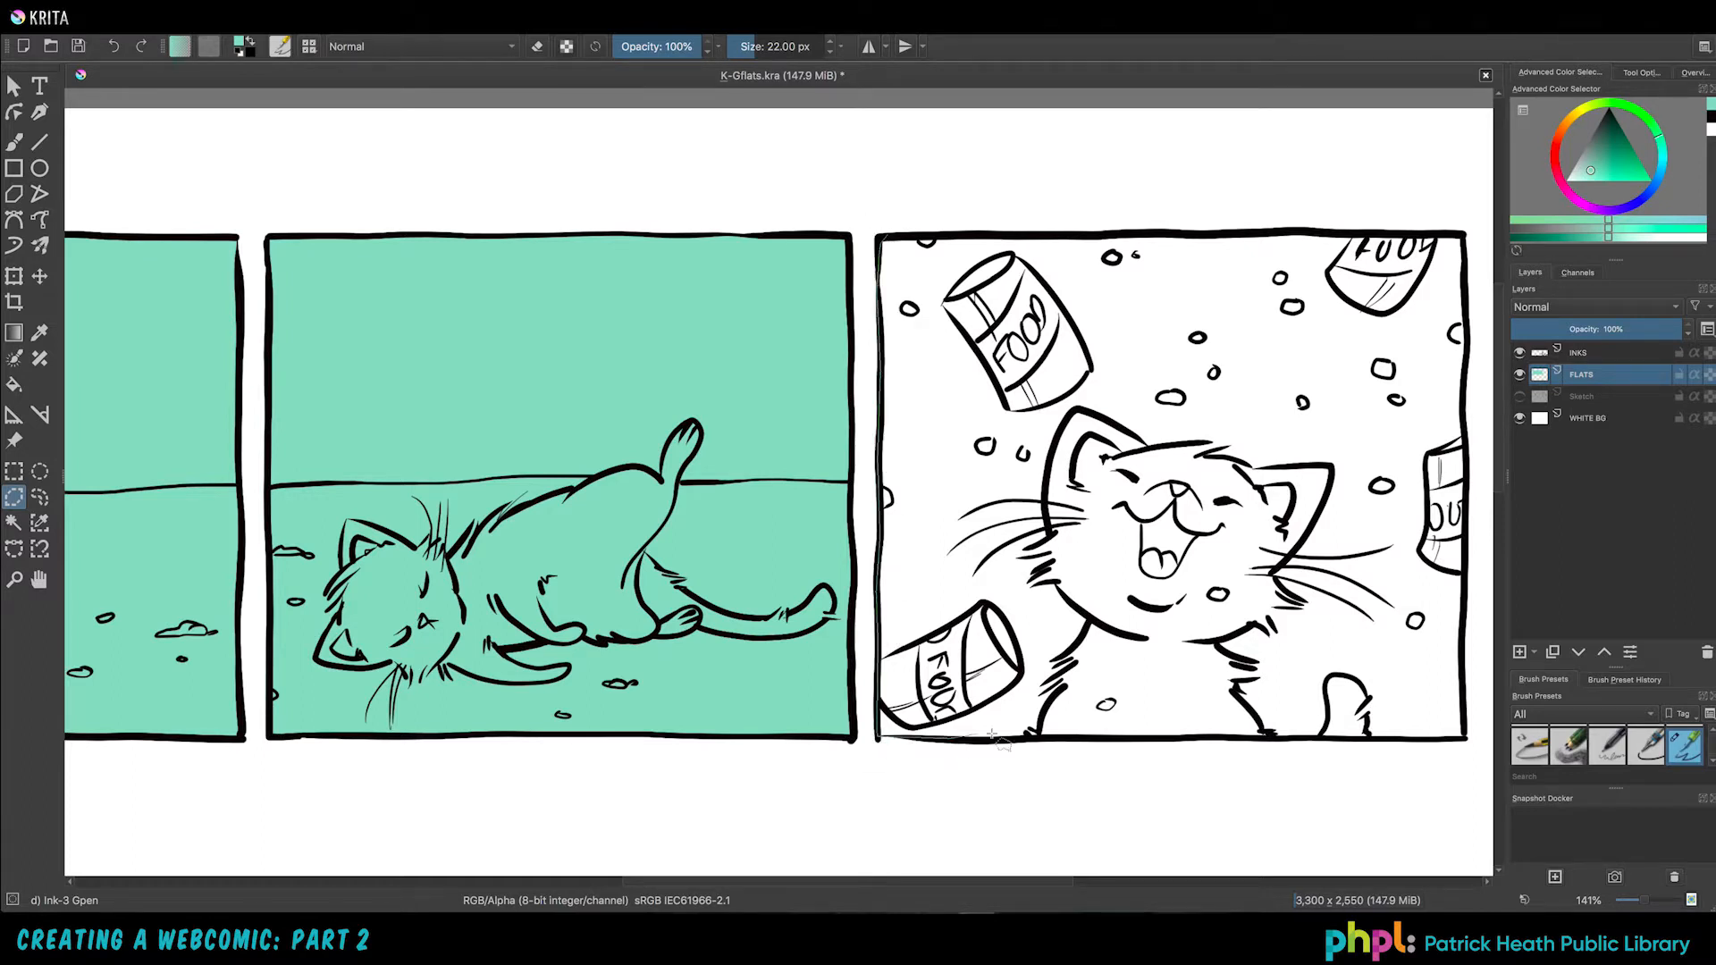
{"action": "left_click", "coordinate": [1466, 738]}
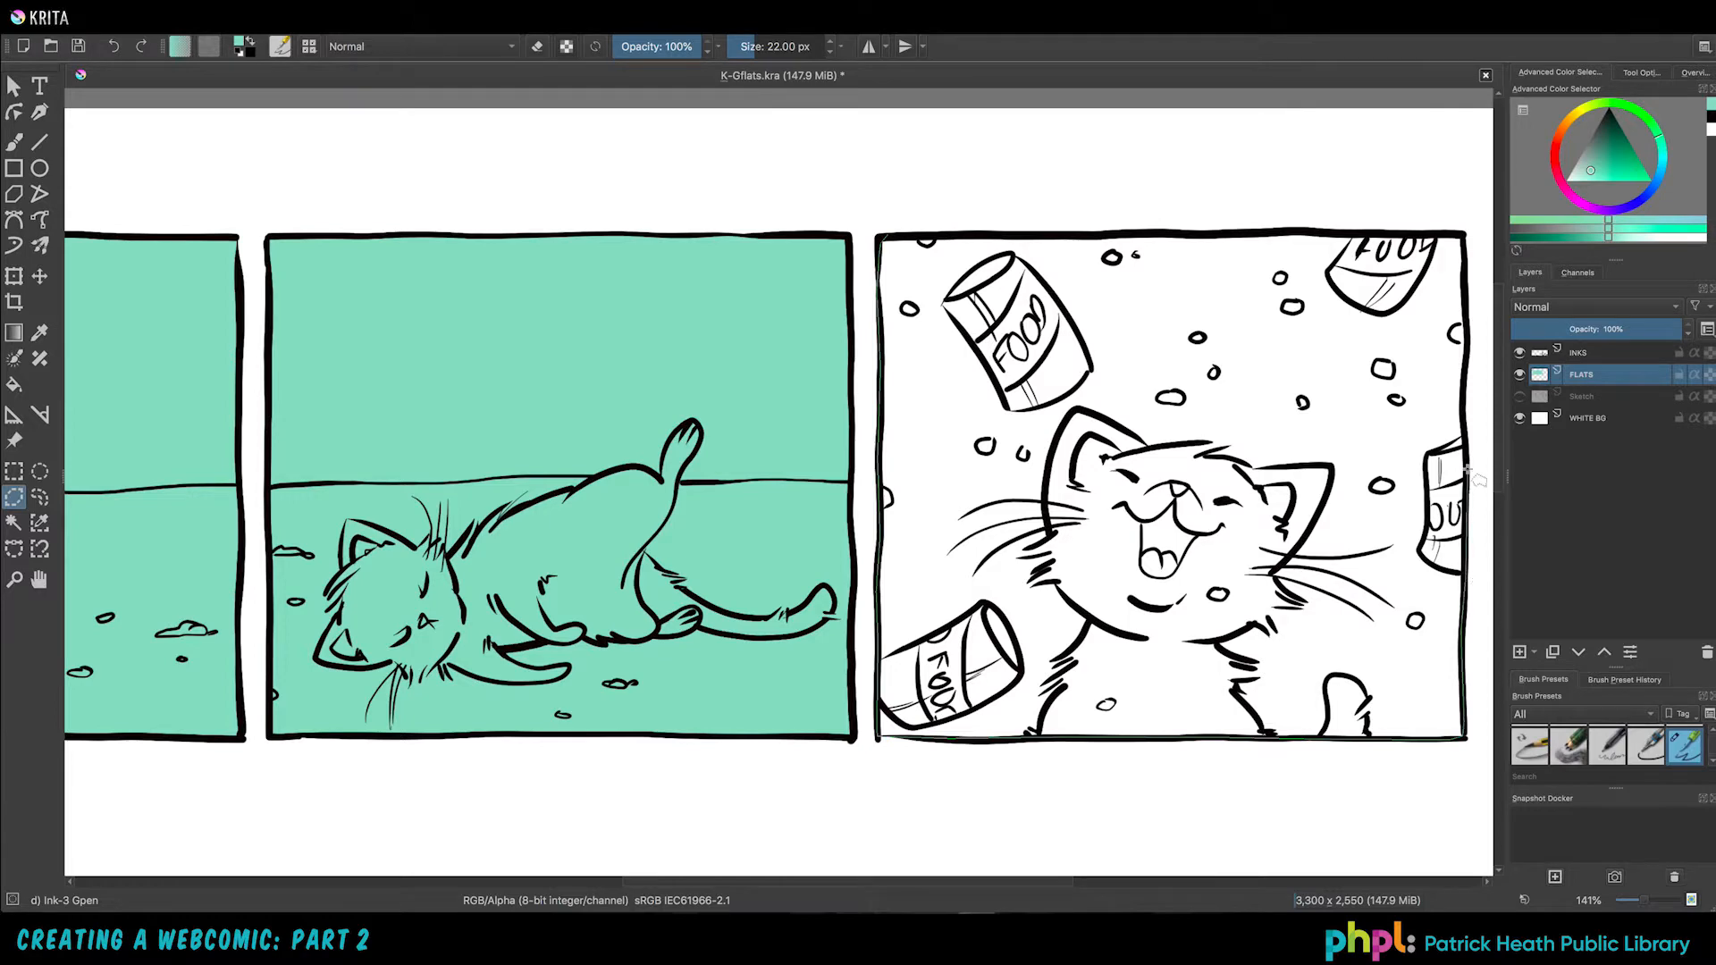
{"action": "left_click", "coordinate": [1464, 234]}
{"action": "left_click", "coordinate": [878, 255]}
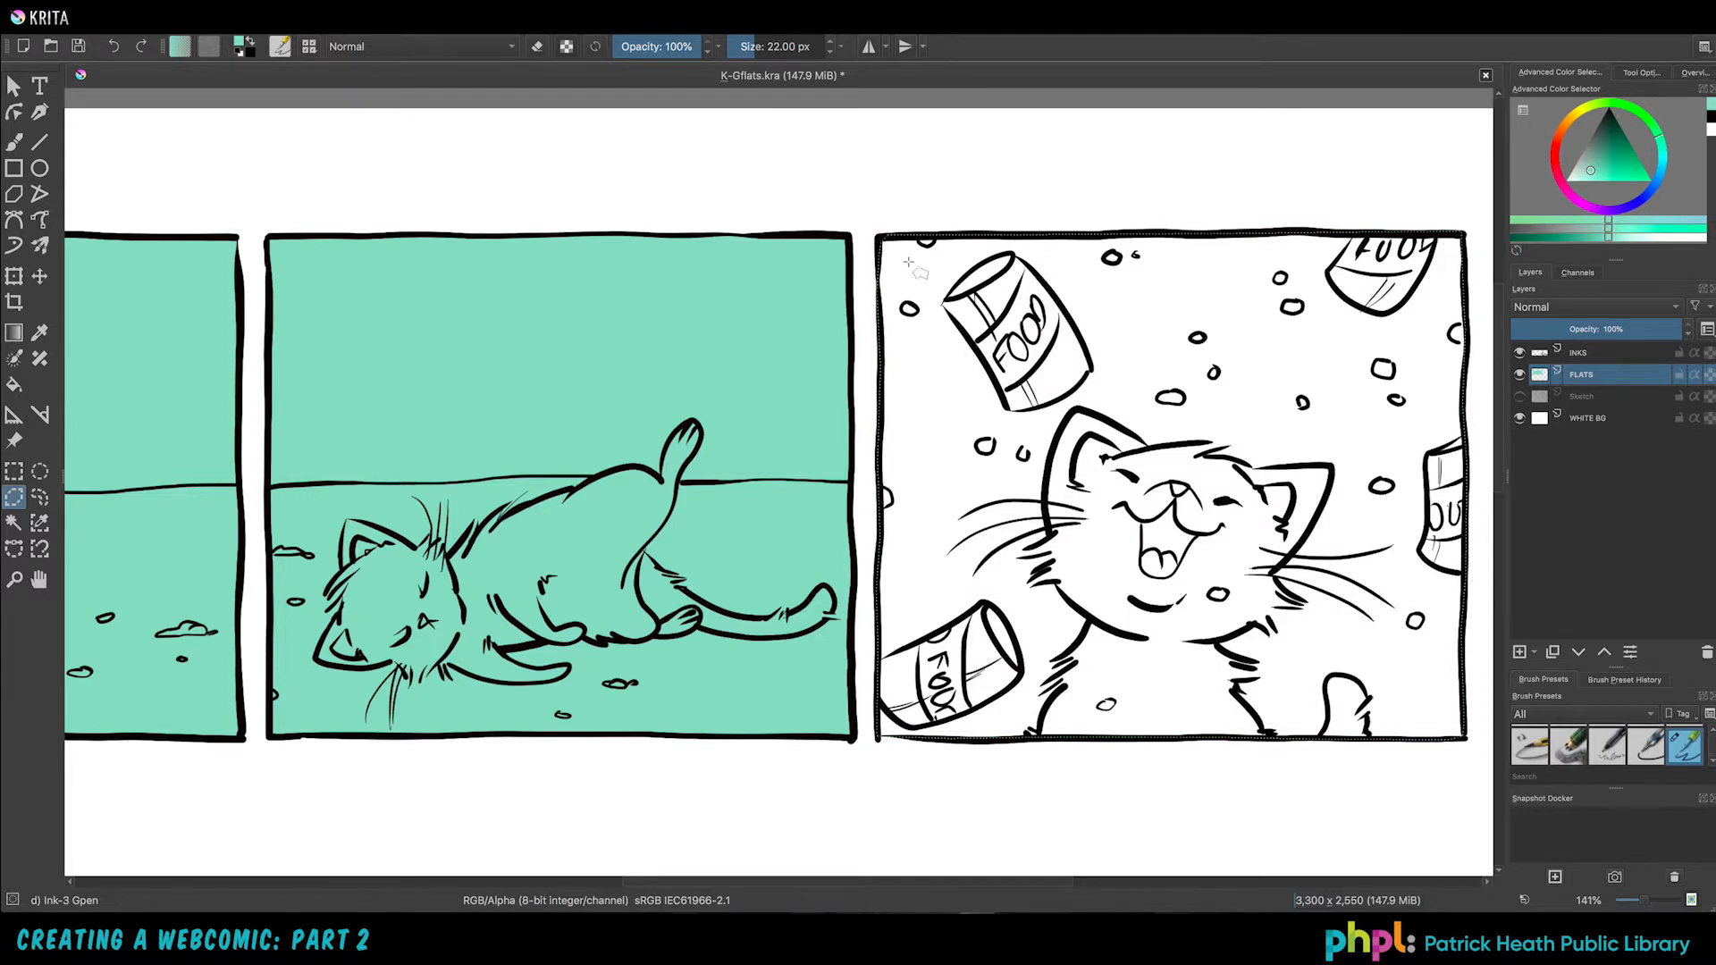
{"action": "key", "text": "shift+BackSpace"}
{"action": "key", "text": "ctrl+shift+a"}
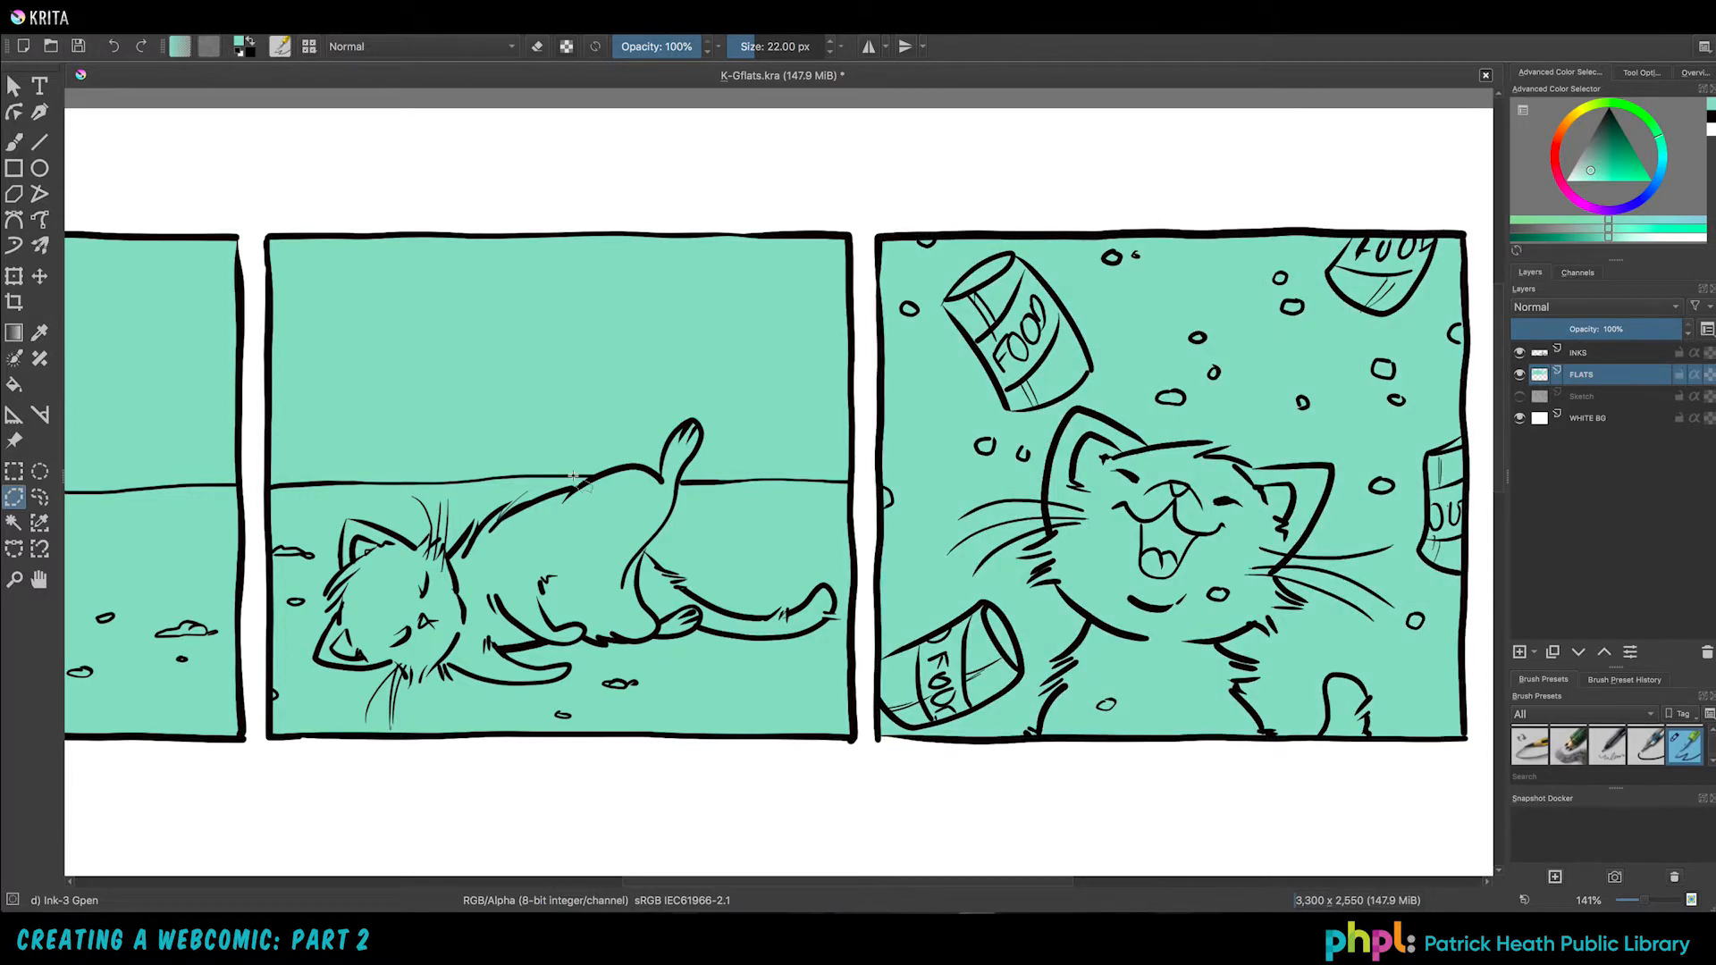
Step: Set the painting colour to a medium teal blue, darker and bluer than the mint background
{"action": "left_click_drag", "start_coordinate": [341, 509], "coordinate": [757, 481]}
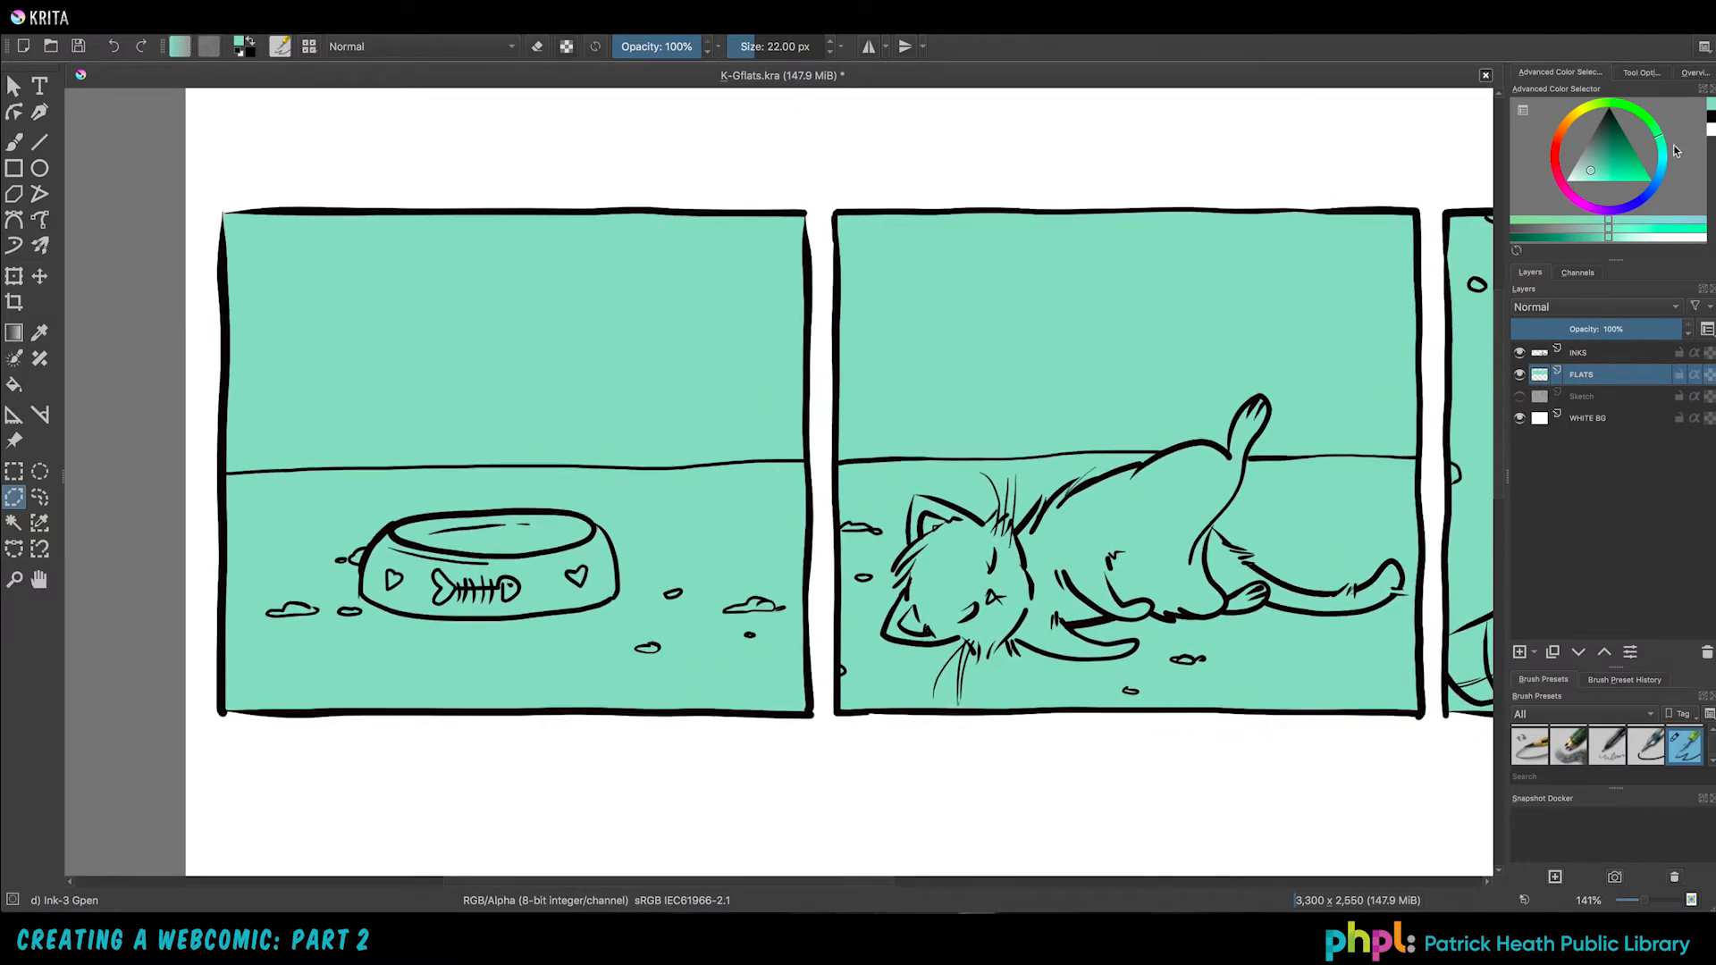
{"action": "left_click", "coordinate": [1663, 162]}
{"action": "left_click", "coordinate": [1612, 174]}
{"action": "left_click", "coordinate": [1595, 153]}
{"action": "left_click", "coordinate": [1603, 160]}
Step: Select the first panel's floor with a polygon following the horizon line and extending loosely outside the panel's sides and lower border
{"action": "left_click", "coordinate": [222, 472]}
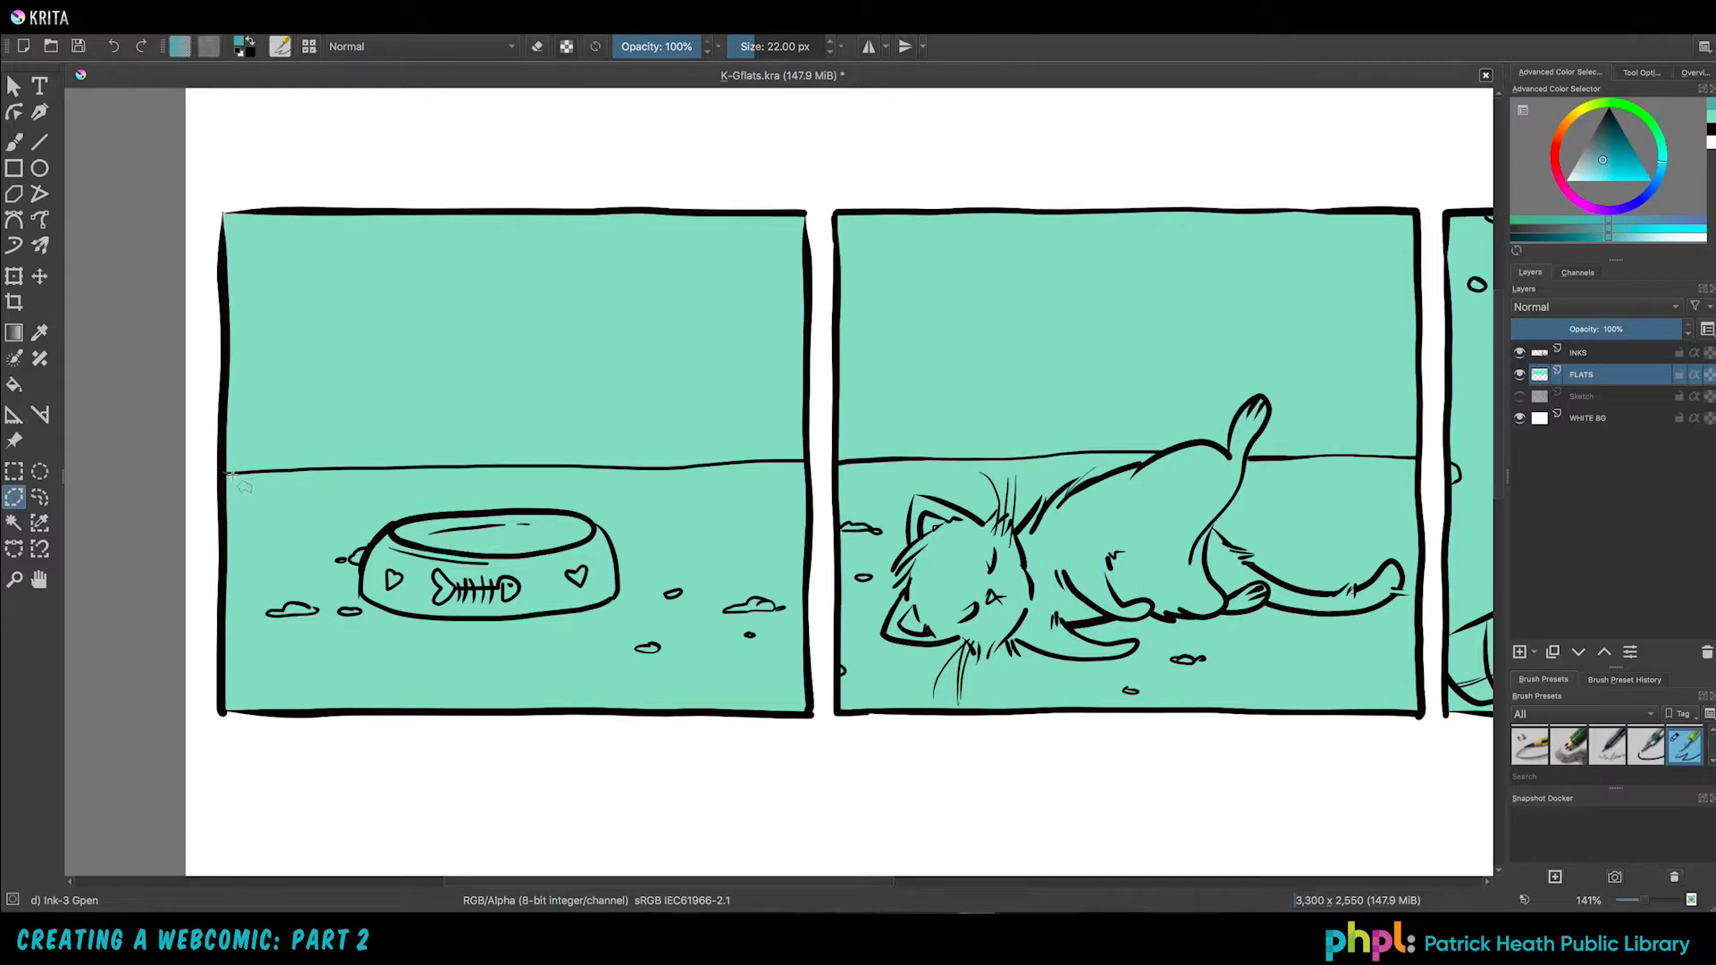
{"action": "left_click", "coordinate": [334, 467]}
{"action": "left_click", "coordinate": [541, 465]}
{"action": "left_click", "coordinate": [622, 467]}
{"action": "left_click", "coordinate": [698, 466]}
{"action": "left_click", "coordinate": [807, 461]}
{"action": "left_click", "coordinate": [823, 480]}
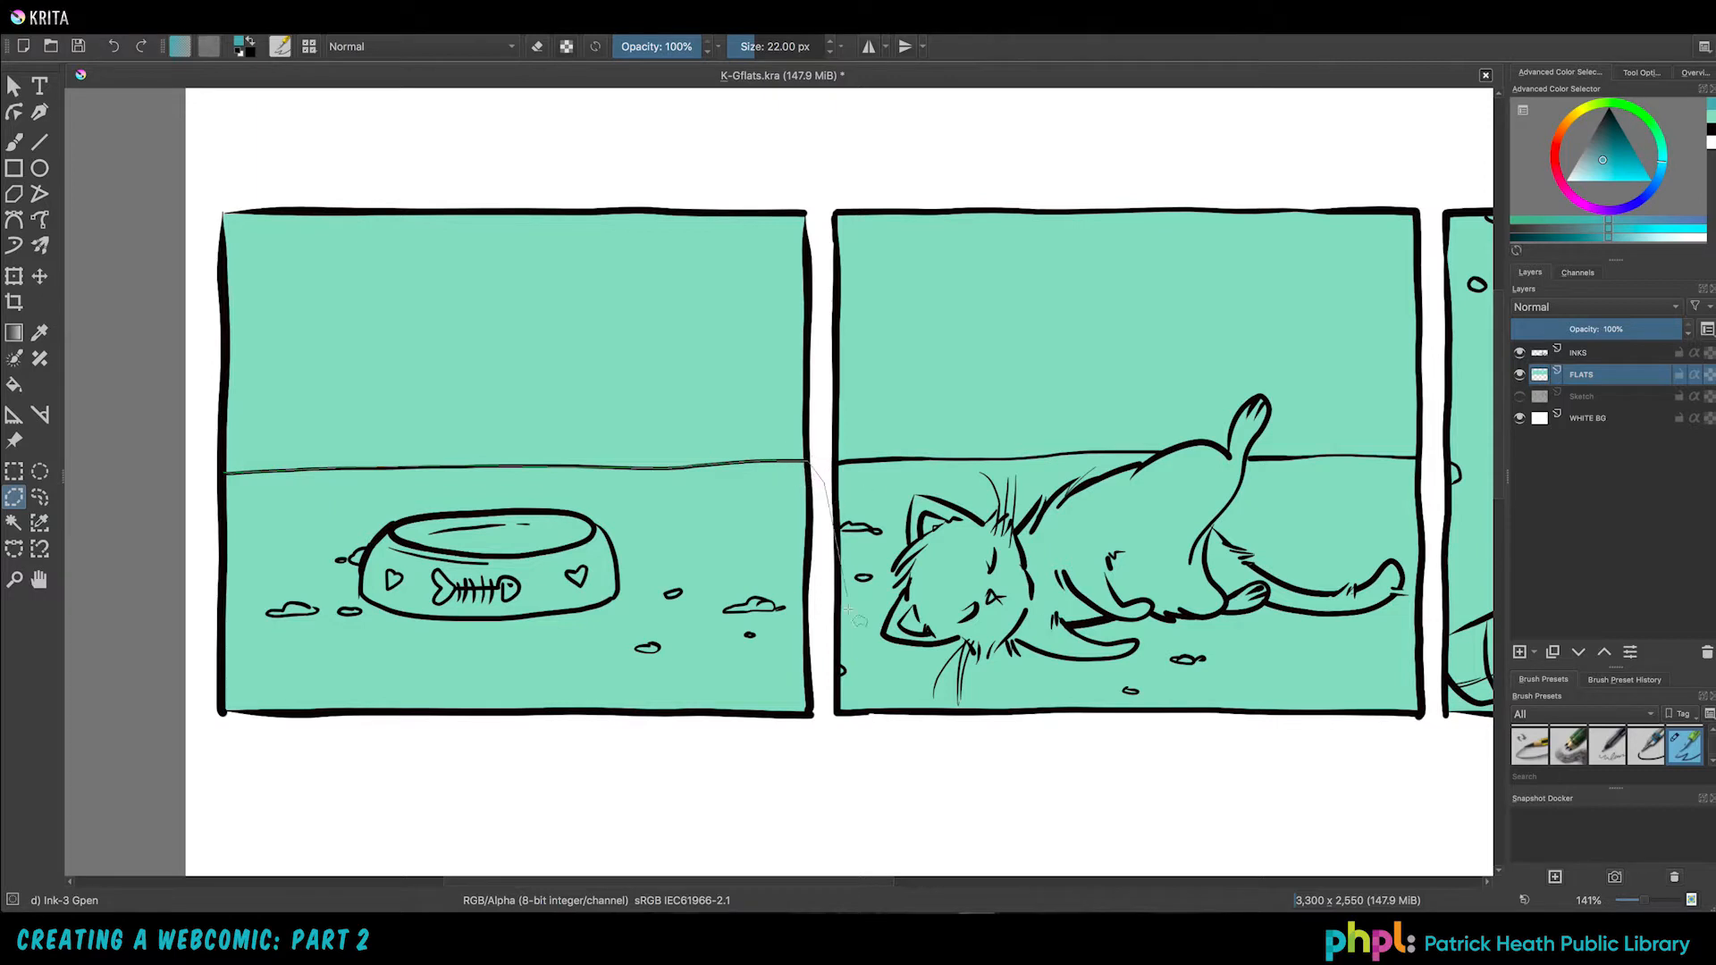
{"action": "left_click", "coordinate": [820, 799]}
{"action": "left_click", "coordinate": [204, 737]}
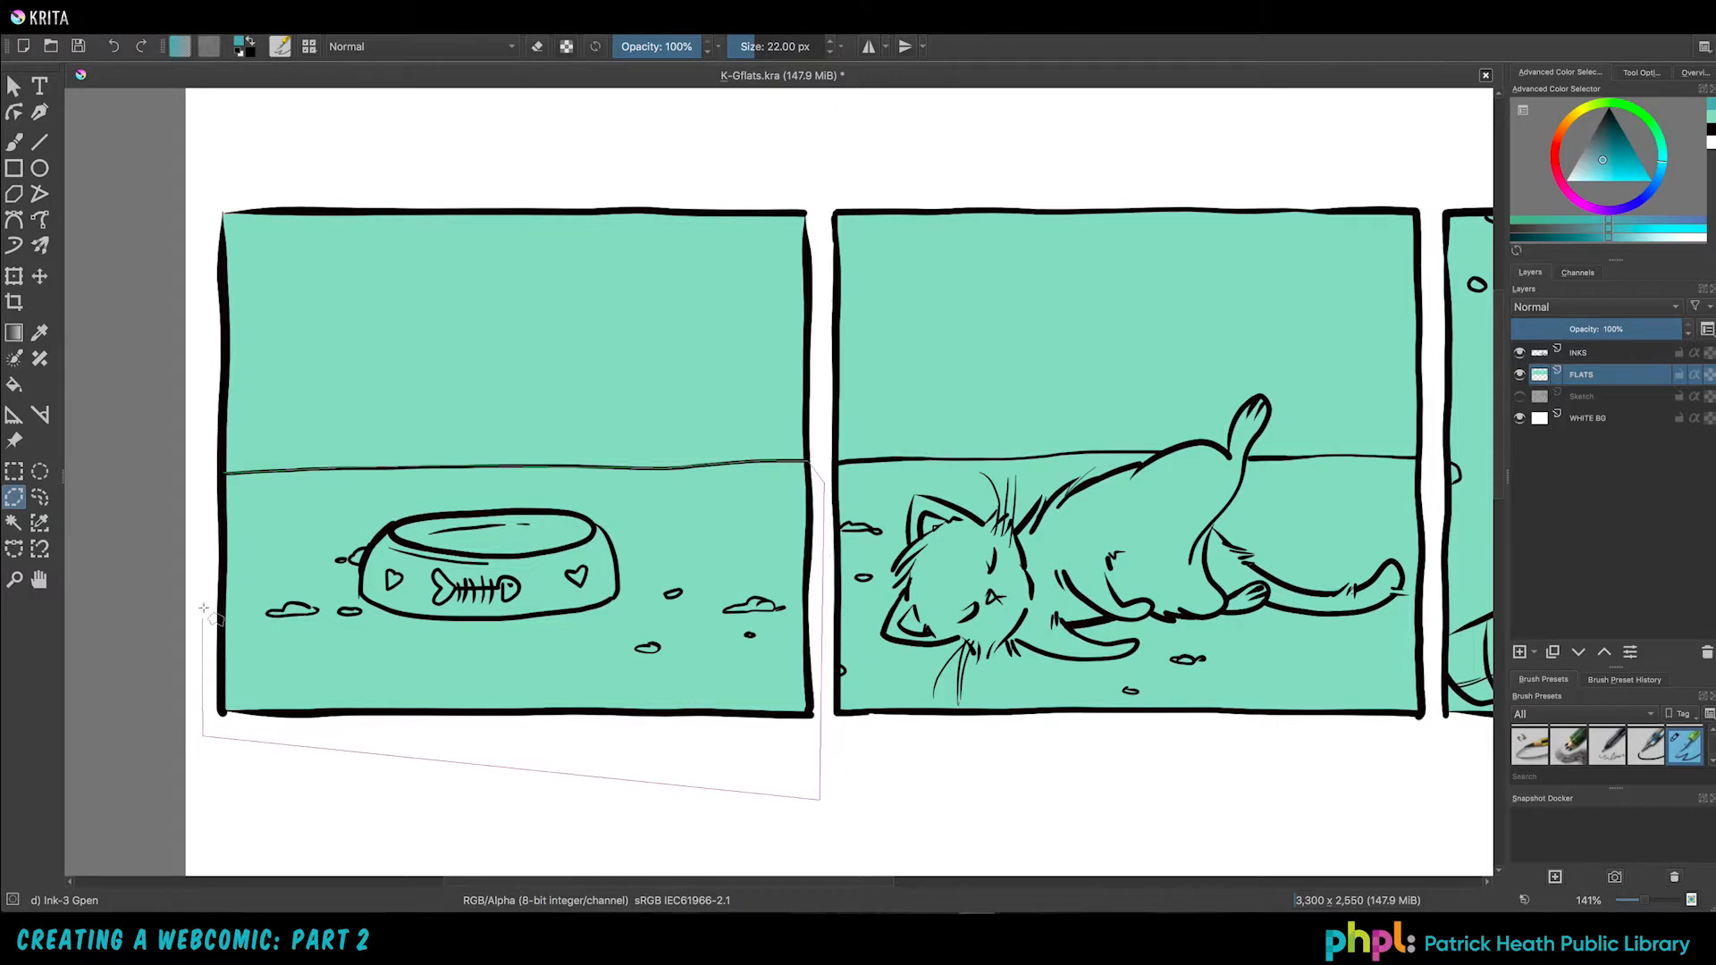
{"action": "left_click", "coordinate": [223, 473]}
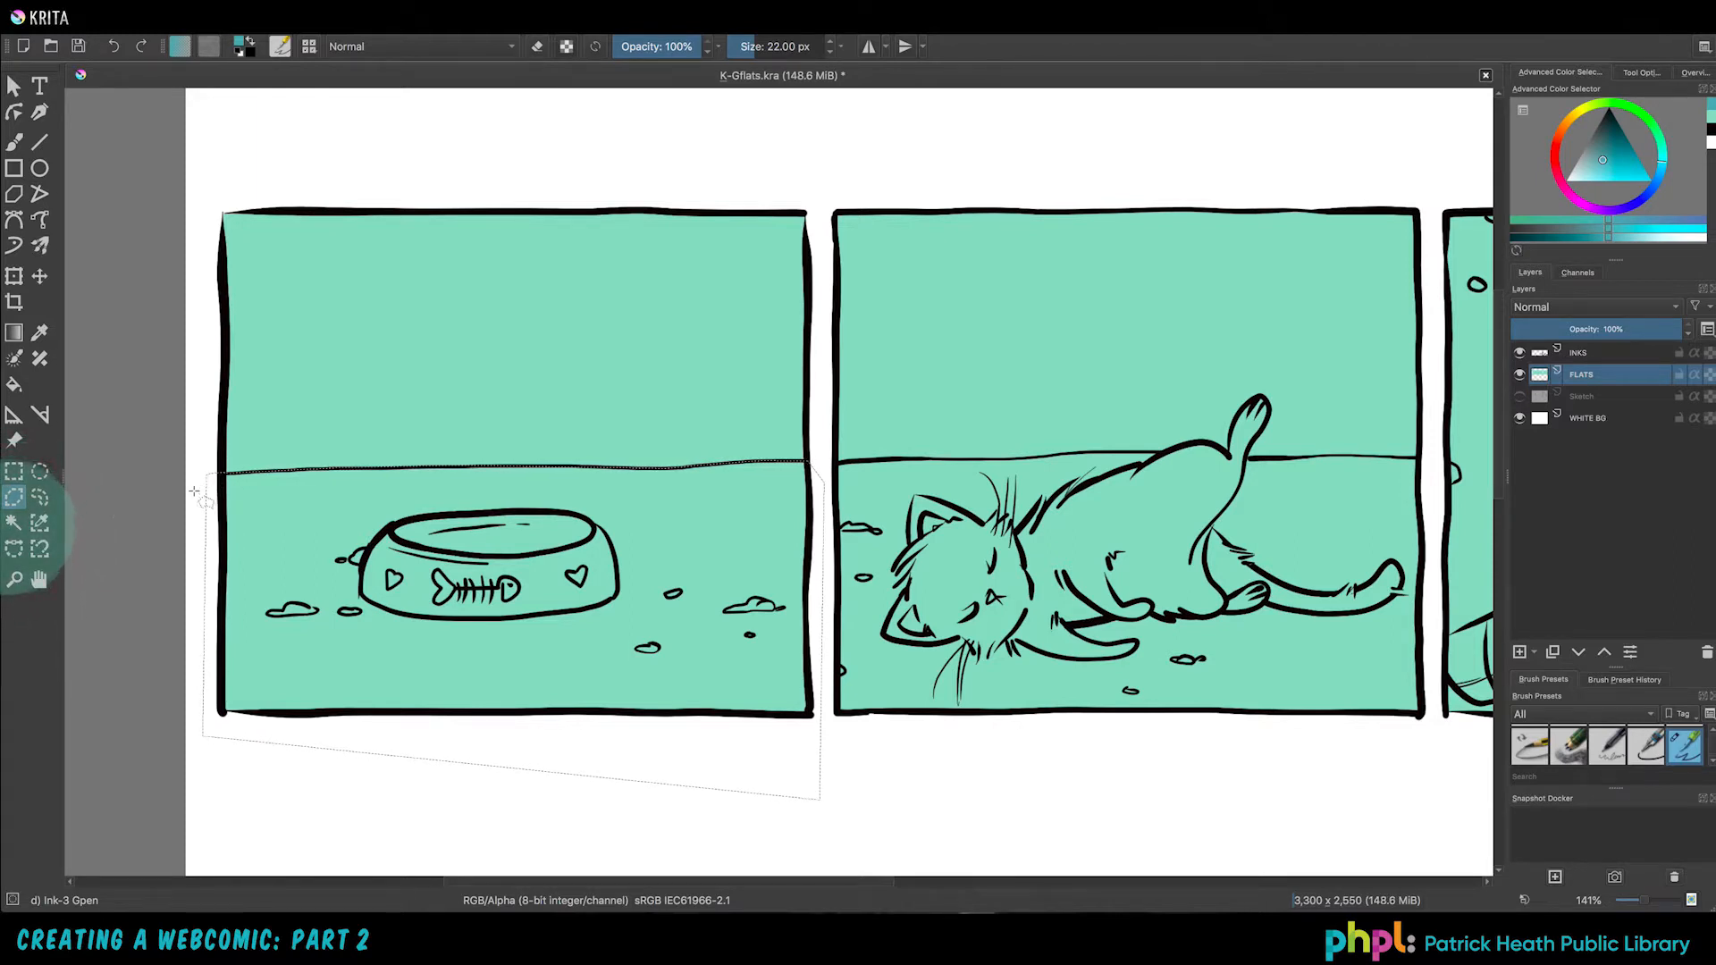
Step: Subtract the area outside the first panel from the selection with the Contiguous Selection tool and fill the floor with teal blue
{"action": "left_click", "coordinate": [15, 524]}
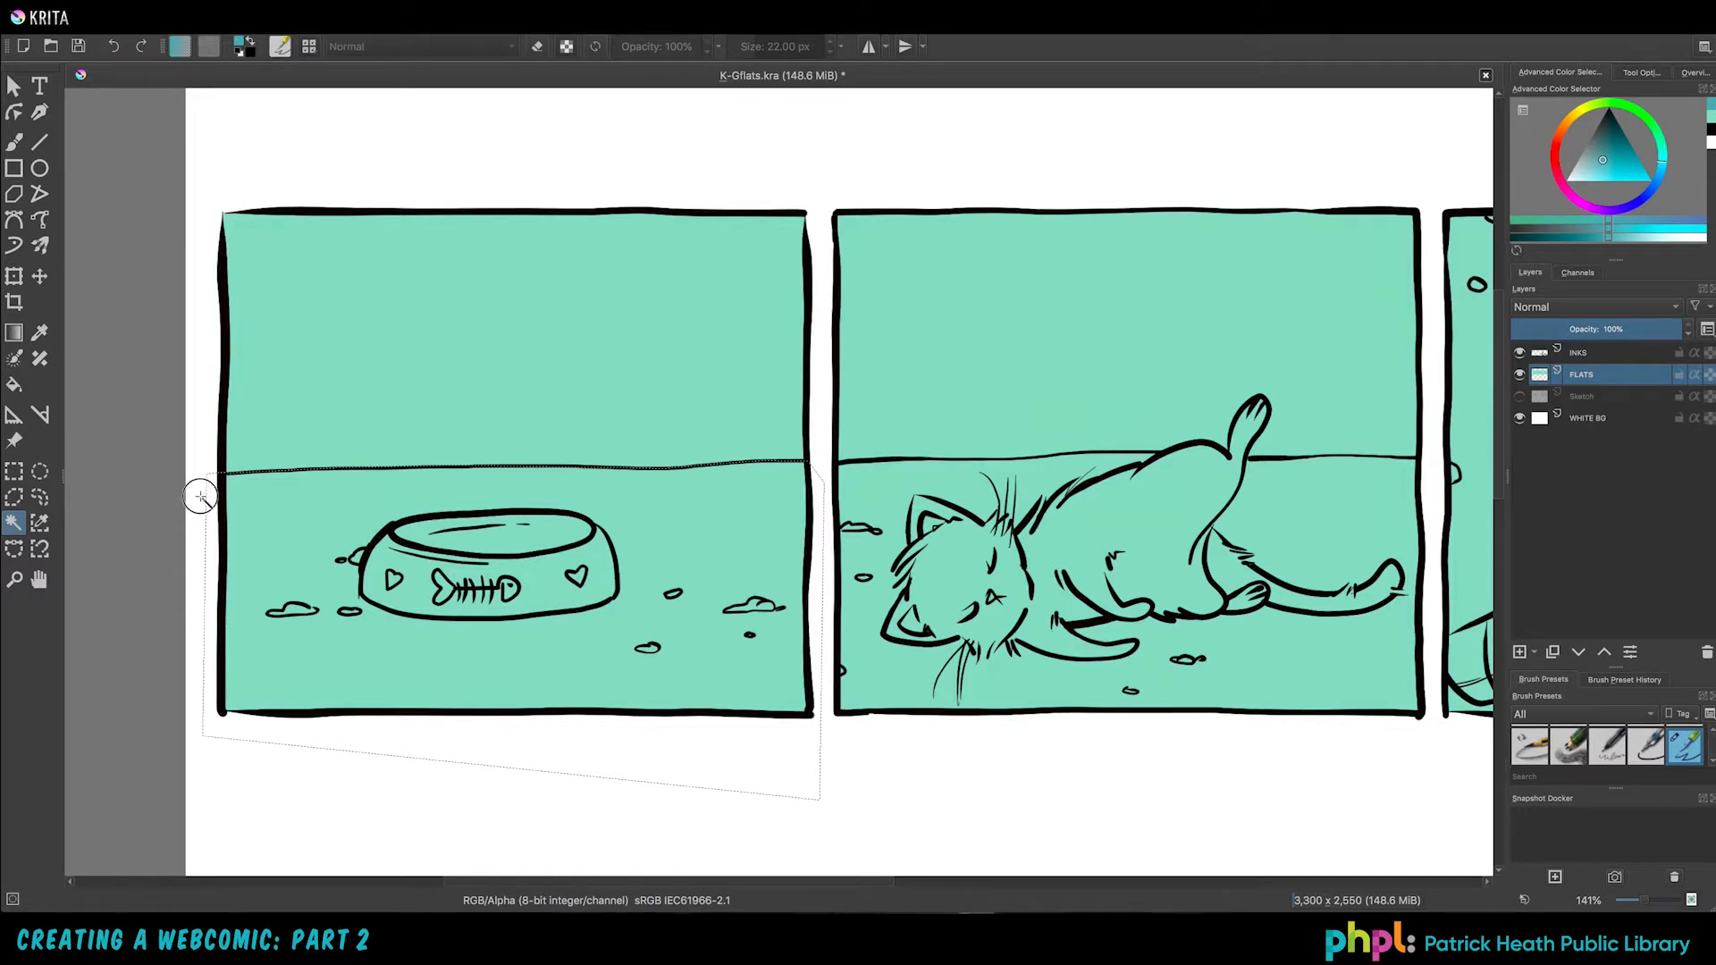
{"action": "left_click", "coordinate": [206, 503], "text": "alt"}
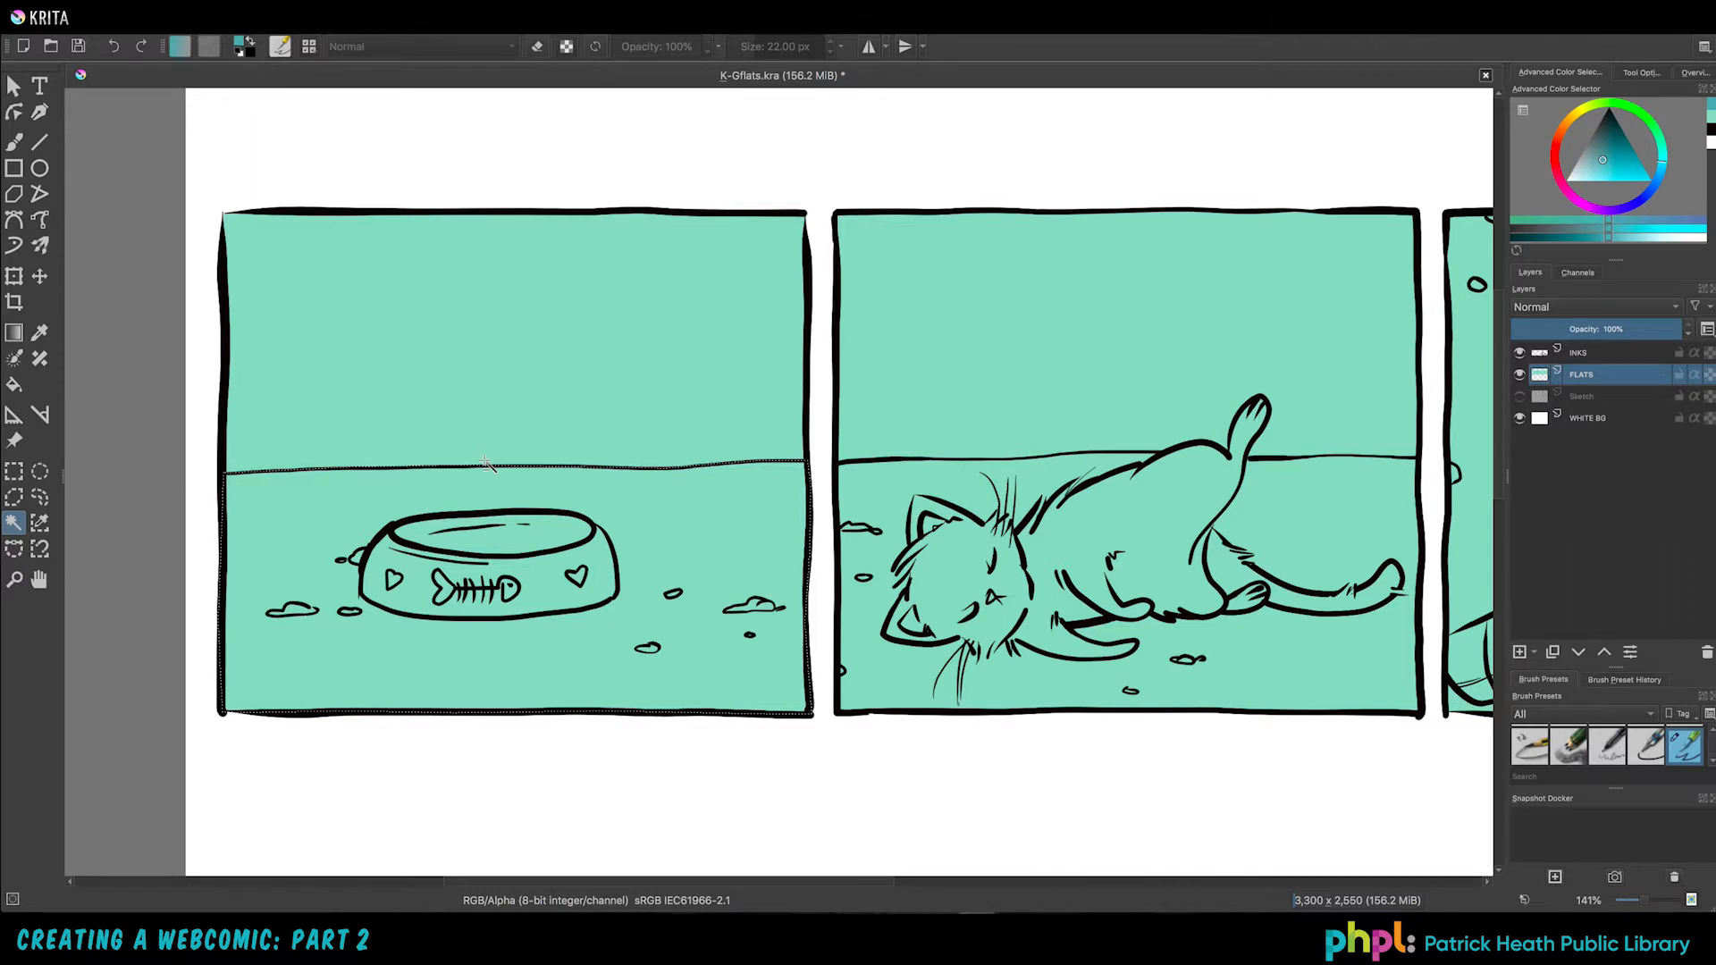
{"action": "key", "text": "shift+BackSpace"}
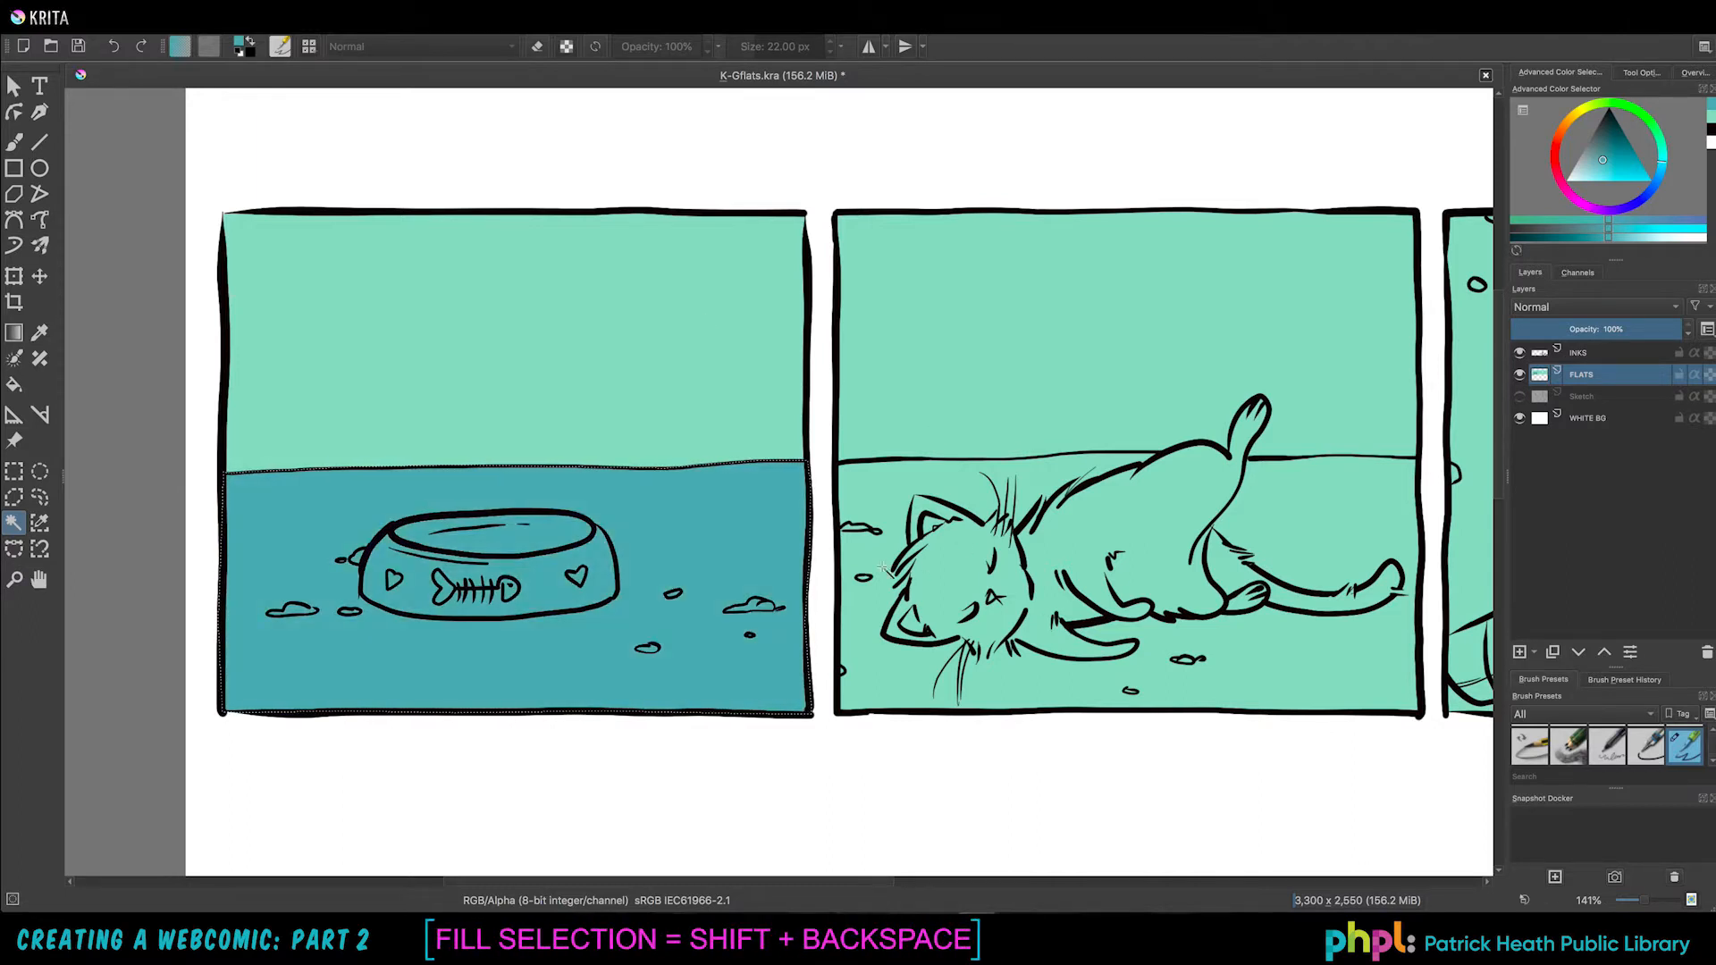
Step: Select the second panel's floor with a polygon following the horizon line and the cat's back, extending loosely outside the panel's sides and lower border
{"action": "left_click", "coordinate": [15, 504]}
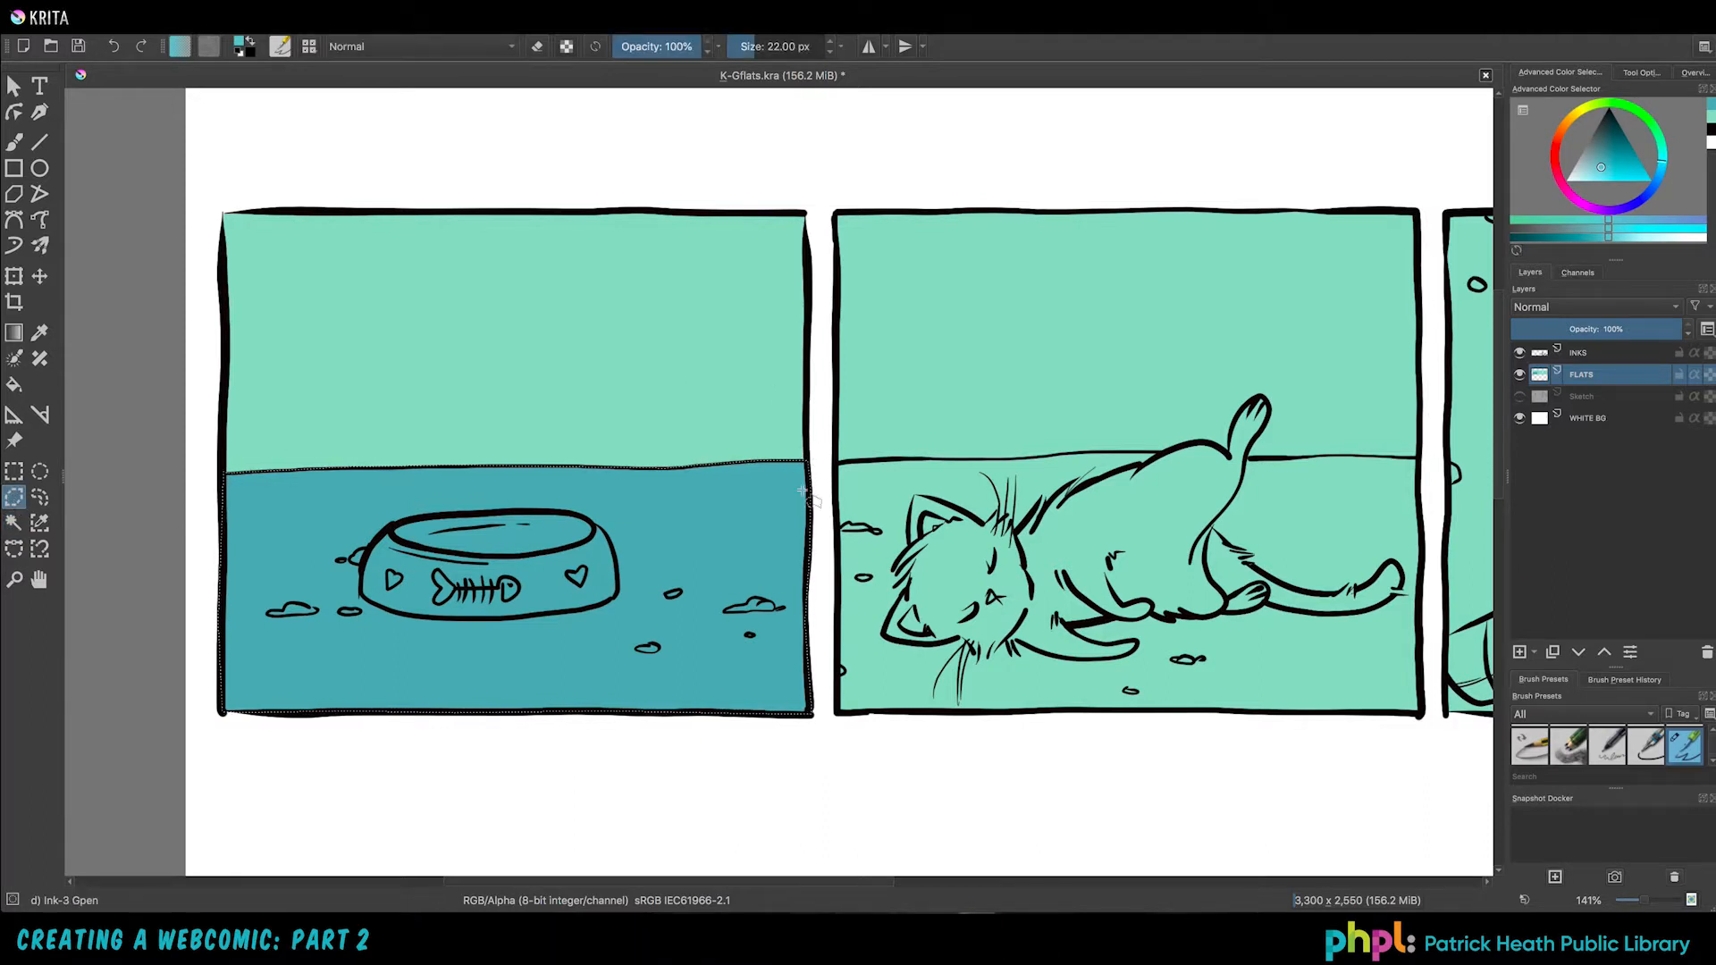
{"action": "key", "text": "ctrl+shift+a"}
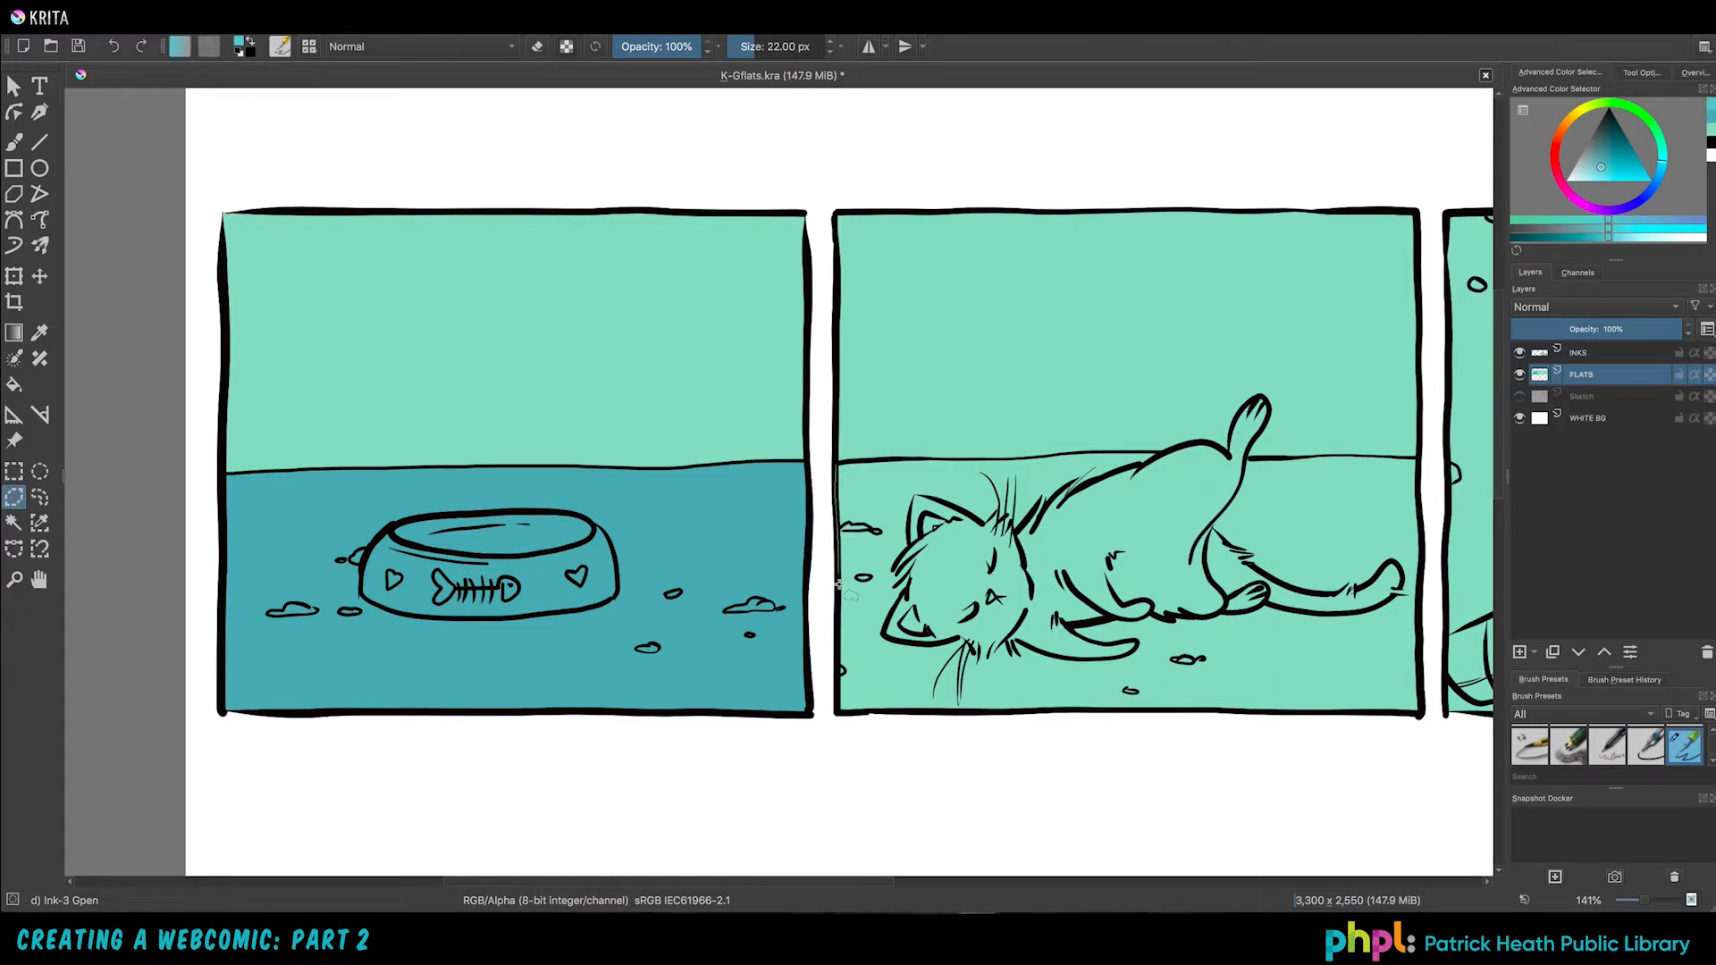
{"action": "key", "text": "Escape"}
{"action": "left_click", "coordinate": [1165, 451]}
{"action": "left_click", "coordinate": [1199, 441]}
{"action": "left_click", "coordinate": [1248, 461]}
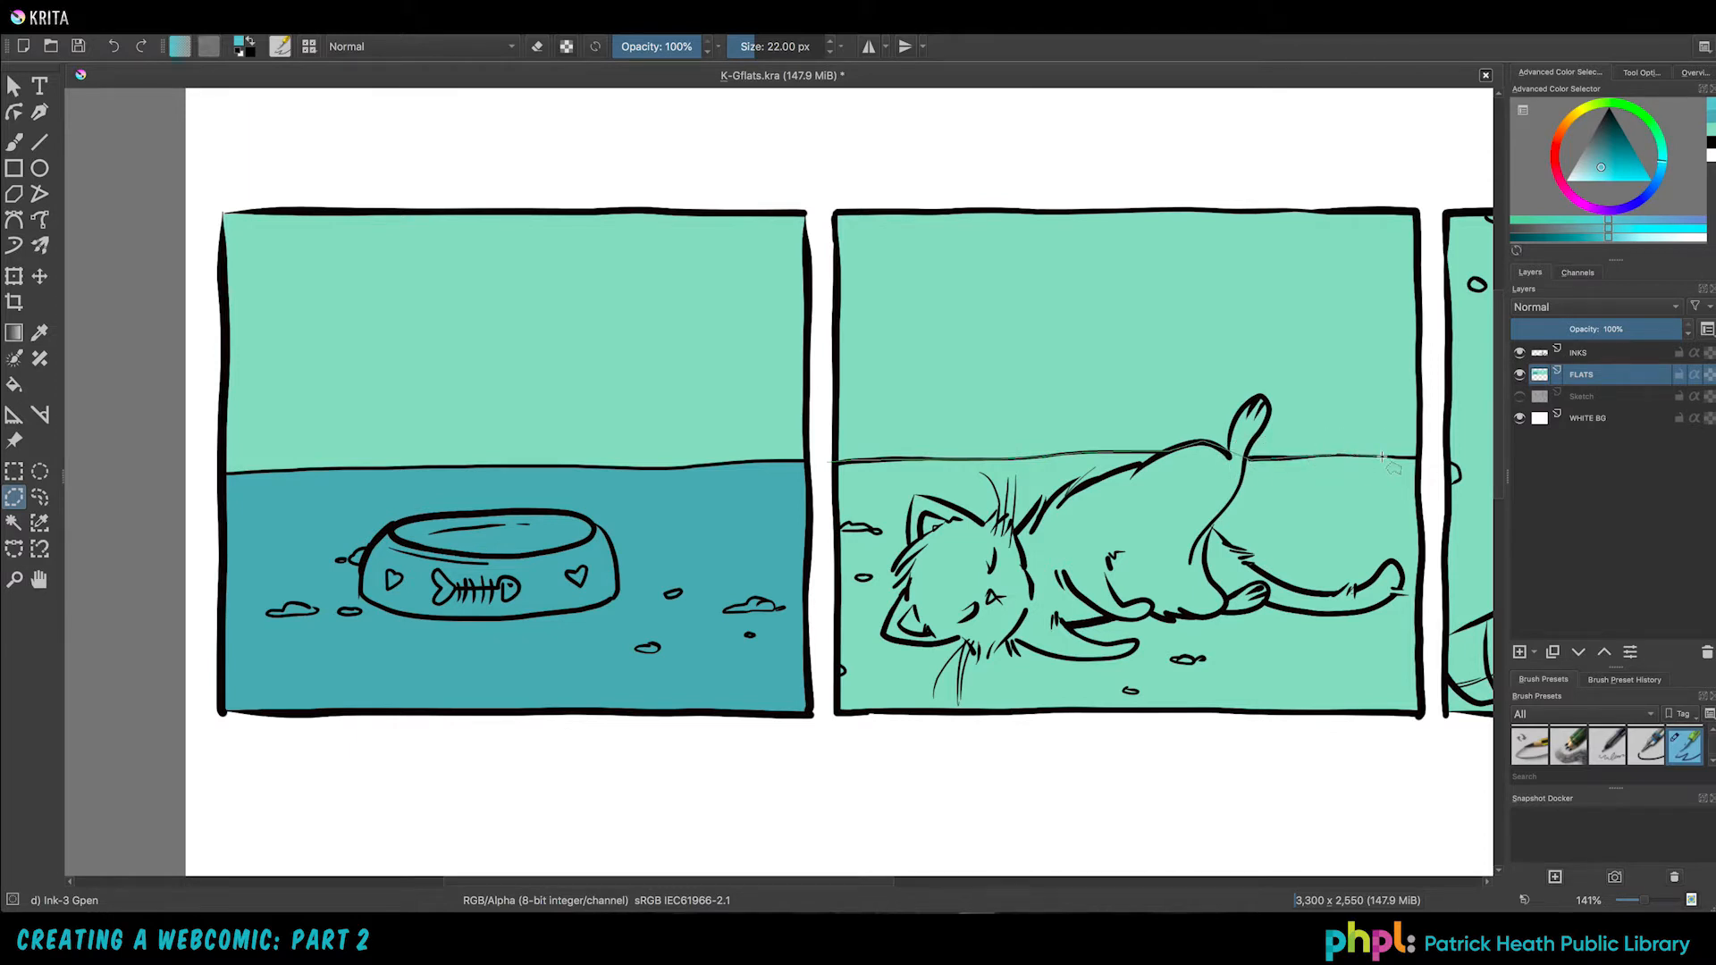
{"action": "left_click", "coordinate": [1421, 459]}
{"action": "left_click", "coordinate": [1427, 772]}
{"action": "left_click", "coordinate": [835, 744]}
{"action": "left_click", "coordinate": [820, 632]}
{"action": "left_click", "coordinate": [830, 464]}
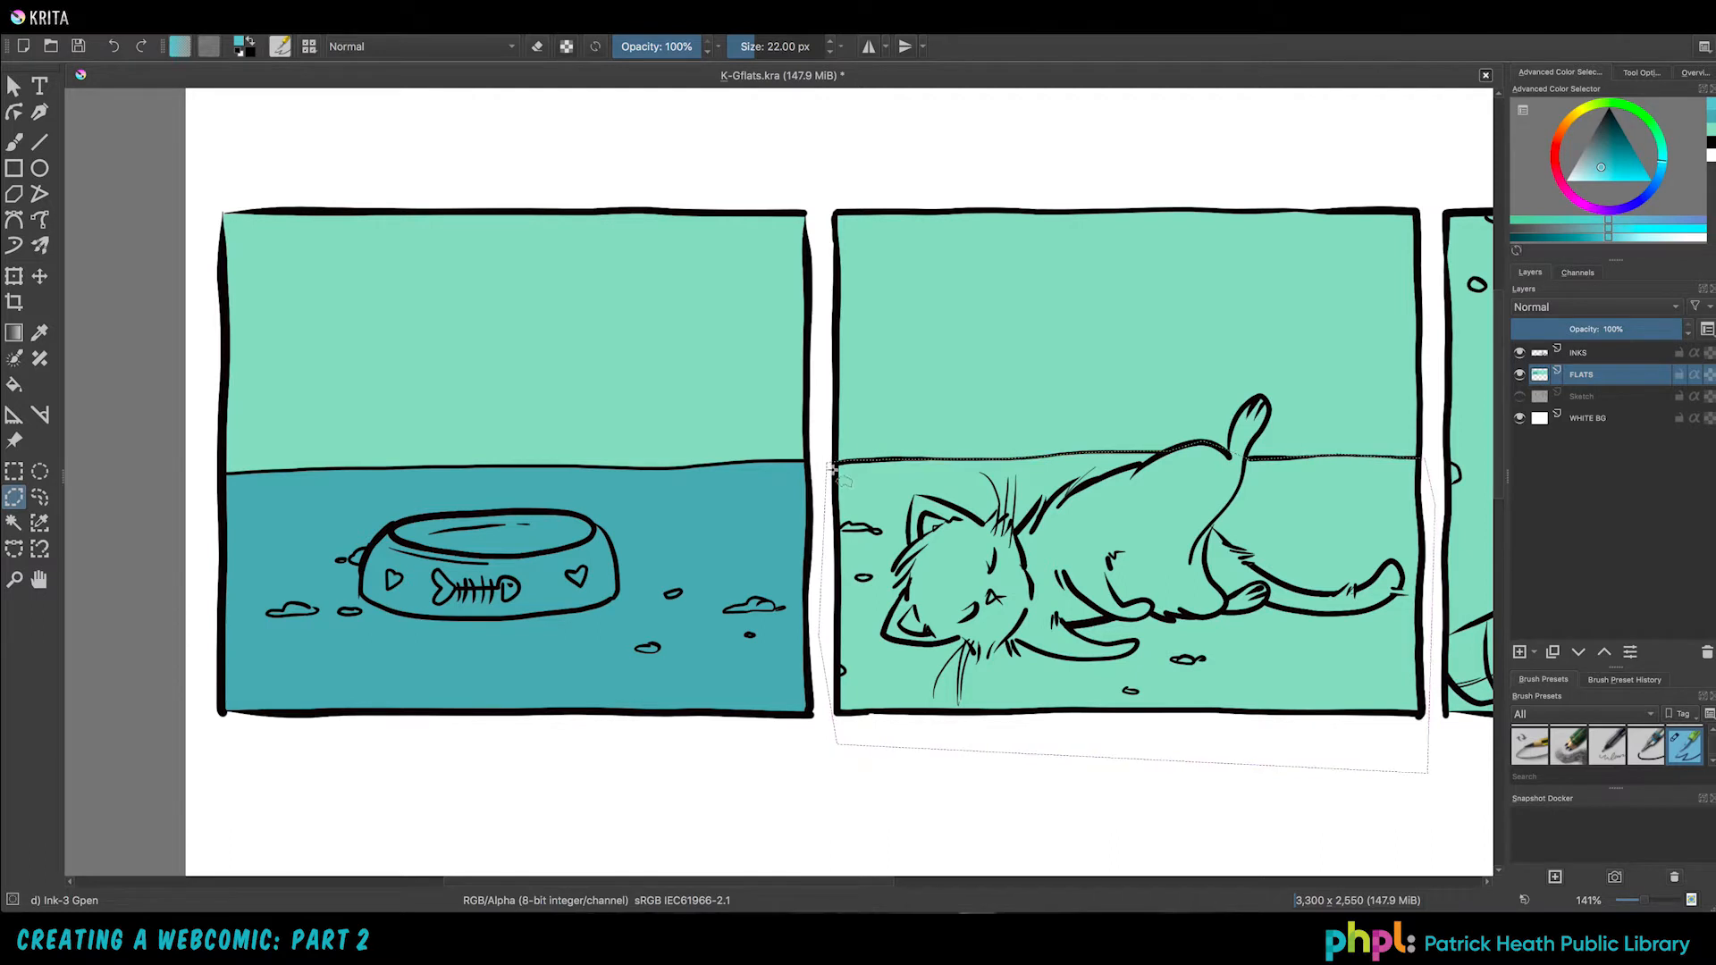
Step: Subtract the area outside the second panel with the Contiguous Selection tool, fill the floor with a lighter teal blue and deselect
{"action": "left_click", "coordinate": [14, 523]}
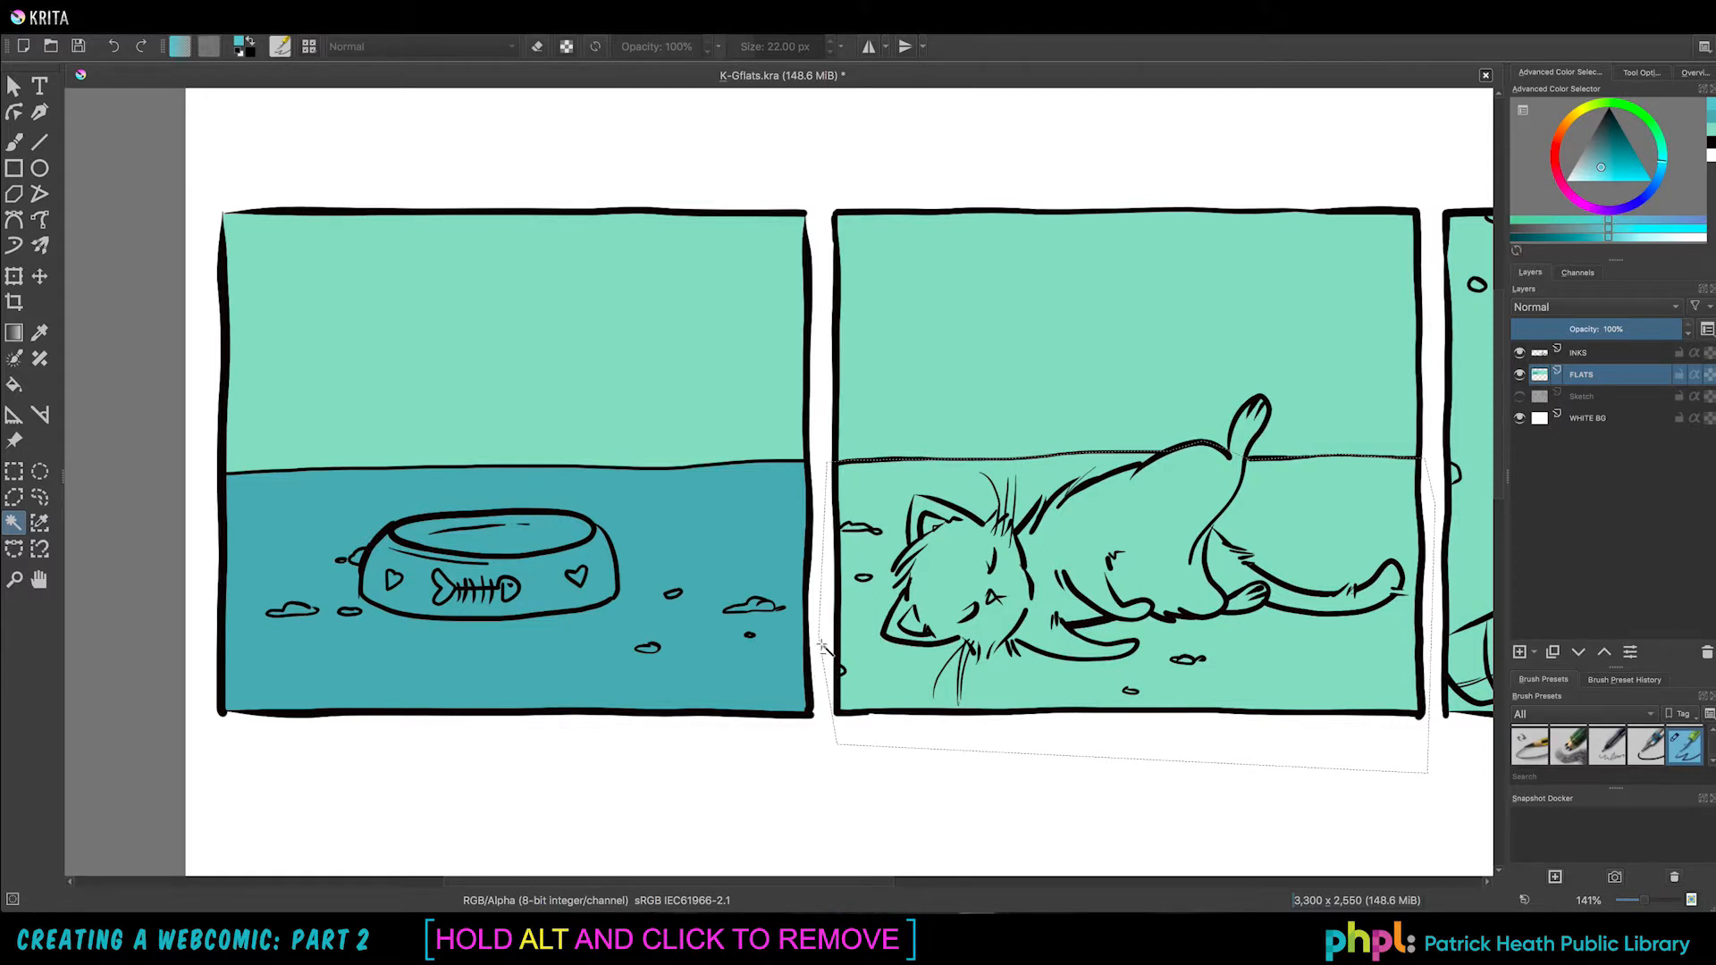
{"action": "left_click", "coordinate": [826, 647], "text": "alt"}
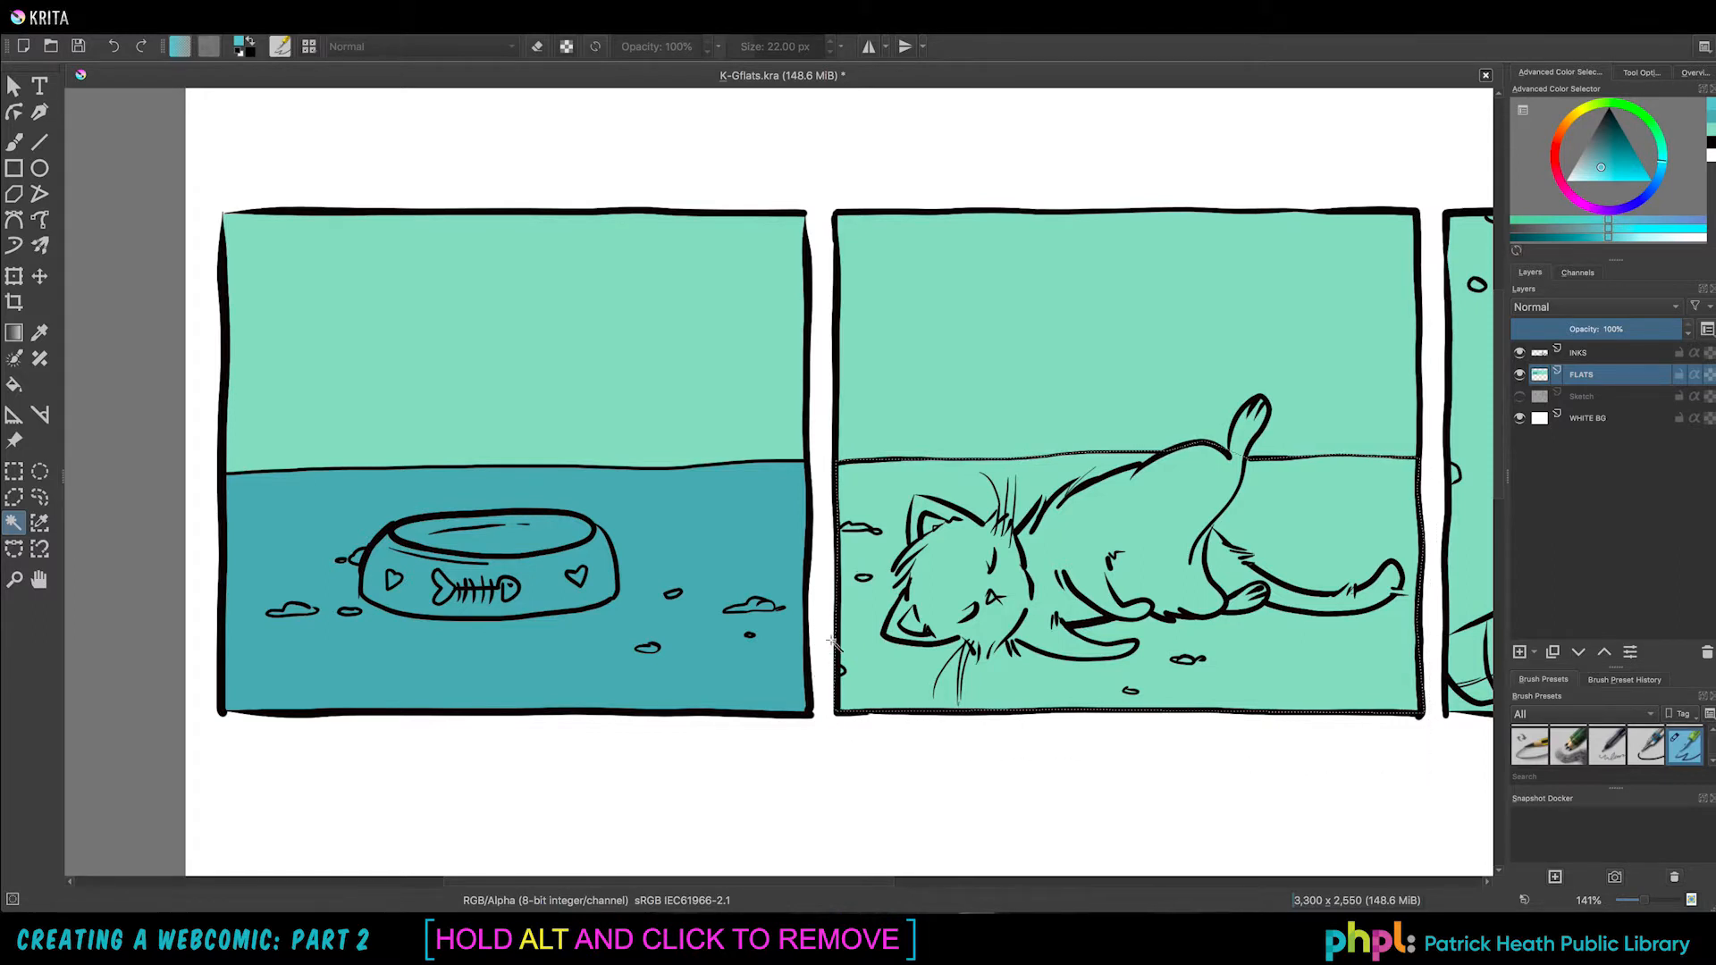
{"action": "key", "text": "shift+BackSpace"}
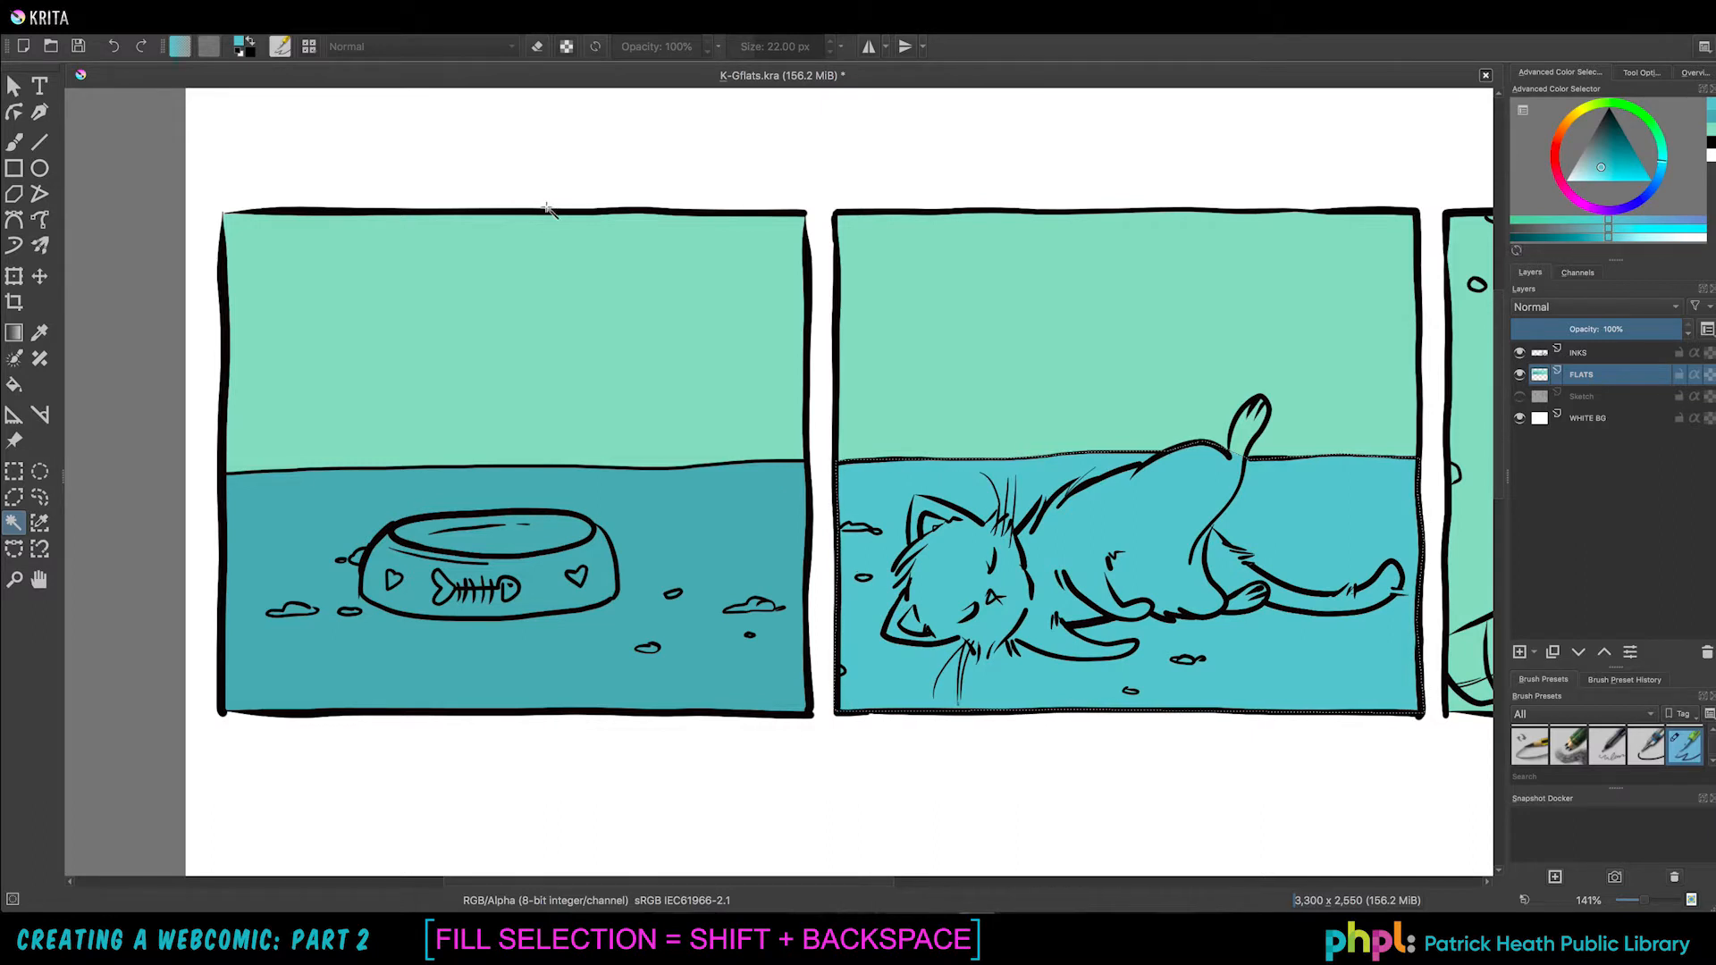
{"action": "key", "text": "ctrl+shift+a"}
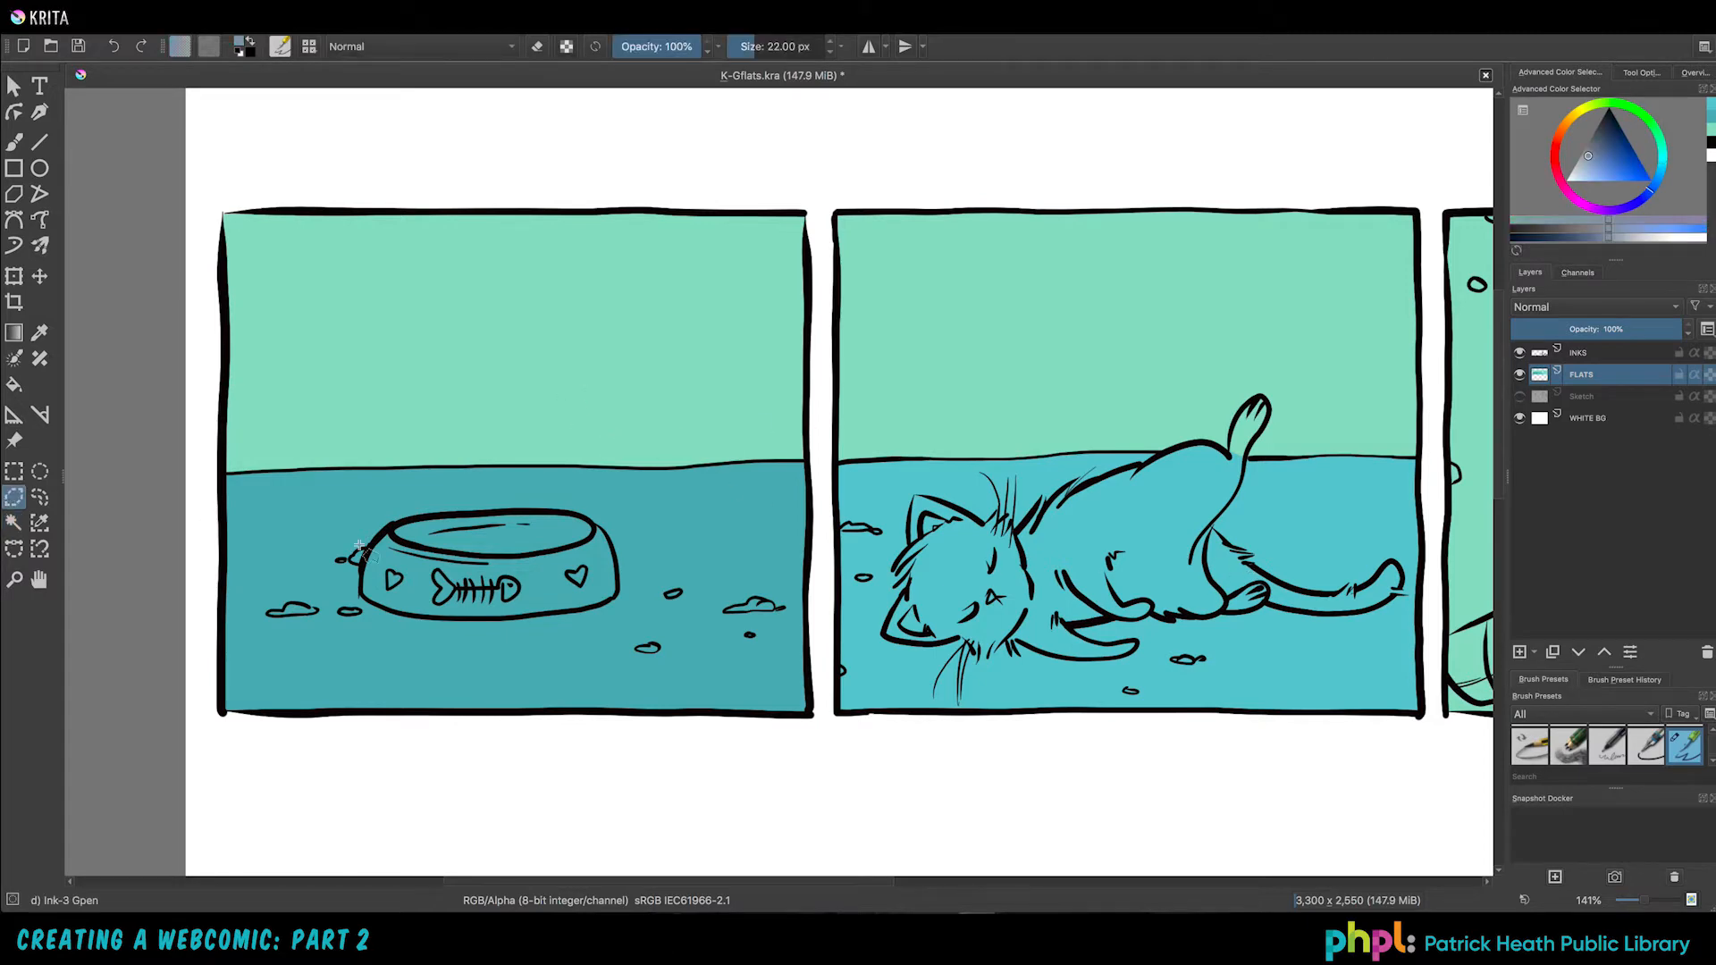
Step: Select the food bowl in the first panel with a polygon along its outline, fill it with muted grey-blue and deselect
{"action": "left_click", "coordinate": [369, 542]}
{"action": "left_click", "coordinate": [399, 518]}
{"action": "left_click", "coordinate": [470, 511]}
{"action": "left_click", "coordinate": [532, 509]}
{"action": "left_click", "coordinate": [572, 512]}
{"action": "left_click", "coordinate": [598, 525]}
{"action": "left_click", "coordinate": [615, 550]}
{"action": "left_click", "coordinate": [386, 610]}
{"action": "left_click", "coordinate": [361, 596]}
{"action": "left_click", "coordinate": [361, 572]}
{"action": "left_click", "coordinate": [368, 542]}
{"action": "key", "text": "shift+BackSpace"}
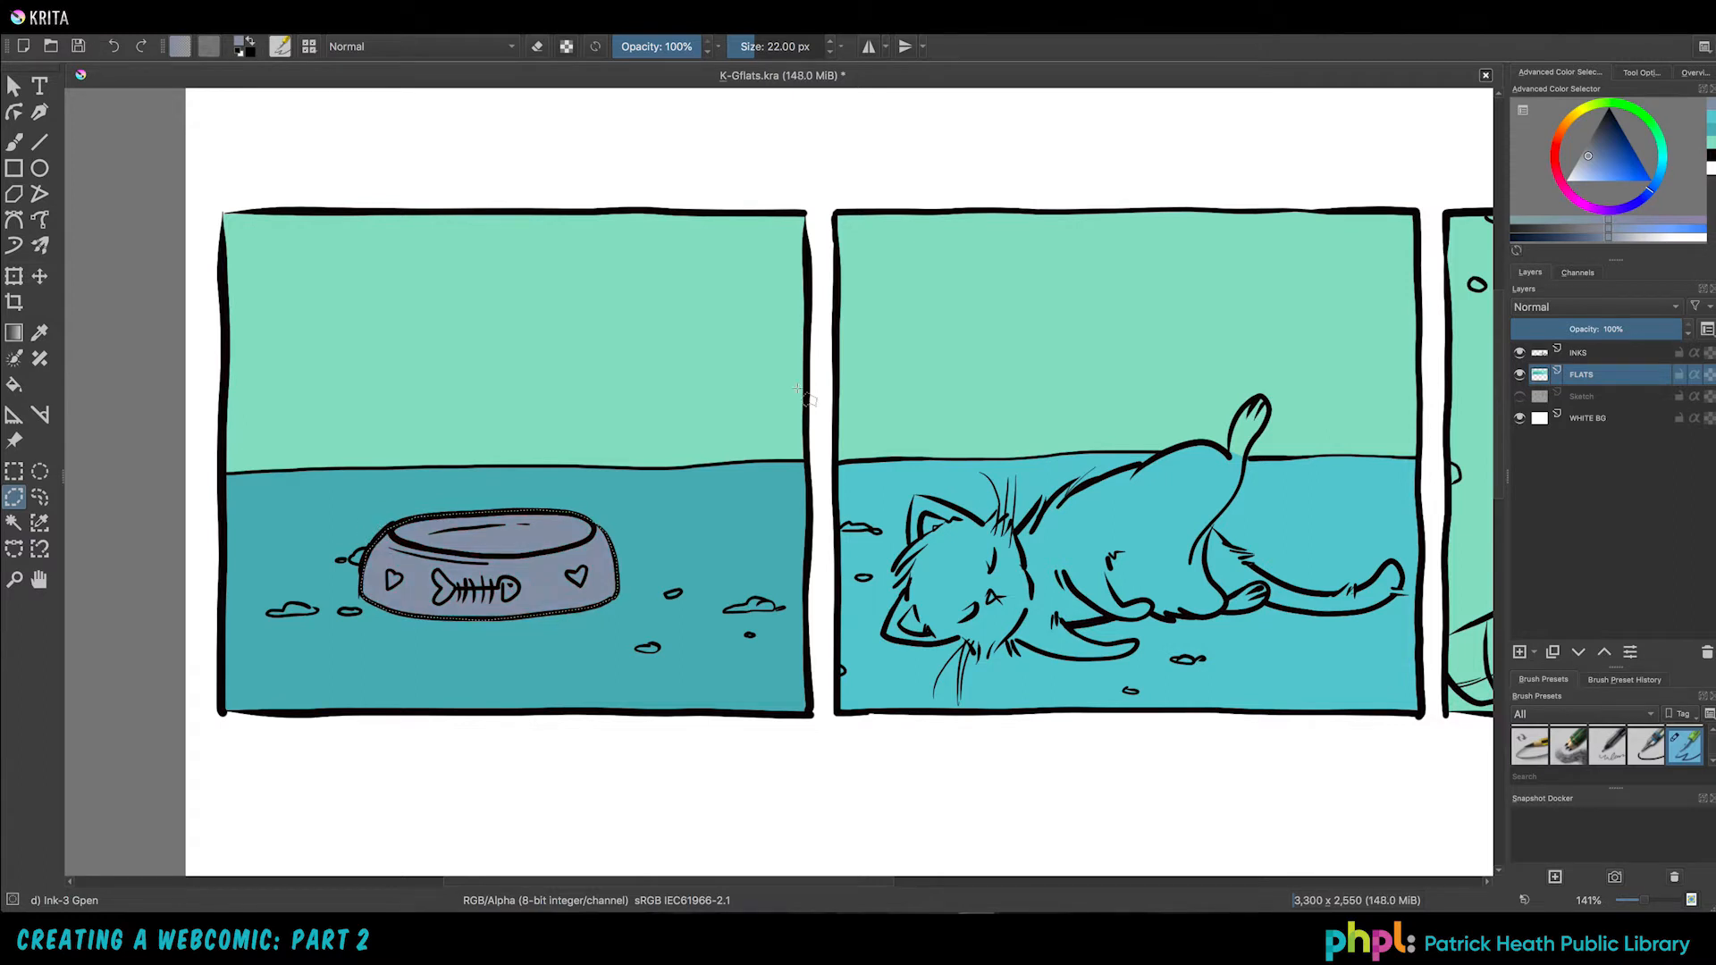
{"action": "key", "text": "ctrl+shift+a"}
Step: Set the painting colour to a dark reddish brown and fill the larger crumb against the bowl's left edge using a polygon selection
{"action": "left_click", "coordinate": [1557, 137]}
{"action": "left_click", "coordinate": [1571, 237]}
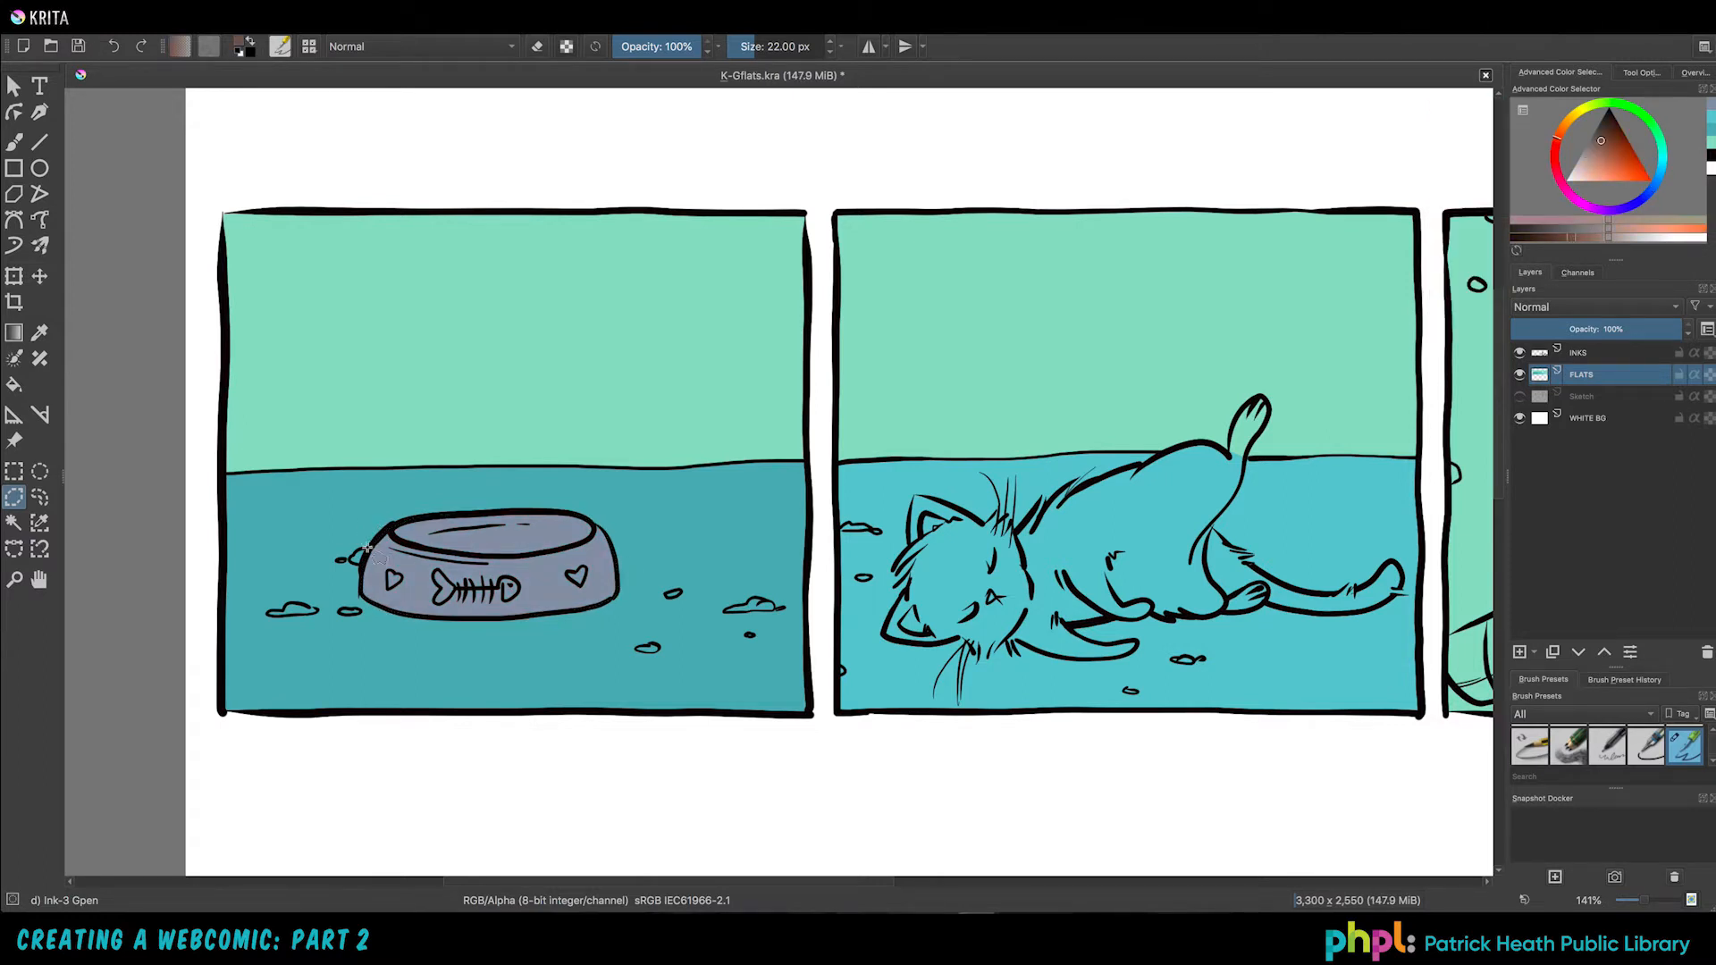
{"action": "left_click", "coordinate": [349, 562]}
{"action": "left_click", "coordinate": [367, 546]}
{"action": "left_click", "coordinate": [340, 563]}
{"action": "left_click", "coordinate": [363, 566], "text": "shift"}
{"action": "left_click", "coordinate": [349, 560]}
{"action": "left_click", "coordinate": [356, 550]}
{"action": "left_click", "coordinate": [368, 547]}
Step: Fill the remaining crumbs left of the bowl and the nearest crumb right of it with brown using polygon selections
{"action": "left_click", "coordinate": [14, 579]}
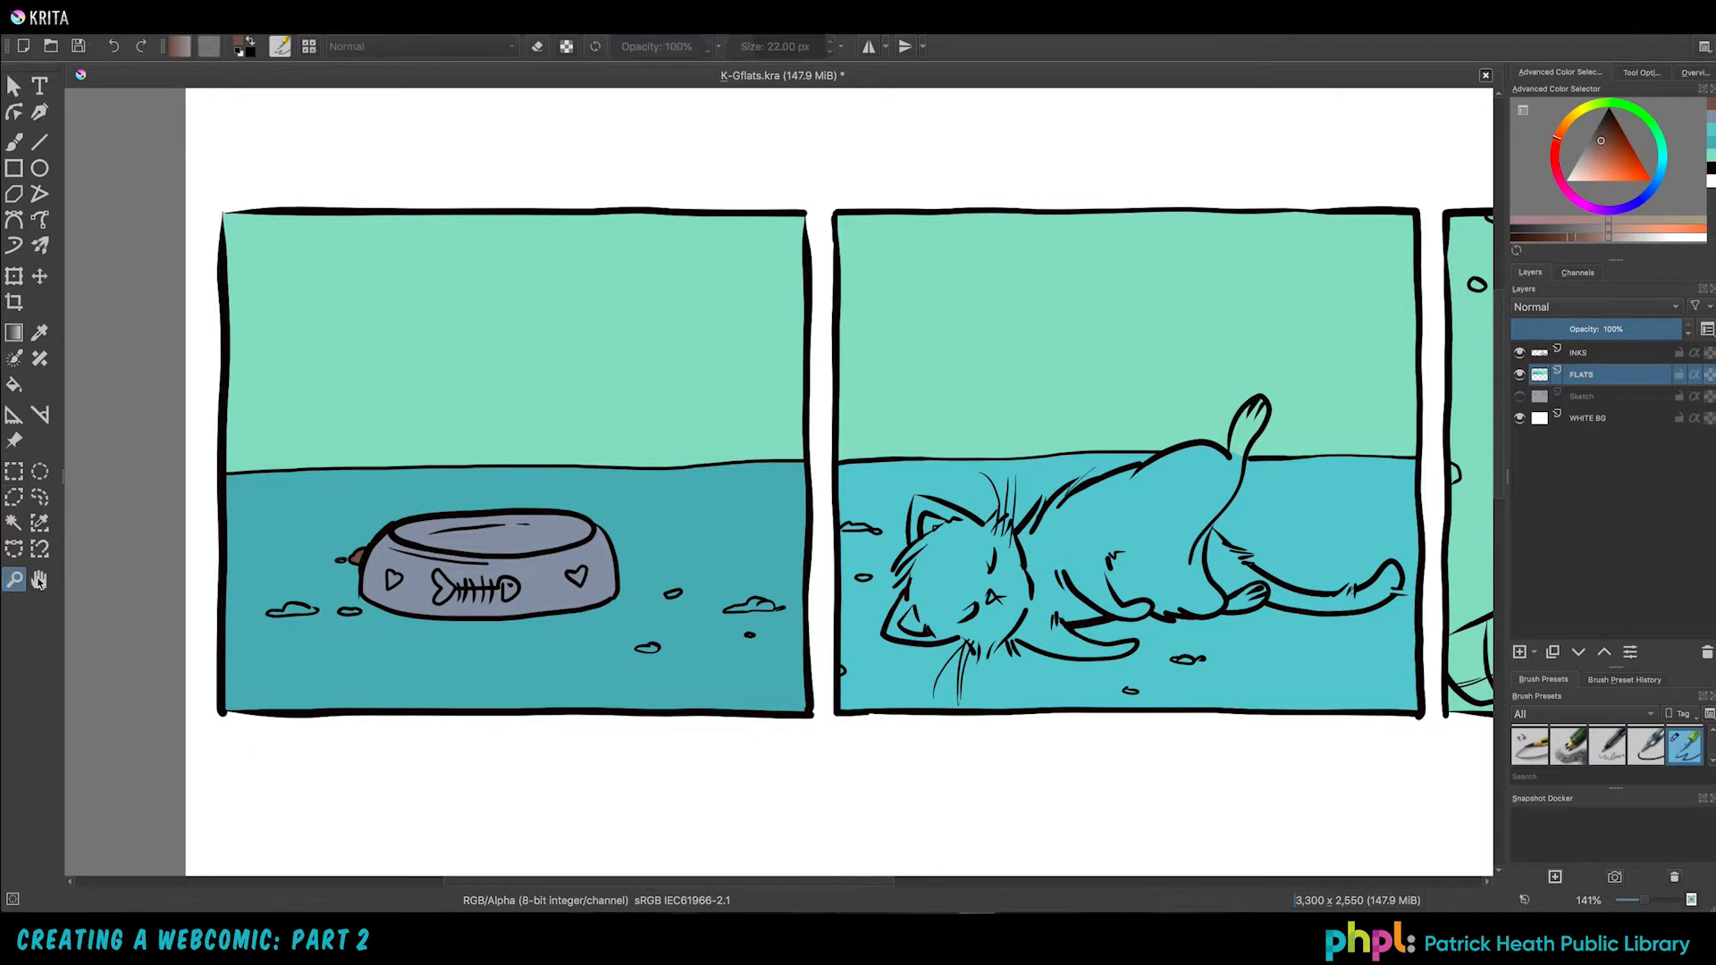
{"action": "left_click", "coordinate": [490, 623]}
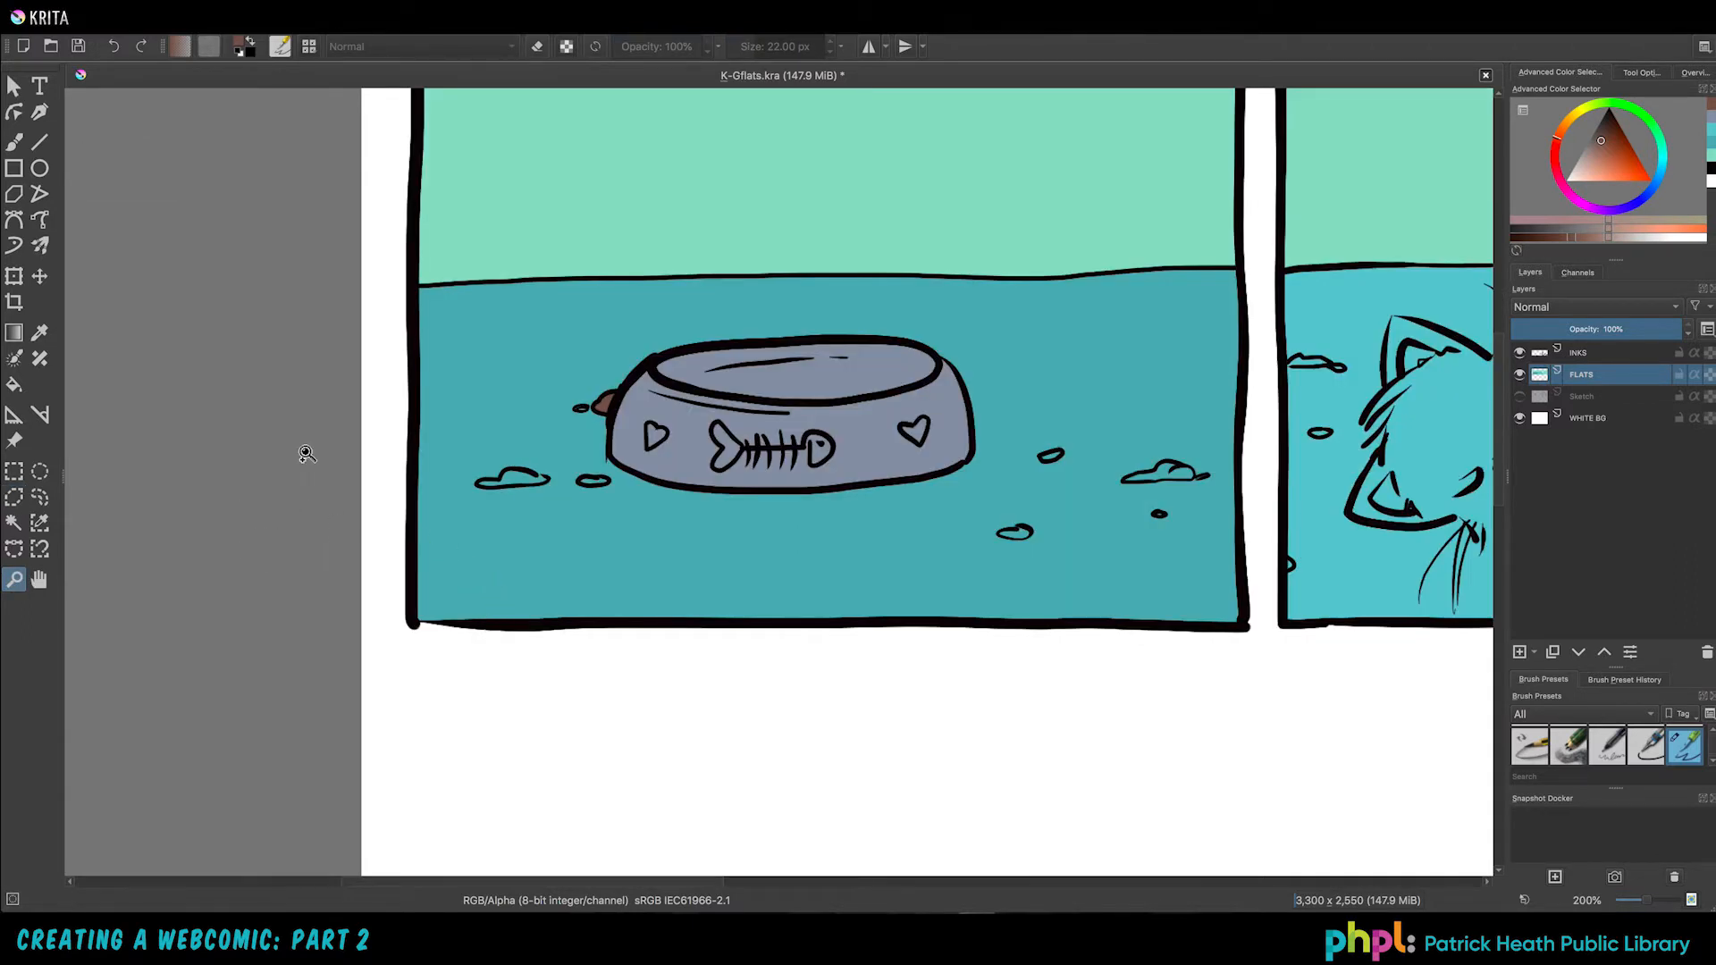
{"action": "left_click", "coordinate": [13, 497]}
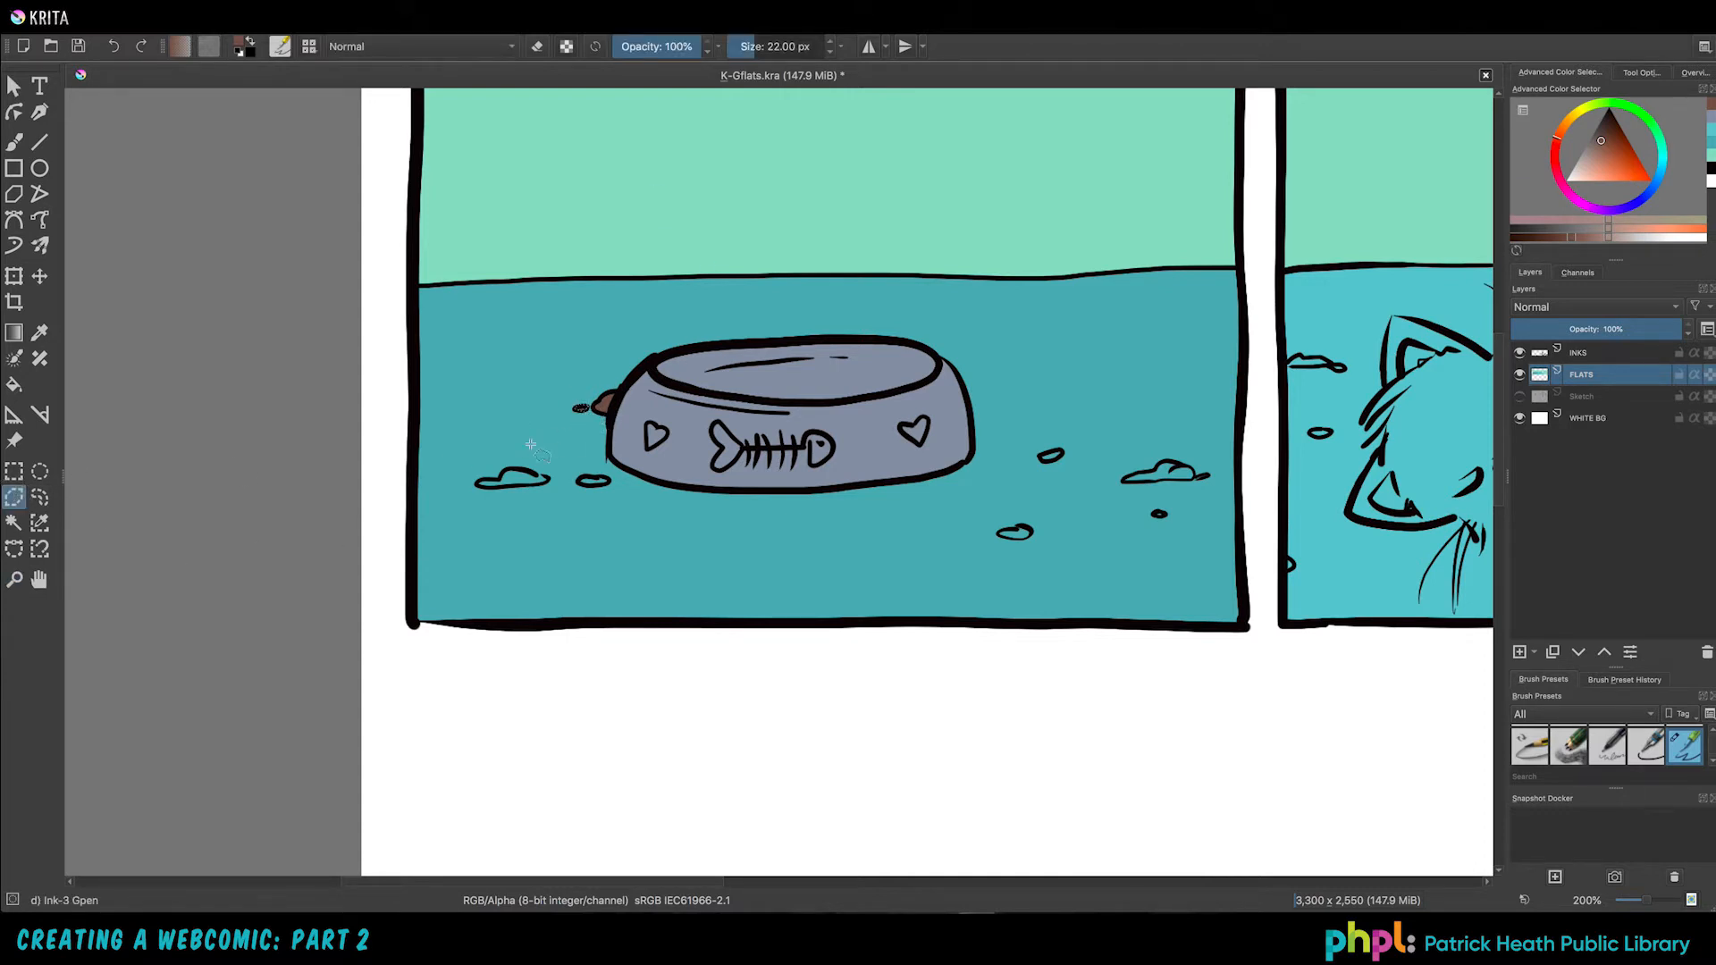
{"action": "left_click", "coordinate": [476, 484]}
{"action": "key", "text": "BackSpace"}
{"action": "left_click", "coordinate": [591, 485]}
{"action": "left_click", "coordinate": [1061, 460]}
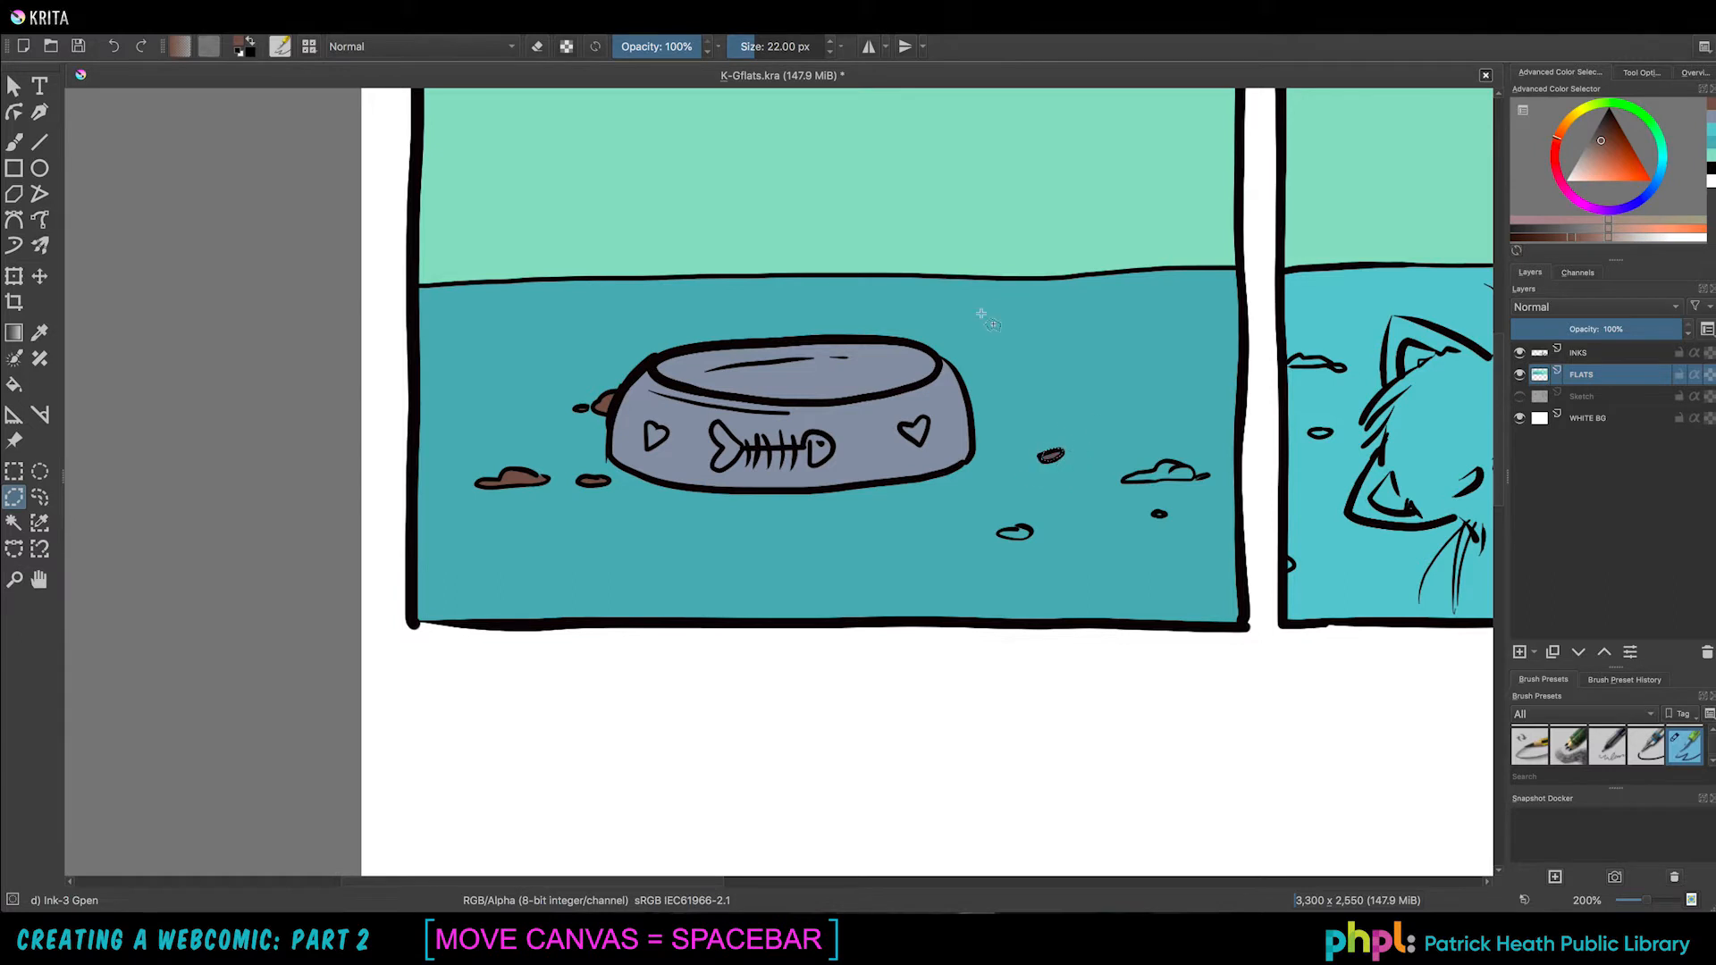
Step: Fill the remaining crumbs on the right side of the first panel's floor with brown using polygon selections
{"action": "left_click", "coordinate": [996, 532]}
{"action": "left_click", "coordinate": [1122, 477]}
{"action": "left_click", "coordinate": [1193, 470]}
{"action": "left_click", "coordinate": [1170, 461]}
{"action": "left_click", "coordinate": [1153, 468]}
{"action": "left_click", "coordinate": [1123, 478]}
{"action": "key", "text": "shift+BackSpace"}
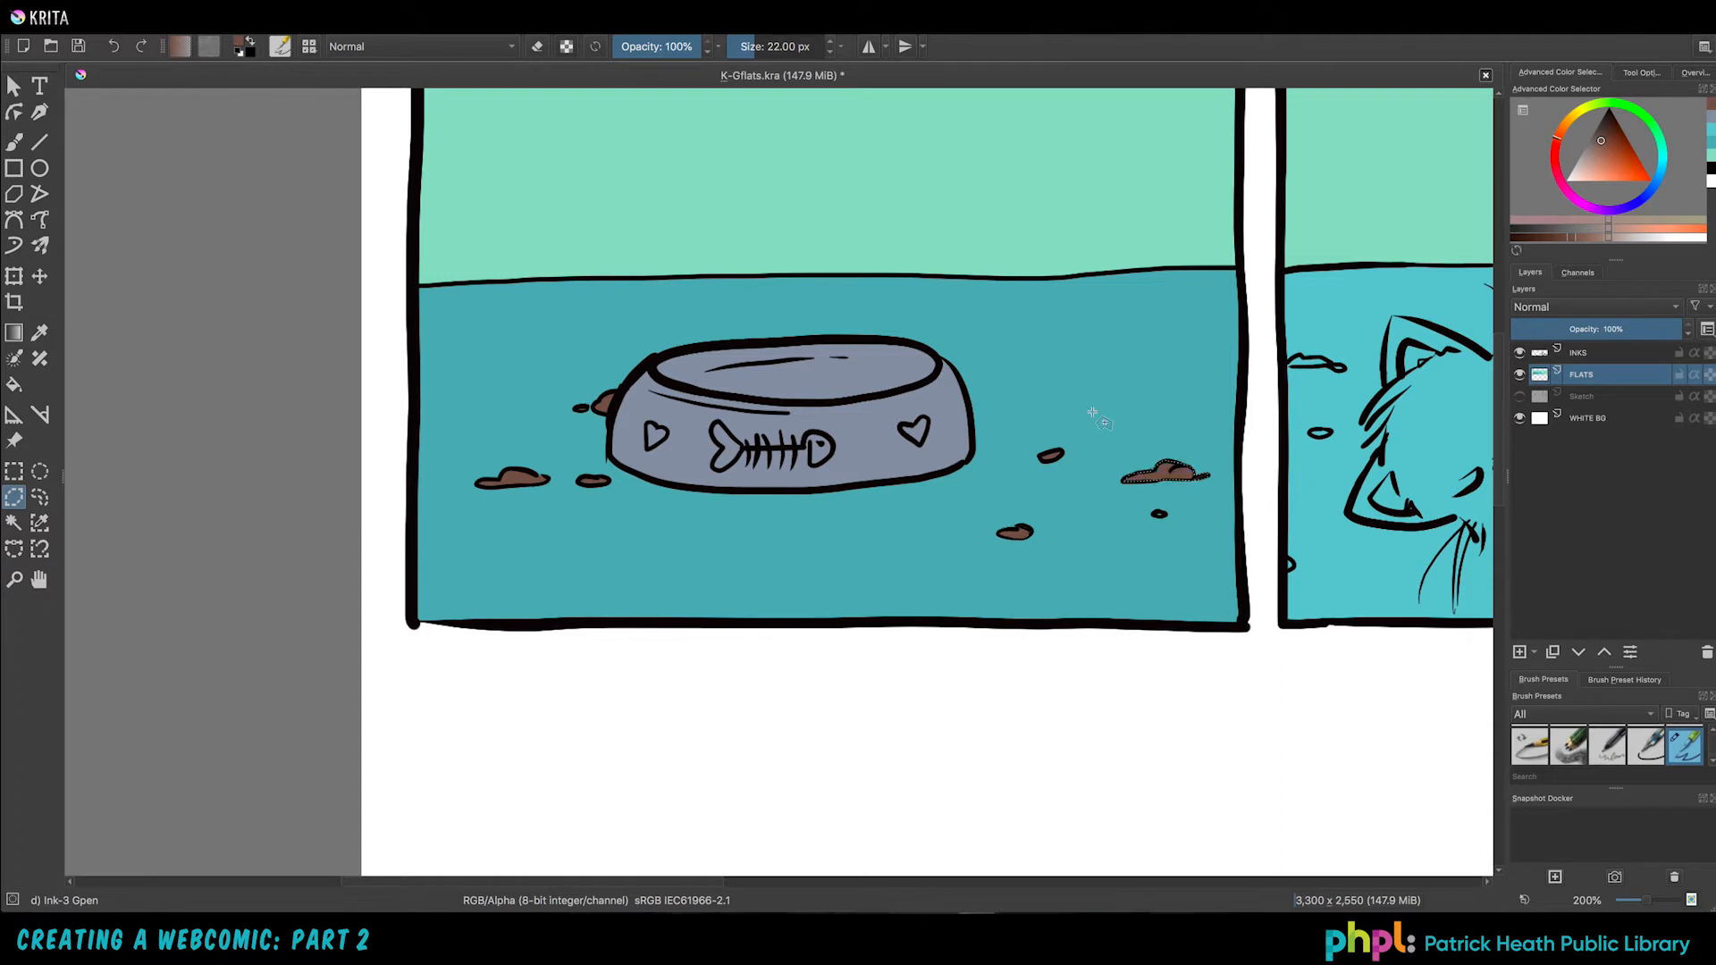
{"action": "left_click", "coordinate": [1165, 515]}
Step: Colour the second panel's food crumbs brown, using polygon selections by the left border and the brush below the cat
{"action": "left_click_drag", "start_coordinate": [1291, 520], "coordinate": [715, 517]}
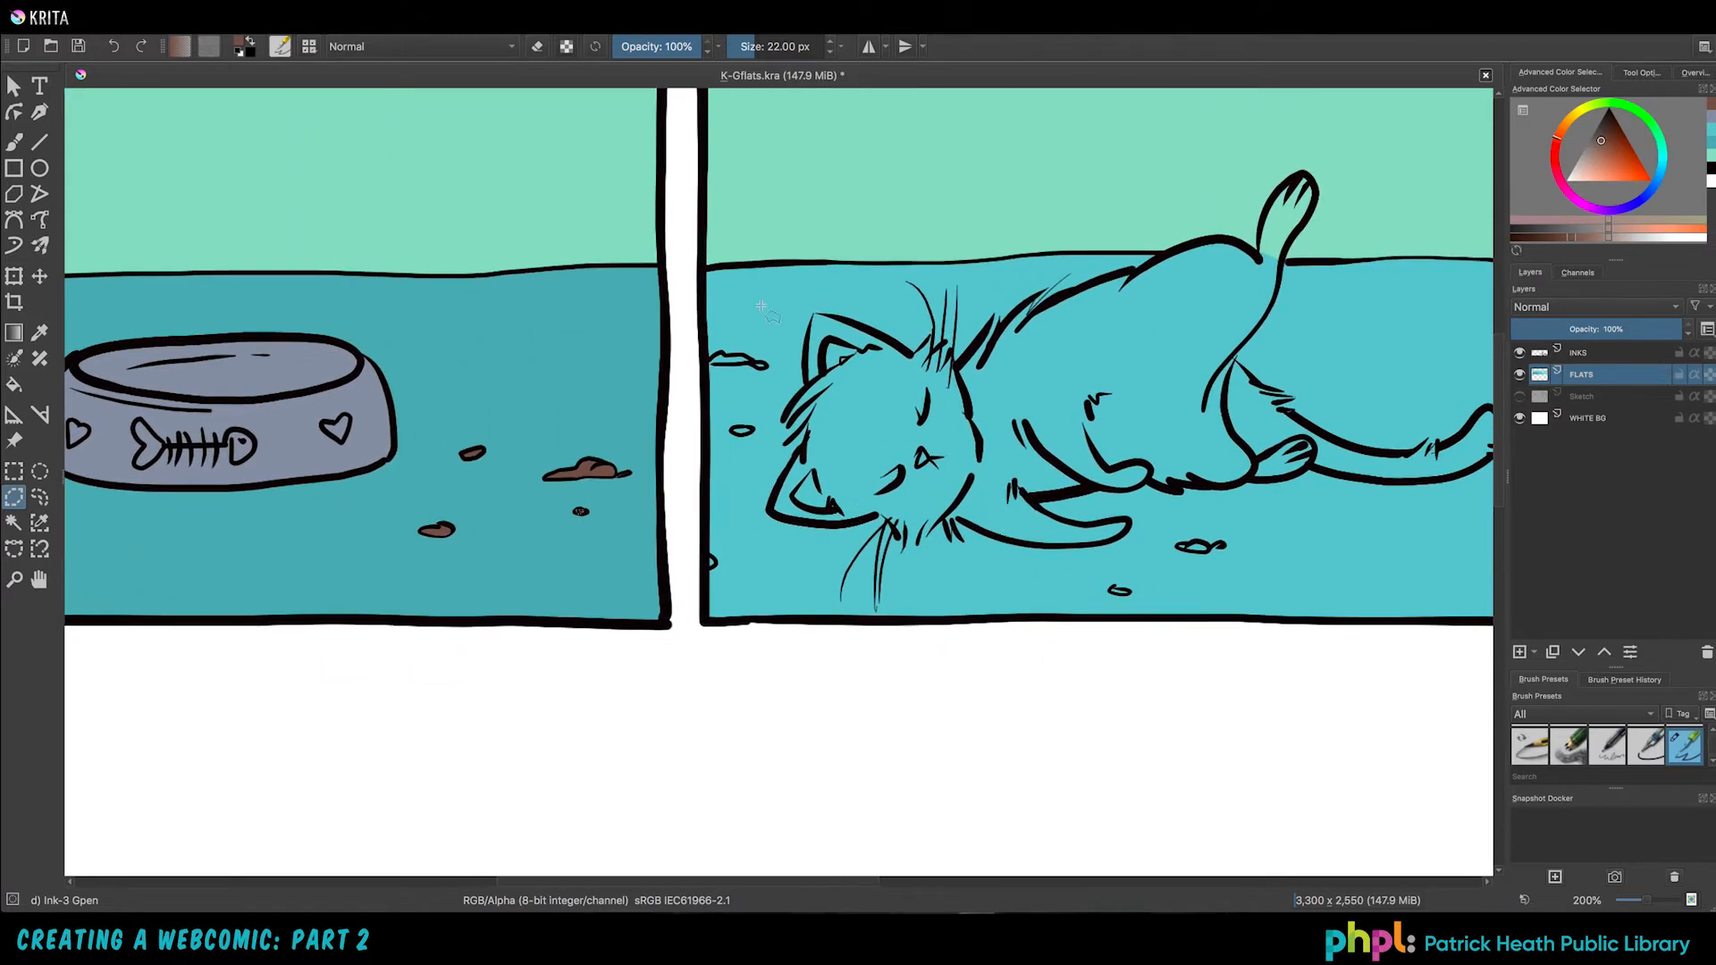
{"action": "left_click", "coordinate": [742, 357]}
{"action": "key", "text": "shift+BackSpace"}
{"action": "left_click", "coordinate": [730, 431]}
{"action": "key", "text": "shift+BackSpace"}
{"action": "key", "text": "ctrl+shift+a"}
{"action": "key", "text": "b"}
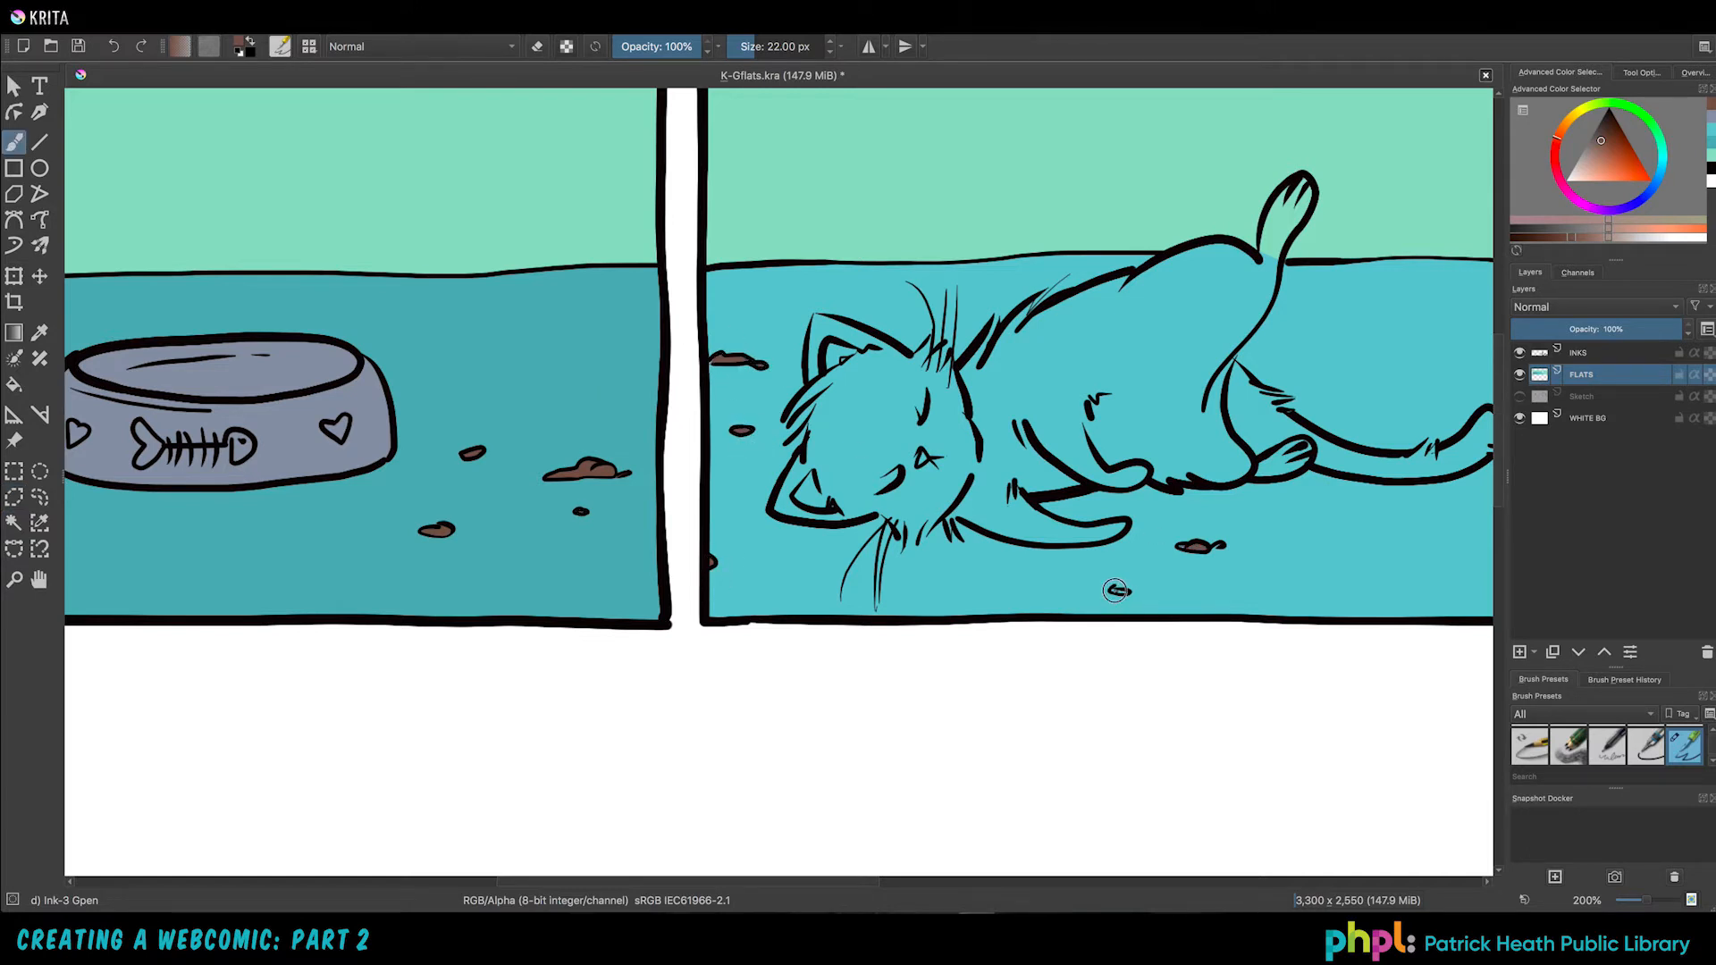
{"action": "left_click_drag", "start_coordinate": [1114, 590], "coordinate": [1217, 547]}
Step: Select the bowl's oval opening with a polygon, fill it with pale greyish light blue and deselect
{"action": "left_click", "coordinate": [13, 498]}
{"action": "left_click_drag", "start_coordinate": [705, 502], "coordinate": [1002, 527]}
{"action": "left_click", "coordinate": [376, 376]}
{"action": "left_click", "coordinate": [579, 358]}
{"action": "left_click", "coordinate": [637, 367]}
{"action": "left_click", "coordinate": [660, 386]}
{"action": "left_click", "coordinate": [656, 401]}
{"action": "left_click", "coordinate": [634, 410]}
{"action": "left_click", "coordinate": [579, 422]}
{"action": "left_click", "coordinate": [527, 427]}
{"action": "left_click", "coordinate": [460, 423]}
{"action": "left_click", "coordinate": [401, 412]}
{"action": "left_click", "coordinate": [367, 388]}
{"action": "left_click", "coordinate": [375, 377]}
{"action": "left_click", "coordinate": [1582, 155]}
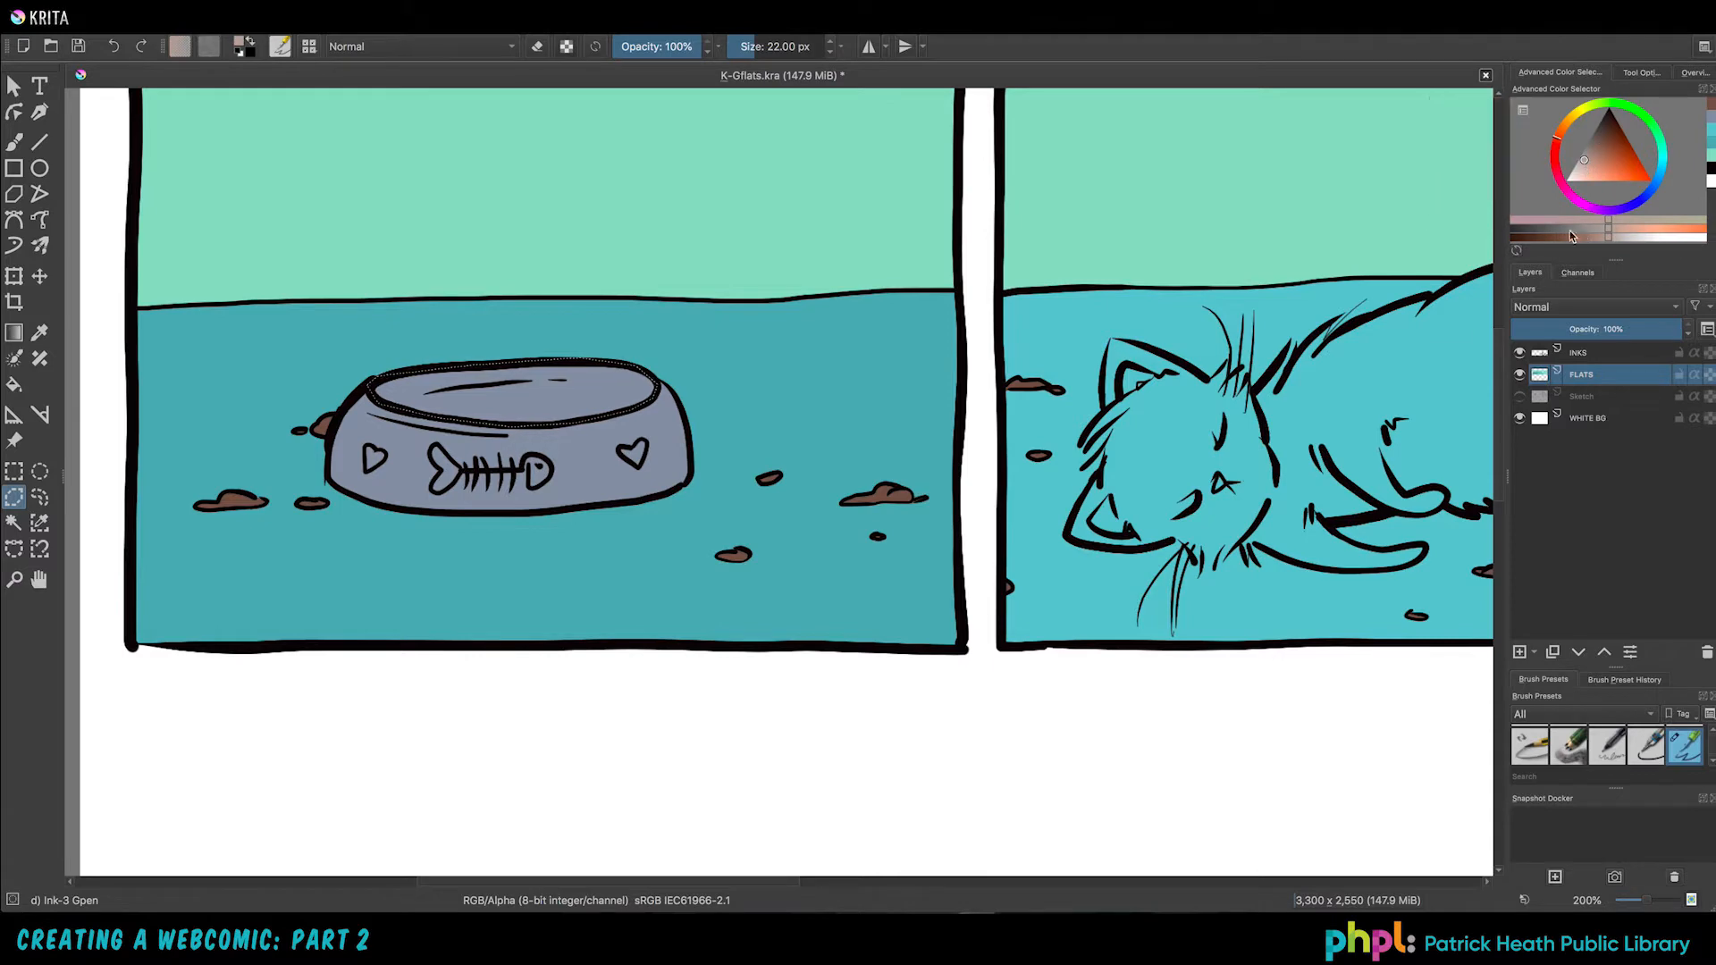
{"action": "left_click", "coordinate": [1660, 172]}
{"action": "left_click", "coordinate": [1587, 169]}
{"action": "key", "text": "shift+BackSpace"}
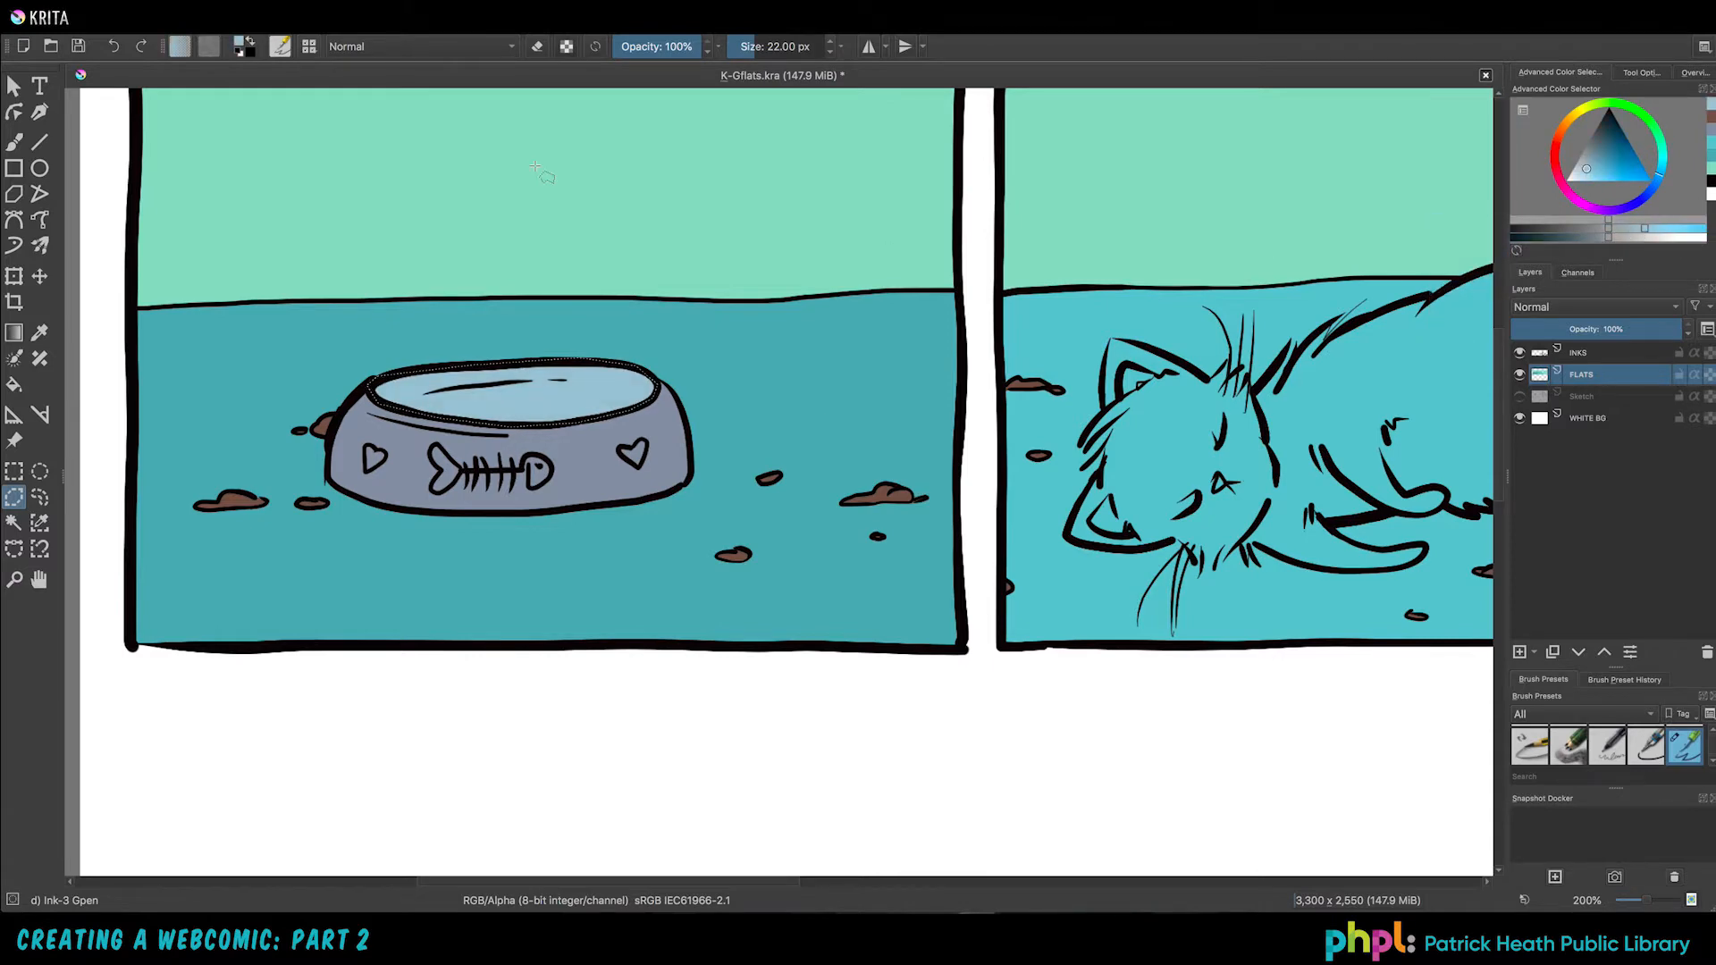
{"action": "key", "text": "ctrl+shift+a"}
Step: Select the second panel's cat head, ears and neck with a polygon and fill the area with orange
{"action": "left_click_drag", "start_coordinate": [1205, 466], "coordinate": [1016, 469]}
{"action": "left_click_drag", "start_coordinate": [1015, 468], "coordinate": [732, 473]}
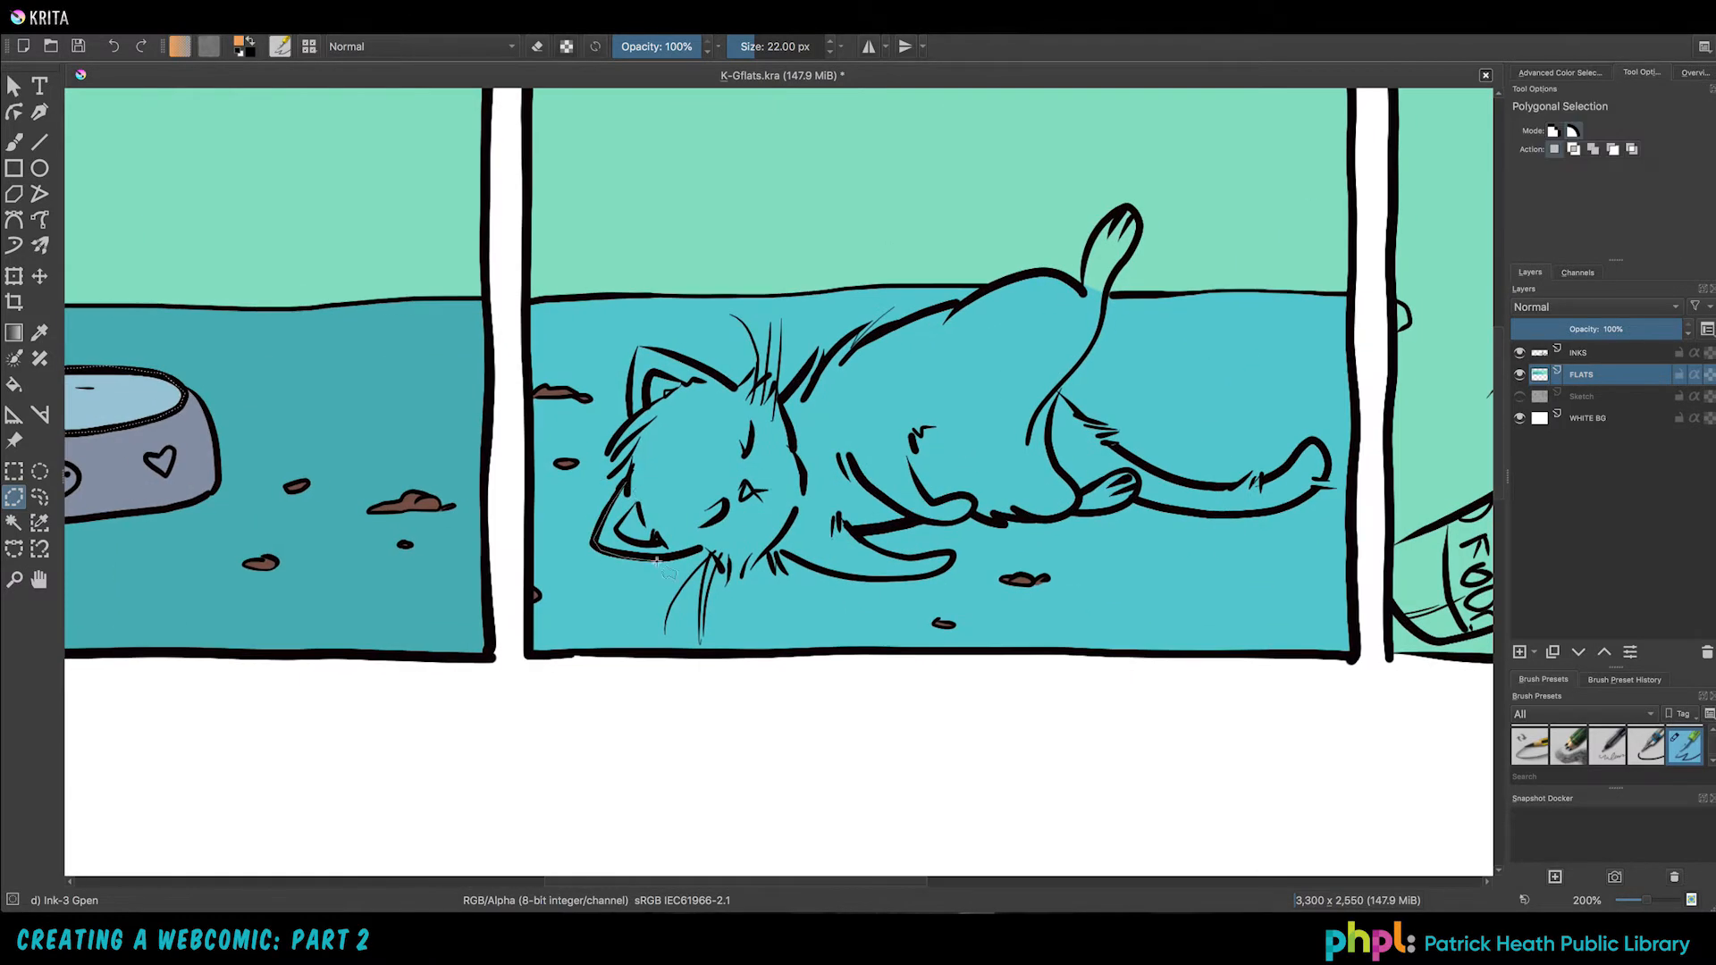
{"action": "left_click", "coordinate": [704, 549]}
{"action": "left_click", "coordinate": [838, 573]}
{"action": "left_click", "coordinate": [822, 368]}
{"action": "left_click", "coordinate": [626, 479]}
{"action": "key", "text": "shift+BackSpace"}
Step: Select the reclining cat's body, raised hind leg and front paw with a polygon, fill them with orange and deselect
{"action": "left_click", "coordinate": [822, 369]}
{"action": "left_click", "coordinate": [853, 345]}
{"action": "left_click", "coordinate": [913, 316]}
{"action": "left_click", "coordinate": [959, 303]}
{"action": "left_click", "coordinate": [1026, 271]}
{"action": "left_click", "coordinate": [1056, 272]}
{"action": "left_click", "coordinate": [1082, 285]}
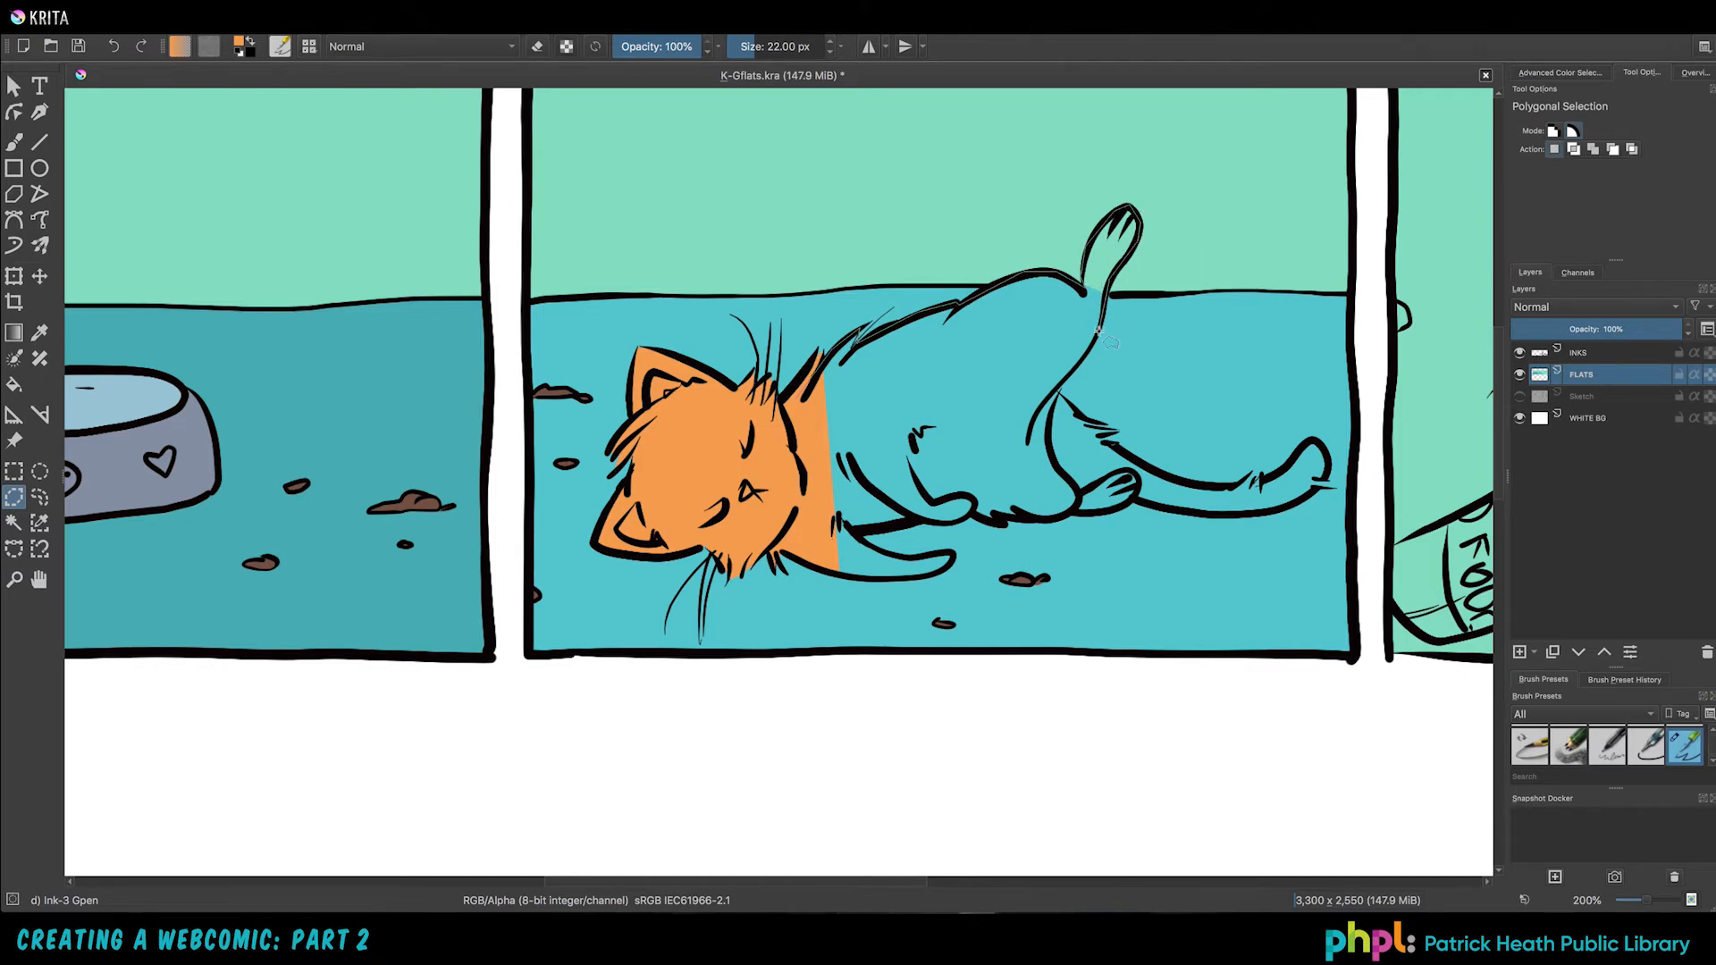
{"action": "left_click", "coordinate": [1075, 516]}
{"action": "left_click", "coordinate": [1004, 523]}
{"action": "left_click", "coordinate": [971, 516]}
{"action": "left_click", "coordinate": [917, 521]}
{"action": "left_click", "coordinate": [856, 533]}
{"action": "left_click", "coordinate": [905, 556]}
{"action": "left_click", "coordinate": [951, 552]}
{"action": "left_click", "coordinate": [937, 573]}
{"action": "left_click", "coordinate": [889, 580]}
{"action": "double_click", "coordinate": [847, 577]}
{"action": "key", "text": "shift+BackSpace"}
{"action": "key", "text": "super+shift+a"}
Step: Select the reclining cat's tail with a polygon, fill it with orange and deselect
{"action": "left_click_drag", "start_coordinate": [1151, 482], "coordinate": [866, 525]}
{"action": "left_click", "coordinate": [868, 524]}
{"action": "left_click", "coordinate": [944, 530]}
{"action": "left_click", "coordinate": [964, 518]}
{"action": "left_click", "coordinate": [977, 521]}
{"action": "left_click", "coordinate": [1001, 511]}
{"action": "left_click", "coordinate": [1026, 483]}
{"action": "left_click", "coordinate": [1042, 497]}
{"action": "left_click", "coordinate": [1040, 524]}
{"action": "left_click", "coordinate": [1001, 552]}
{"action": "left_click", "coordinate": [952, 560]}
{"action": "key", "text": "shift+BackSpace"}
{"action": "key", "text": "super+shift+a"}
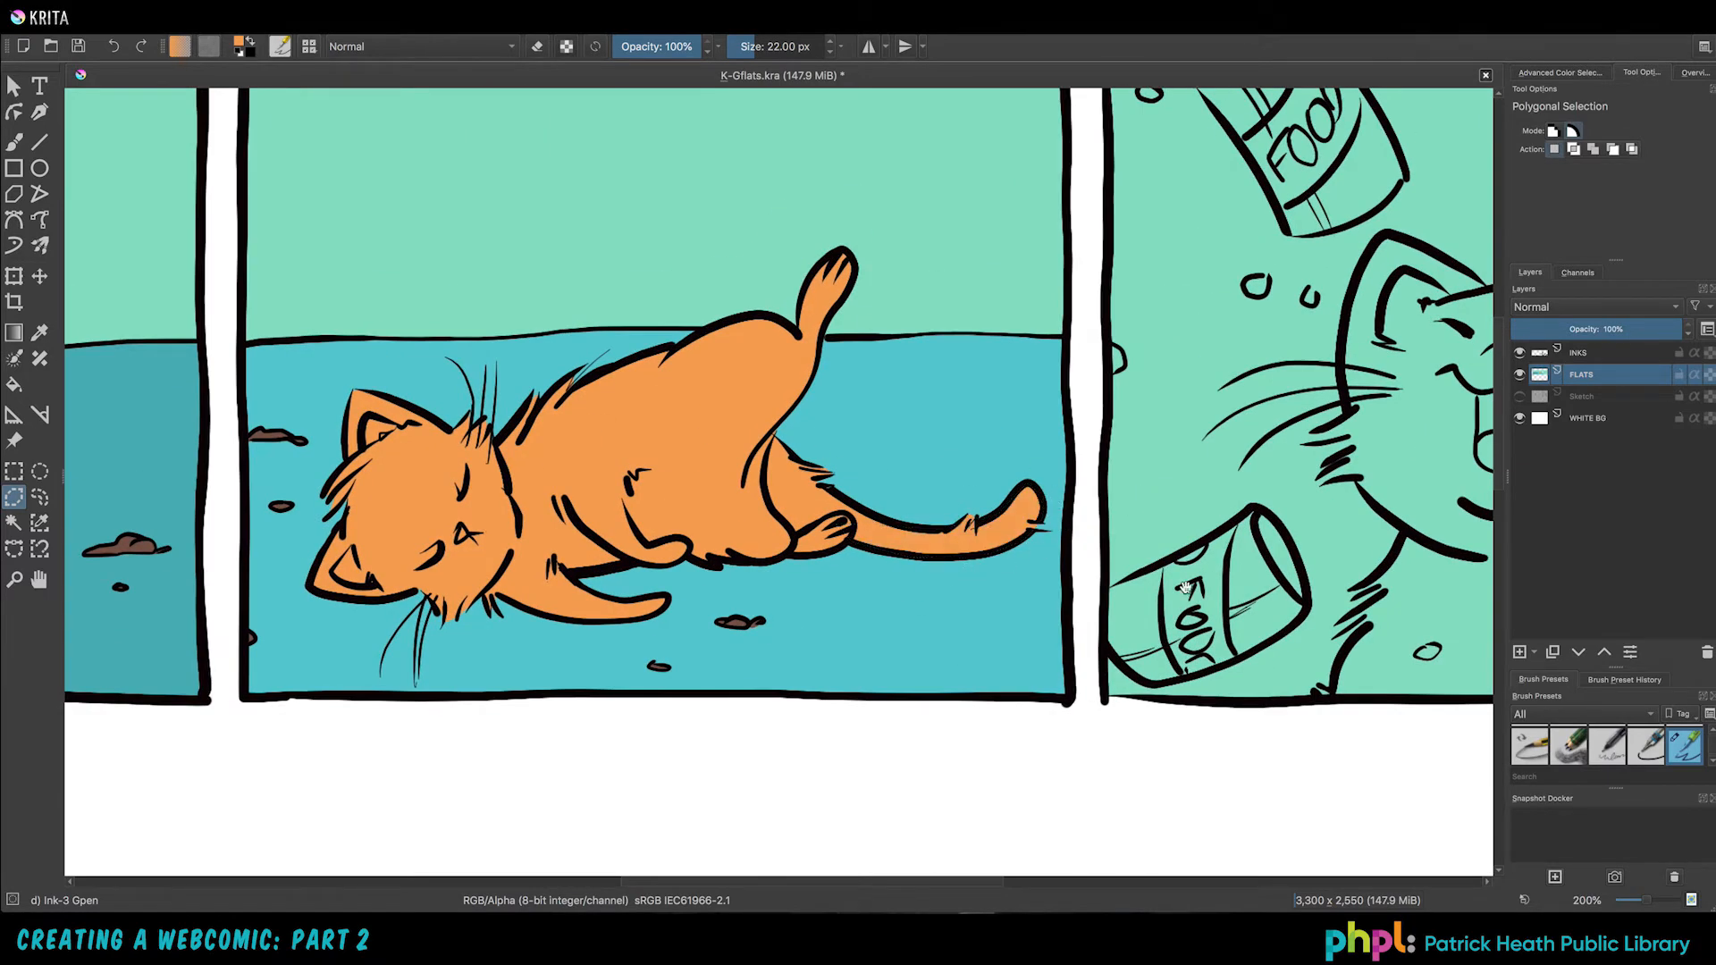
Step: Select the third panel's cat and tail with a polygon dipping below the lower border, and subtract the area outside the panel with Contiguous Selection
{"action": "left_click_drag", "start_coordinate": [1350, 357], "coordinate": [766, 380]}
{"action": "left_click", "coordinate": [793, 259]}
{"action": "left_click", "coordinate": [769, 303]}
{"action": "left_click", "coordinate": [754, 385]}
{"action": "left_click", "coordinate": [758, 463]}
{"action": "left_click", "coordinate": [738, 485]}
{"action": "left_click", "coordinate": [734, 506]}
{"action": "left_click", "coordinate": [775, 502]}
{"action": "left_click", "coordinate": [818, 554]}
{"action": "left_click", "coordinate": [769, 612]}
{"action": "left_click", "coordinate": [799, 613]}
{"action": "left_click", "coordinate": [752, 645]}
{"action": "left_click", "coordinate": [784, 651]}
{"action": "left_click", "coordinate": [755, 687]}
{"action": "left_click", "coordinate": [749, 722]}
{"action": "left_click", "coordinate": [1221, 767]}
{"action": "left_click", "coordinate": [1212, 663]}
{"action": "left_click", "coordinate": [1164, 631]}
{"action": "left_click", "coordinate": [1144, 718]}
{"action": "left_click", "coordinate": [1077, 741]}
{"action": "left_click", "coordinate": [1068, 712]}
{"action": "left_click", "coordinate": [1023, 655]}
{"action": "left_click", "coordinate": [1064, 631]}
{"action": "left_click", "coordinate": [1002, 587]}
{"action": "left_click", "coordinate": [1053, 558]}
{"action": "left_click", "coordinate": [1077, 573]}
{"action": "left_click", "coordinate": [1073, 537]}
{"action": "left_click", "coordinate": [1125, 535]}
{"action": "left_click", "coordinate": [1128, 442]}
{"action": "left_click", "coordinate": [1165, 336]}
{"action": "left_click", "coordinate": [1050, 340]}
{"action": "left_click", "coordinate": [974, 322]}
{"action": "left_click", "coordinate": [1019, 305]}
{"action": "left_click", "coordinate": [991, 303]}
{"action": "left_click", "coordinate": [902, 308]}
{"action": "left_click", "coordinate": [798, 261]}
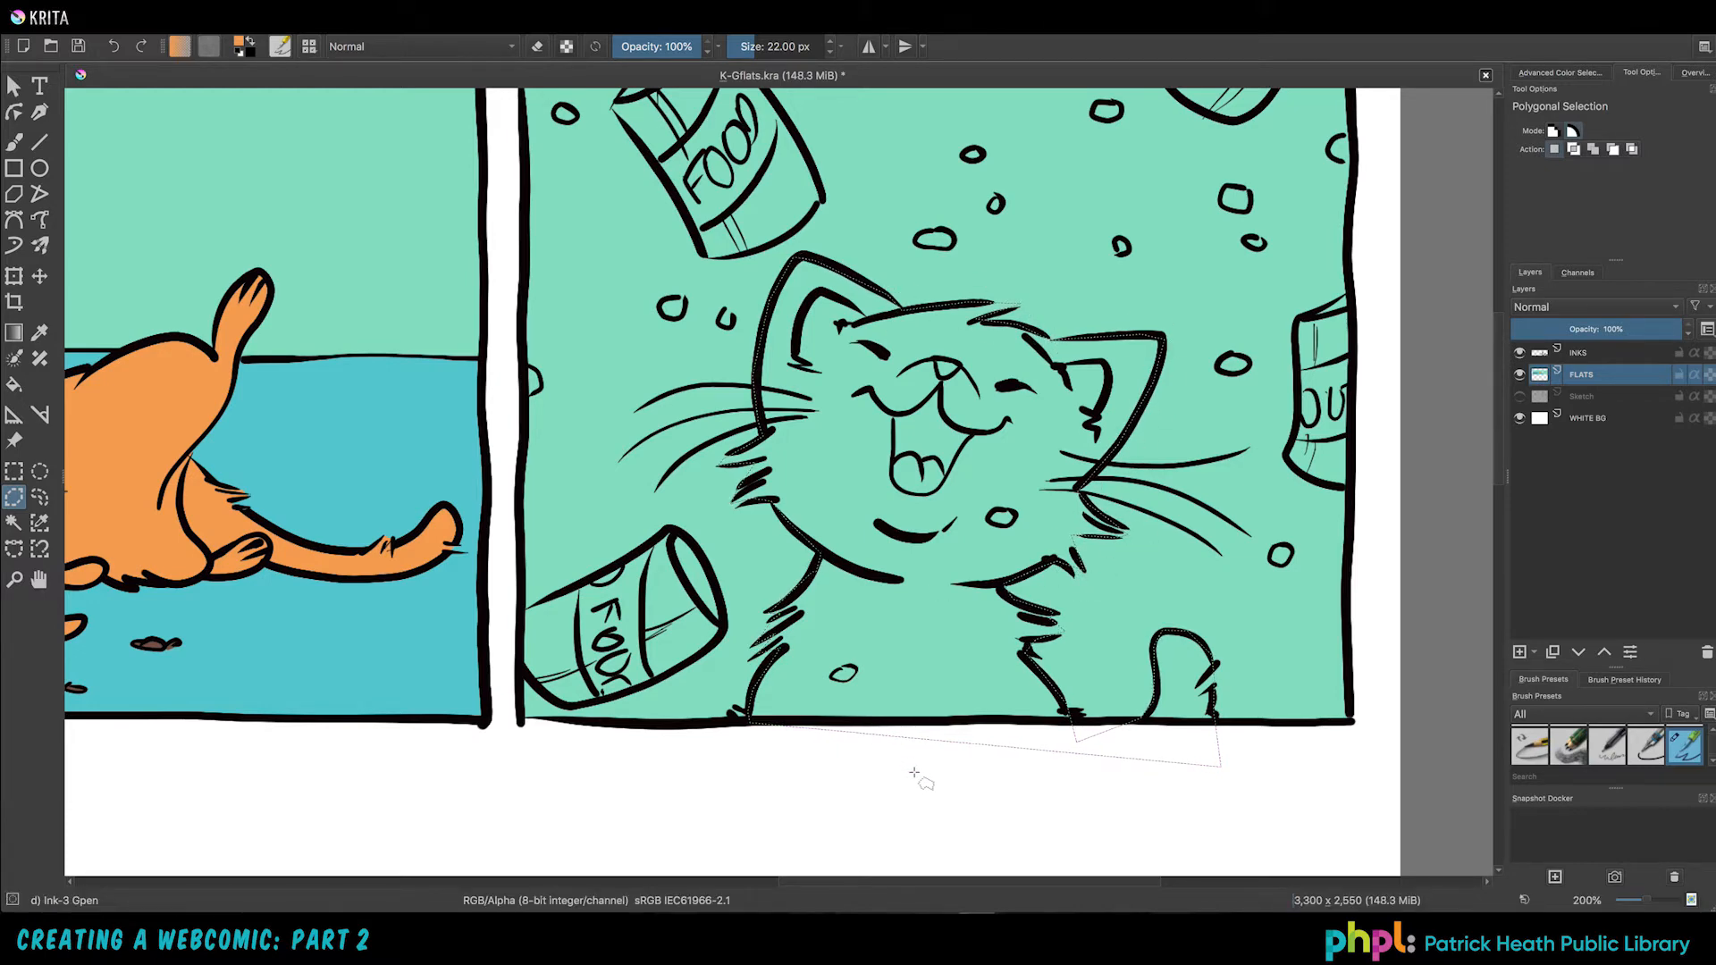
{"action": "left_click", "coordinate": [15, 524]}
{"action": "left_click", "coordinate": [1043, 769], "text": "alt"}
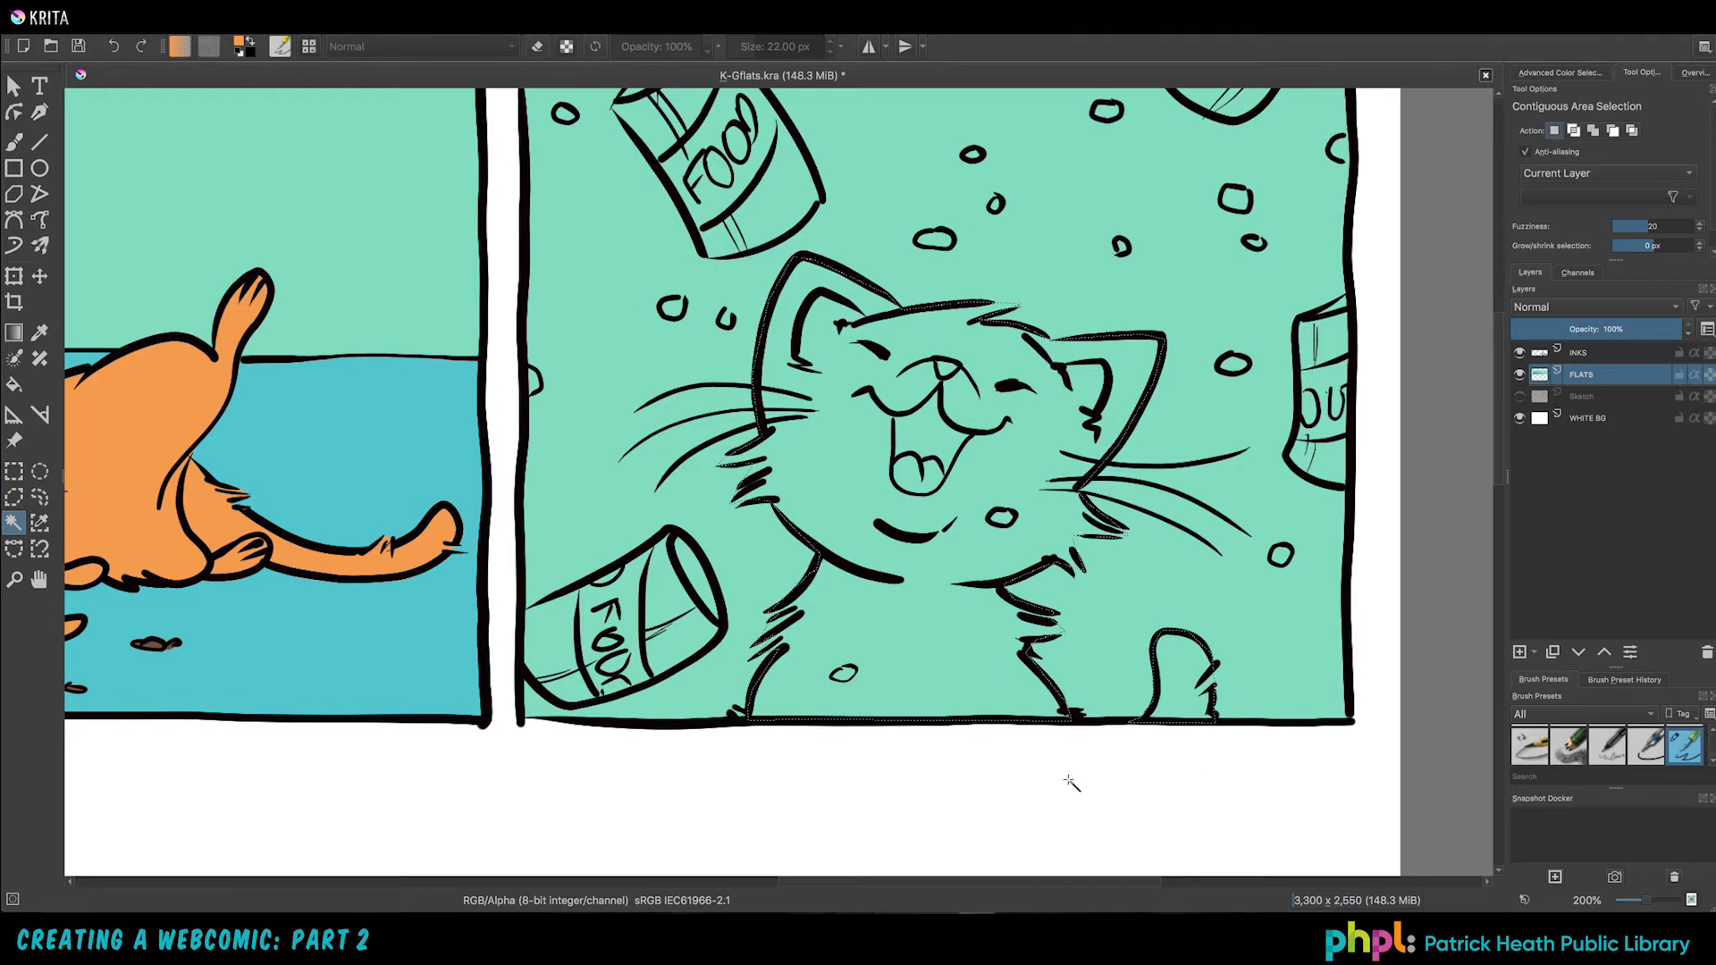
Step: Fill the third panel's selected cat and tail with orange and deselect
{"action": "key", "text": "shift+BackSpace"}
{"action": "key", "text": "super+shift+a"}
Step: Select the third panel's lower-left food can with a polygon and fill it with dark purple
{"action": "left_click", "coordinate": [14, 498]}
{"action": "left_click", "coordinate": [1560, 72]}
{"action": "left_click", "coordinate": [1605, 157]}
{"action": "left_click", "coordinate": [1618, 209]}
{"action": "left_click", "coordinate": [1564, 236]}
{"action": "left_click", "coordinate": [1568, 221]}
{"action": "left_click", "coordinate": [527, 611]}
{"action": "left_click", "coordinate": [669, 526]}
{"action": "left_click", "coordinate": [727, 624]}
{"action": "left_click", "coordinate": [572, 708]}
{"action": "left_click", "coordinate": [517, 665]}
{"action": "left_click", "coordinate": [526, 611]}
{"action": "key", "text": "shift+BackSpace"}
Step: Select the third panel's upper-left food can with a polygon and fill it with the same dark purple
{"action": "left_click_drag", "start_coordinate": [617, 295], "coordinate": [581, 365]}
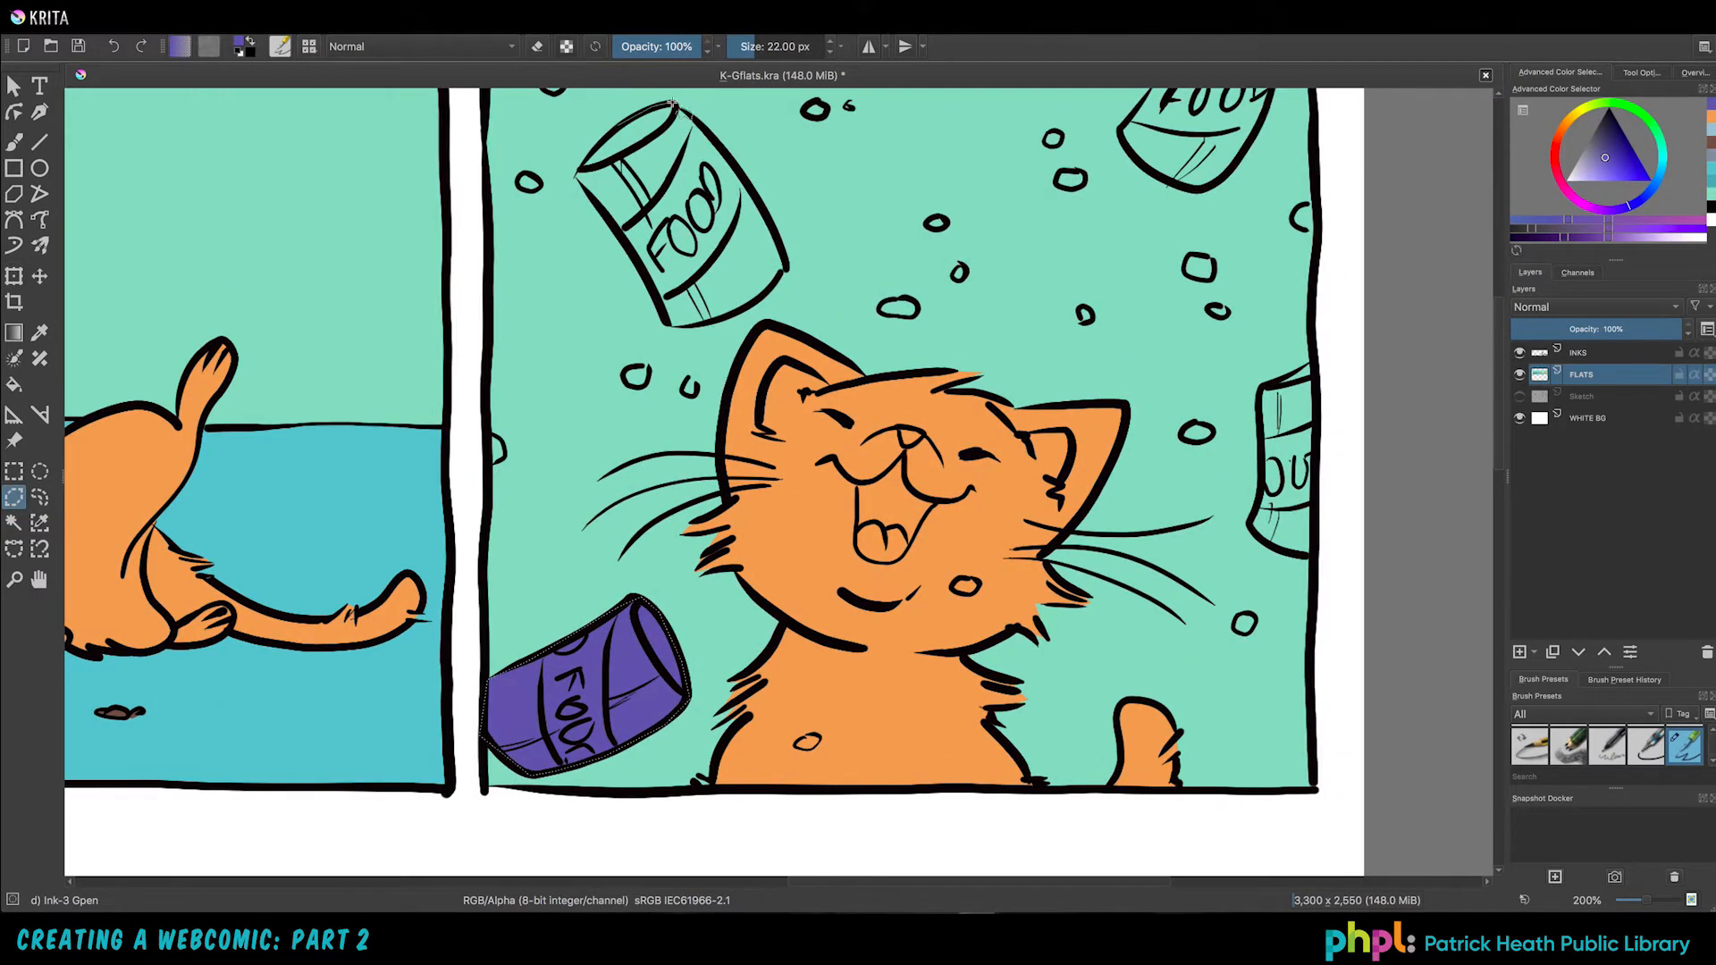
{"action": "left_click", "coordinate": [669, 326]}
{"action": "left_click", "coordinate": [579, 171]}
{"action": "key", "text": "shift+BackSpace"}
Step: Select the food can cut off by the third panel's upper border with a polygon and fill it with dark purple
{"action": "left_click_drag", "start_coordinate": [670, 215], "coordinate": [594, 278]}
{"action": "left_click", "coordinate": [1082, 141]}
{"action": "left_click", "coordinate": [1042, 195]}
{"action": "left_click", "coordinate": [1123, 255]}
{"action": "left_click", "coordinate": [1082, 141]}
{"action": "key", "text": "shift+BackSpace"}
Step: Select the food can cut off by the third panel's right border with a polygon and fill it with dark purple
{"action": "left_click", "coordinate": [1242, 426]}
{"action": "left_click", "coordinate": [1181, 449]}
{"action": "left_click", "coordinate": [1172, 588]}
{"action": "left_click", "coordinate": [1237, 623]}
{"action": "left_click", "coordinate": [1242, 426]}
{"action": "key", "text": "shift+BackSpace"}
Step: Select the upper-left can's label band, subtract the area outside it with Contiguous Selection, and fill it with lighter purple
{"action": "left_click", "coordinate": [543, 237]}
{"action": "left_click", "coordinate": [1592, 165]}
{"action": "left_click", "coordinate": [546, 291]}
{"action": "left_click", "coordinate": [615, 187]}
{"action": "left_click", "coordinate": [661, 191]}
{"action": "left_click", "coordinate": [681, 229]}
{"action": "left_click", "coordinate": [587, 361]}
{"action": "left_click", "coordinate": [546, 291]}
{"action": "left_click", "coordinate": [14, 523]}
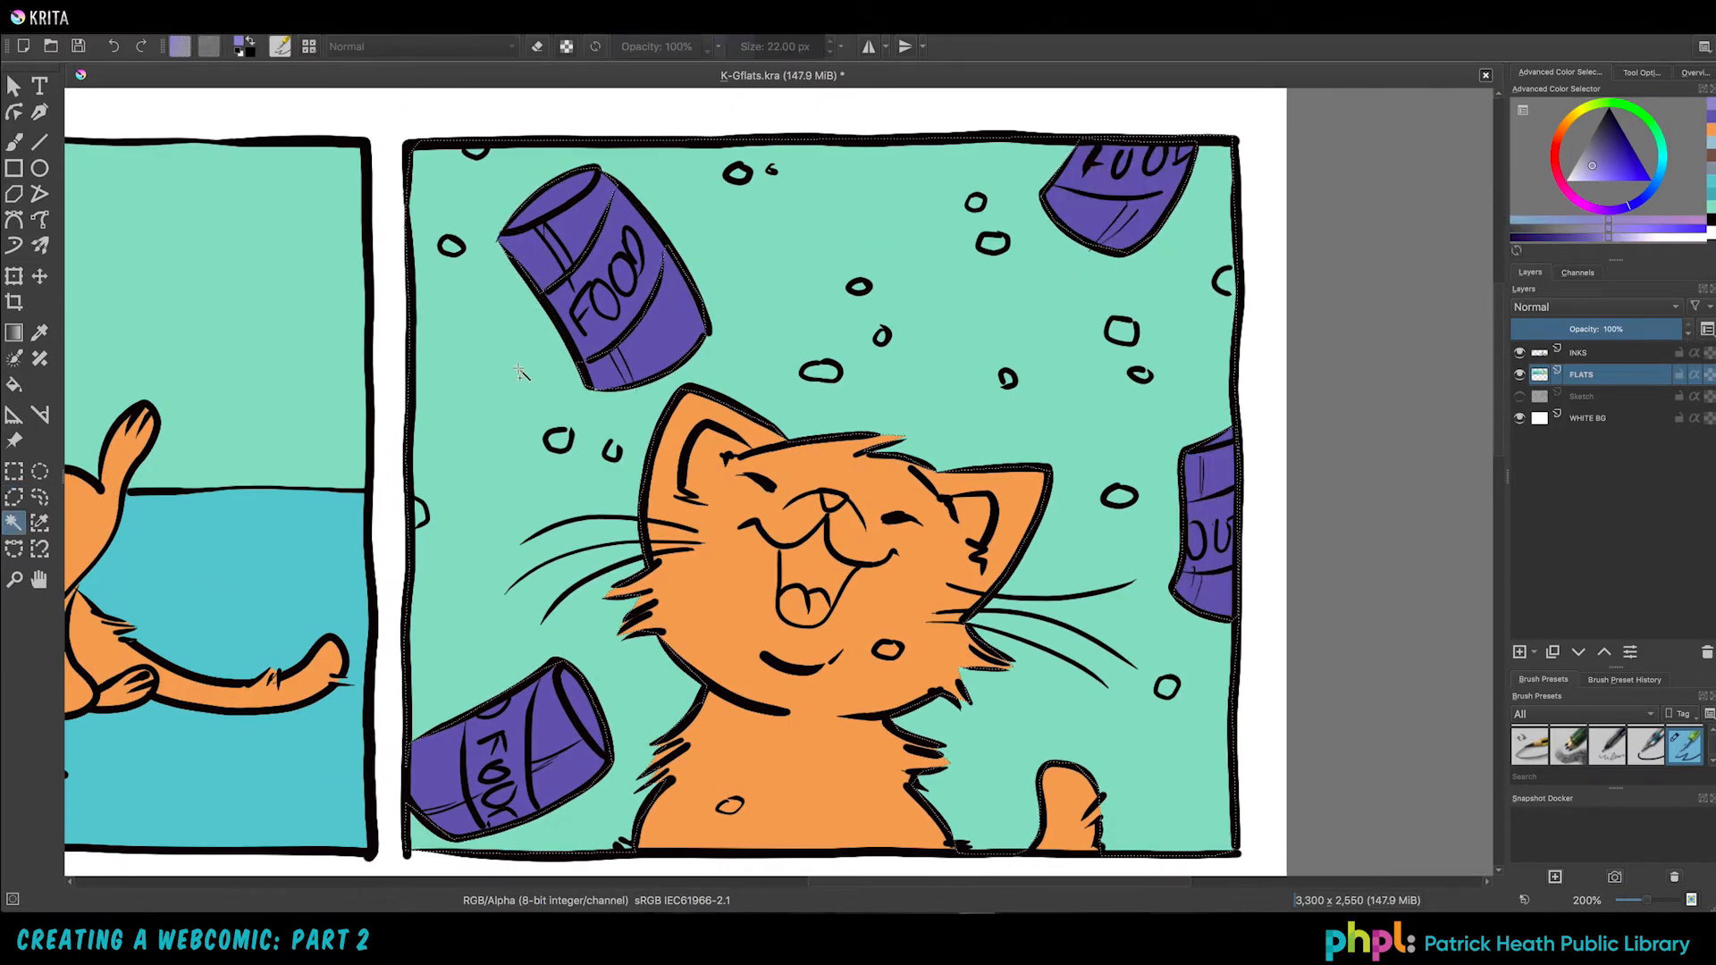
{"action": "left_click", "coordinate": [657, 210], "text": "alt"}
{"action": "key", "text": "shift+BackSpace"}
Step: Select the lower-left can's label band, subtract the area outside it, and fill it with lighter purple
{"action": "left_click", "coordinate": [13, 497]}
{"action": "left_click", "coordinate": [538, 673]}
{"action": "left_click", "coordinate": [13, 522]}
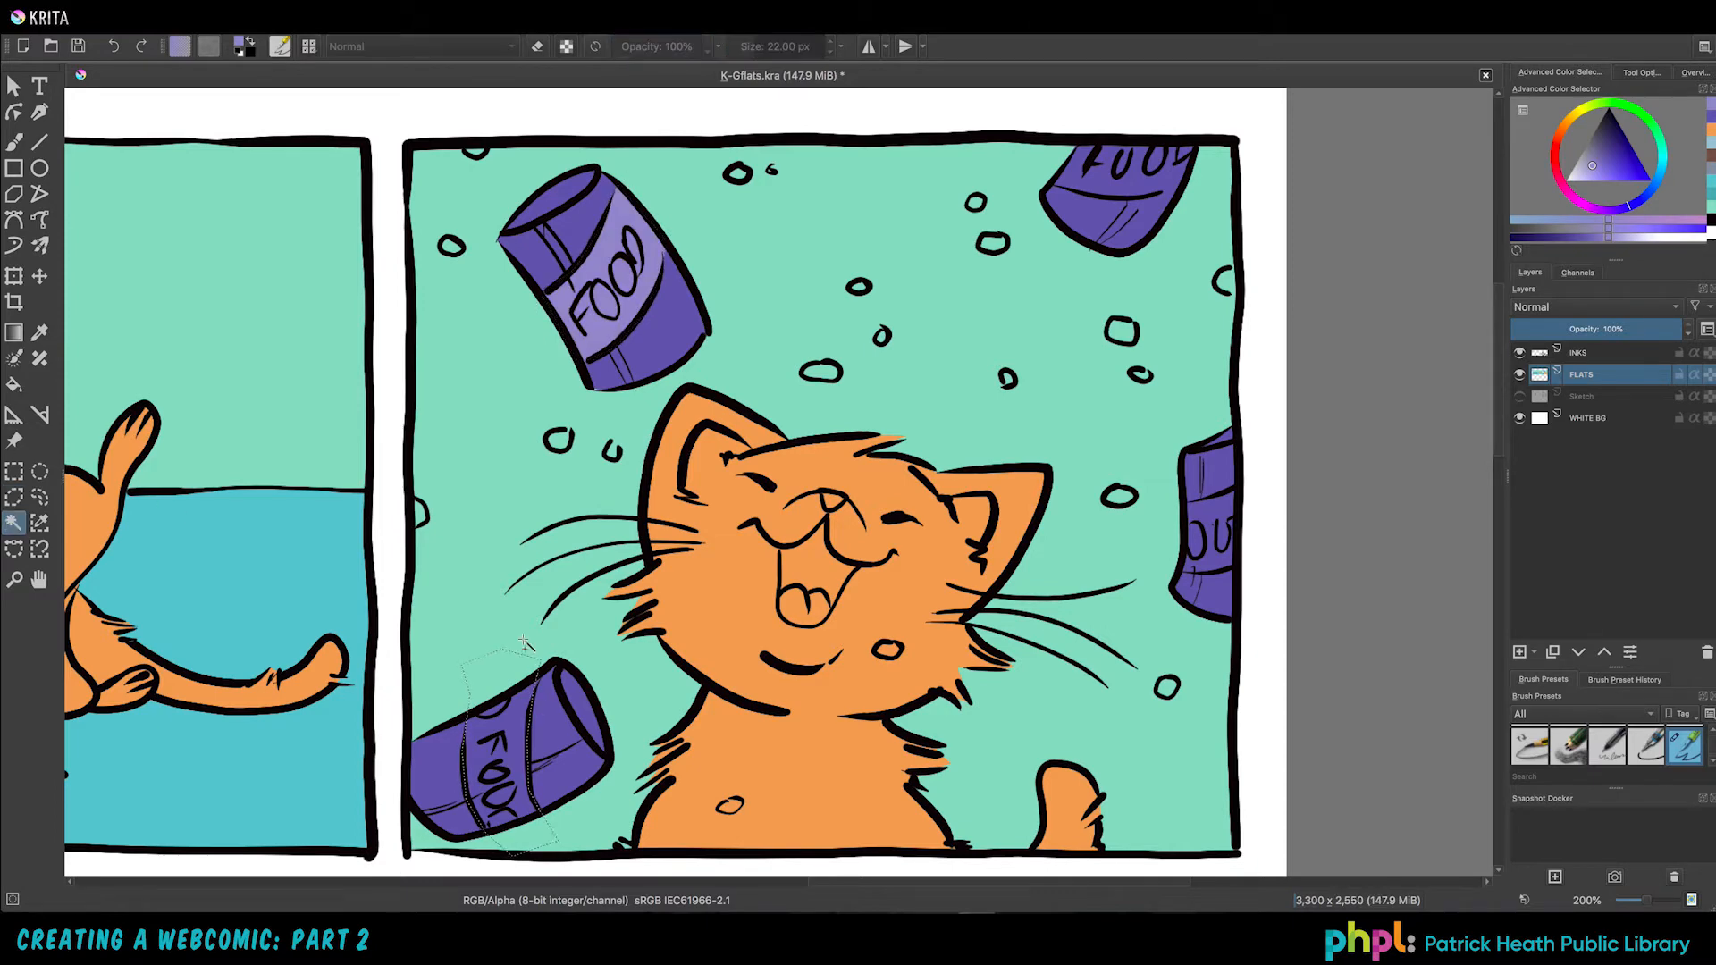
{"action": "left_click", "coordinate": [496, 683], "text": "alt"}
{"action": "key", "text": "shift+BackSpace"}
Step: Select the label on the can at the third panel's upper border, subtract the excess area, and fill it with lighter purple
{"action": "left_click", "coordinate": [14, 496]}
{"action": "left_click", "coordinate": [1049, 185]}
{"action": "left_click", "coordinate": [1151, 197]}
{"action": "left_click", "coordinate": [13, 523]}
{"action": "left_click", "coordinate": [1195, 115], "text": "alt"}
{"action": "key", "text": "shift+BackSpace"}
Step: Select the label on the can at the third panel's right border and fill it with lighter purple
{"action": "left_click", "coordinate": [13, 496]}
{"action": "left_click", "coordinate": [1265, 476]}
{"action": "left_click", "coordinate": [1169, 515]}
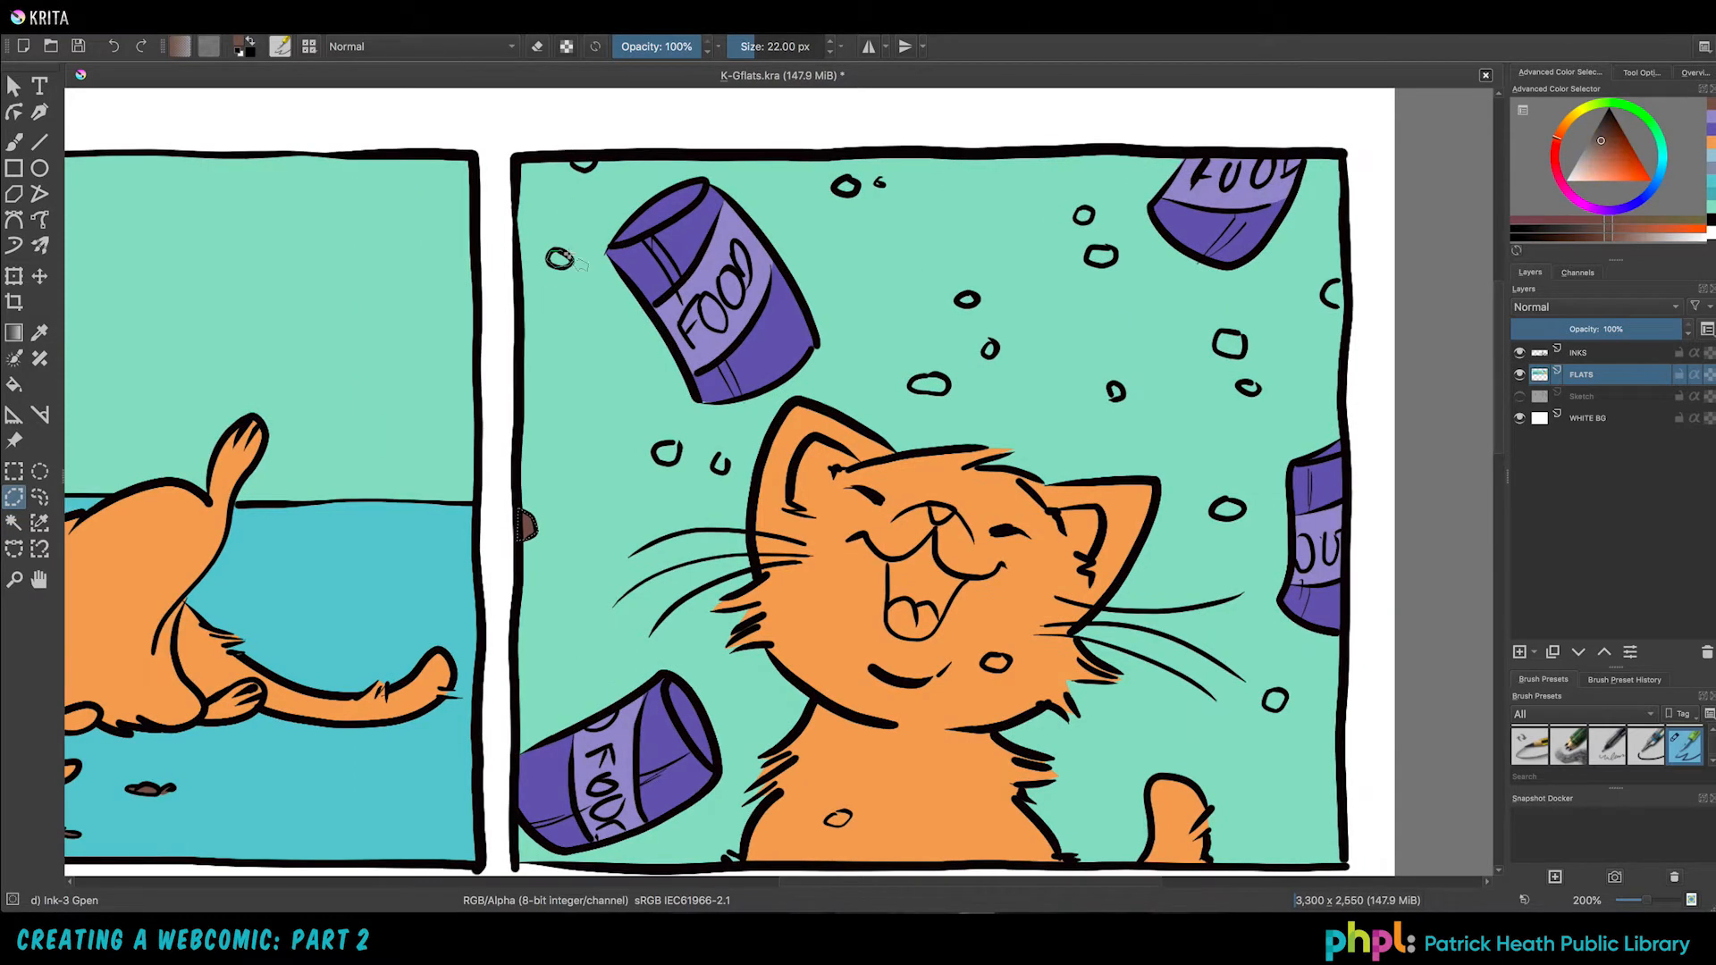
Step: Select the crumbs in the third panel's left half and on the cat's chin one by one and fill them with brown
{"action": "left_click", "coordinate": [583, 164]}
{"action": "left_click", "coordinate": [666, 453]}
{"action": "key", "text": "shift+BackSpace"}
{"action": "left_click", "coordinate": [712, 465]}
{"action": "key", "text": "shift+BackSpace"}
{"action": "left_click", "coordinate": [837, 184]}
{"action": "key", "text": "shift+BackSpace"}
{"action": "left_click", "coordinate": [913, 375]}
{"action": "key", "text": "shift+BackSpace"}
{"action": "key", "text": "shift+BackSpace"}
{"action": "left_click", "coordinate": [992, 660]}
{"action": "key", "text": "shift+BackSpace"}
Step: Select the remaining crumbs above and to the right of the third panel's cat, fill each with brown and deselect
{"action": "left_click", "coordinate": [960, 296]}
{"action": "key", "text": "shift+BackSpace"}
{"action": "left_click", "coordinate": [991, 347]}
{"action": "key", "text": "shift+BackSpace"}
{"action": "left_click", "coordinate": [1082, 215]}
{"action": "key", "text": "shift+BackSpace"}
{"action": "left_click", "coordinate": [1100, 255]}
{"action": "key", "text": "shift+BackSpace"}
{"action": "left_click", "coordinate": [1114, 391]}
{"action": "key", "text": "shift+BackSpace"}
{"action": "left_click", "coordinate": [1230, 345]}
{"action": "key", "text": "shift+BackSpace"}
{"action": "left_click", "coordinate": [1330, 295]}
{"action": "key", "text": "shift+BackSpace"}
{"action": "left_click", "coordinate": [1248, 387]}
{"action": "key", "text": "shift+BackSpace"}
{"action": "left_click", "coordinate": [1227, 510]}
{"action": "key", "text": "shift+BackSpace"}
{"action": "left_click", "coordinate": [1274, 700]}
{"action": "key", "text": "shift+BackSpace"}
{"action": "key", "text": "ctrl+shift+a"}
{"action": "key", "text": "b"}
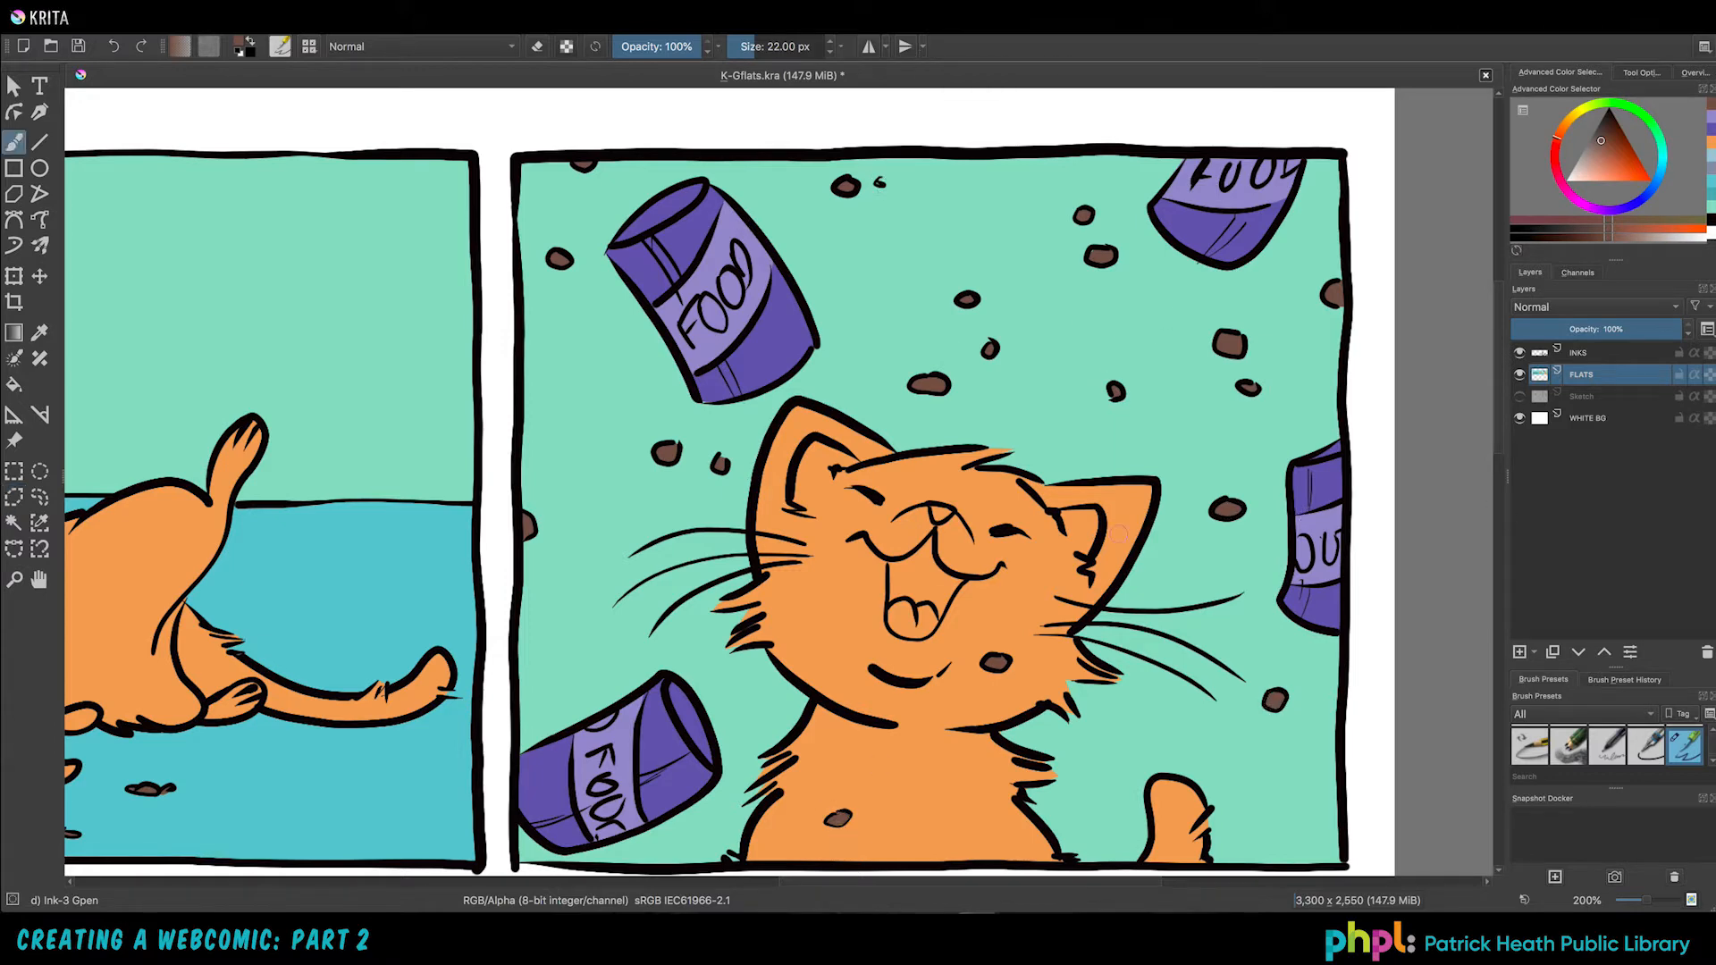
Step: Choose a pink, outline the laughing cat's nose with a polygon selection and fill it
{"action": "left_click", "coordinate": [15, 497]}
{"action": "left_click", "coordinate": [1558, 176]}
{"action": "left_click", "coordinate": [1616, 177]}
{"action": "left_click", "coordinate": [941, 513]}
{"action": "key", "text": "shift+BackSpace"}
Step: Outline the laughing cat's tongue with a polygon selection and fill it with a deeper pink
{"action": "left_click", "coordinate": [1609, 163]}
{"action": "mouse_move", "coordinate": [887, 610]}
{"action": "left_mouse_down"}
{"action": "mouse_move", "coordinate": [917, 610]}
{"action": "mouse_move", "coordinate": [887, 610]}
{"action": "mouse_move", "coordinate": [906, 628]}
{"action": "left_mouse_up"}
{"action": "key", "text": "shift+BackSpace"}
Step: Select the laughing cat's mouth, subtract the tongue with Contiguous Selection, and fill the interior with dark maroon
{"action": "left_click", "coordinate": [1606, 138]}
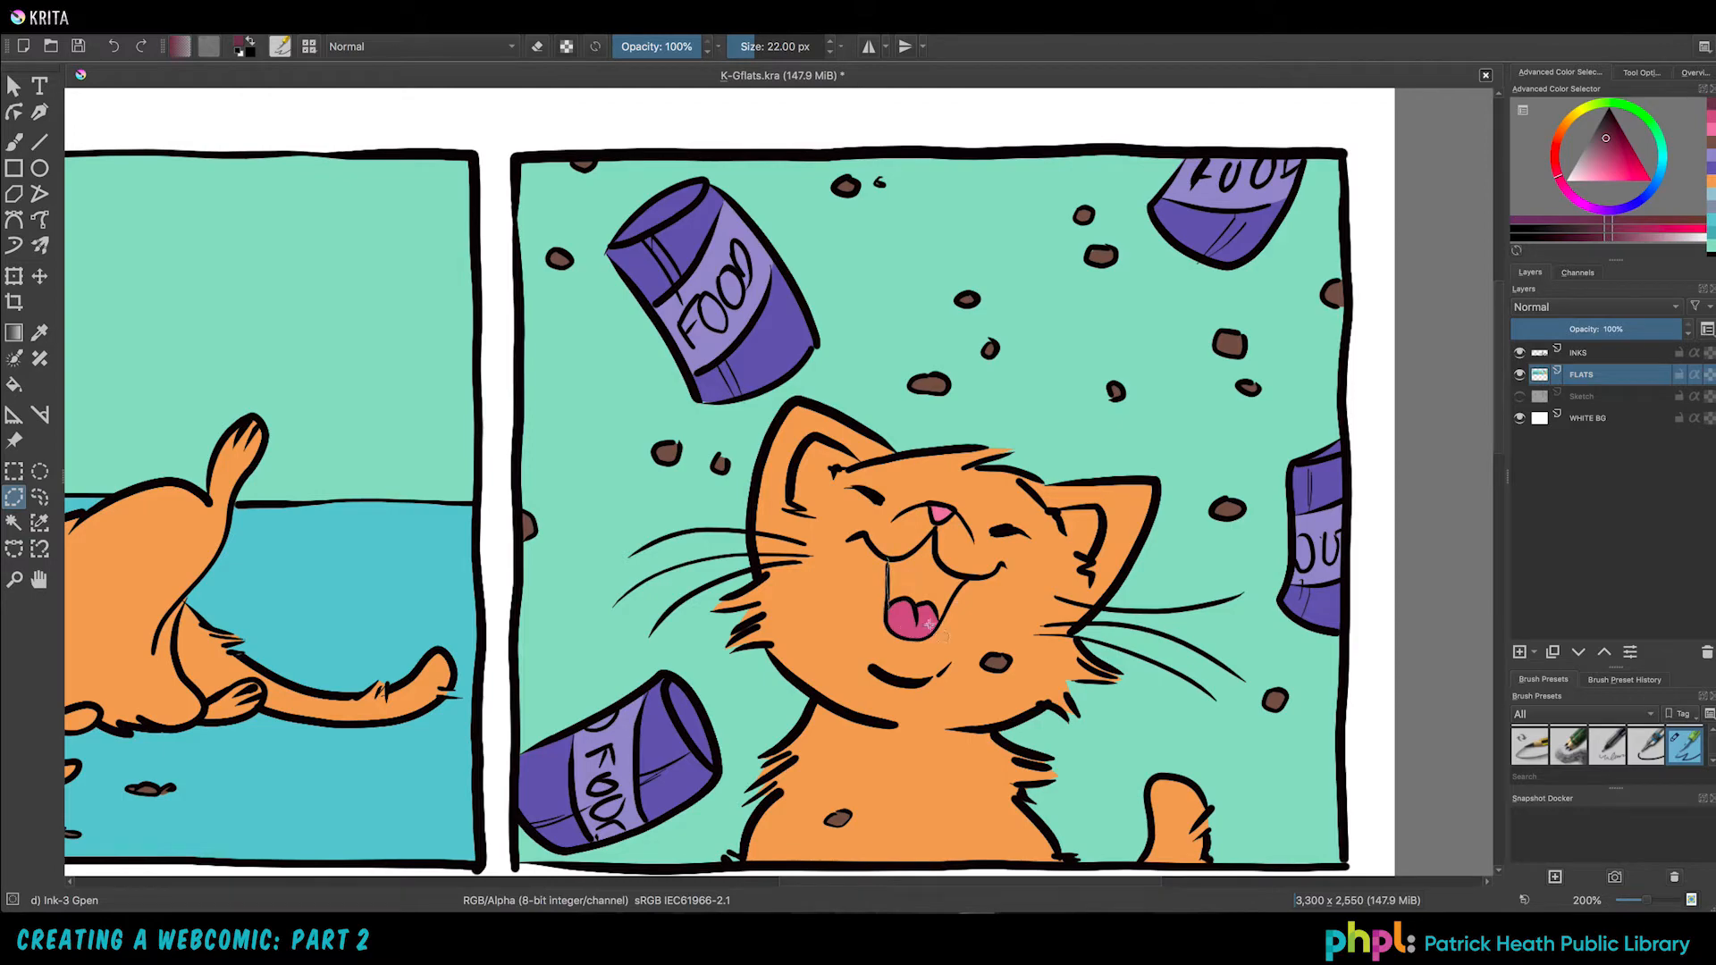
{"action": "left_click_drag", "start_coordinate": [938, 529], "coordinate": [887, 562]}
{"action": "left_click", "coordinate": [15, 523]}
{"action": "left_click", "coordinate": [914, 620], "text": "alt"}
{"action": "key", "text": "shift+BackSpace"}
{"action": "key", "text": "ctrl+shift+i"}
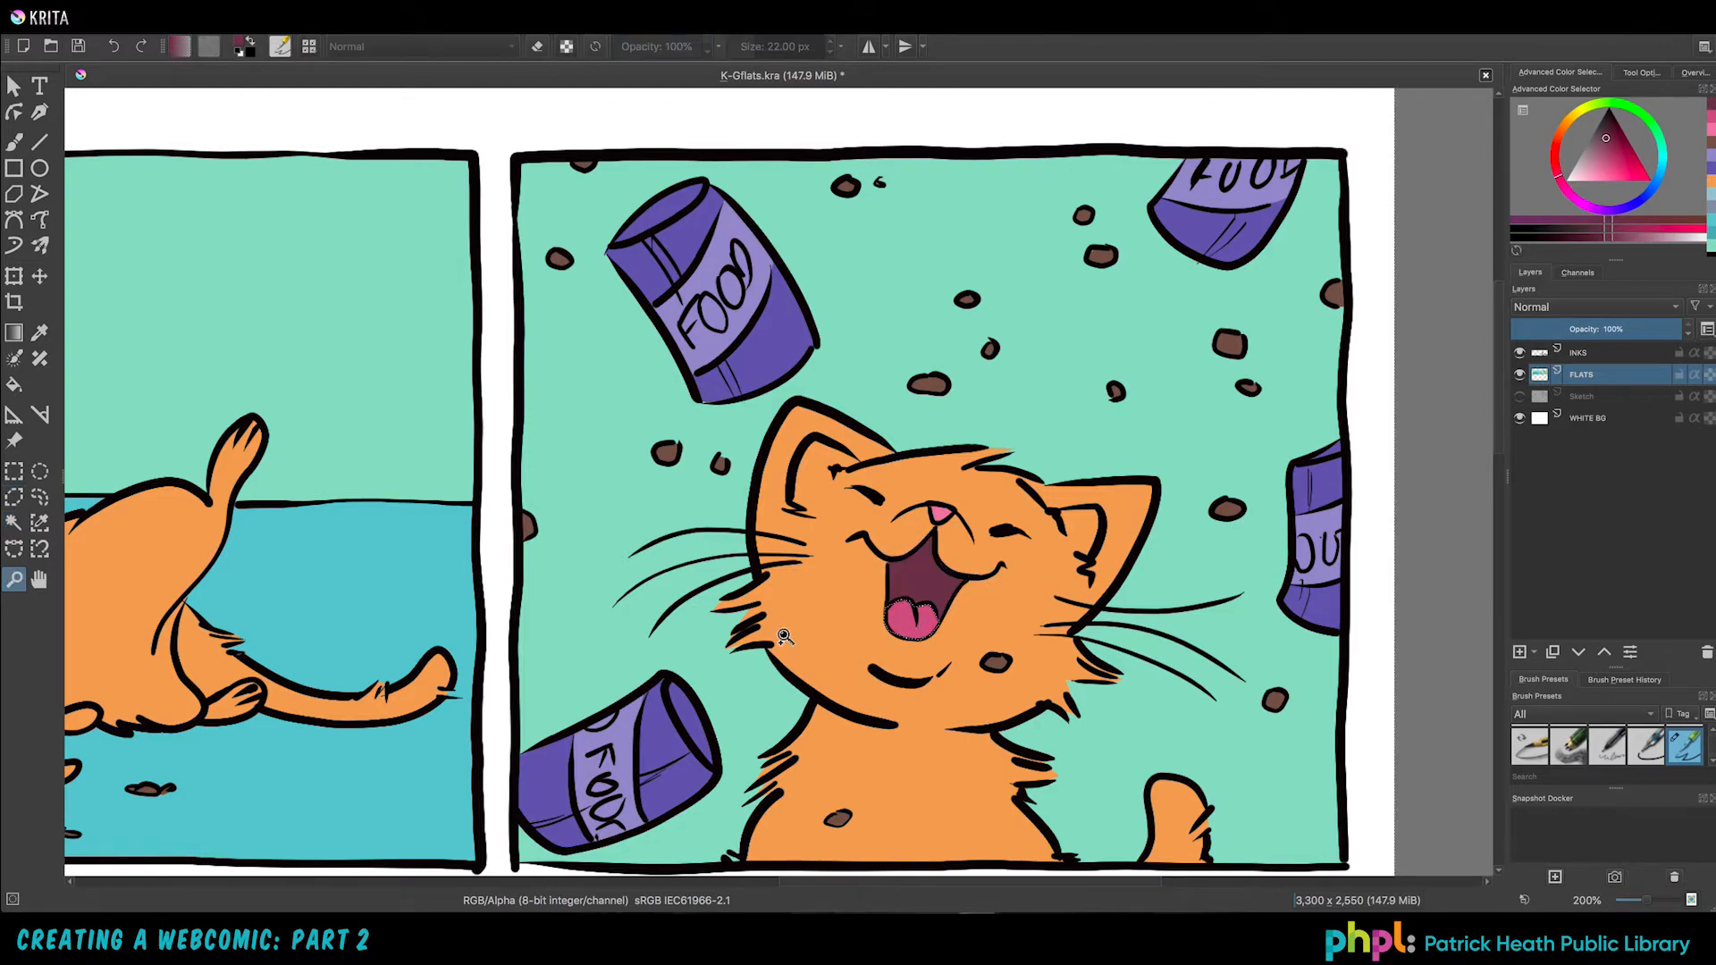
Step: Select the insides of both of the third panel cat's ears and fill them with light pink
{"action": "left_click", "coordinate": [14, 580]}
{"action": "left_click", "coordinate": [394, 621], "text": "ctrl"}
{"action": "left_click_drag", "start_coordinate": [394, 621], "coordinate": [605, 463]}
{"action": "left_click", "coordinate": [1049, 406]}
{"action": "left_click", "coordinate": [14, 497]}
{"action": "left_click", "coordinate": [1594, 170]}
{"action": "left_click_drag", "start_coordinate": [747, 310], "coordinate": [692, 347]}
{"action": "key", "text": "shift+BackSpace"}
{"action": "left_click_drag", "start_coordinate": [967, 392], "coordinate": [937, 348]}
{"action": "key", "text": "shift+BackSpace"}
Step: Select the insides of both of the reclining cat's ears in the second panel and fill them with light pink
{"action": "left_click_drag", "start_coordinate": [357, 447], "coordinate": [1271, 417]}
{"action": "left_click_drag", "start_coordinate": [611, 399], "coordinate": [574, 420]}
{"action": "key", "text": "shift+BackSpace"}
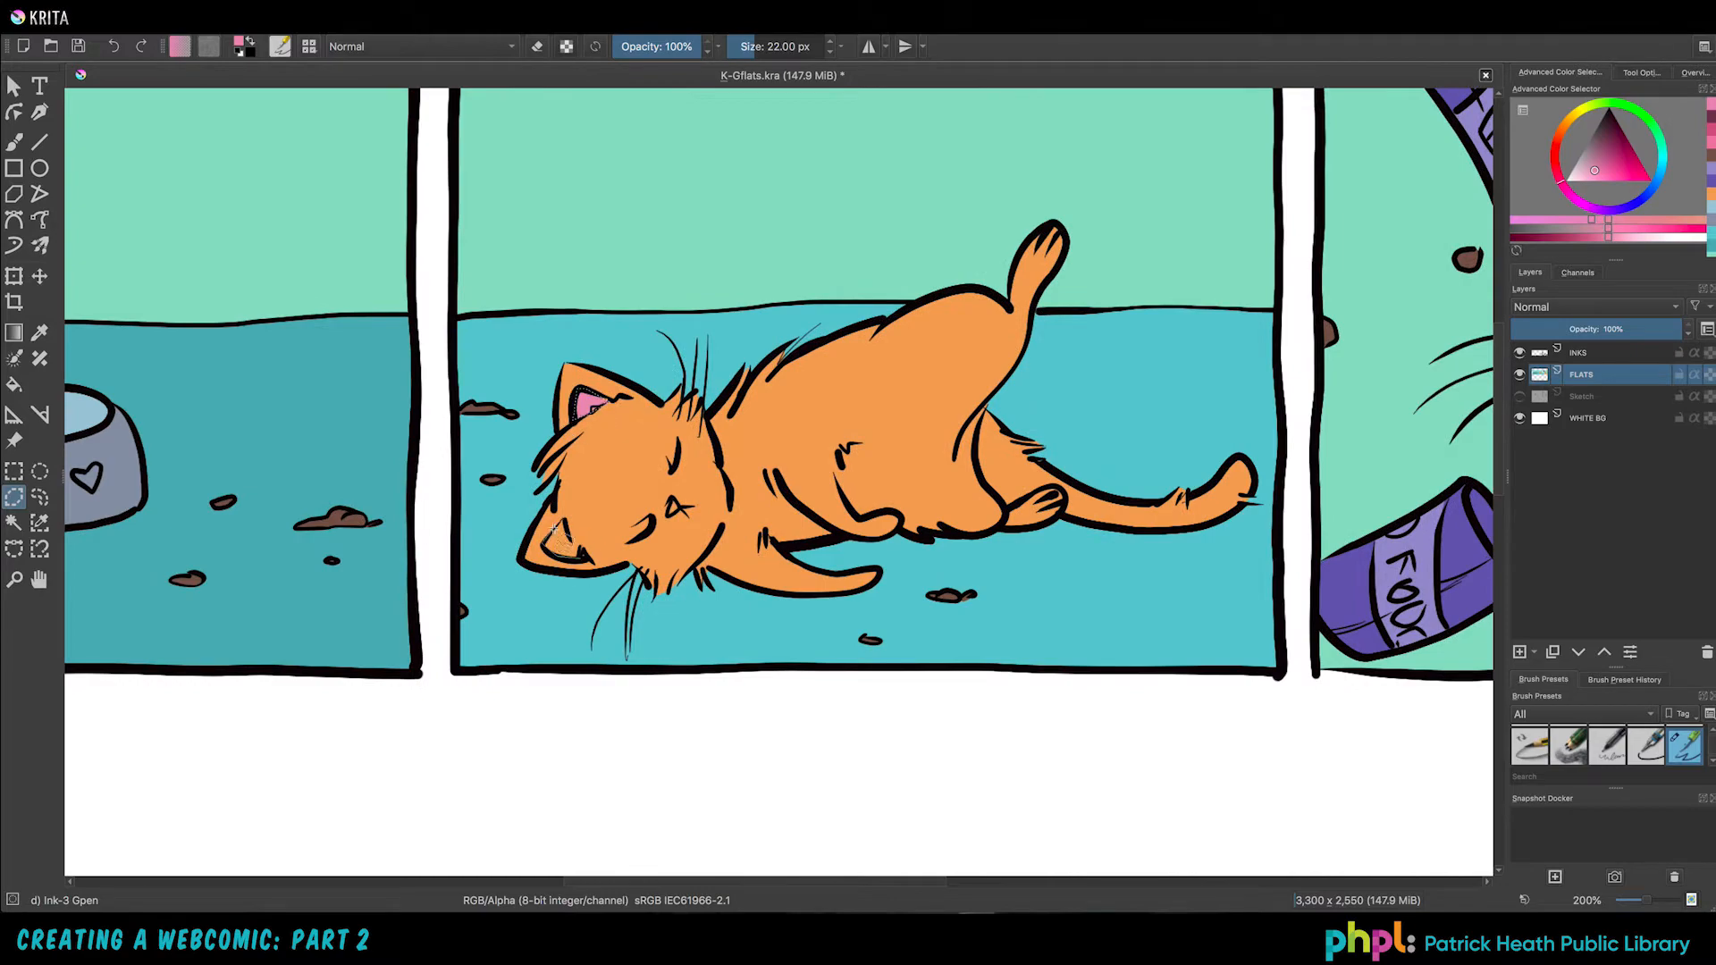
{"action": "key", "text": "shift+BackSpace"}
Step: Sample the pink from the third panel cat's nose and fill the reclining cat's nose with it
{"action": "left_click_drag", "start_coordinate": [983, 402], "coordinate": [646, 499]}
{"action": "left_click", "coordinate": [39, 333]}
{"action": "left_click", "coordinate": [1403, 413]}
{"action": "left_click", "coordinate": [15, 497]}
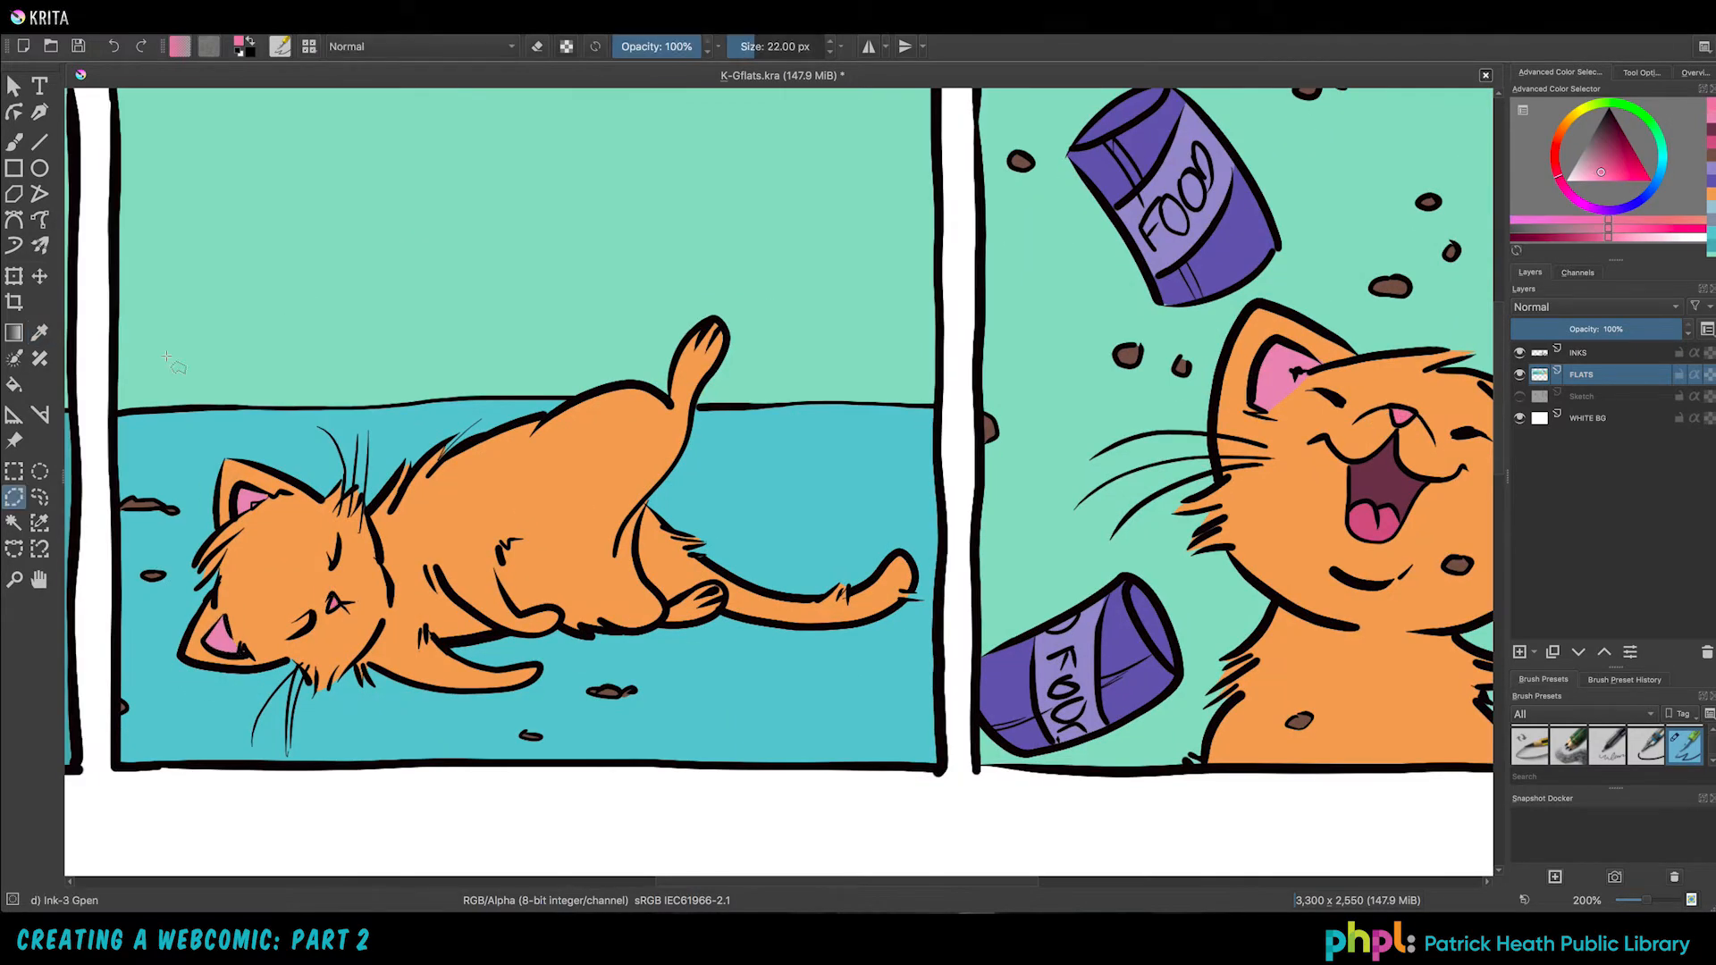
{"action": "left_click_drag", "start_coordinate": [166, 356], "coordinate": [1132, 339]}
Step: Select the background walls of all three panels with additive Contiguous Selection, fill them with yellow-green and deselect
{"action": "left_click", "coordinate": [14, 579]}
{"action": "left_click", "coordinate": [822, 569], "text": "ctrl"}
{"action": "left_click", "coordinate": [14, 522]}
{"action": "left_click", "coordinate": [357, 357]}
{"action": "left_click", "coordinate": [1641, 72]}
{"action": "left_click", "coordinate": [1593, 132]}
{"action": "left_click", "coordinate": [763, 348]}
{"action": "left_click", "coordinate": [1171, 331]}
{"action": "left_click", "coordinate": [1560, 73]}
{"action": "left_click", "coordinate": [1649, 120]}
{"action": "left_click", "coordinate": [1585, 107]}
{"action": "left_click", "coordinate": [1638, 219]}
{"action": "key", "text": "shift+BackSpace"}
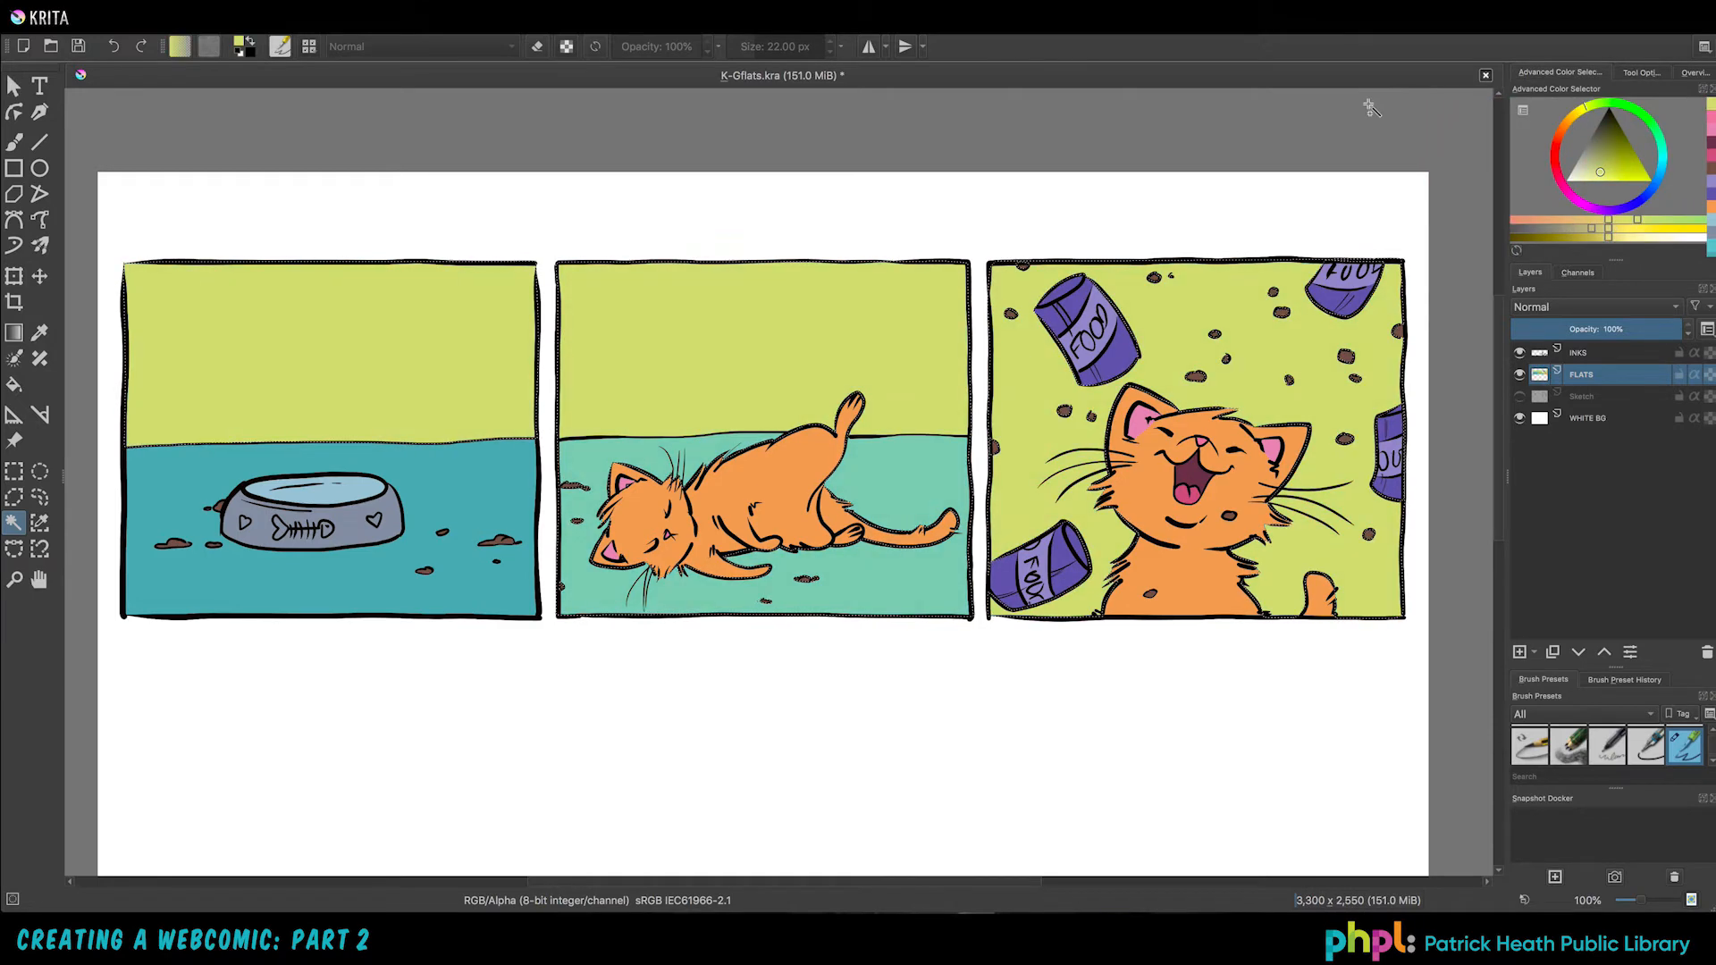
{"action": "key", "text": "ctrl+shift+a"}
Step: Select the floors of the first two panels and fill them with a muted teal
{"action": "left_click", "coordinate": [471, 487]}
{"action": "left_click", "coordinate": [891, 478]}
{"action": "left_click", "coordinate": [1664, 148]}
{"action": "left_click", "coordinate": [1595, 164]}
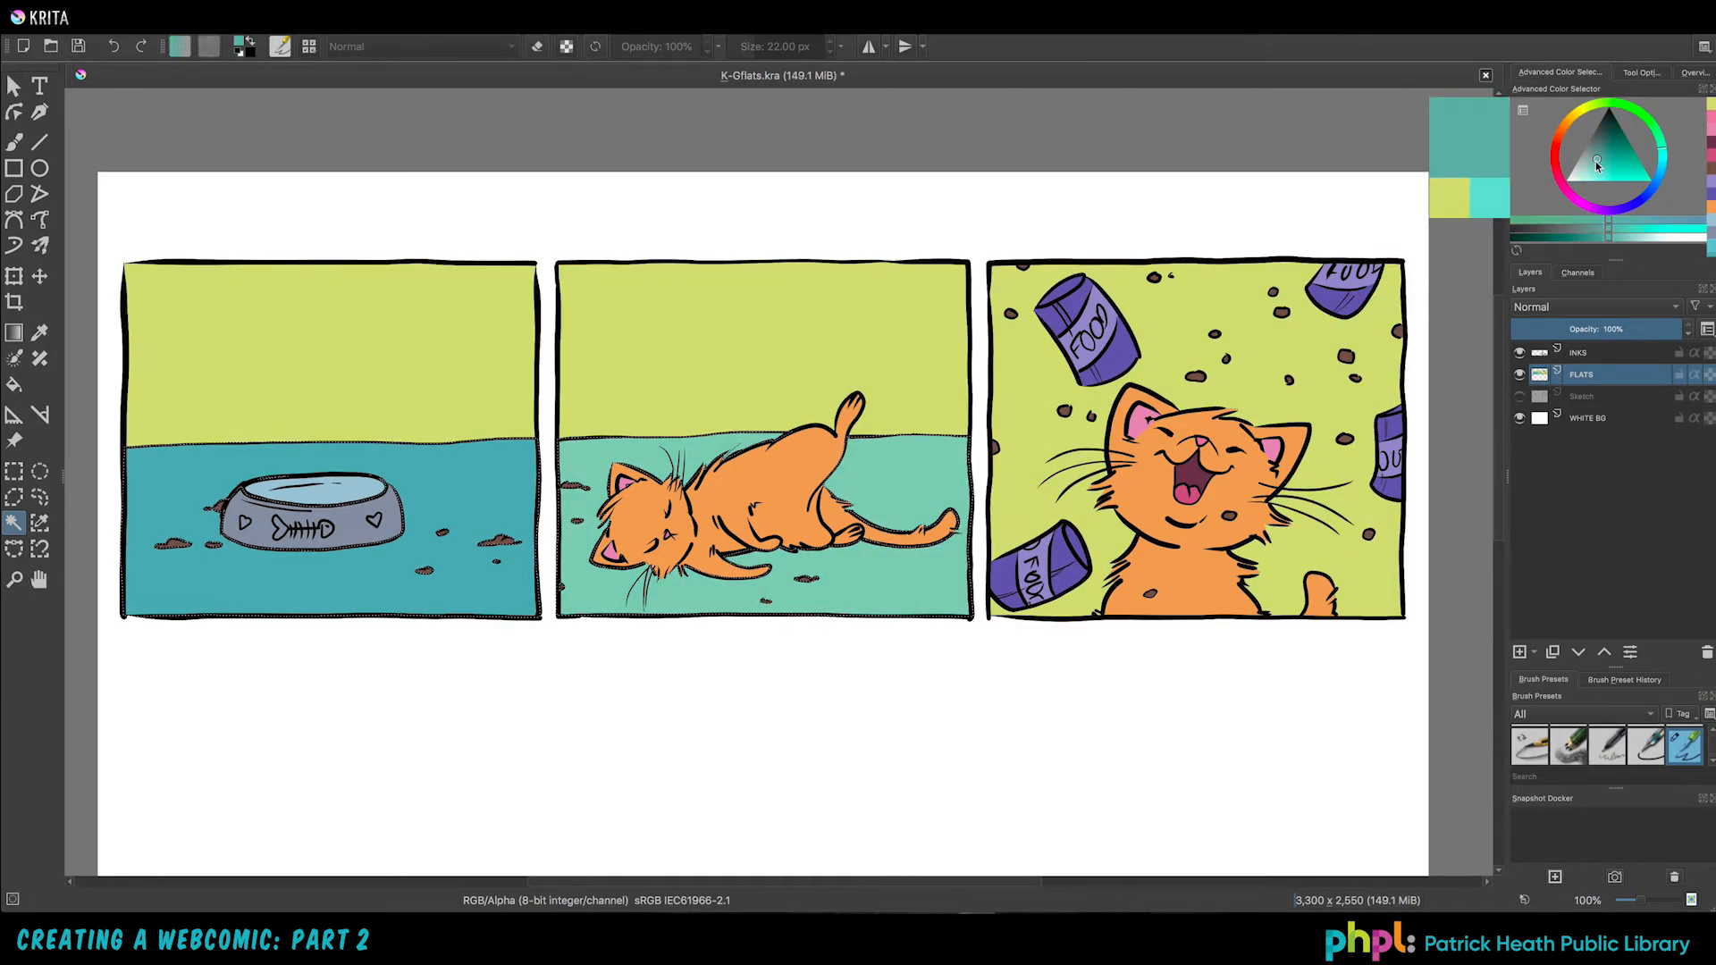
{"action": "key", "text": "shift+BackSpace"}
{"action": "left_click", "coordinate": [1588, 163]}
{"action": "key", "text": "shift+BackSpace"}
Step: Recolour the third panel's food cans grey with pink labels
{"action": "left_click", "coordinate": [1069, 308]}
{"action": "left_click", "coordinate": [1641, 72]}
{"action": "left_click", "coordinate": [1559, 72]}
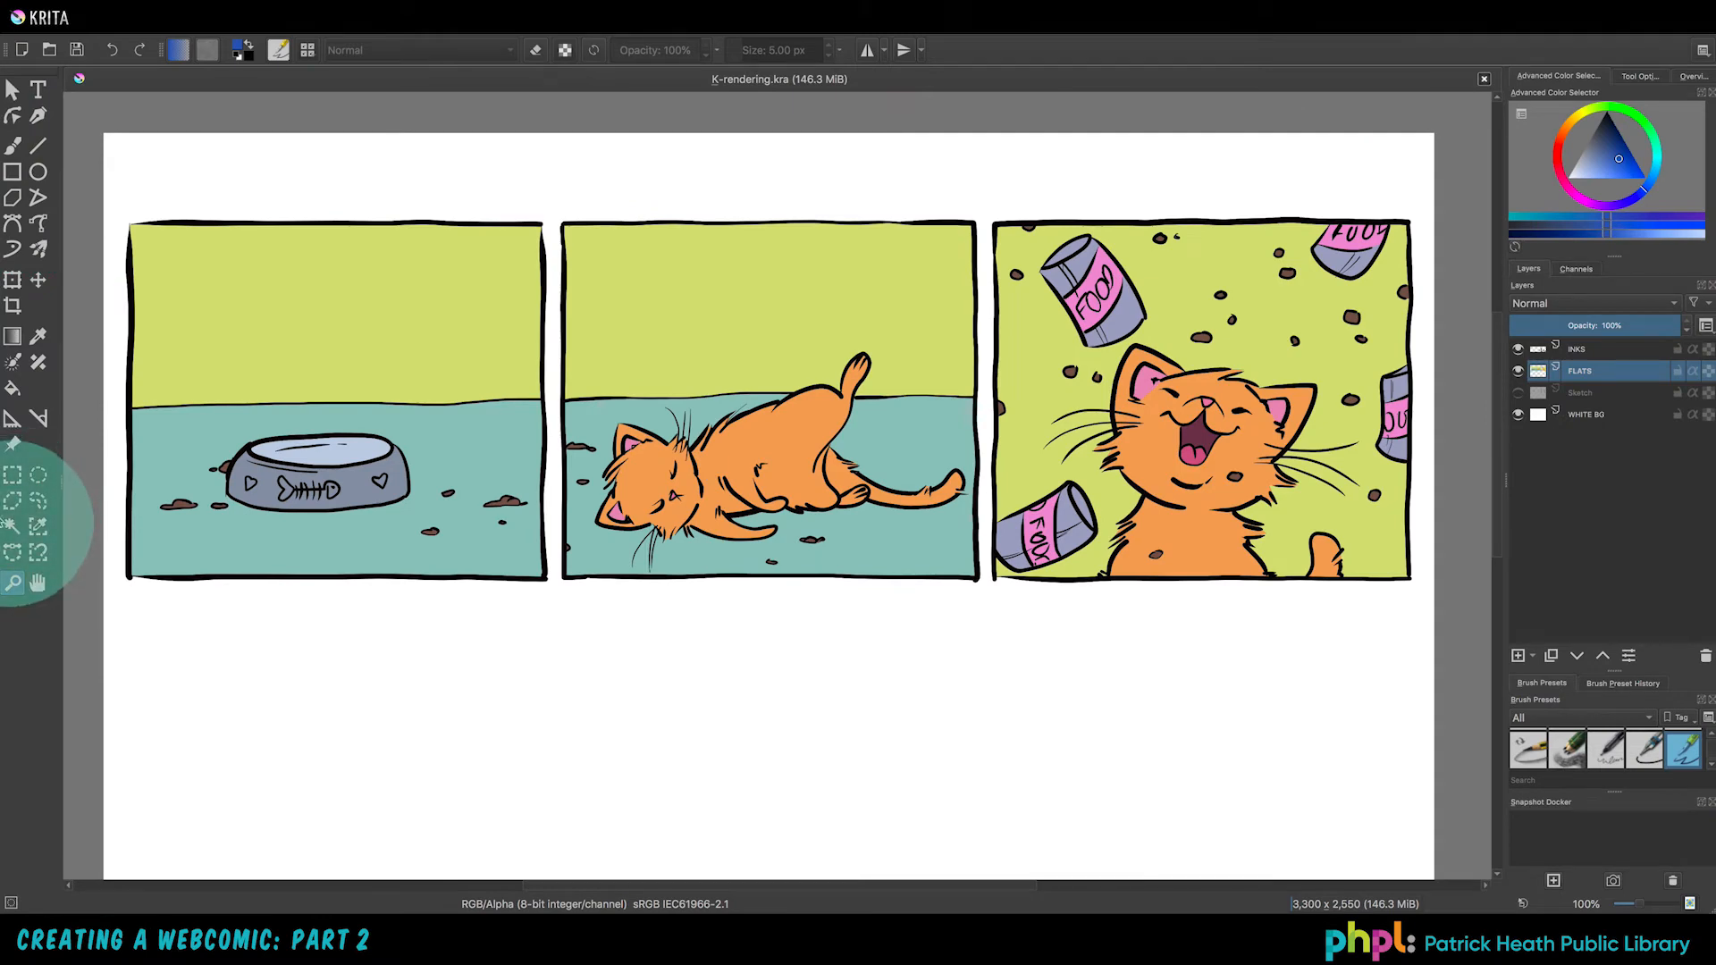
Step: Select the yellow-green backgrounds of all three panels on the FLATS layer with Contiguous Selection in add mode
{"action": "left_click", "coordinate": [11, 529]}
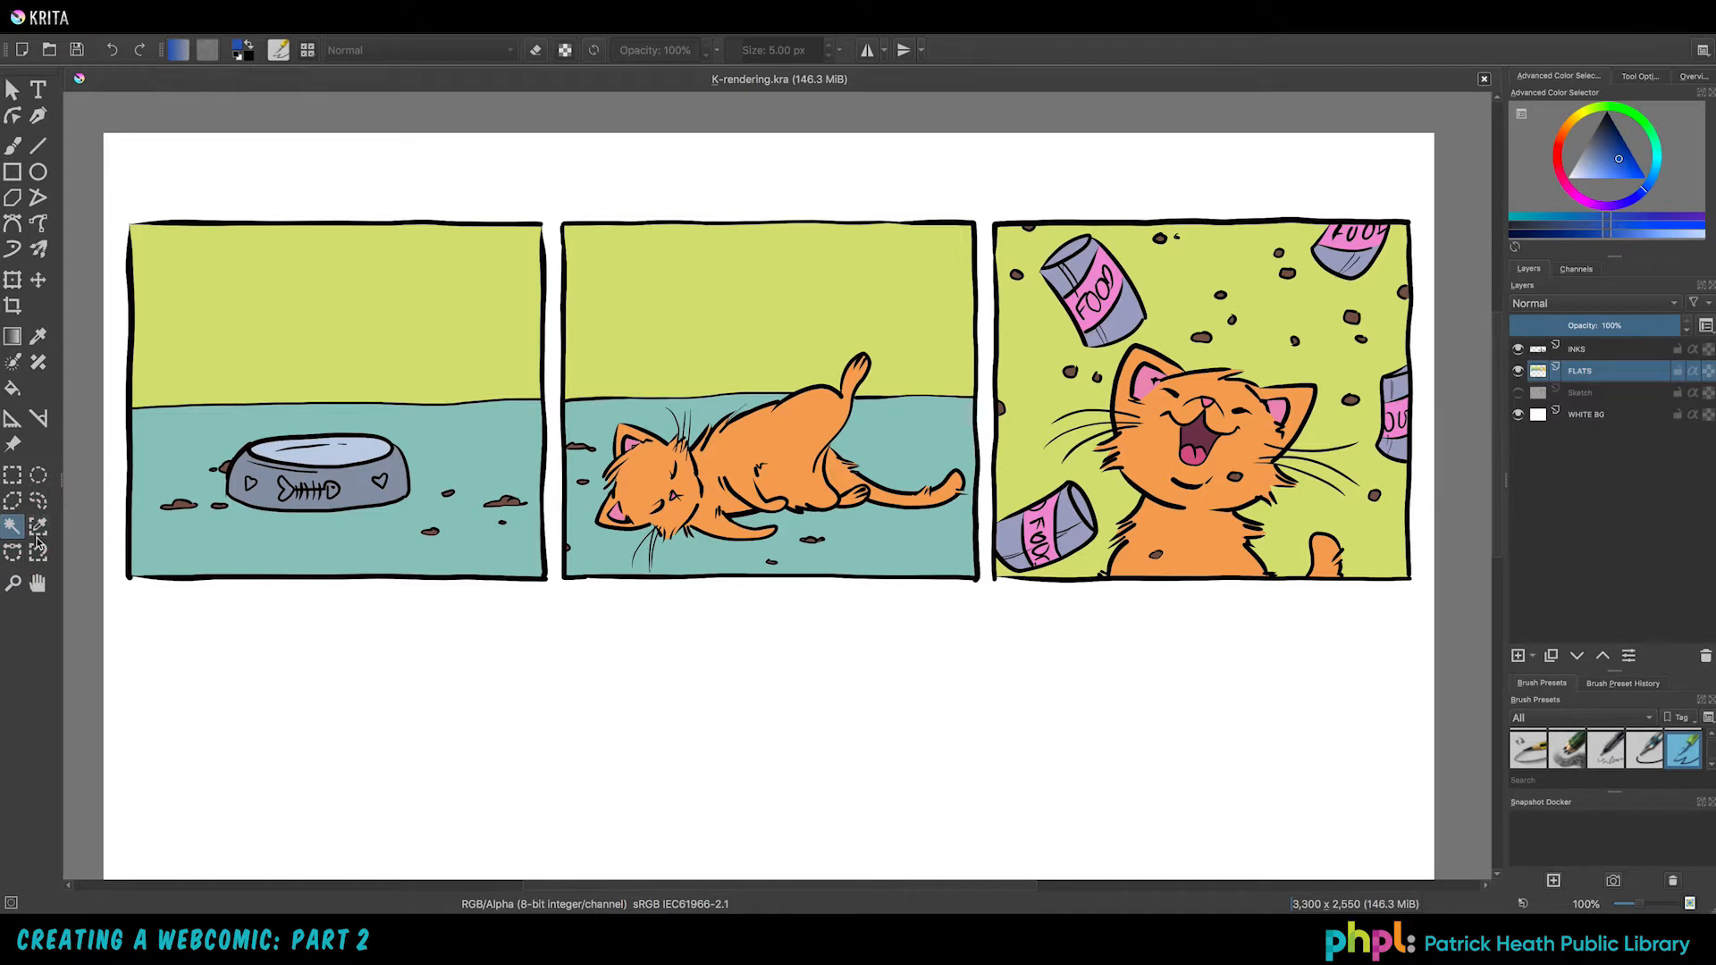
{"action": "left_click", "coordinate": [442, 293]}
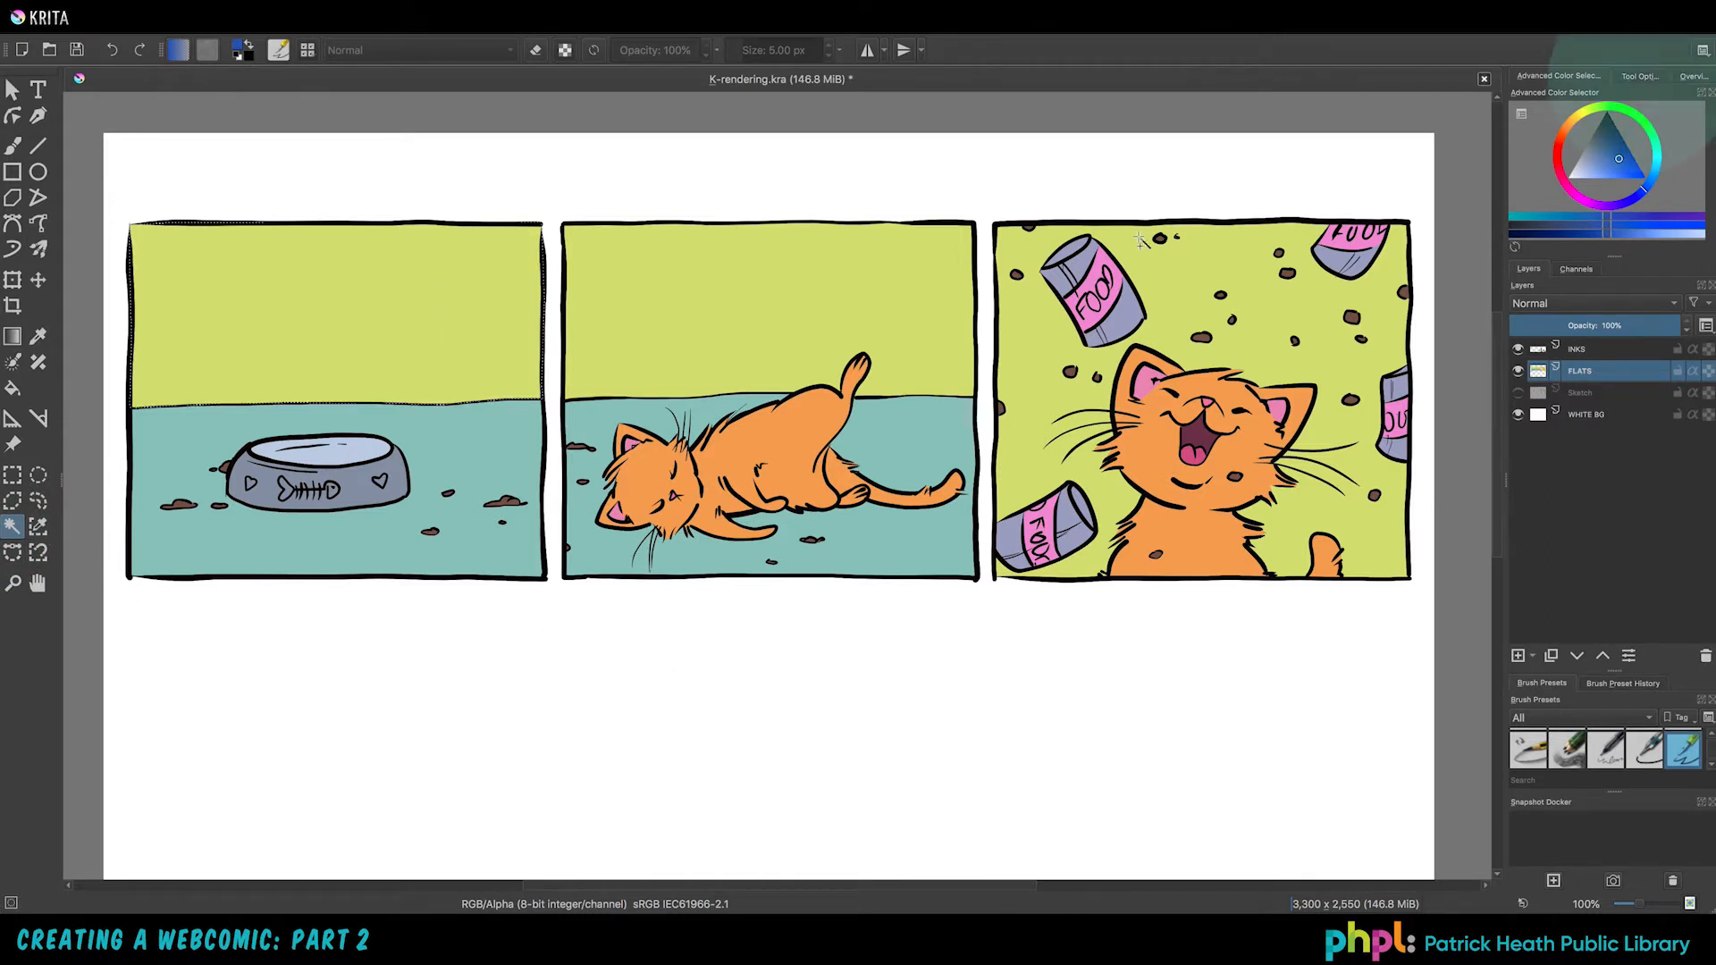
{"action": "left_click", "coordinate": [1636, 79]}
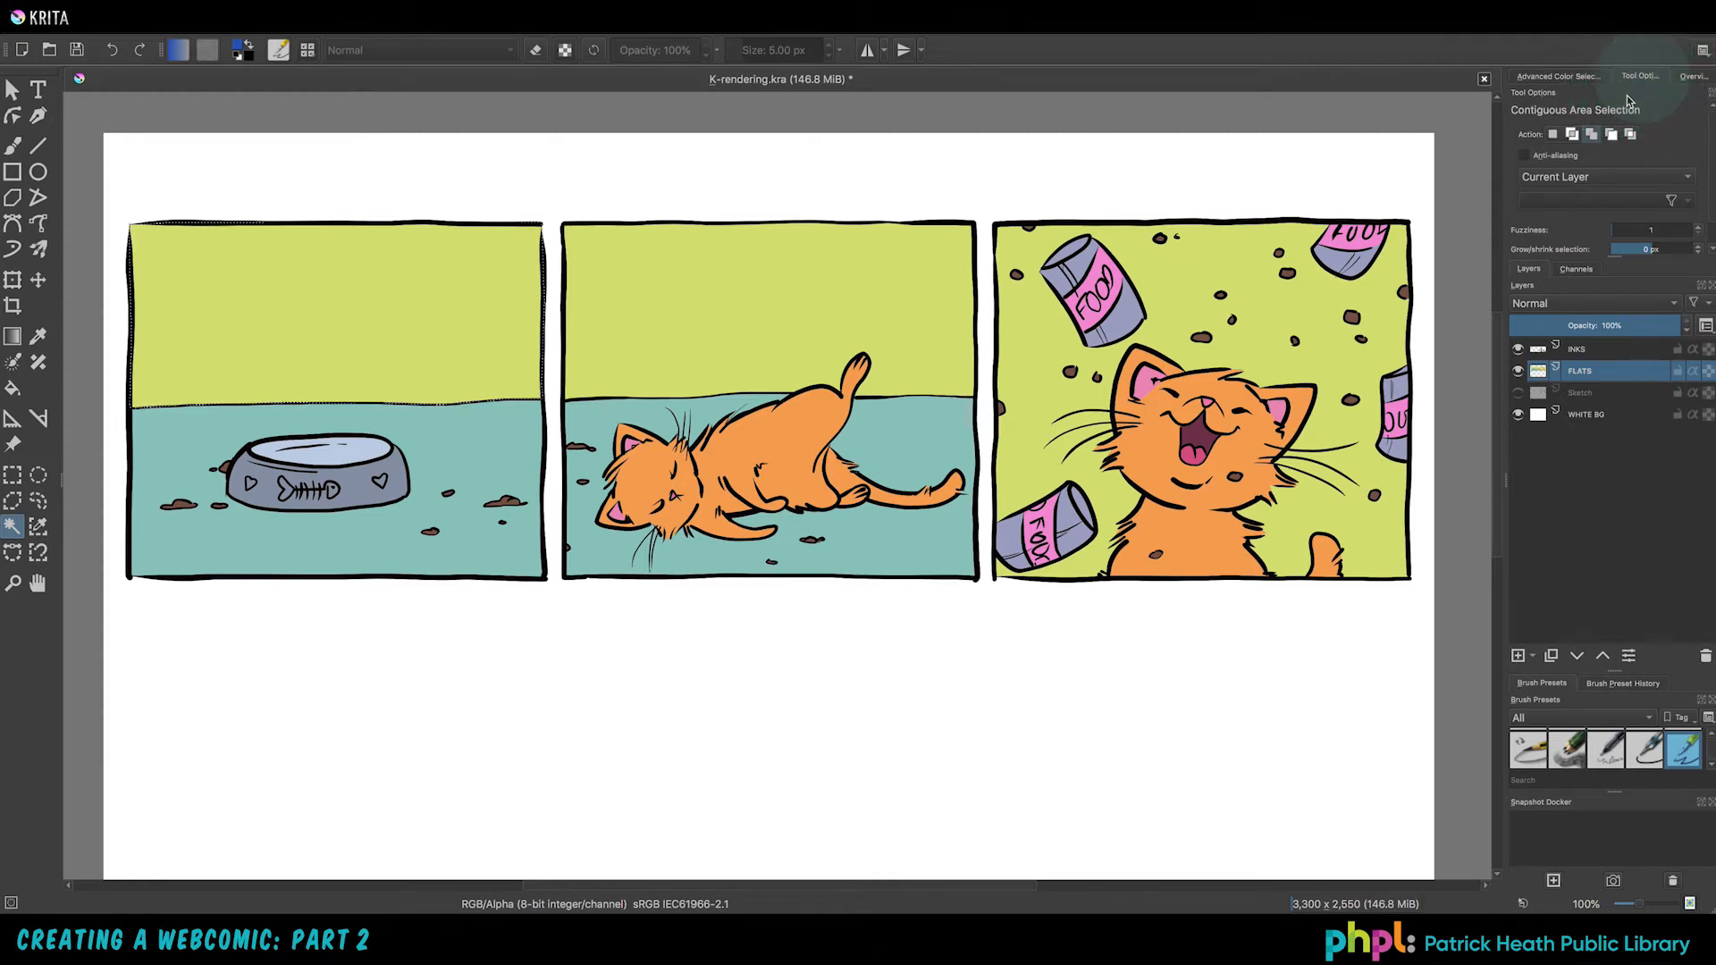
{"action": "left_click", "coordinate": [1592, 141]}
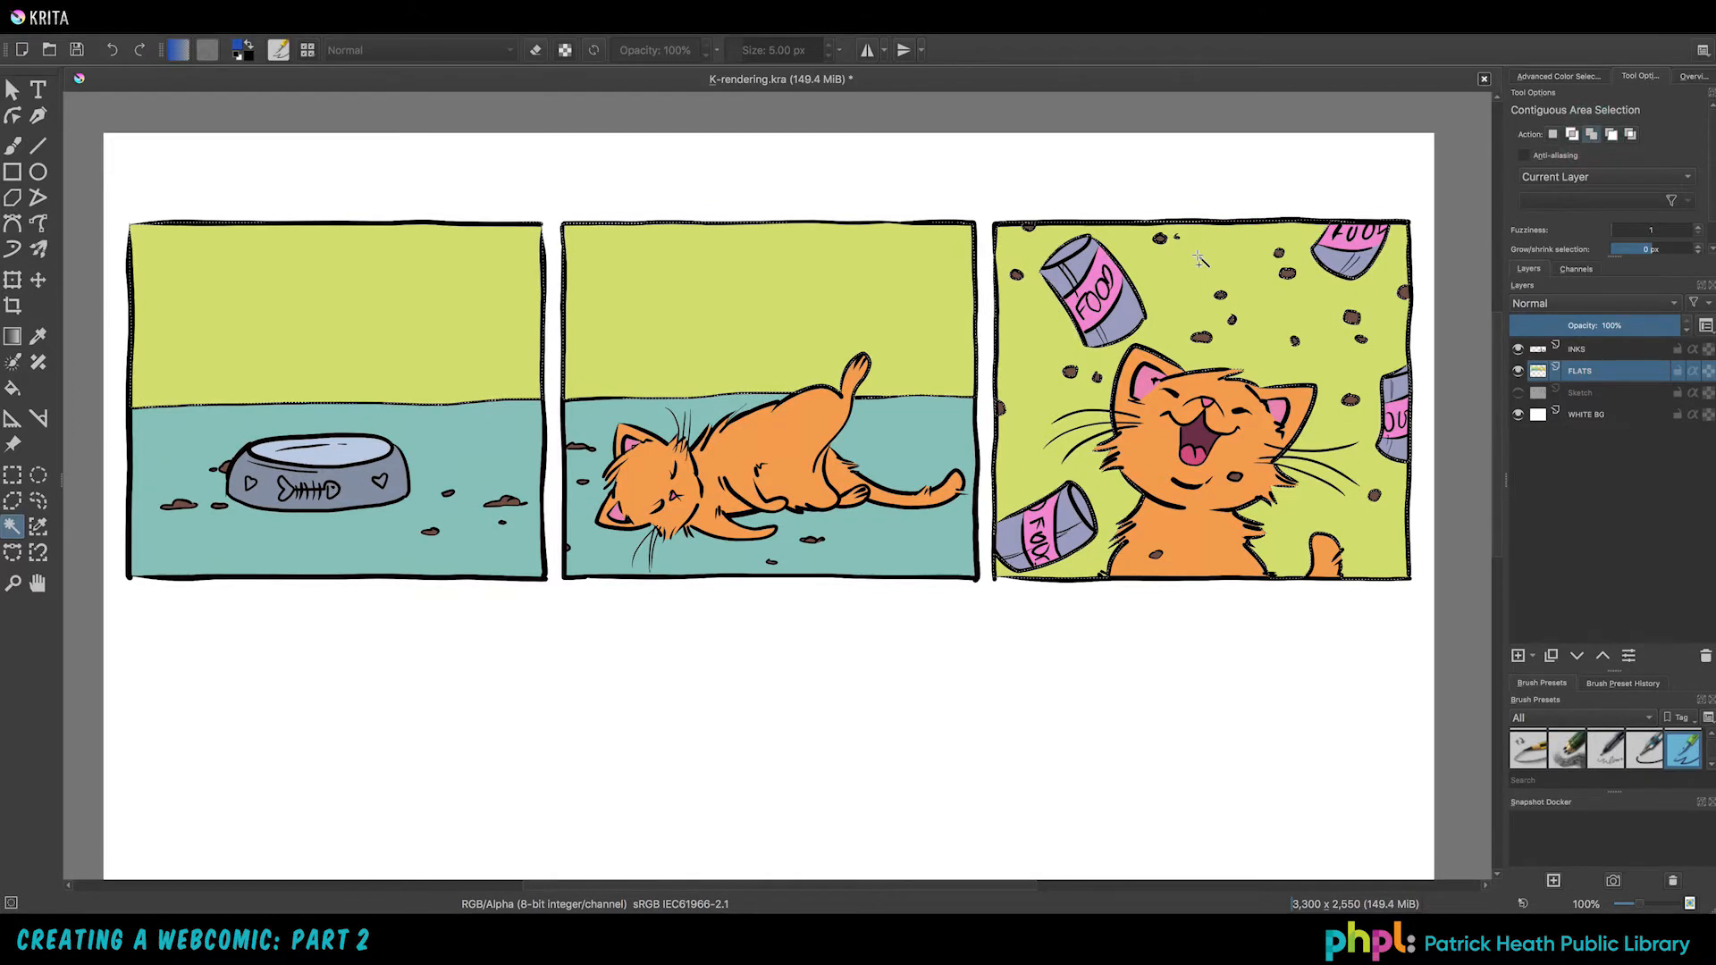
Step: Add a layer above FLATS, sample the background's yellow-green, hide FLATS and fill the selection on the new layer
{"action": "left_click", "coordinate": [1519, 658]}
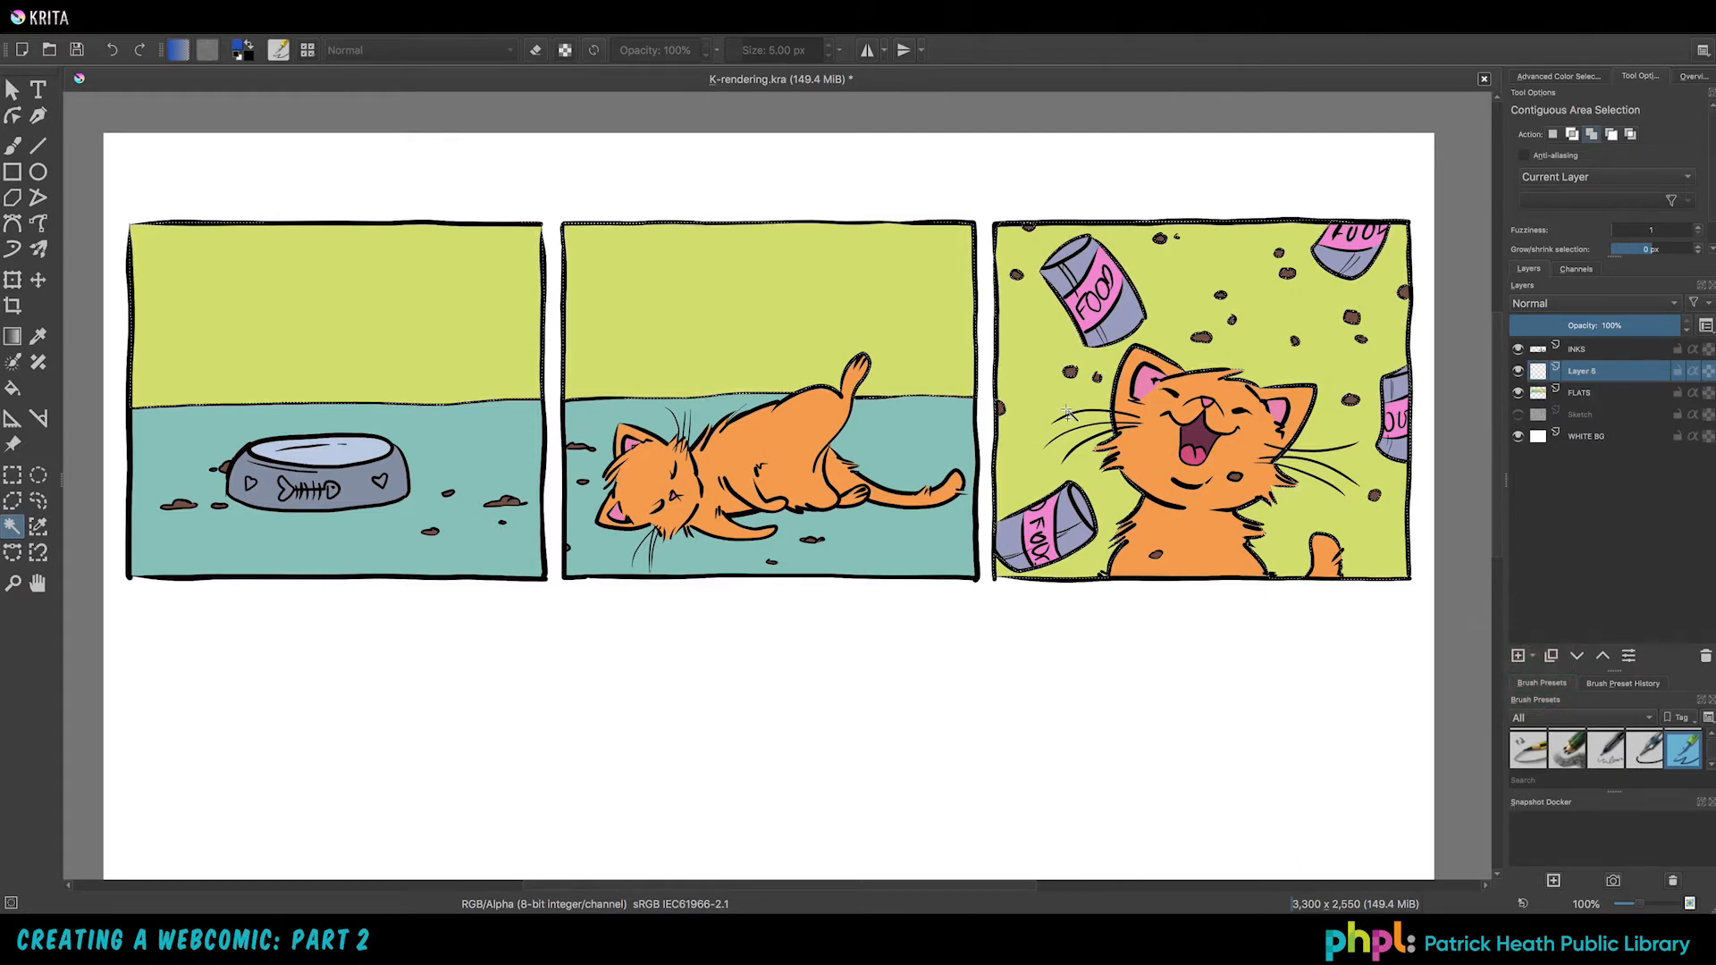
{"action": "left_click", "coordinate": [38, 336]}
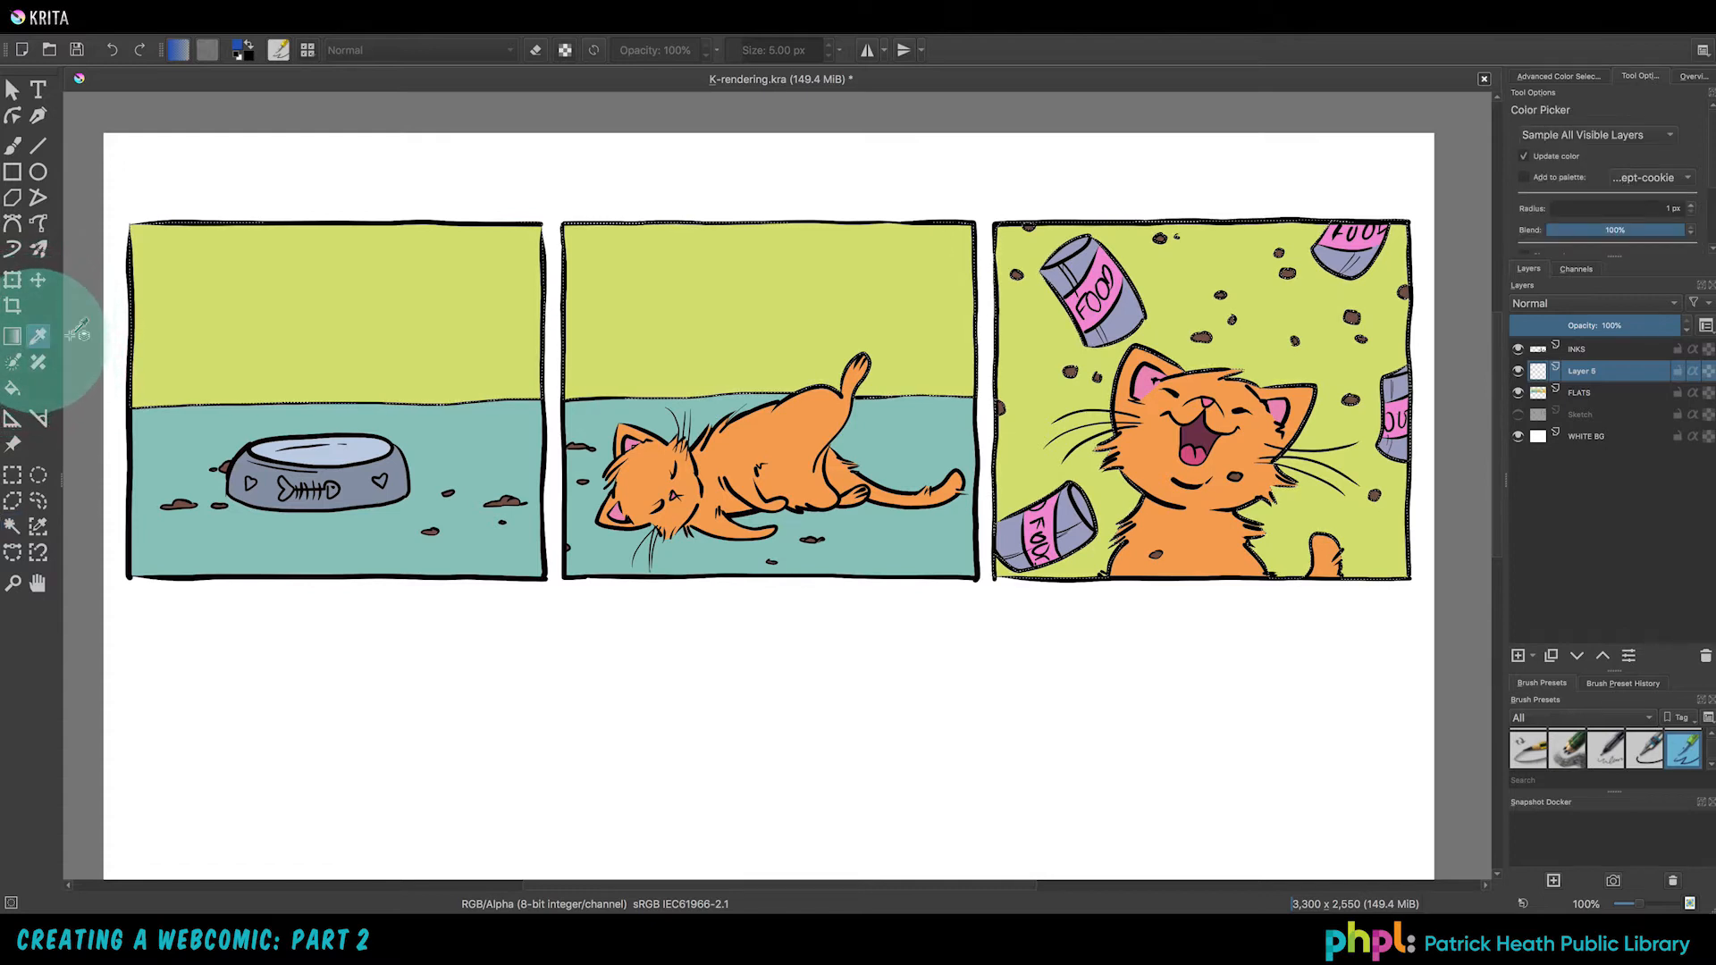
{"action": "left_click", "coordinate": [395, 283]}
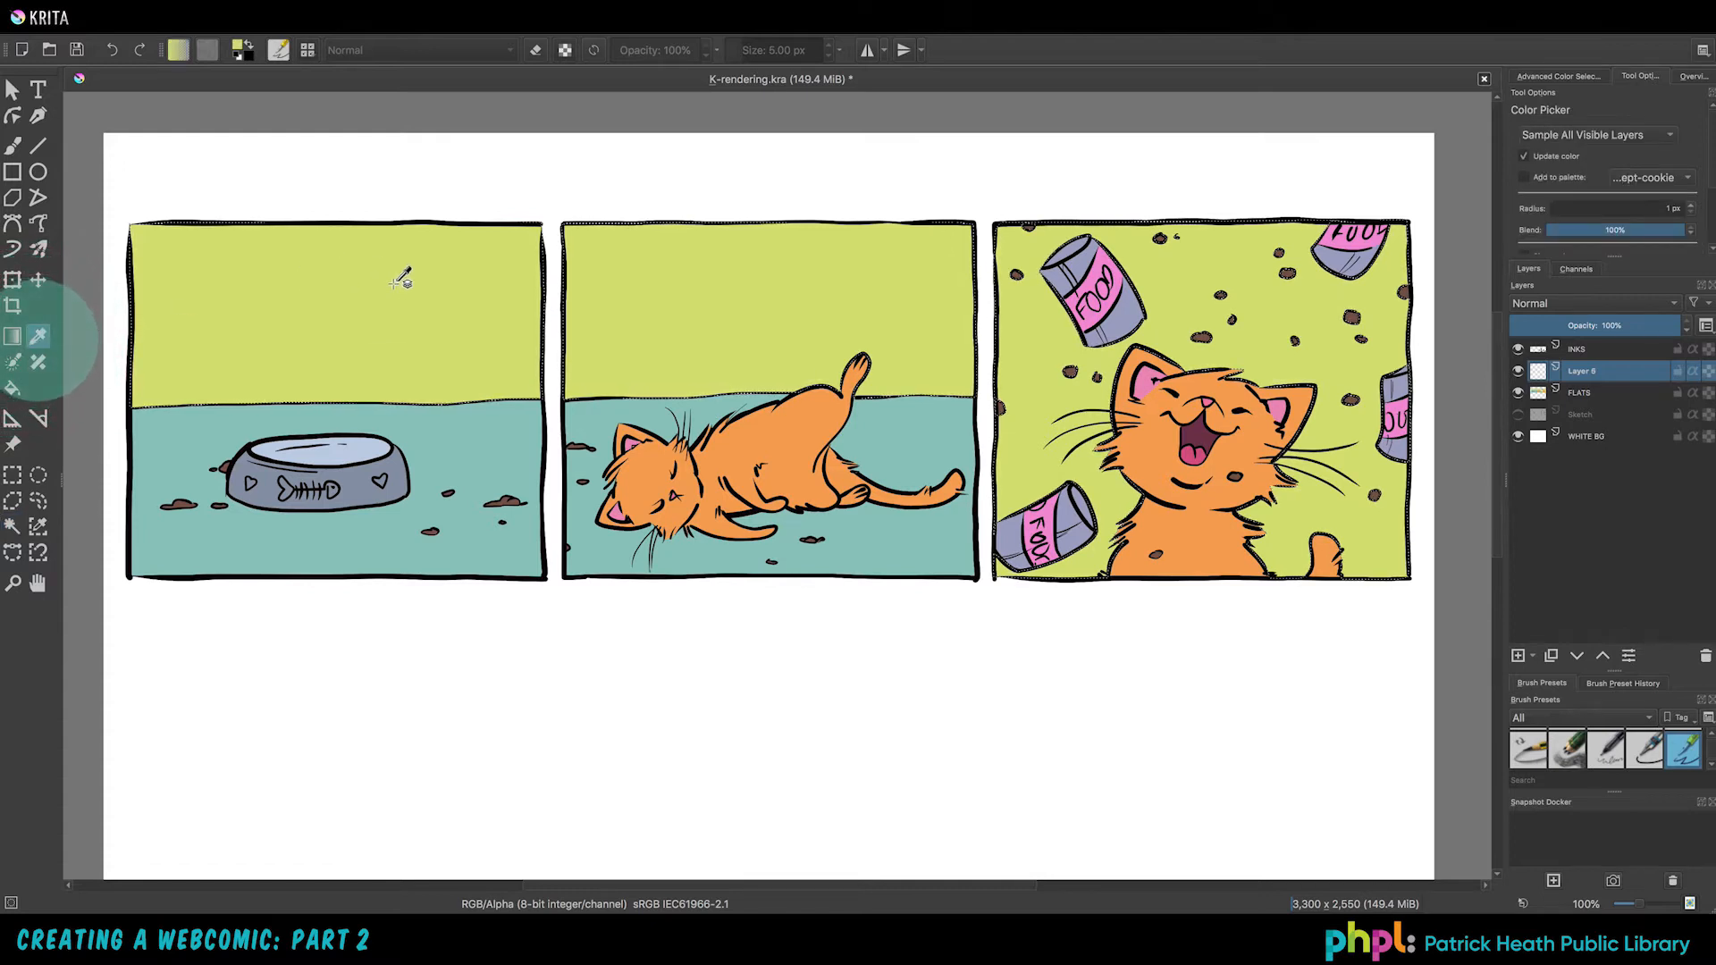
{"action": "left_click", "coordinate": [1517, 394]}
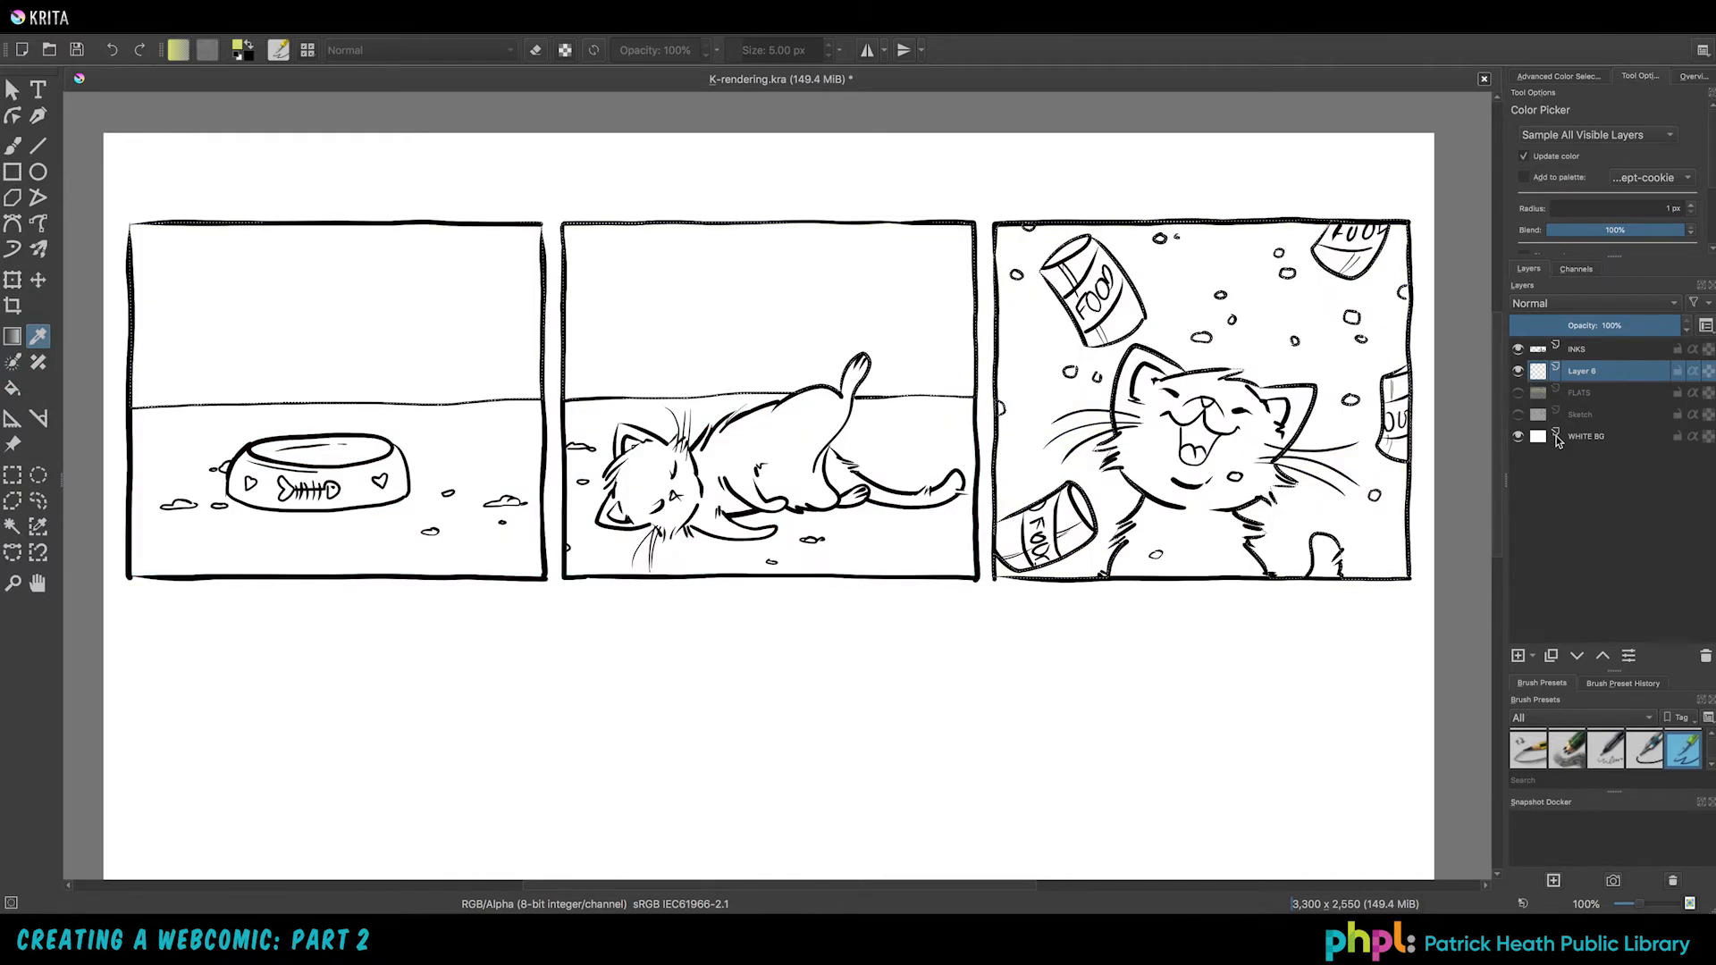
{"action": "key", "text": "shift+BackSpace"}
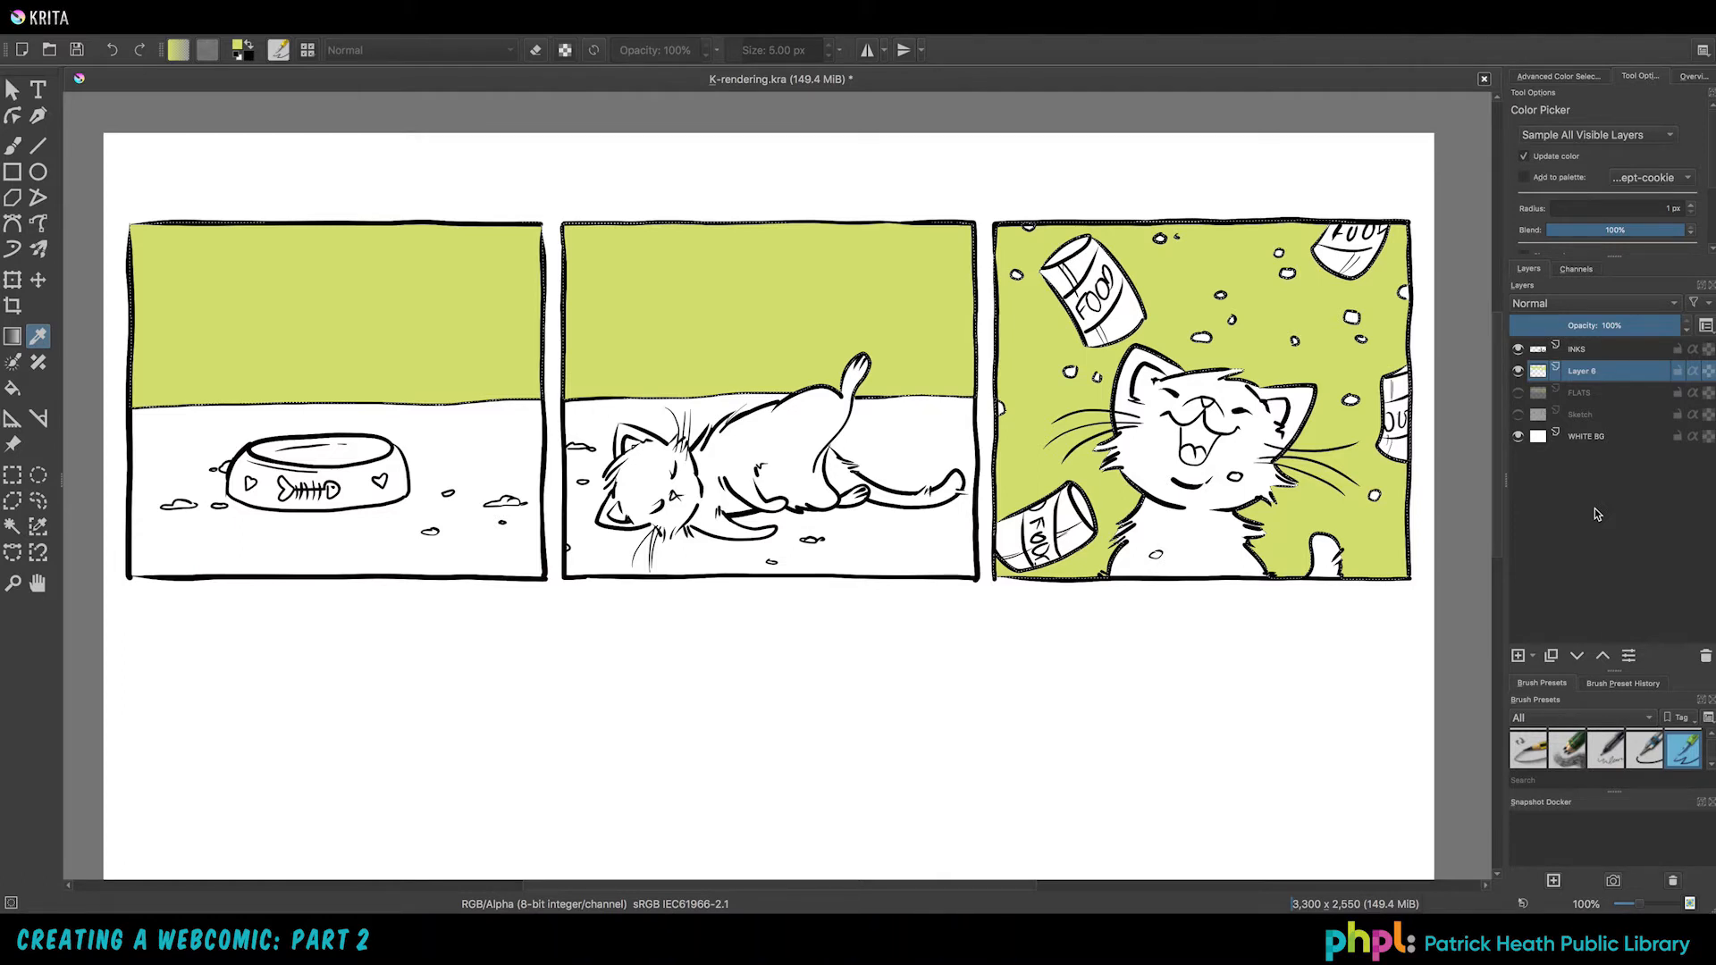
Step: Lock the new background layer's alpha and show the FLATS layer again
{"action": "left_click", "coordinate": [1705, 376]}
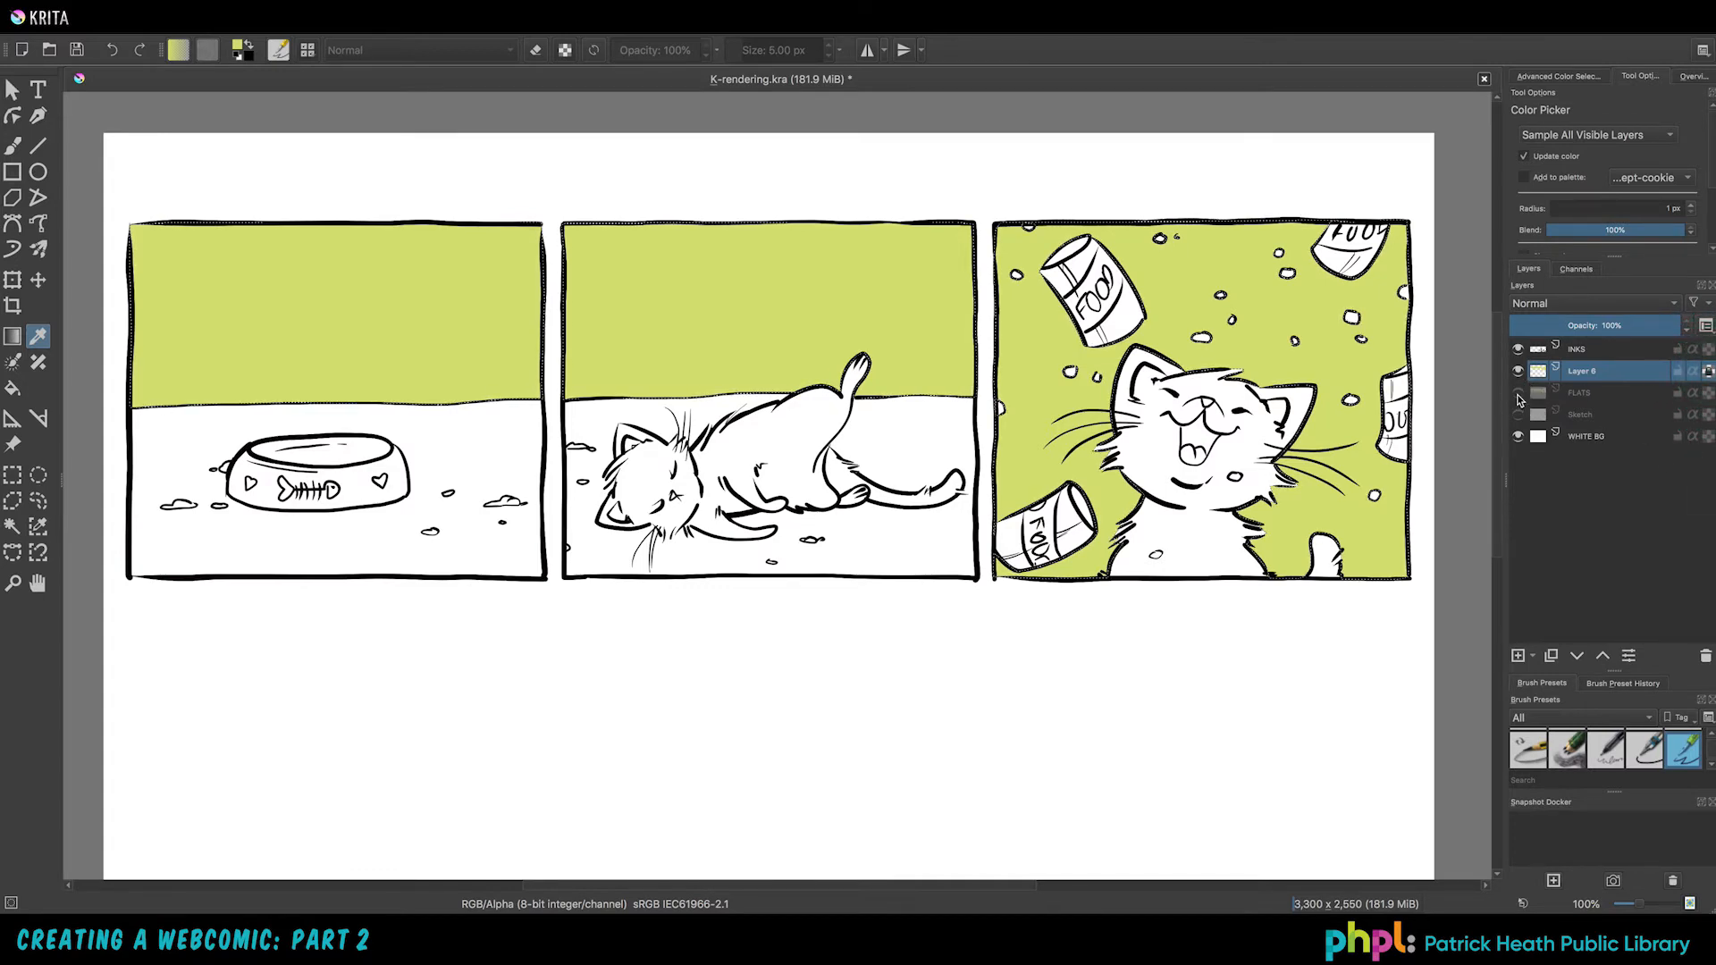
{"action": "left_click", "coordinate": [1518, 393]}
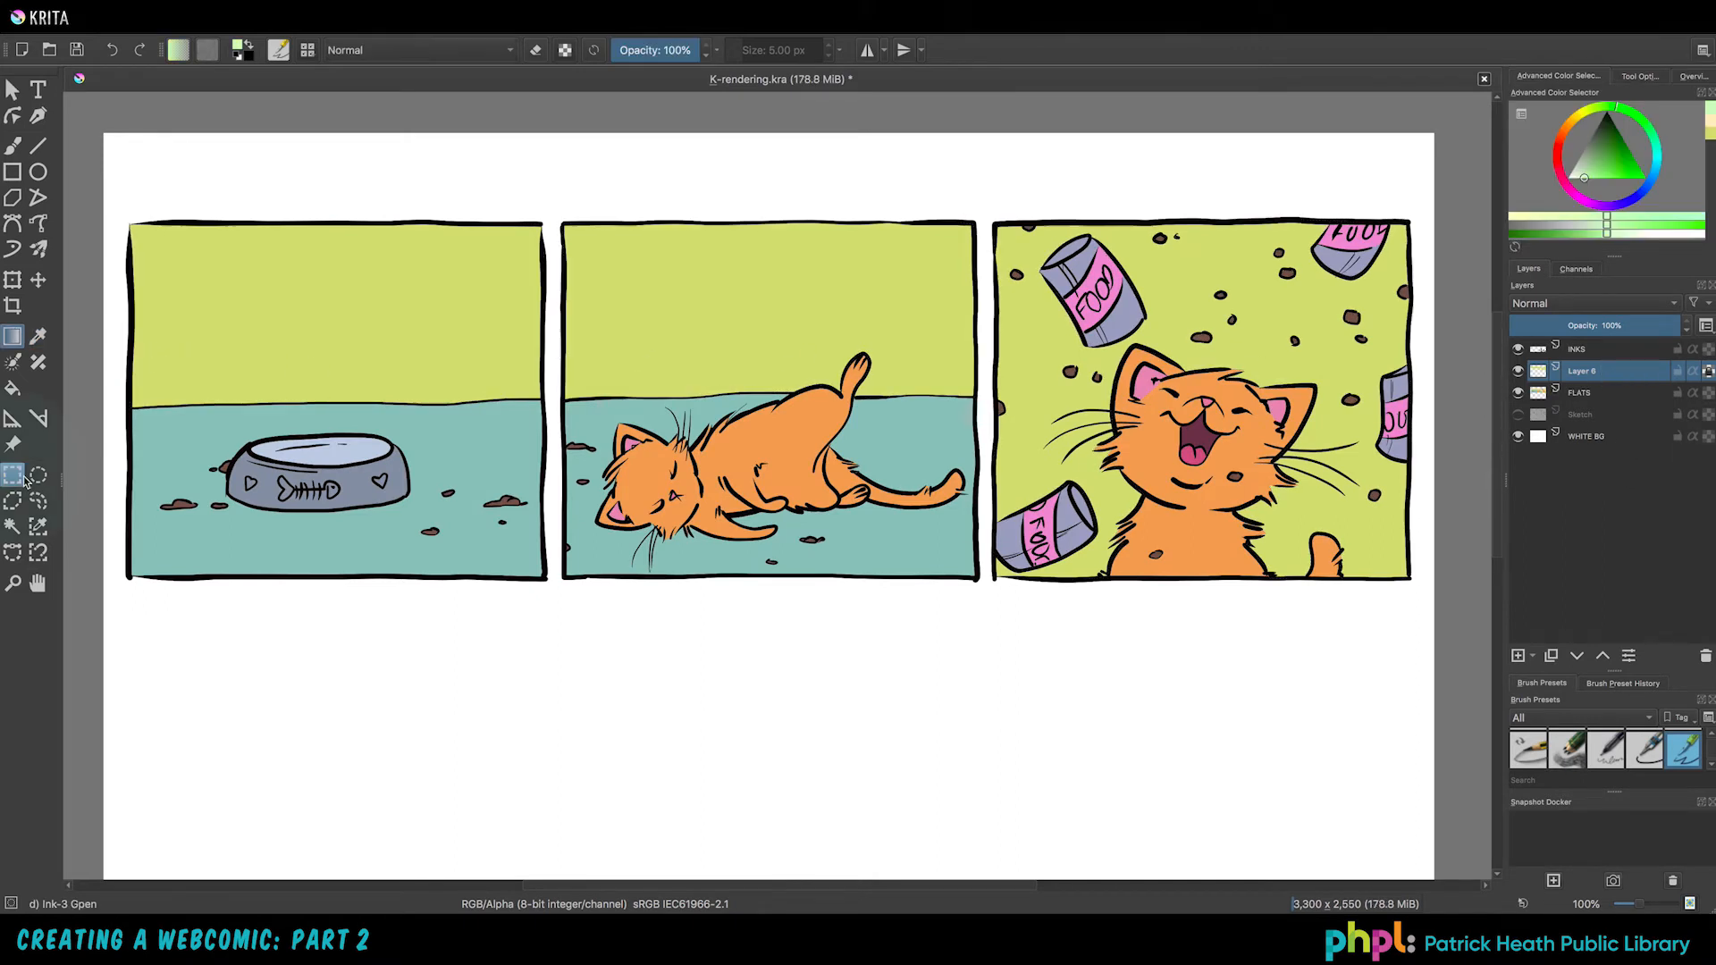
Step: Draw a rectangular selection around the wall area of the first two panels
{"action": "left_click", "coordinate": [22, 477]}
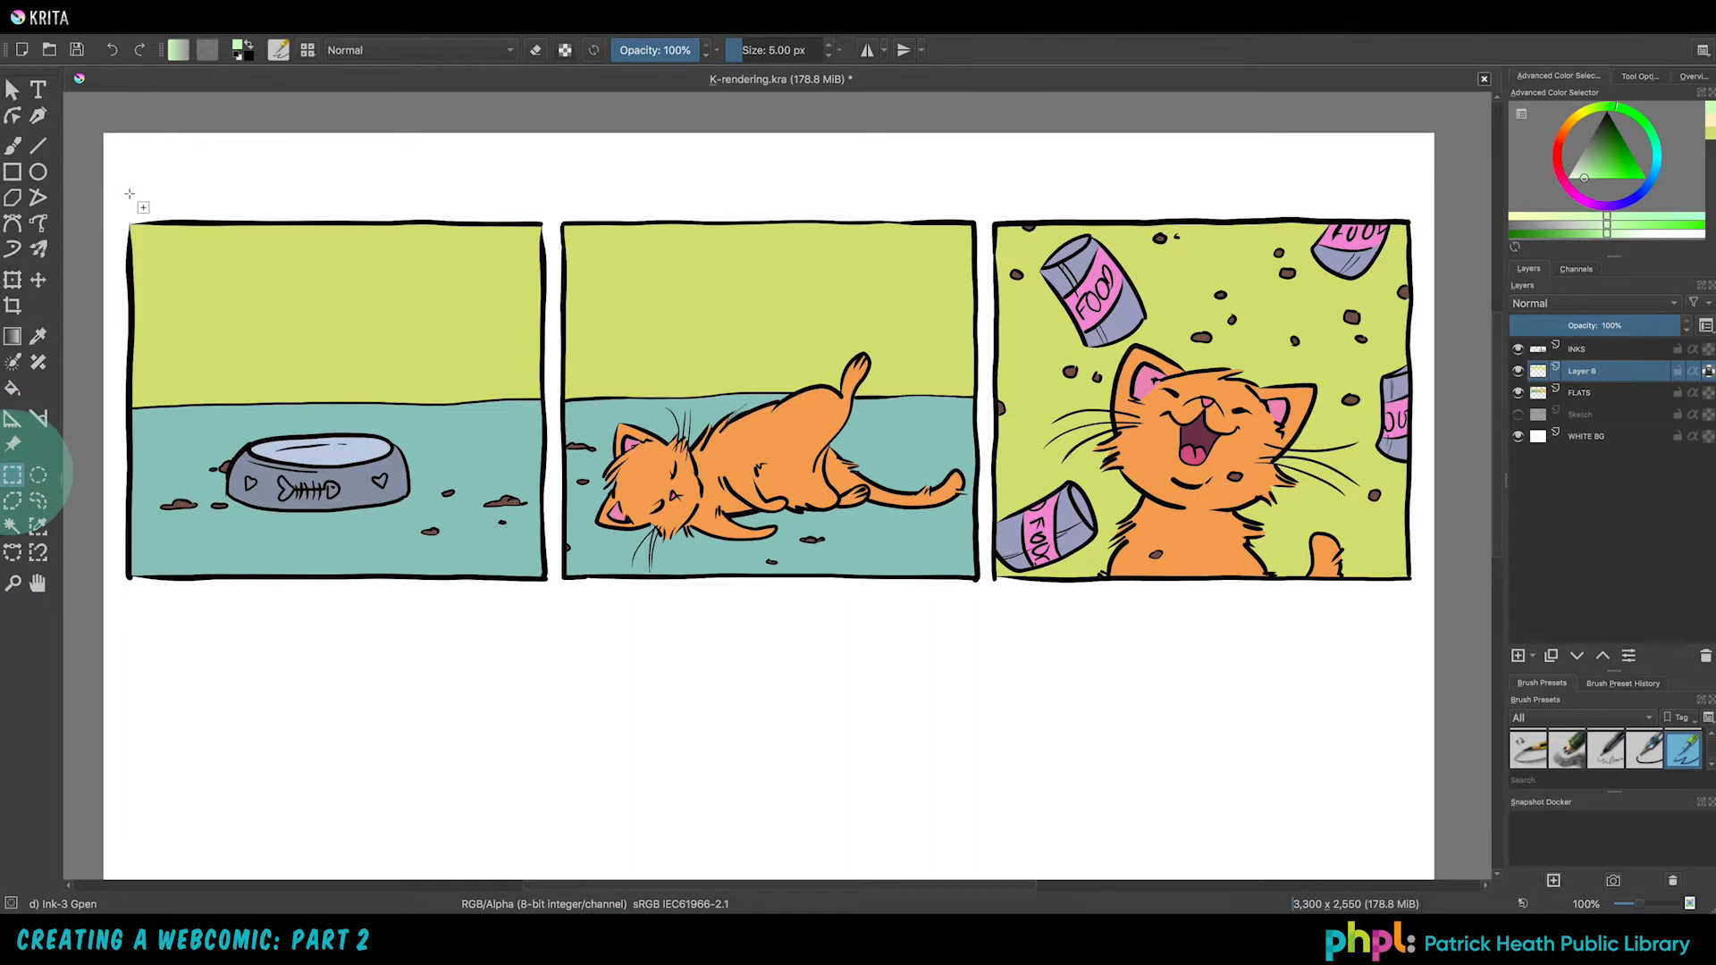
{"action": "left_click_drag", "start_coordinate": [113, 199], "coordinate": [988, 444]}
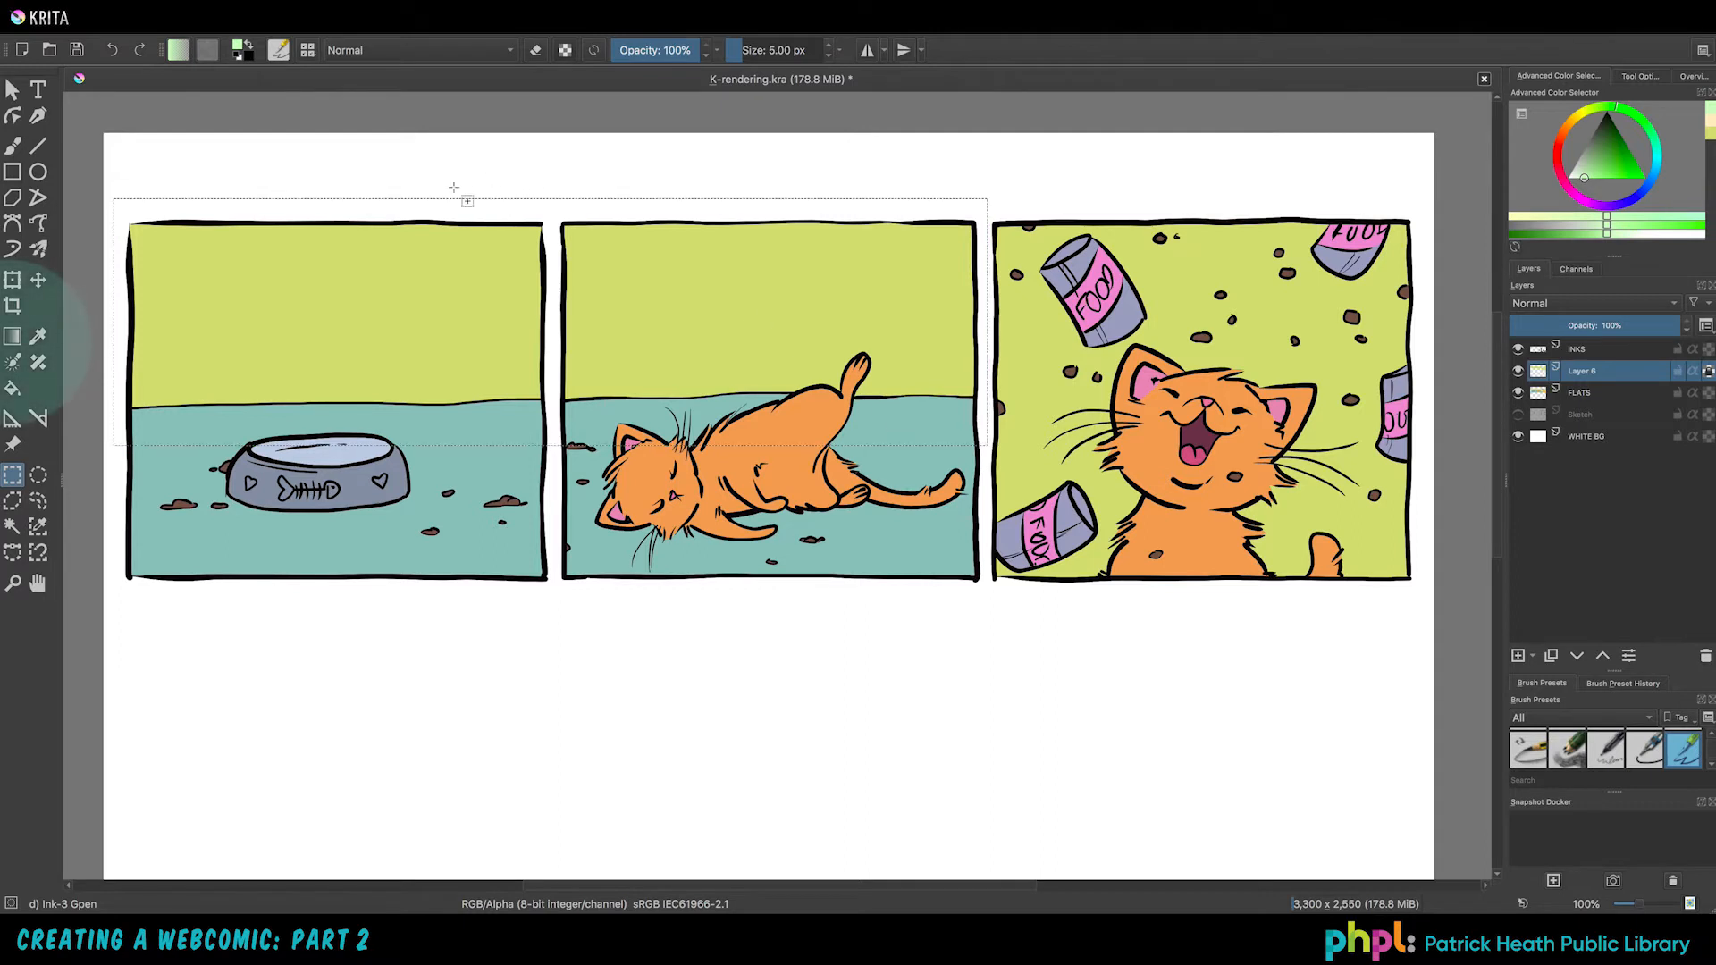
Step: Apply a light-green gradient downwards over the selected walls of the first two panels, then deselect
{"action": "key", "text": "g"}
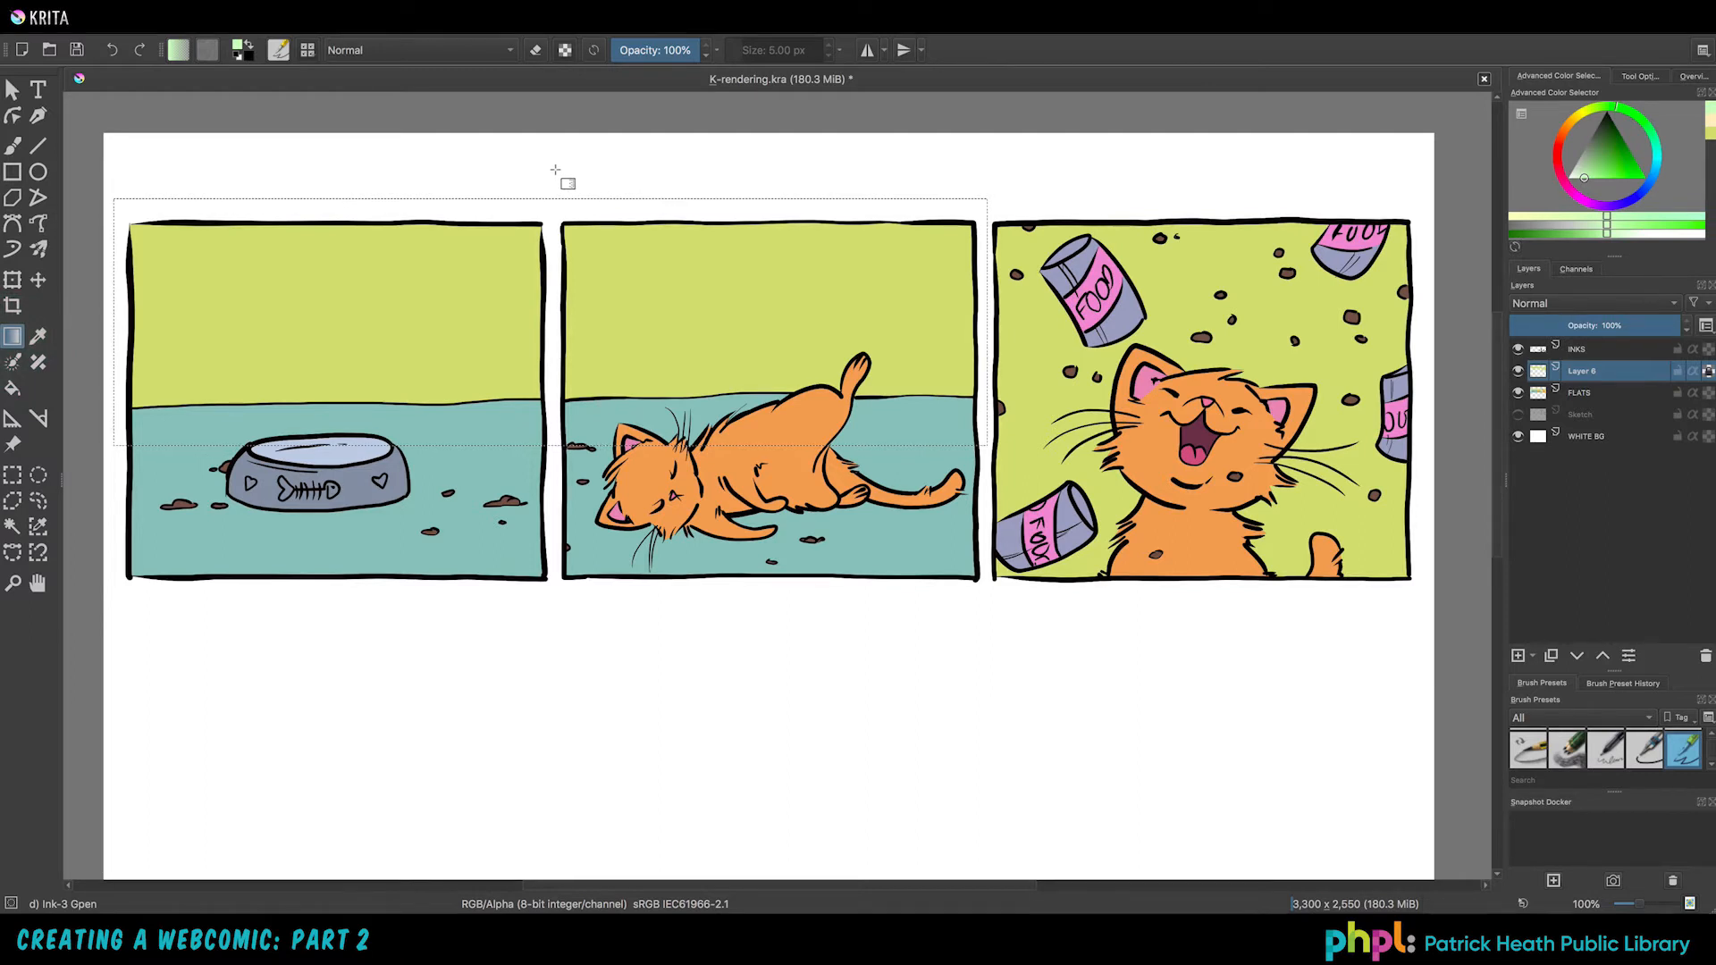
{"action": "left_click_drag", "start_coordinate": [550, 168], "coordinate": [555, 450]}
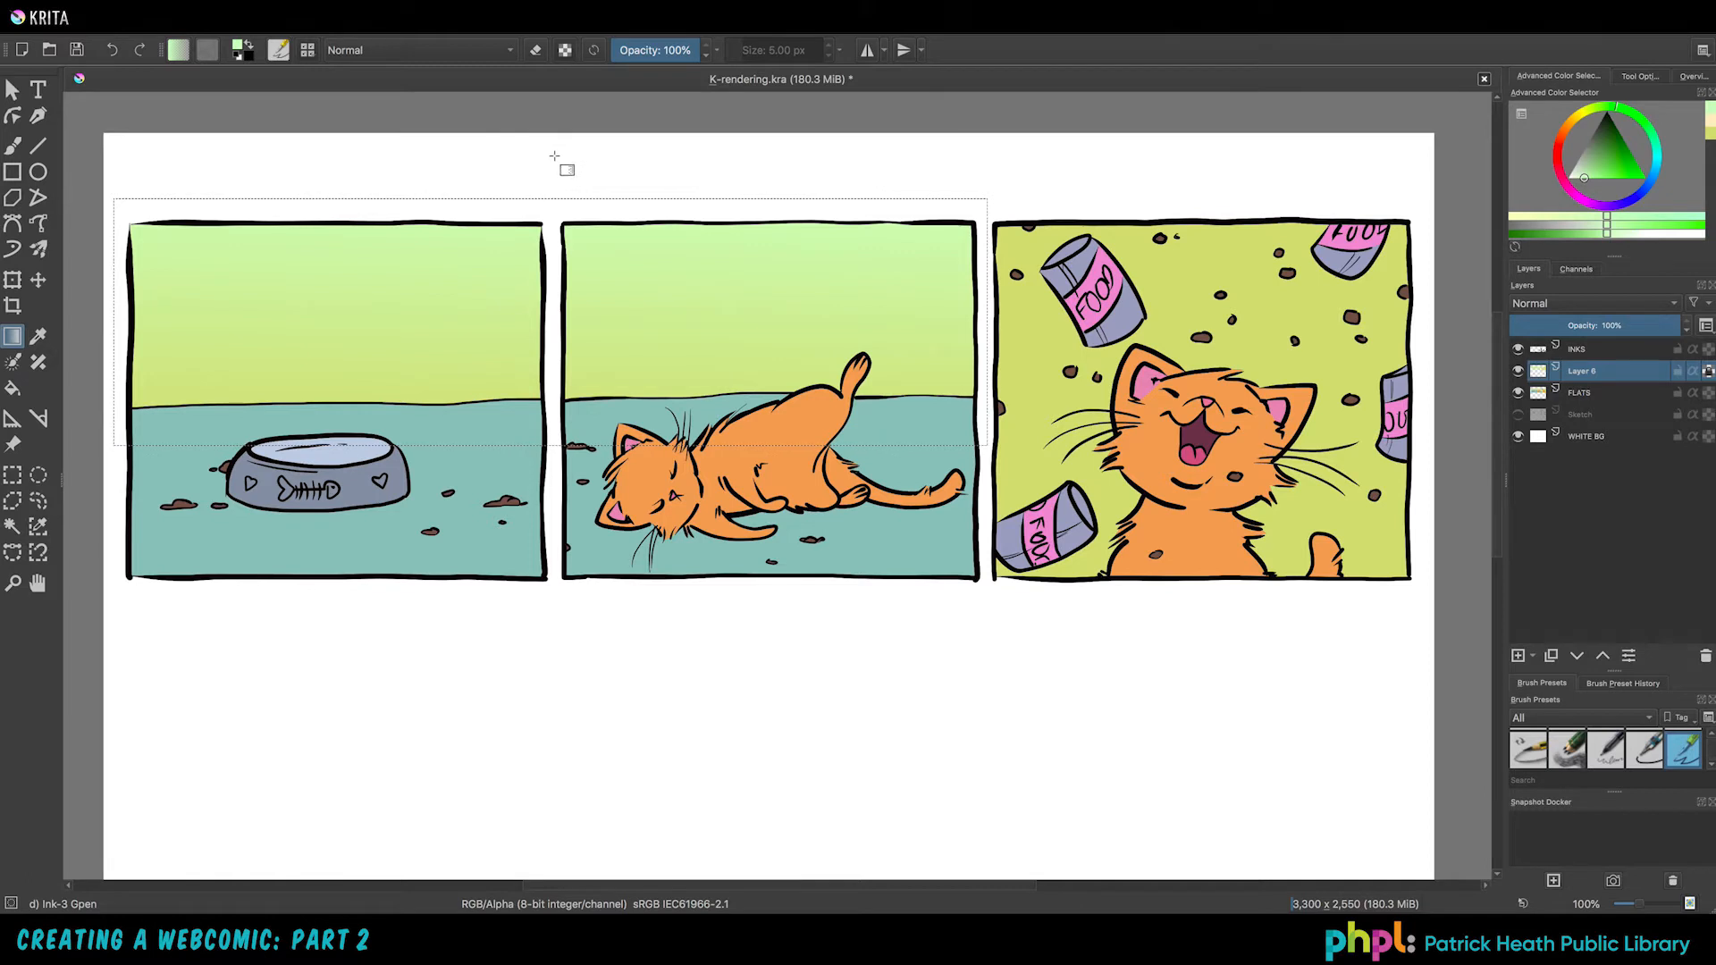
{"action": "left_click_drag", "start_coordinate": [555, 153], "coordinate": [555, 296]}
{"action": "key", "text": "ctrl+shift+a"}
Step: Select the whole third panel with a rectangular selection and fill its background with medium light blue
{"action": "left_click", "coordinate": [13, 475]}
{"action": "left_click_drag", "start_coordinate": [982, 186], "coordinate": [1422, 606]}
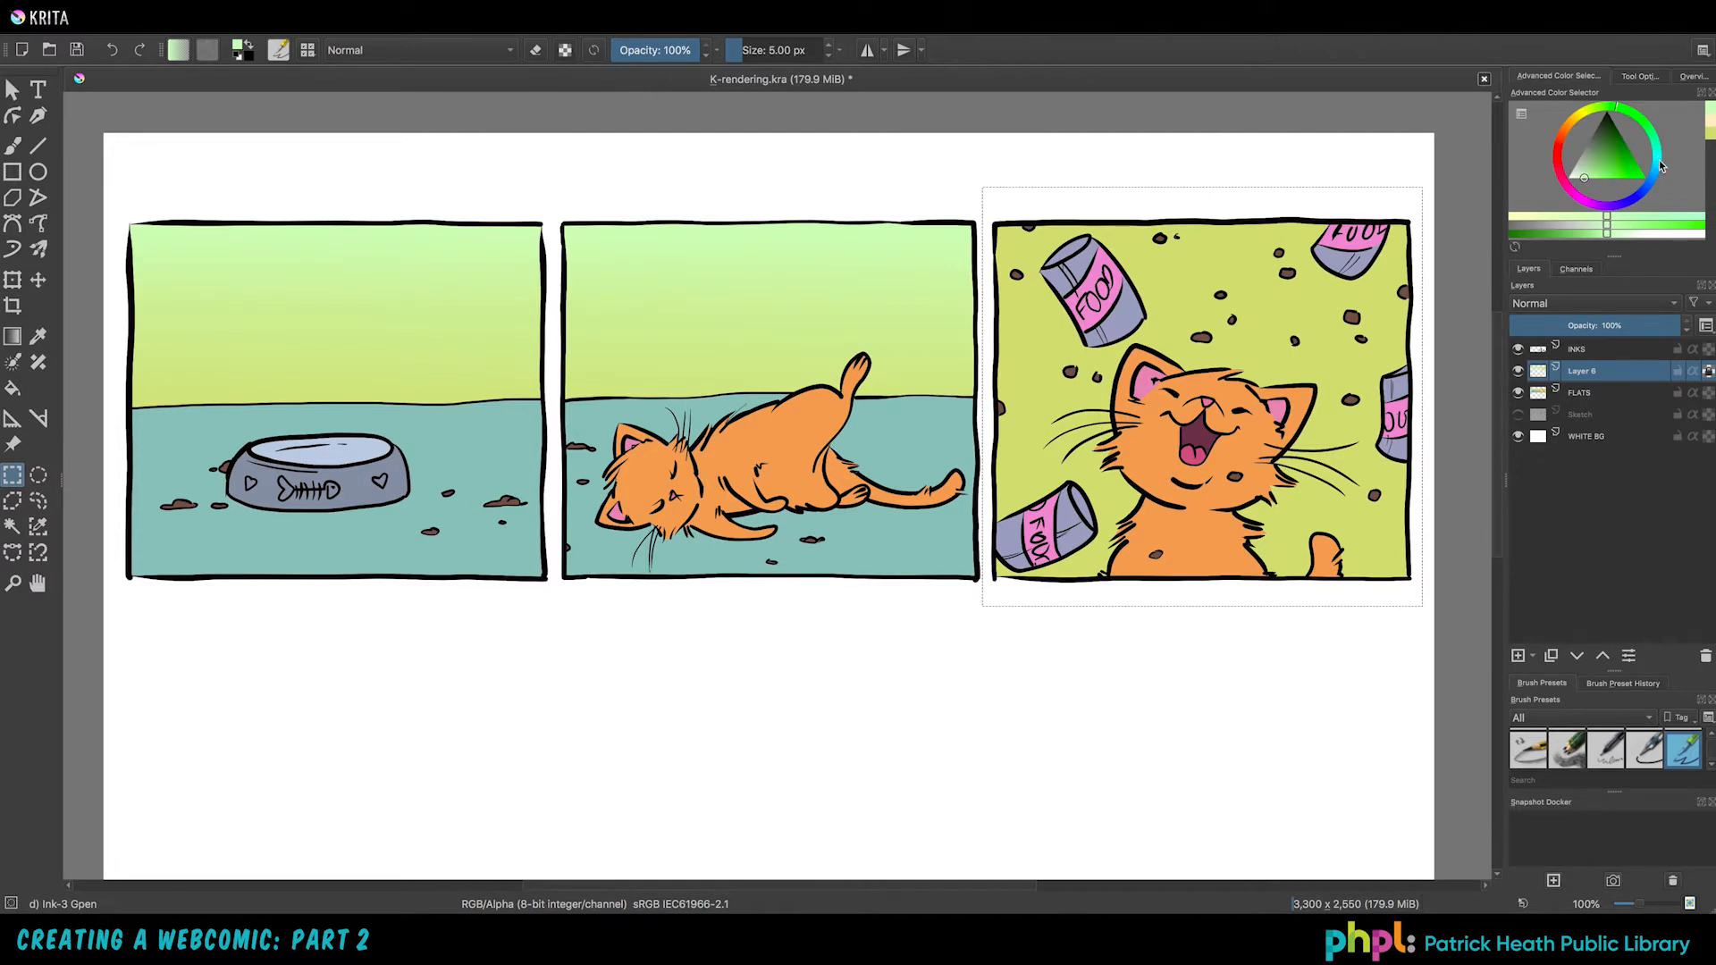
{"action": "left_click", "coordinate": [1649, 193]}
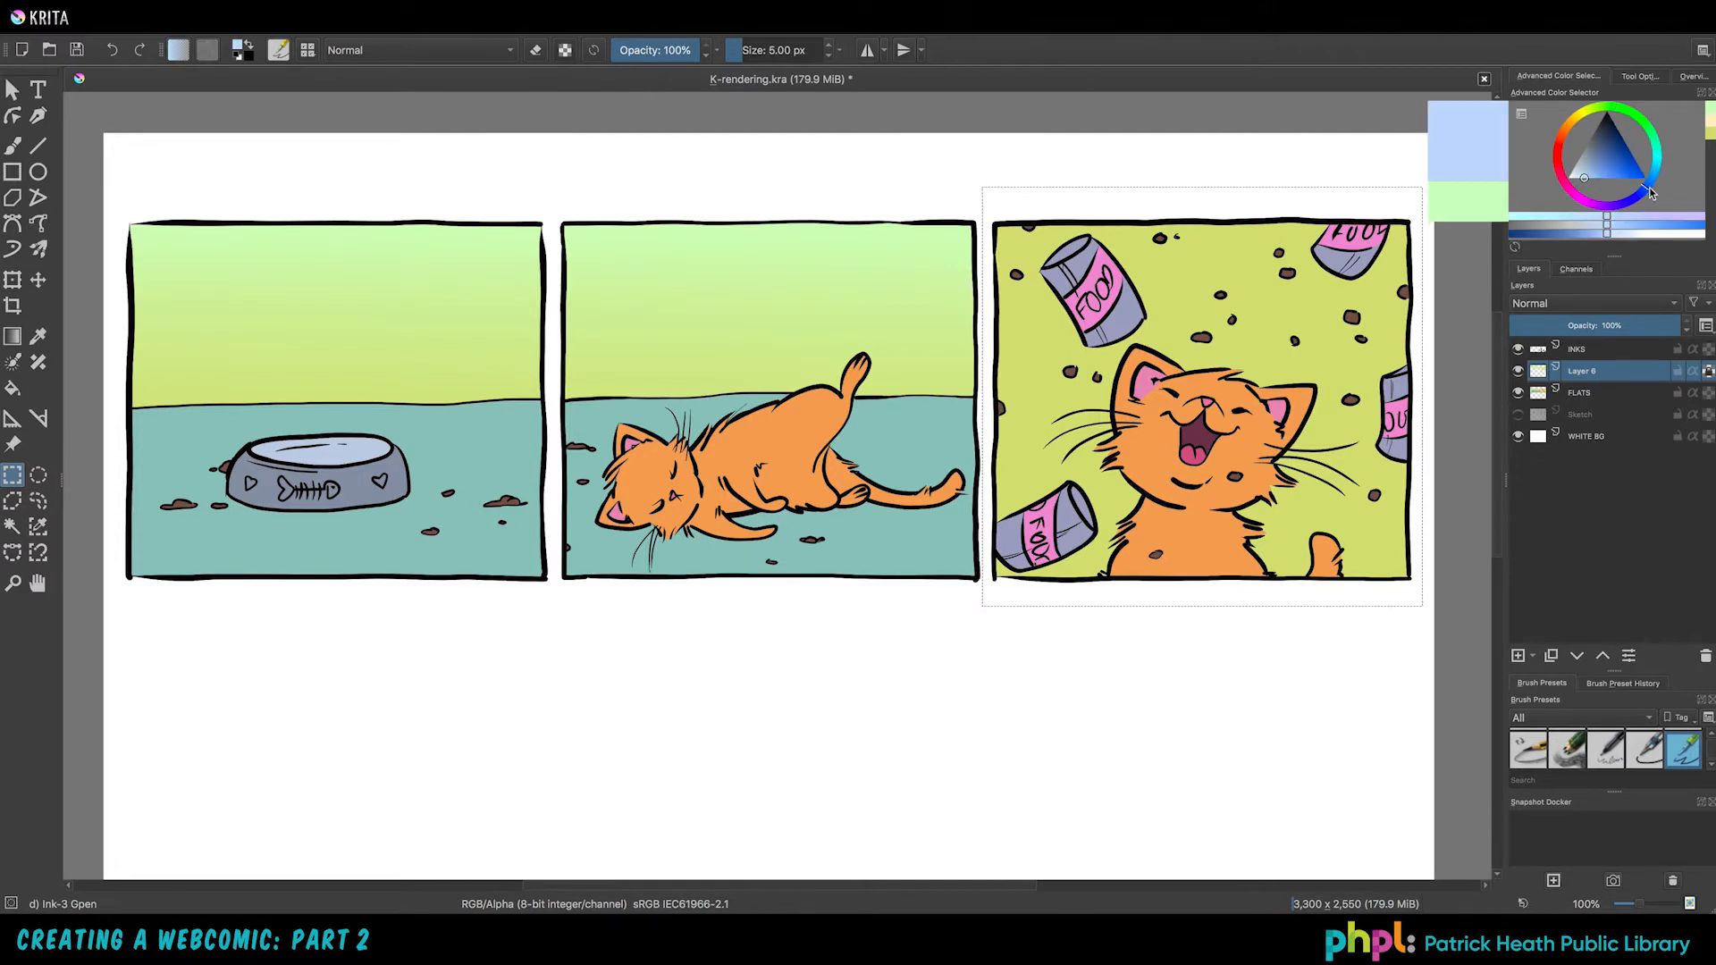
{"action": "left_click", "coordinate": [1598, 176]}
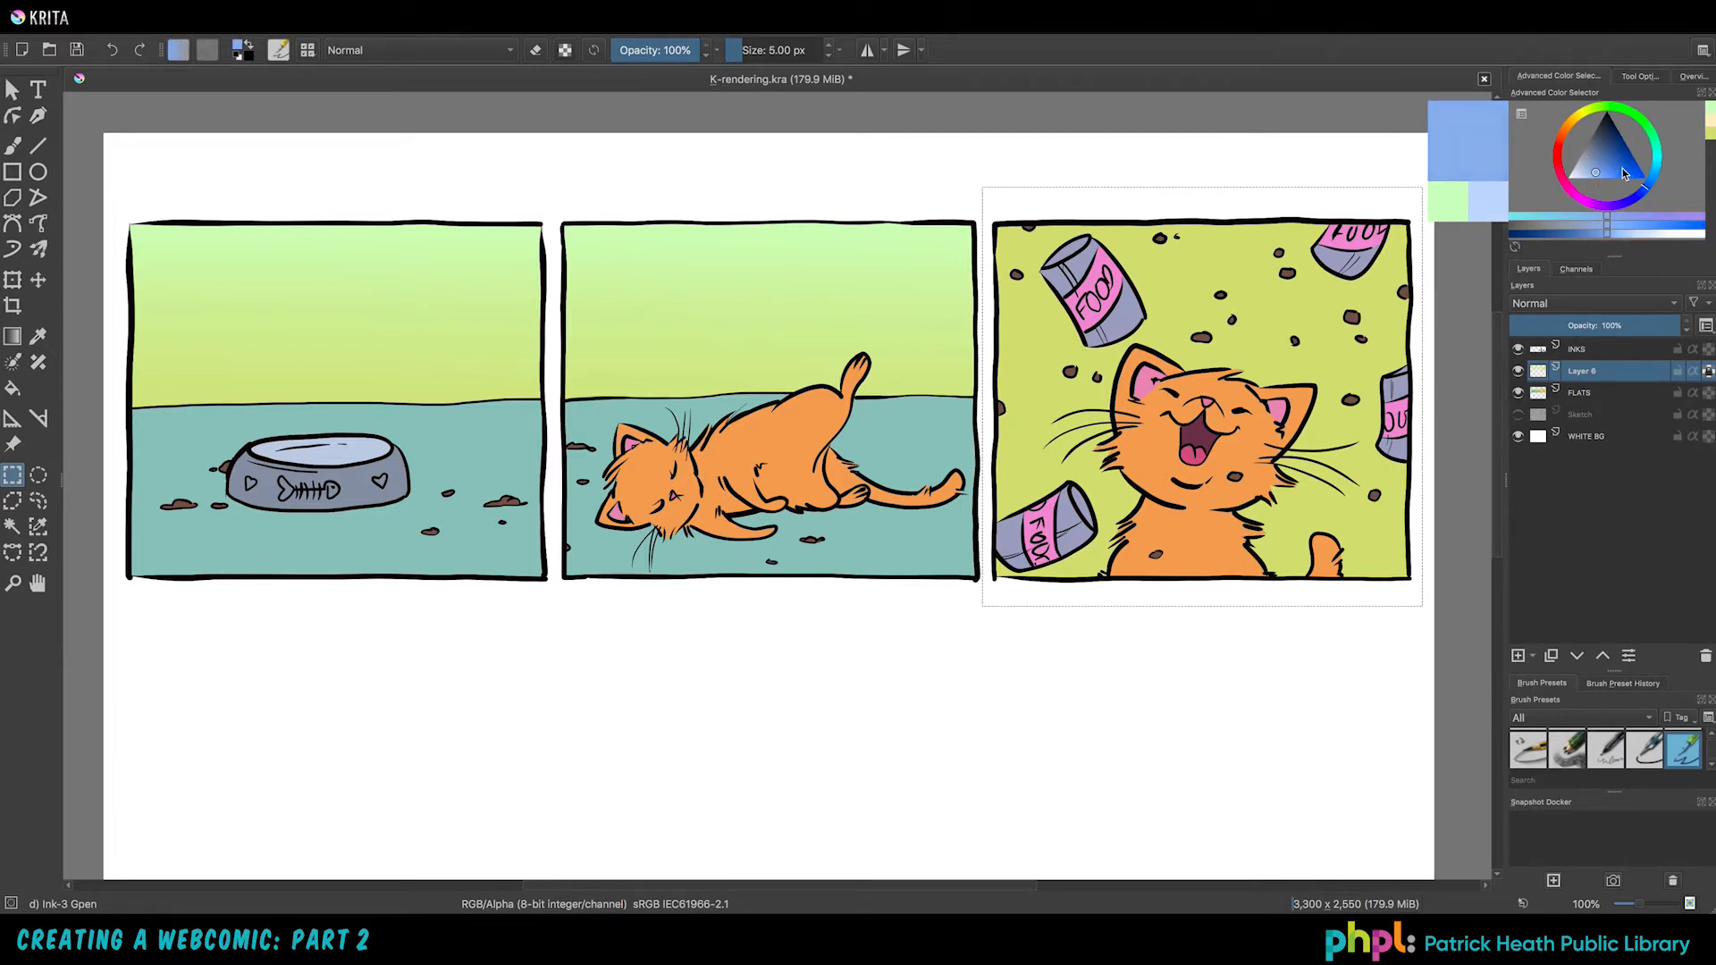
{"action": "left_click", "coordinate": [1099, 313]}
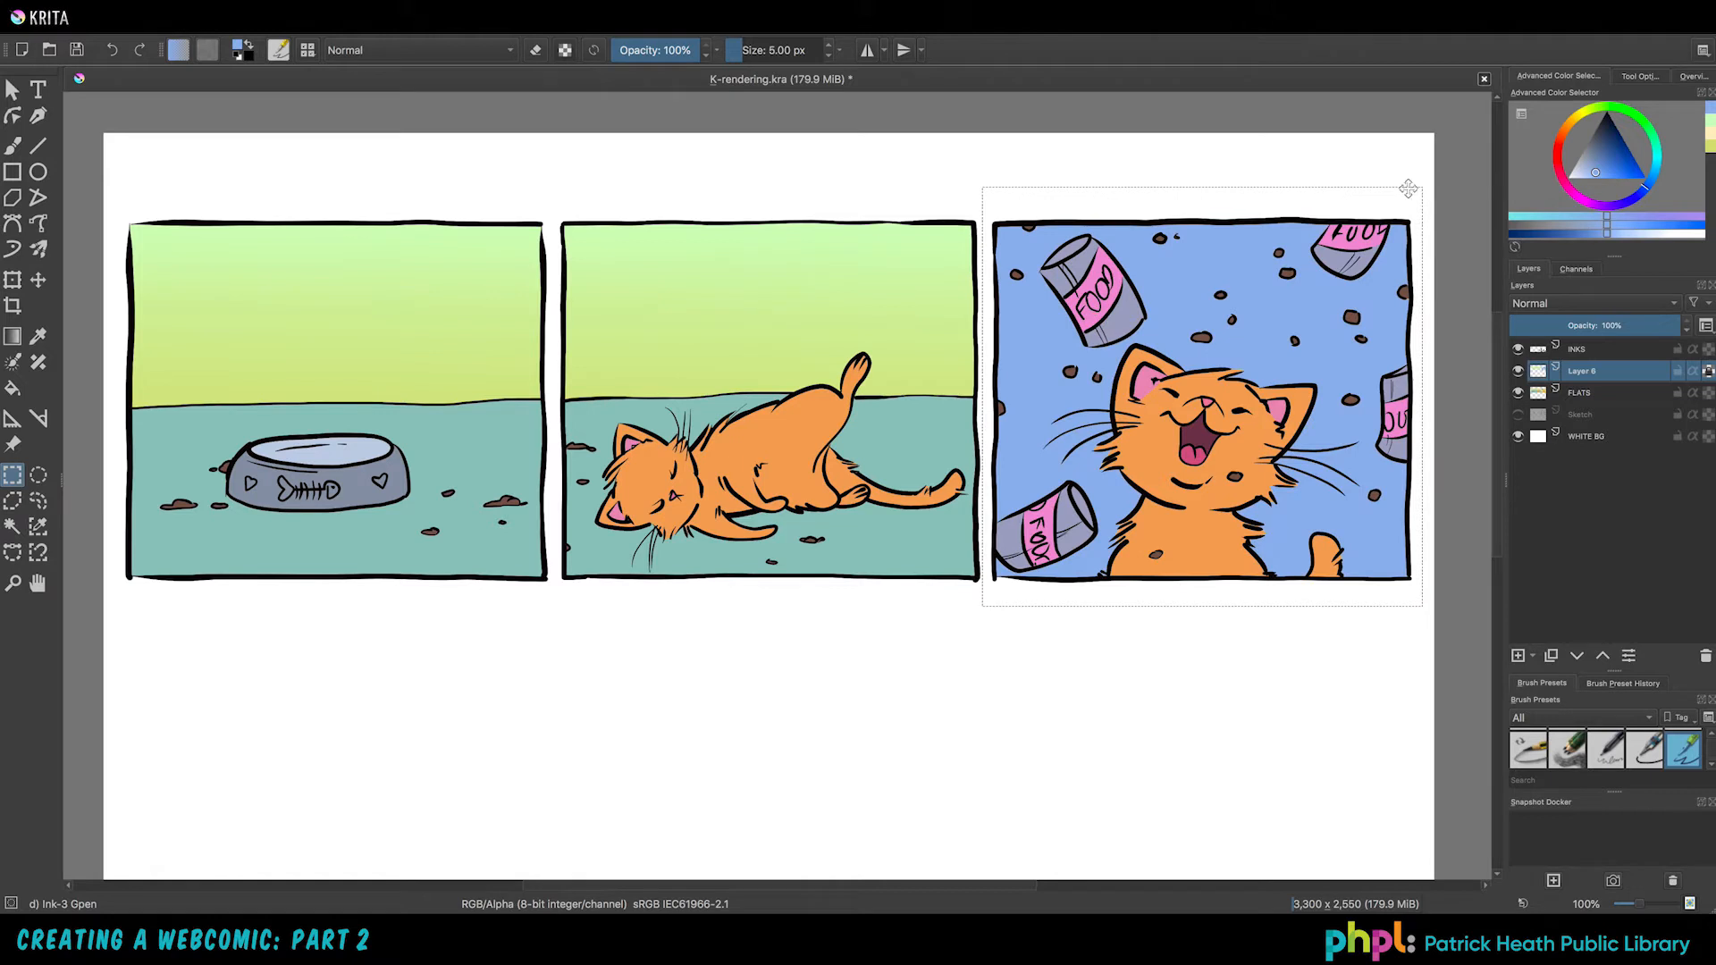
Step: Choose a teal green and apply a gradient downwards from the upper edge of the third panel's blue background
{"action": "left_click", "coordinate": [1537, 218]}
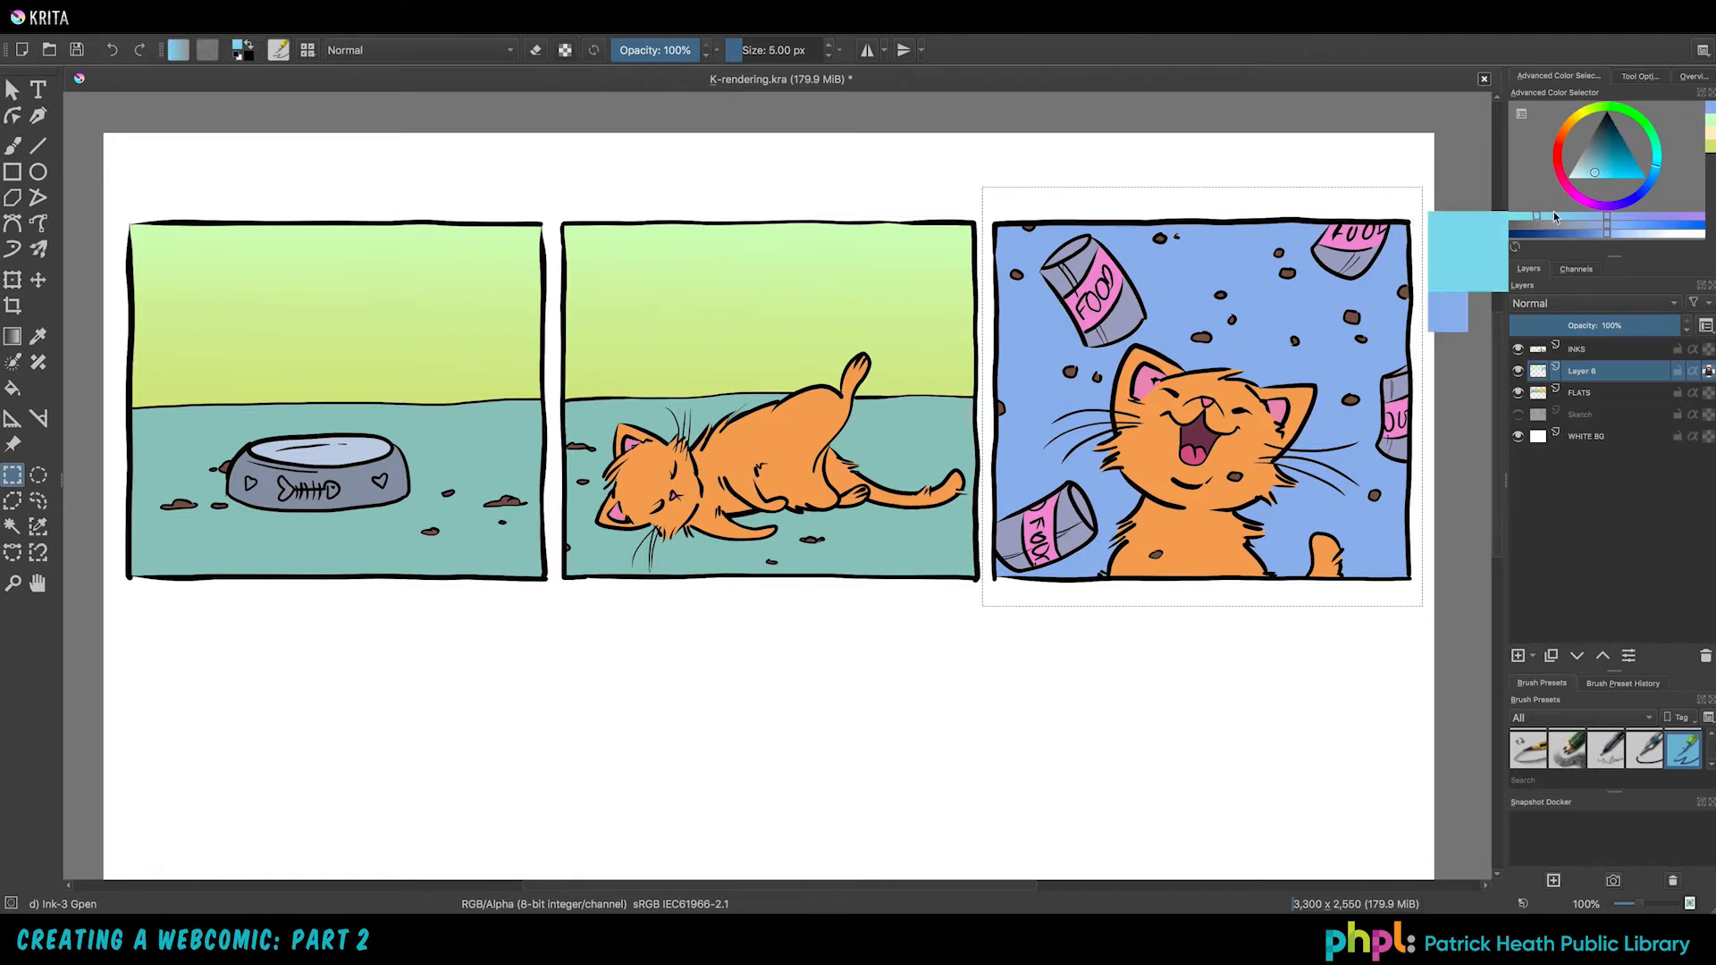
{"action": "left_click", "coordinate": [1600, 175]}
{"action": "left_click", "coordinate": [1519, 220]}
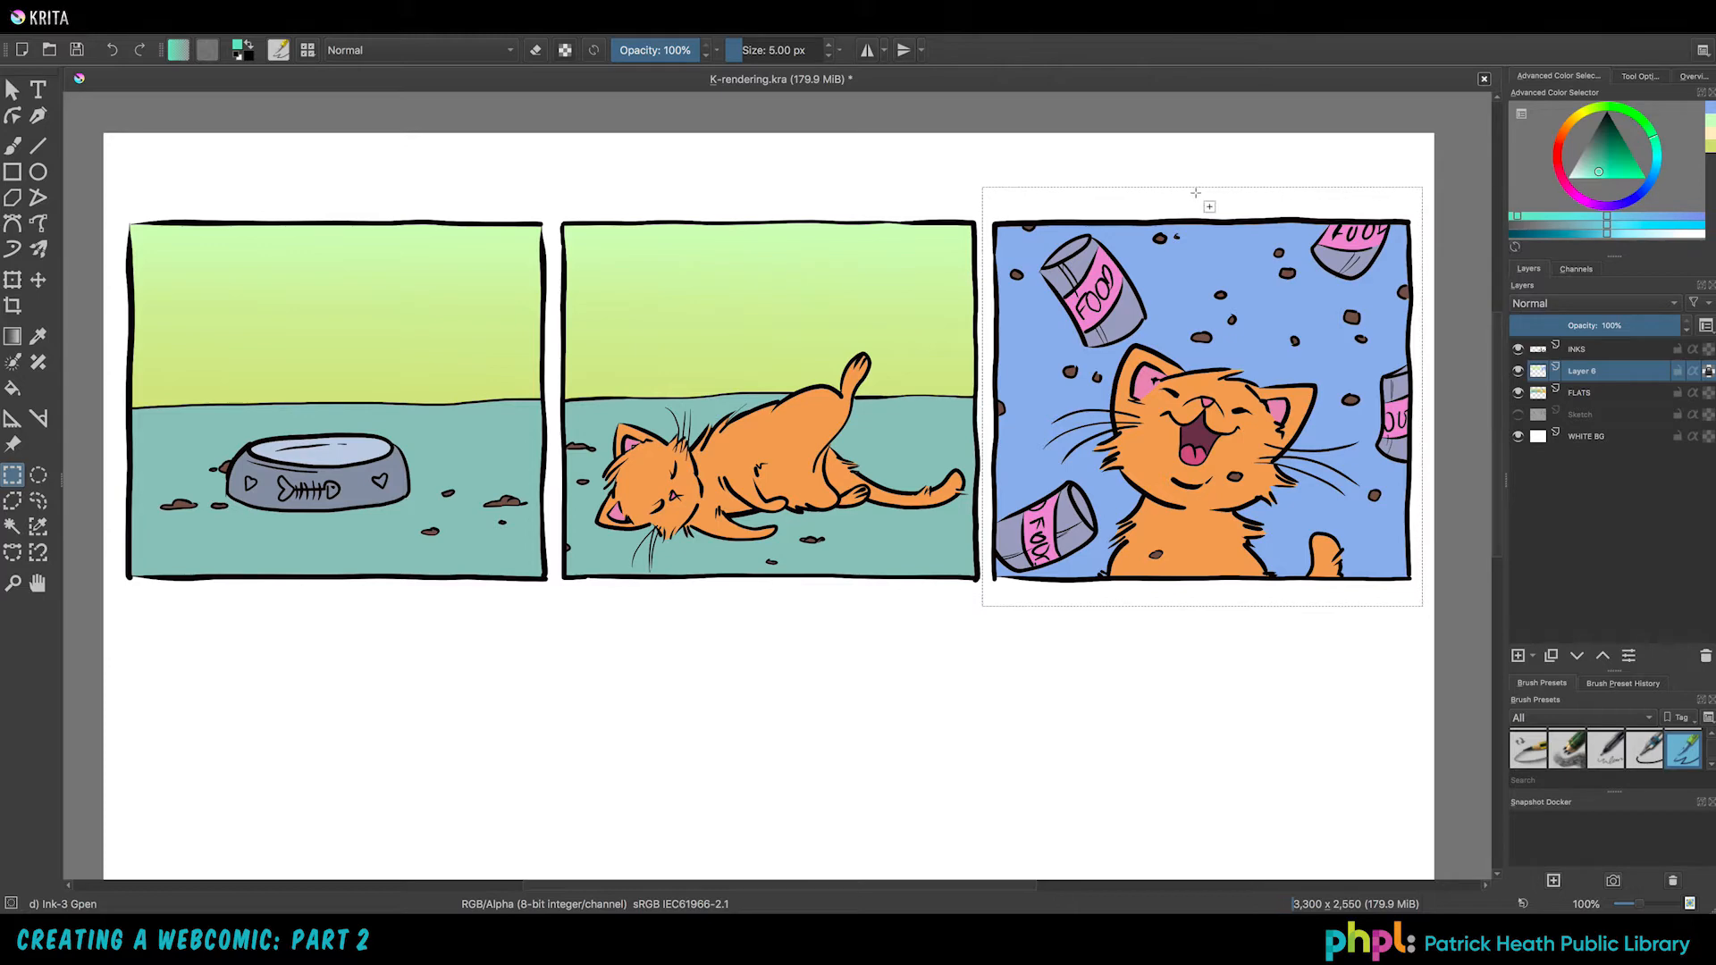
{"action": "key", "text": "g"}
{"action": "left_click_drag", "start_coordinate": [1199, 167], "coordinate": [1200, 478]}
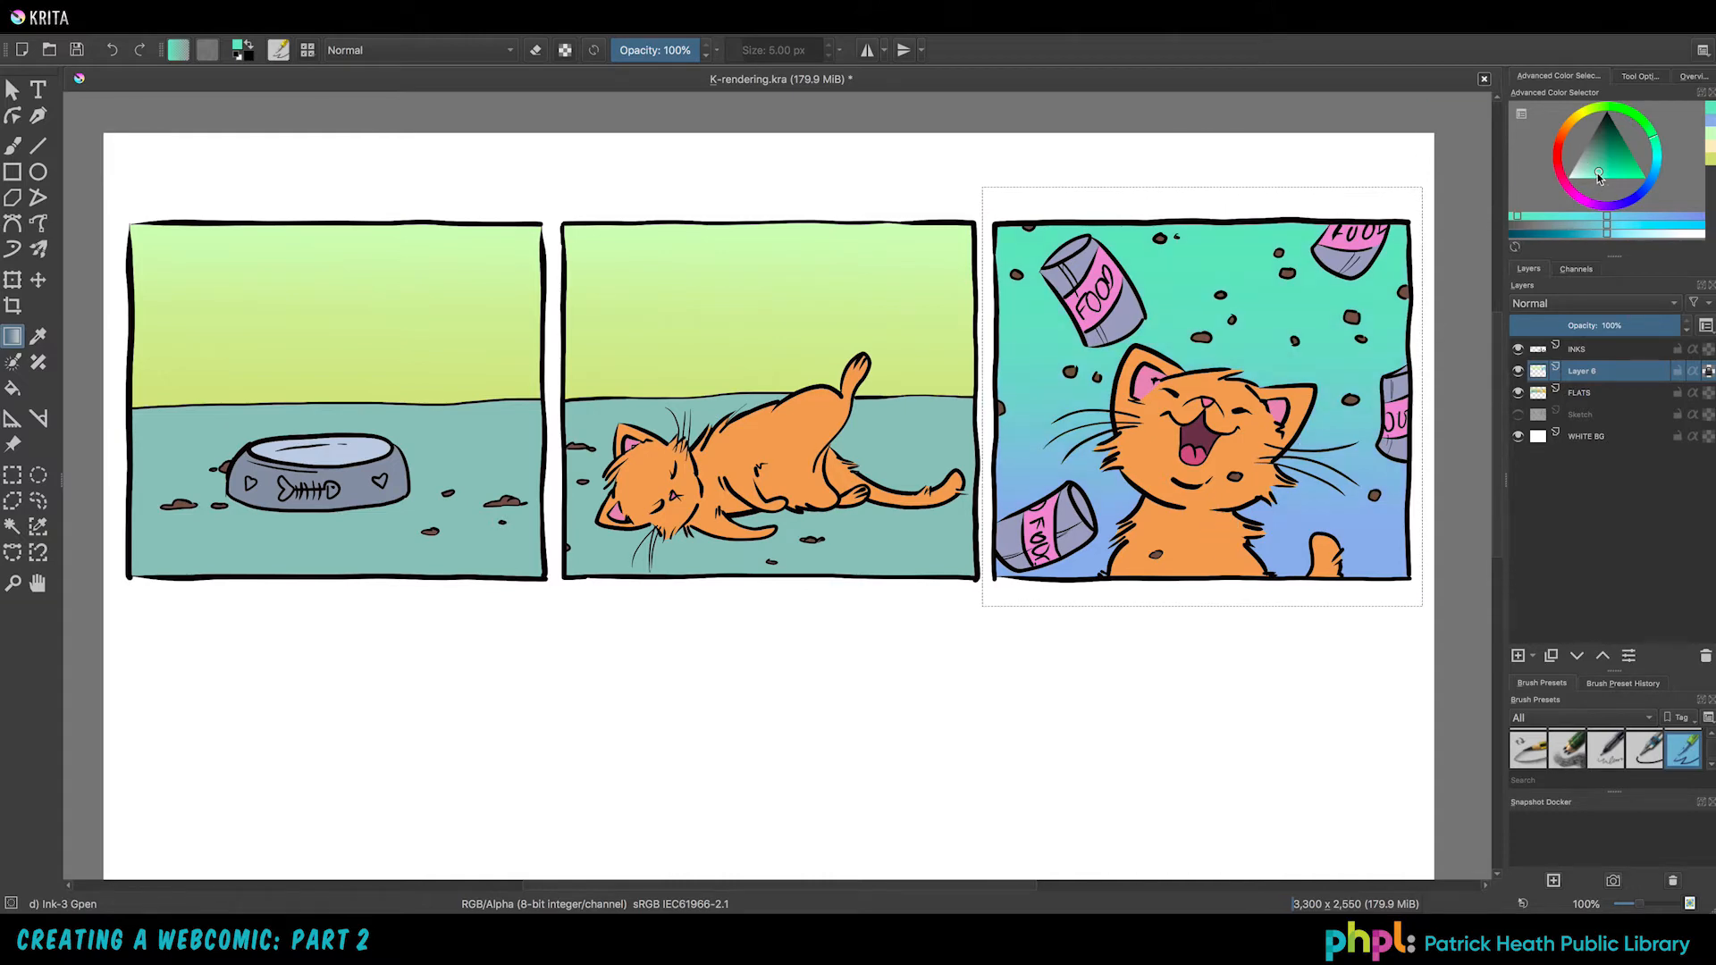
Step: Lighten the colour to a pale mint and layer longer downward gradients over the third panel's background
{"action": "left_click_drag", "start_coordinate": [1599, 176], "coordinate": [1584, 174]}
{"action": "left_click_drag", "start_coordinate": [1200, 165], "coordinate": [1201, 384]}
{"action": "left_click_drag", "start_coordinate": [1197, 165], "coordinate": [1204, 402]}
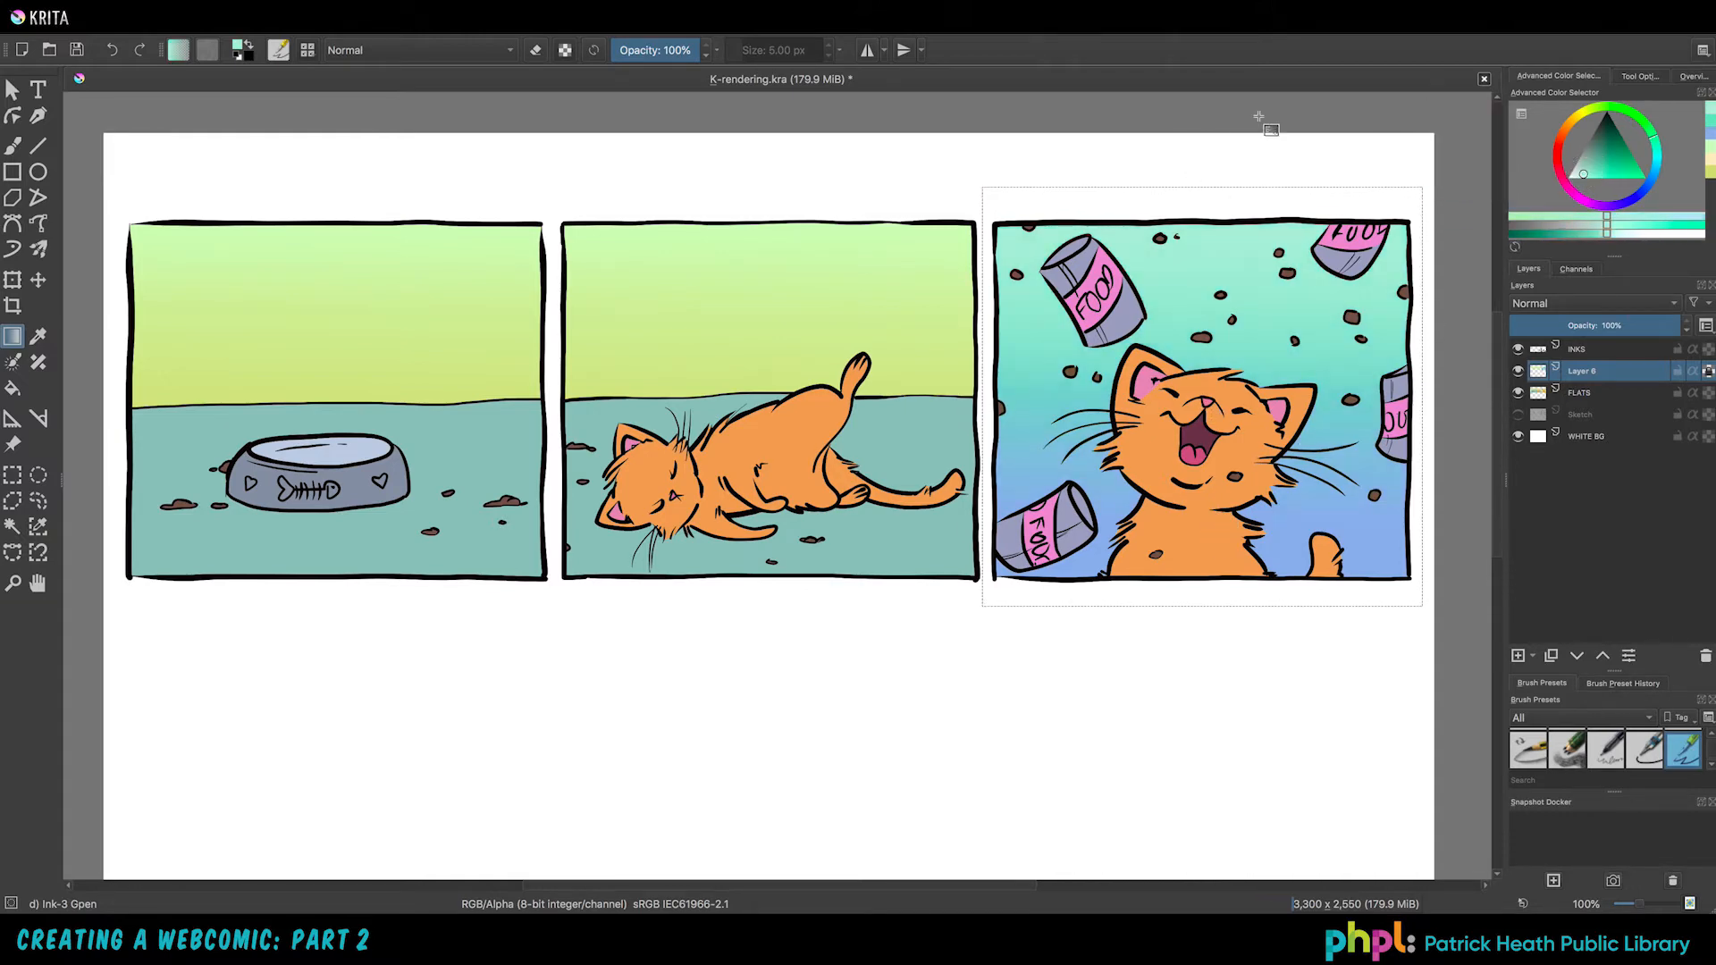
{"action": "left_click_drag", "start_coordinate": [1197, 179], "coordinate": [1206, 657]}
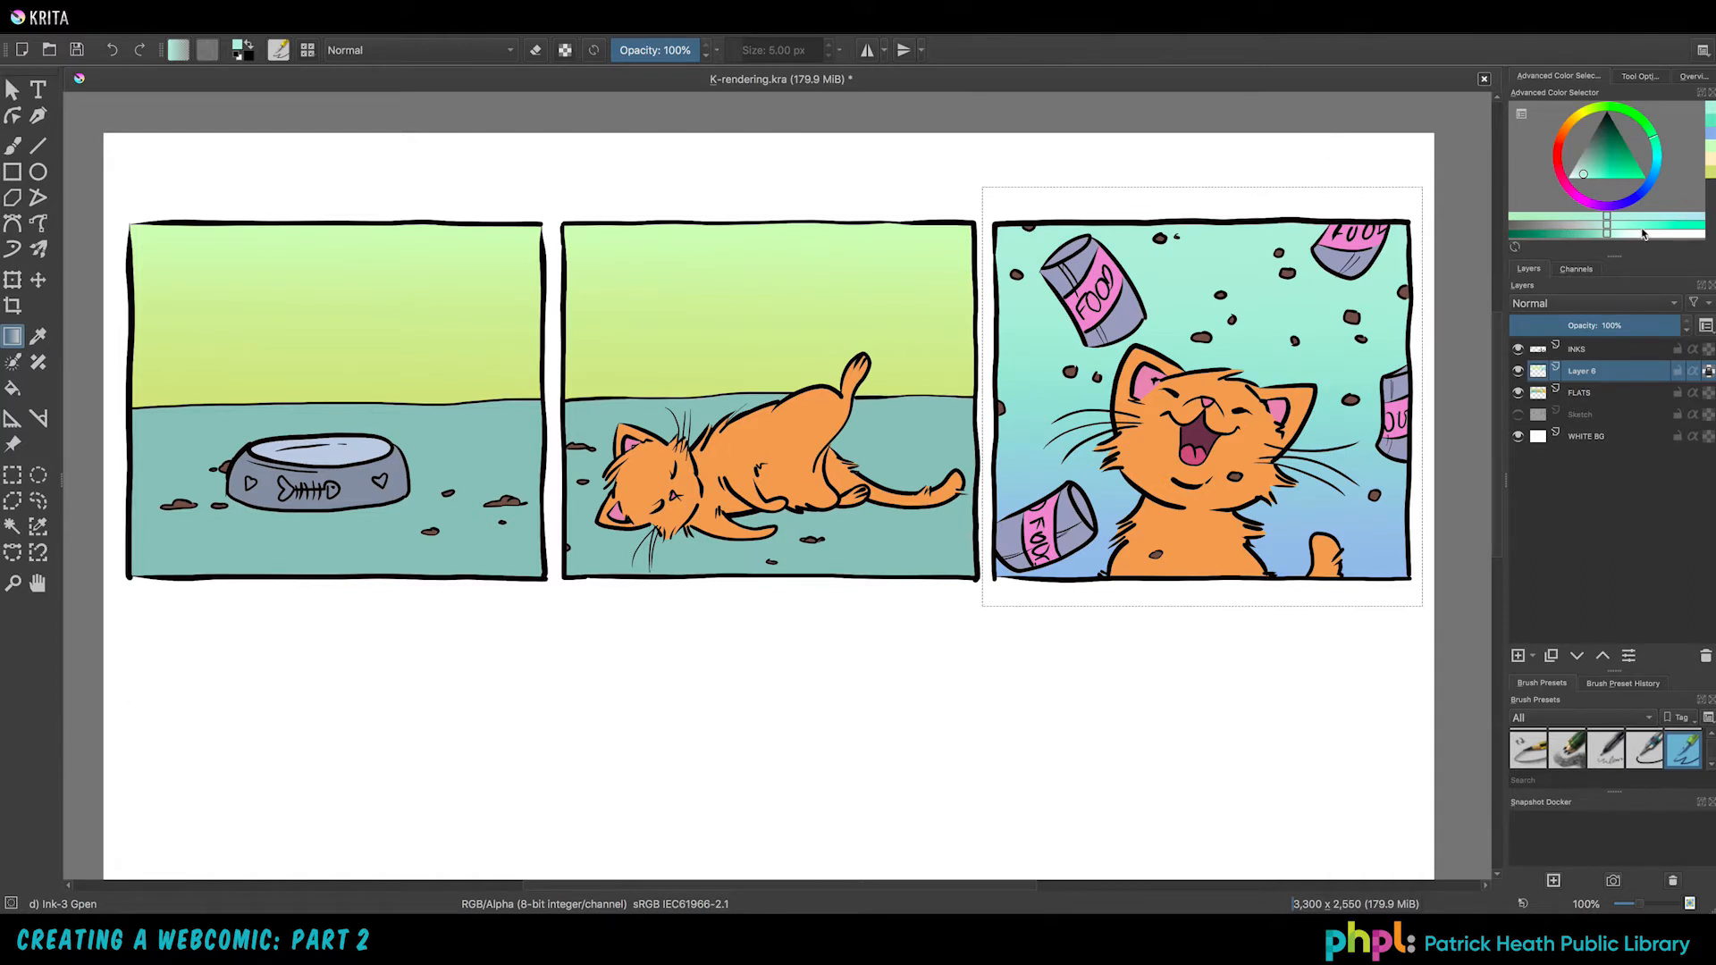
Step: Add a short near-white gradient at the upper edge of the third panel's background, then deselect
{"action": "left_click_drag", "start_coordinate": [1587, 174], "coordinate": [1576, 174]}
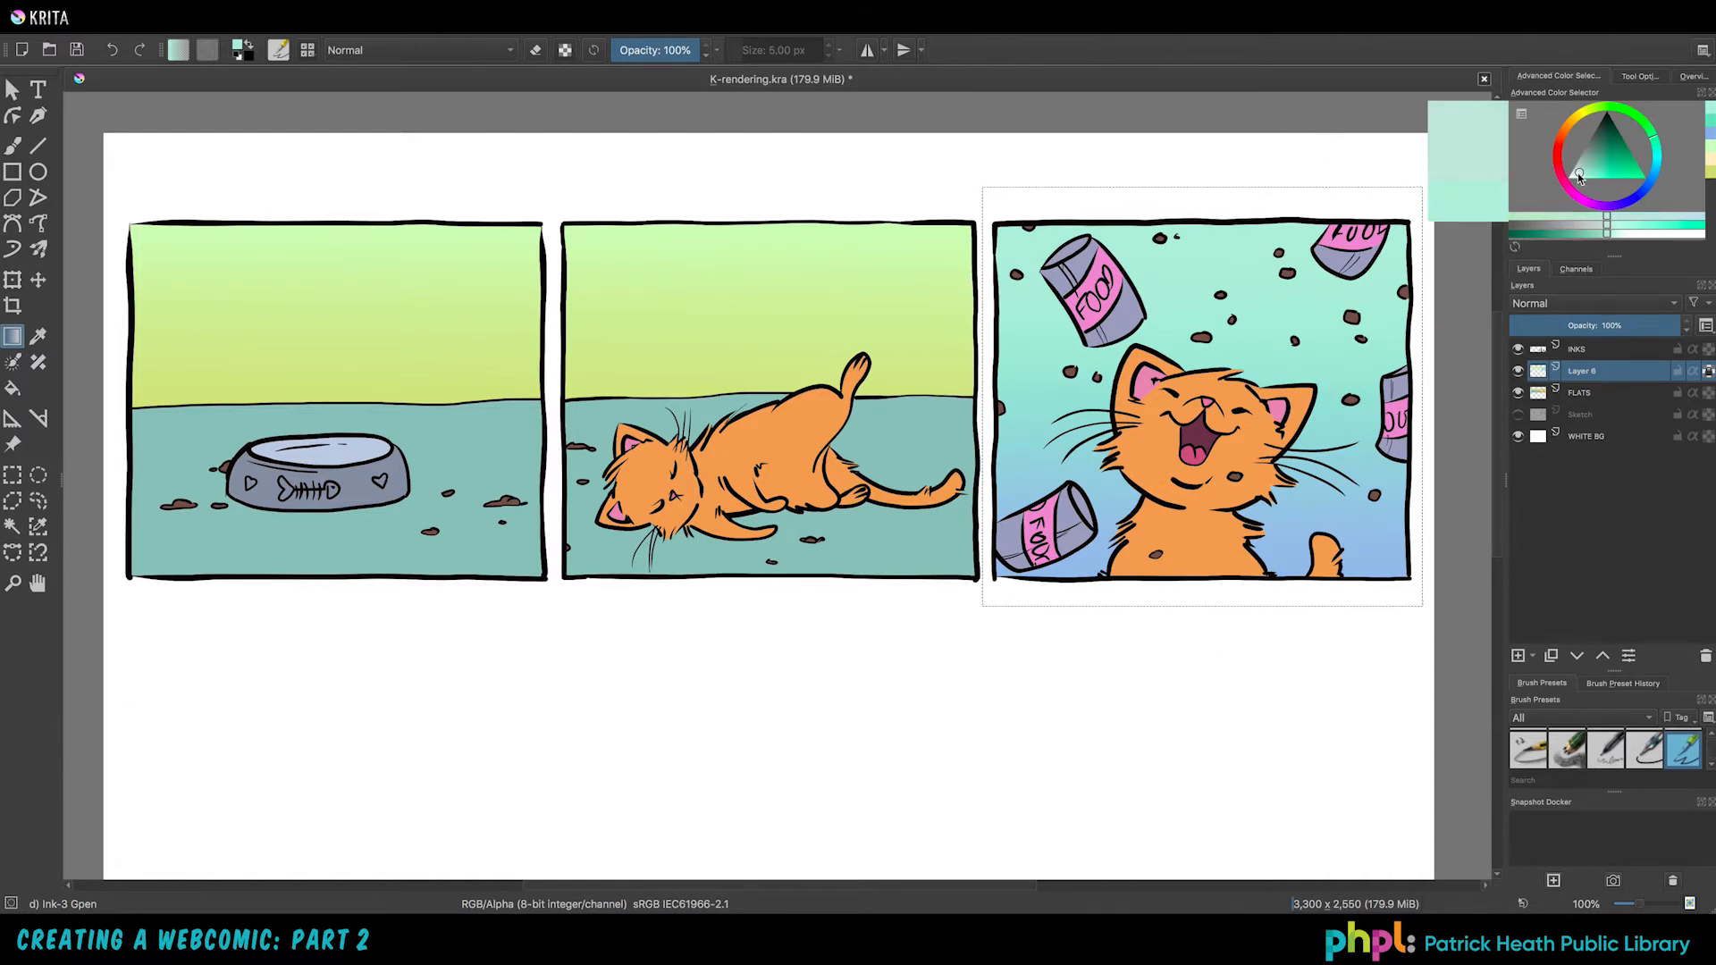
{"action": "left_click", "coordinate": [1638, 235]}
{"action": "left_click_drag", "start_coordinate": [1638, 234], "coordinate": [1622, 235]}
{"action": "left_click_drag", "start_coordinate": [1202, 161], "coordinate": [1220, 274]}
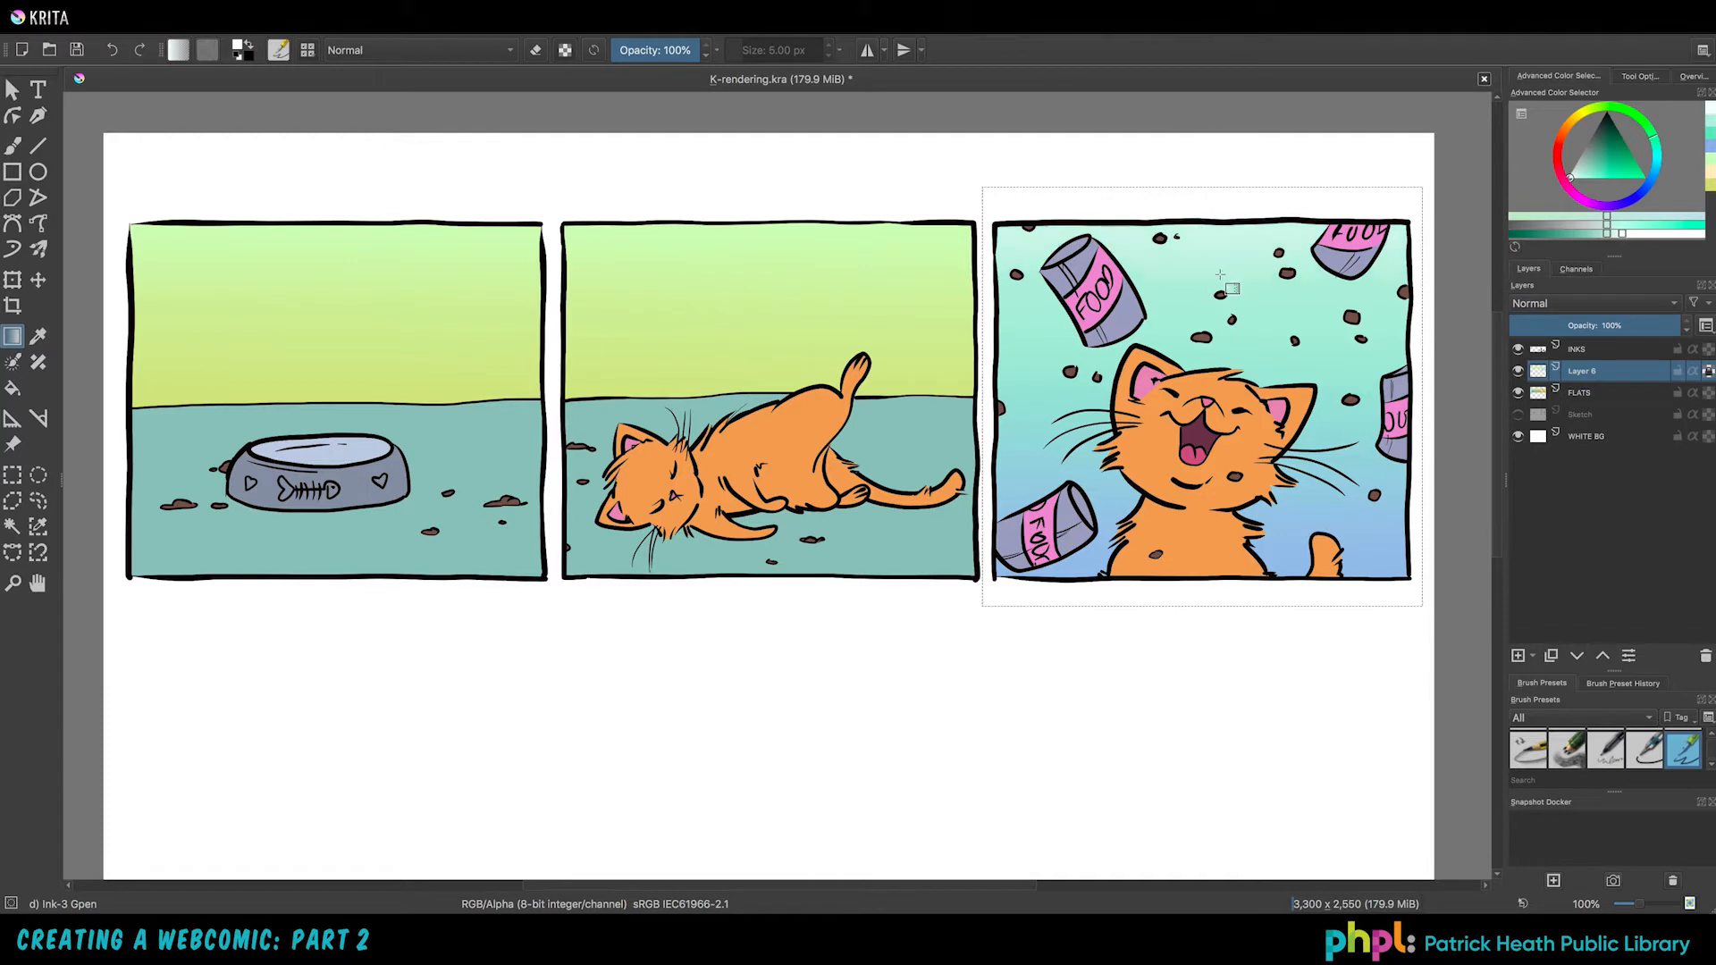
{"action": "key", "text": "ctrl+shift+a"}
Step: Sample the wall's light green and outline a peaked polygonal selection along the upper walls of the first two panels
{"action": "left_click", "coordinate": [15, 502]}
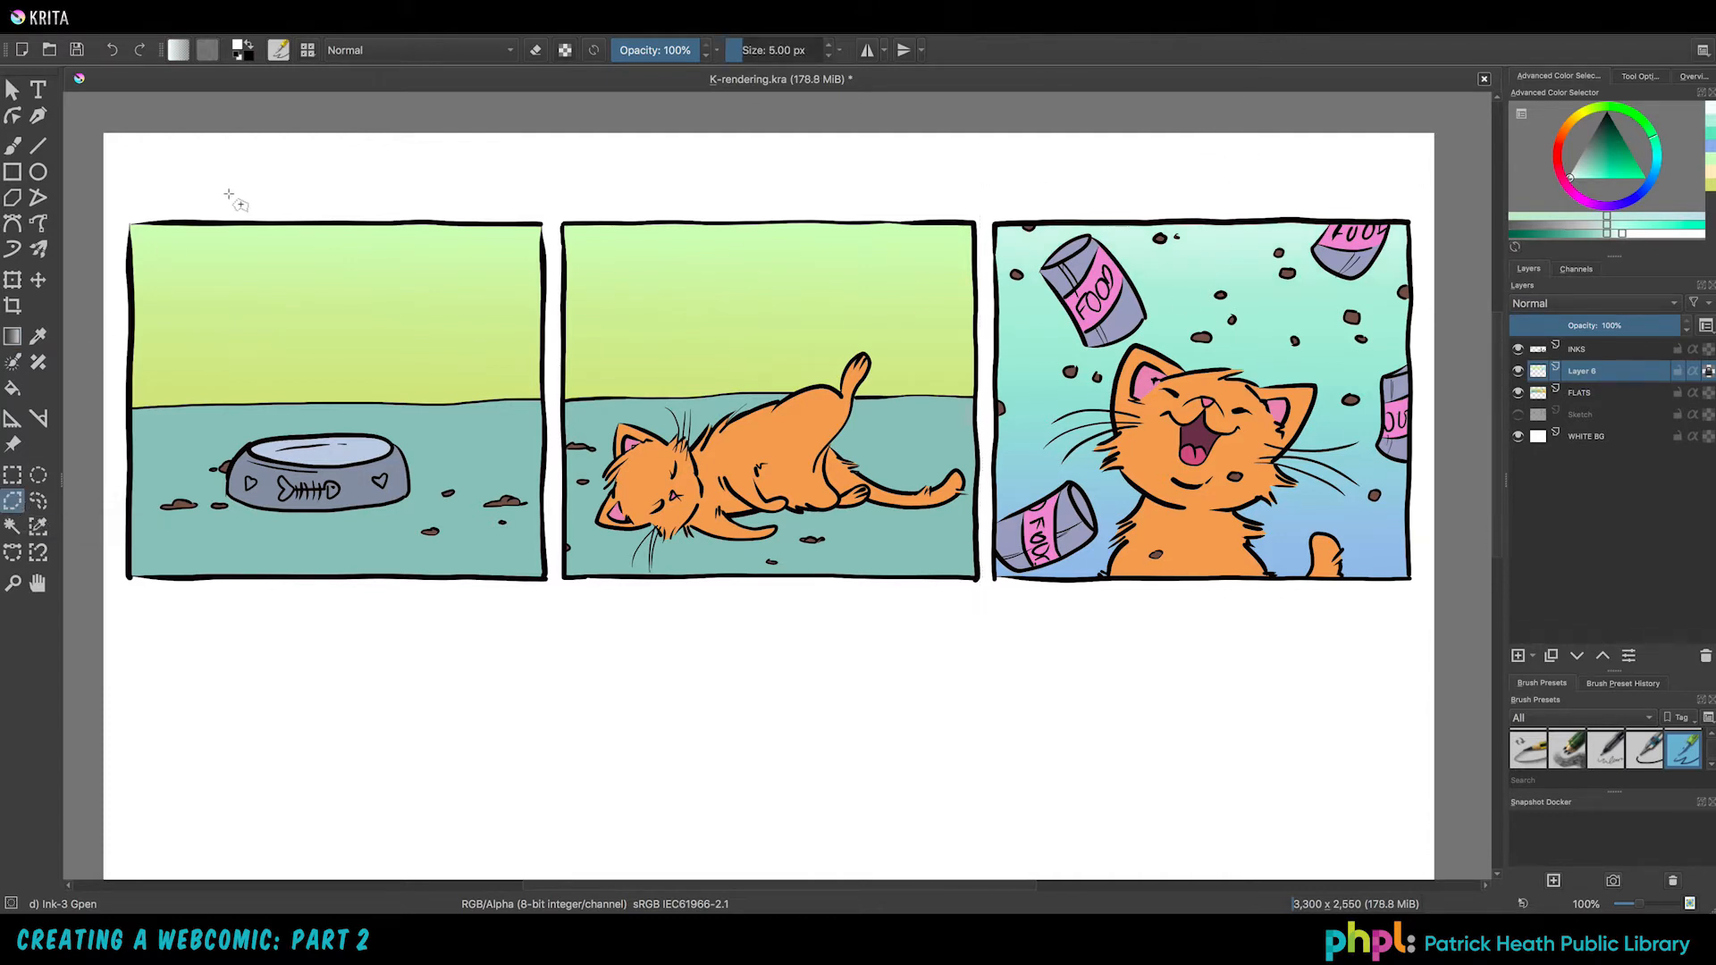
{"action": "left_click", "coordinate": [129, 270], "text": "ctrl"}
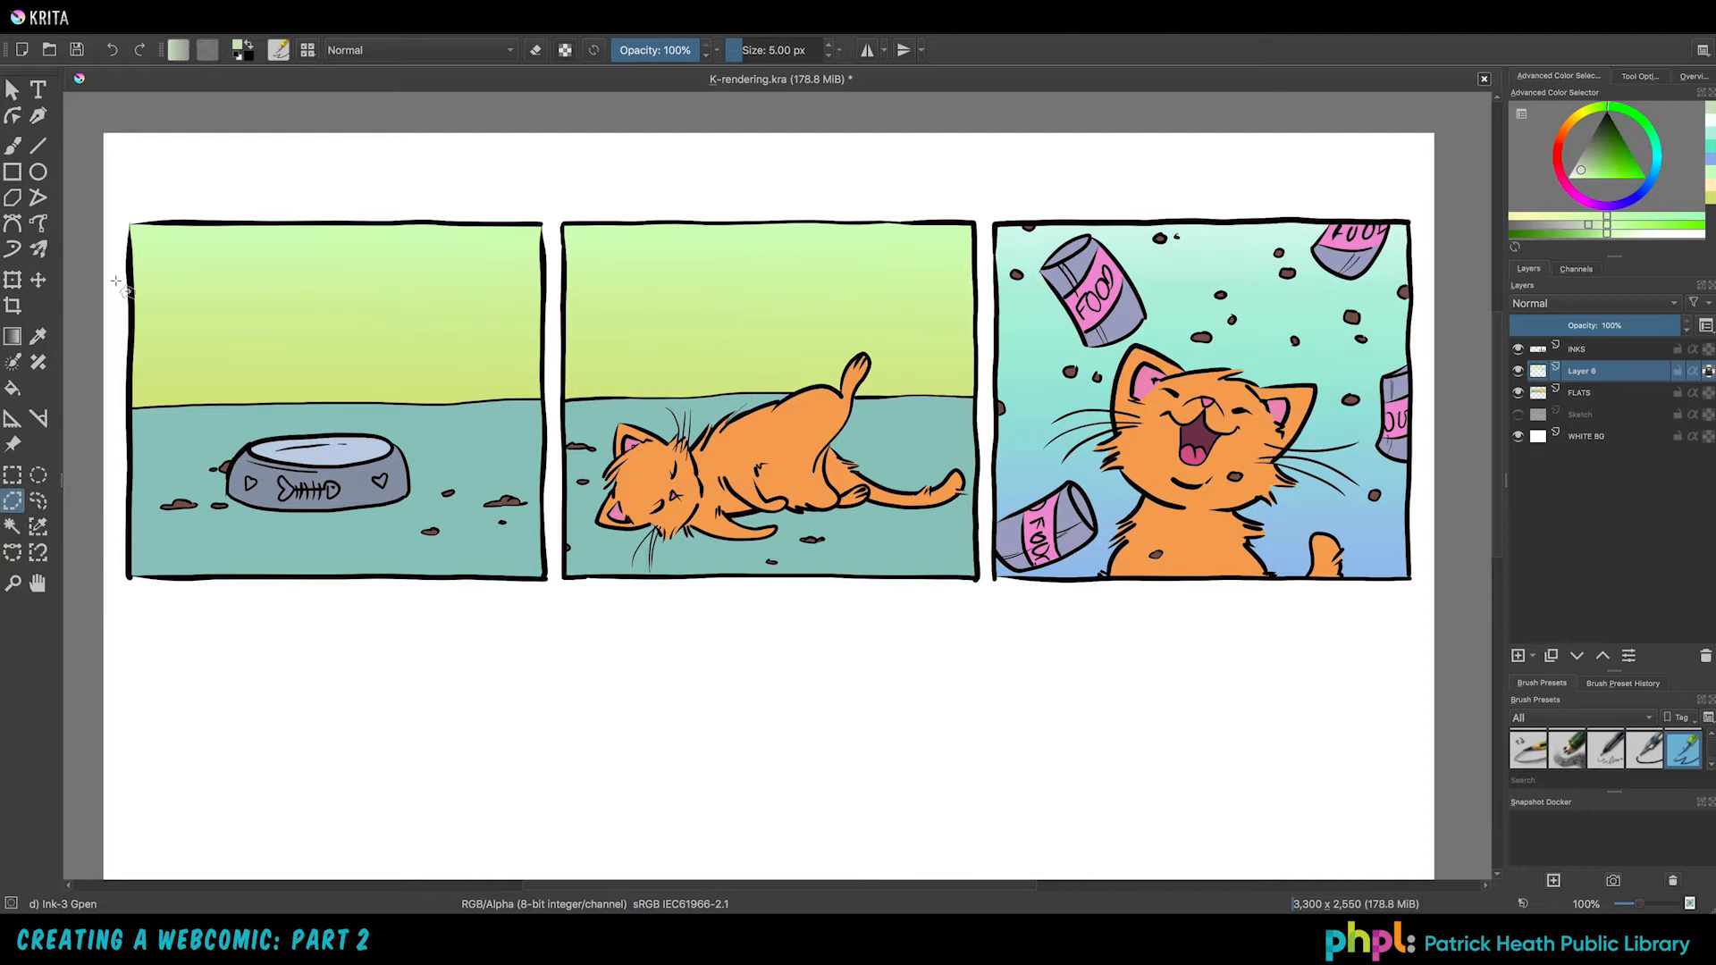
{"action": "left_click", "coordinate": [284, 248]}
{"action": "left_click", "coordinate": [552, 272]}
{"action": "left_click", "coordinate": [555, 257]}
{"action": "left_click", "coordinate": [798, 242]}
{"action": "left_click", "coordinate": [980, 268]}
{"action": "left_click", "coordinate": [972, 182]}
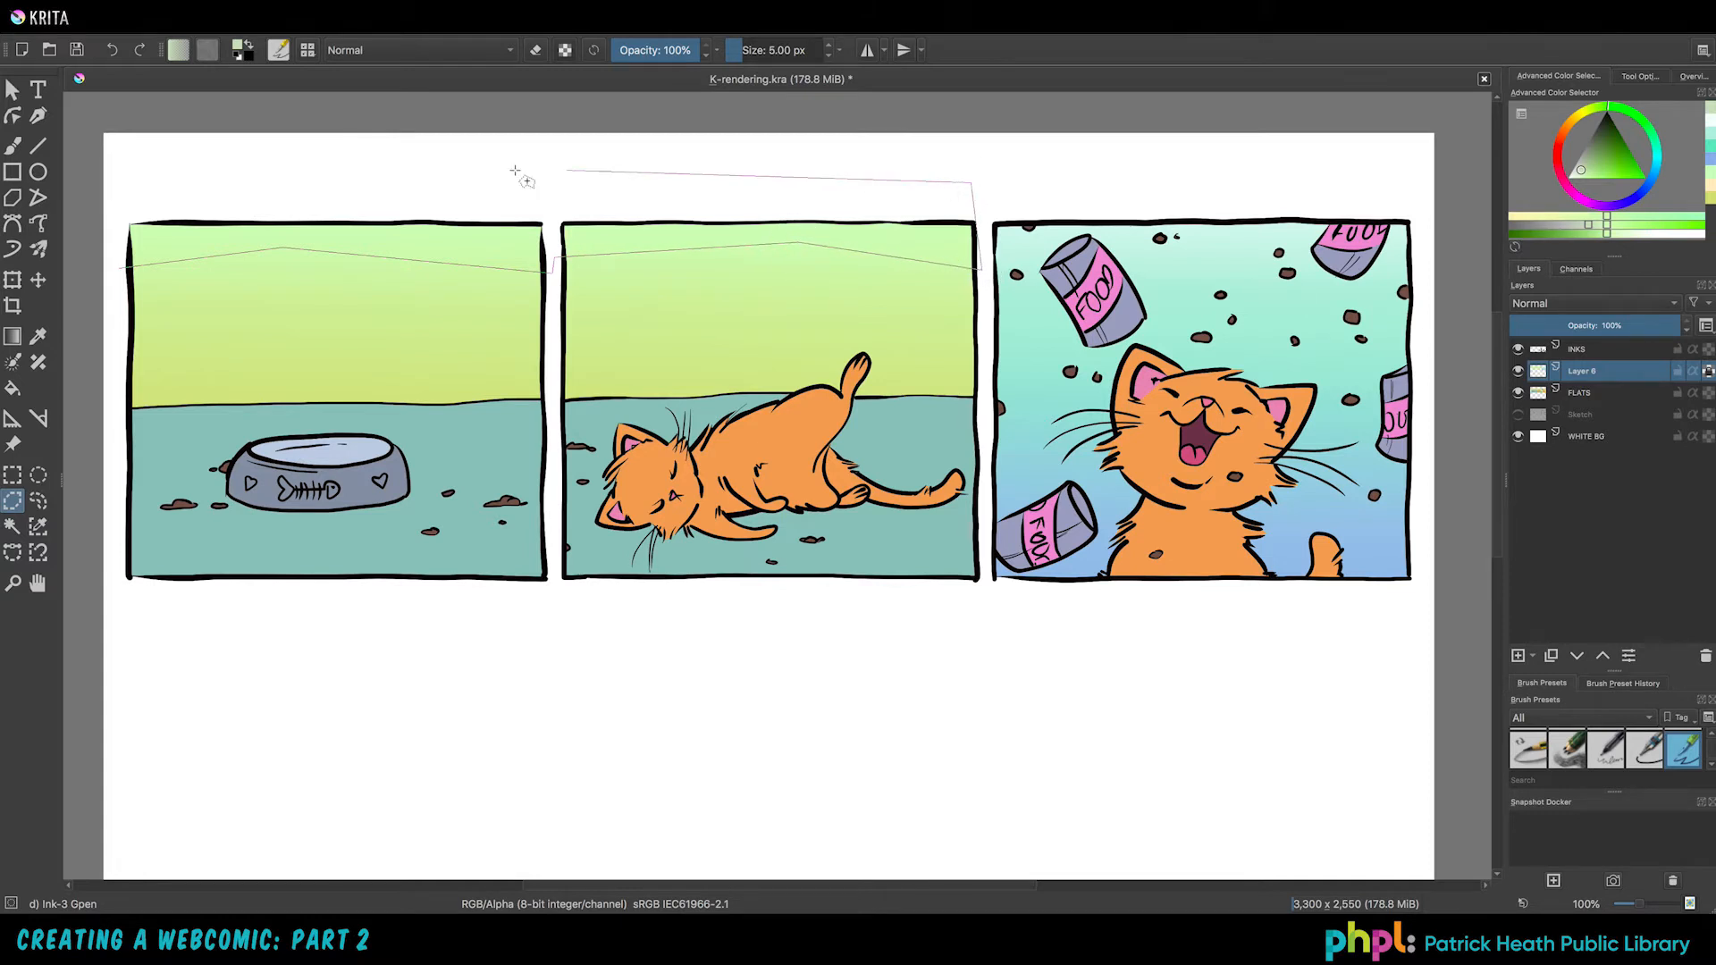
{"action": "left_click", "coordinate": [121, 177]}
{"action": "left_click", "coordinate": [120, 267]}
Step: Mix a darker greyish green, fill the peaked strip on the upper walls with it and deselect
{"action": "left_click", "coordinate": [1594, 220]}
{"action": "left_click_drag", "start_coordinate": [1598, 233], "coordinate": [1587, 225]}
{"action": "left_click", "coordinate": [1596, 231]}
{"action": "left_click_drag", "start_coordinate": [1591, 165], "coordinate": [1584, 161]}
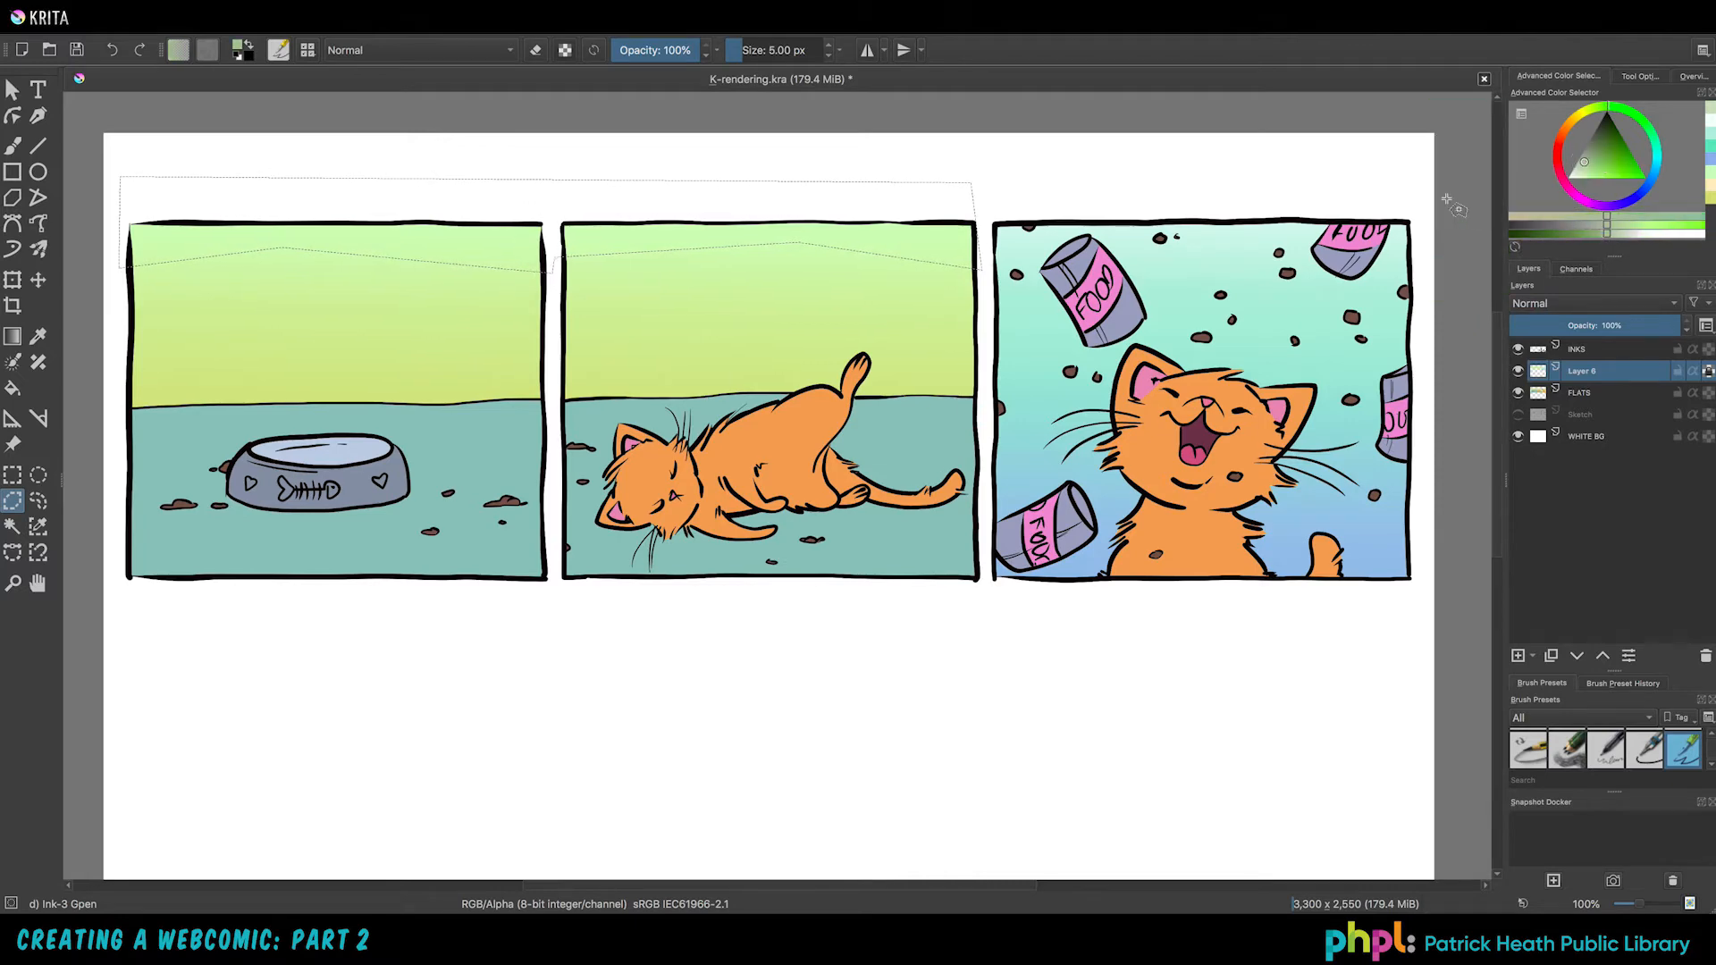
{"action": "key", "text": "shift+BackSpace"}
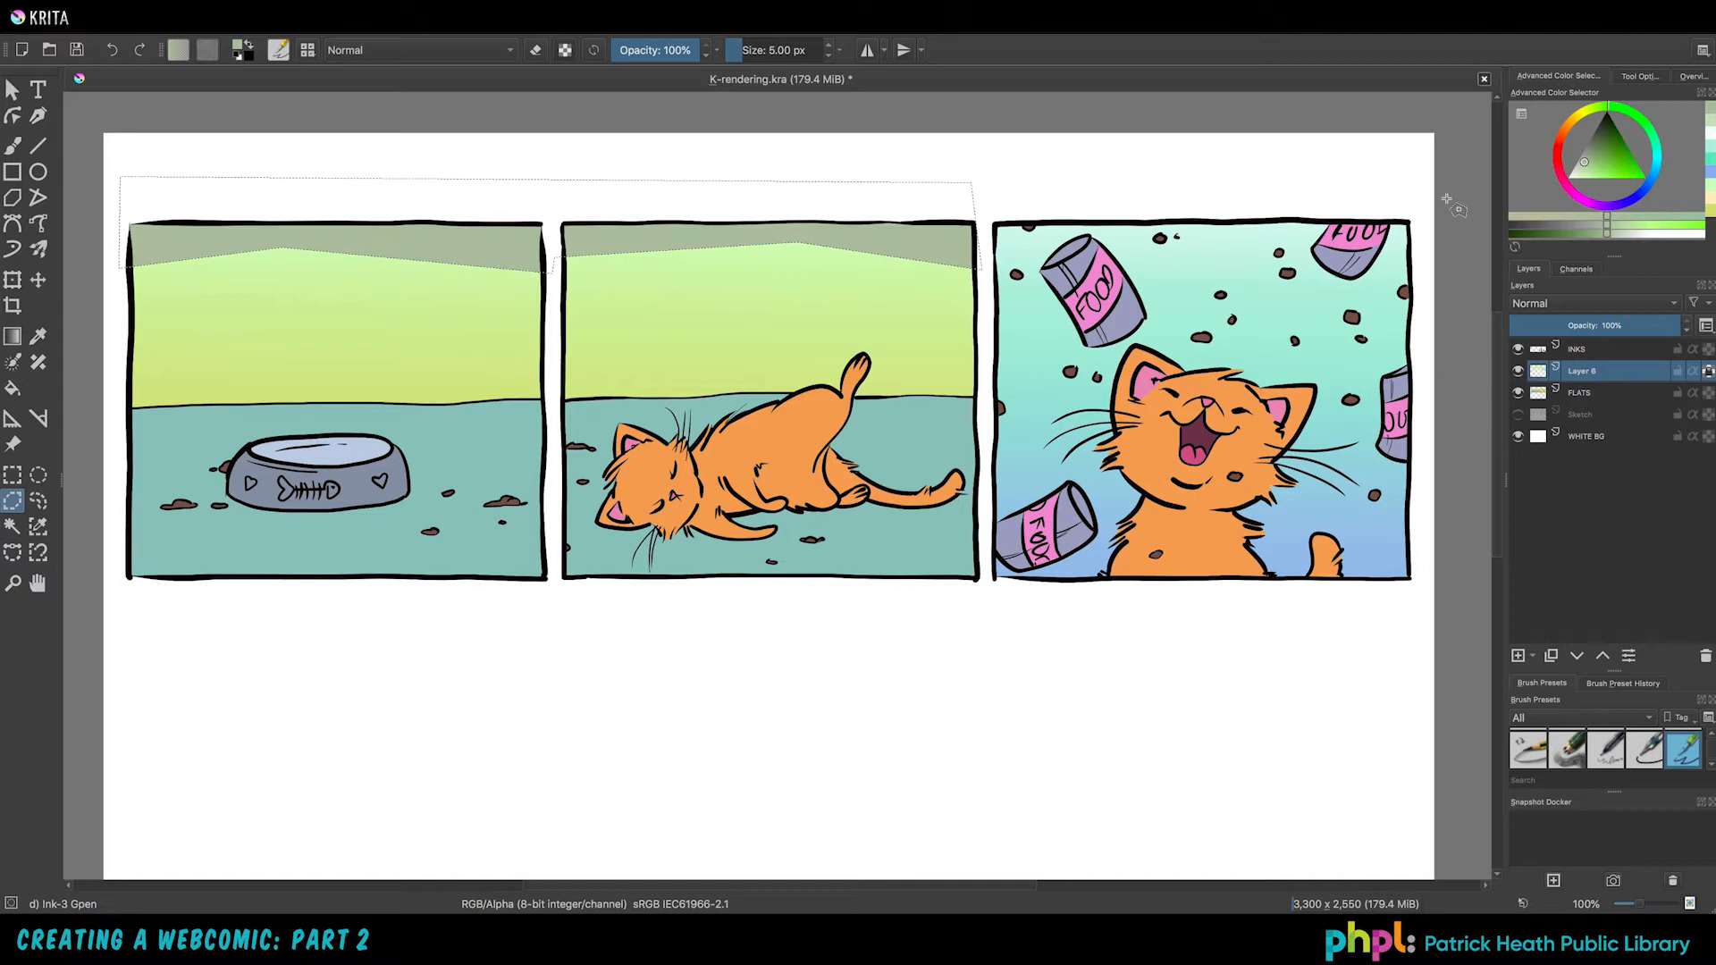
{"action": "left_click", "coordinate": [1586, 166]}
{"action": "key", "text": "shift+BackSpace"}
{"action": "left_click", "coordinate": [1587, 171]}
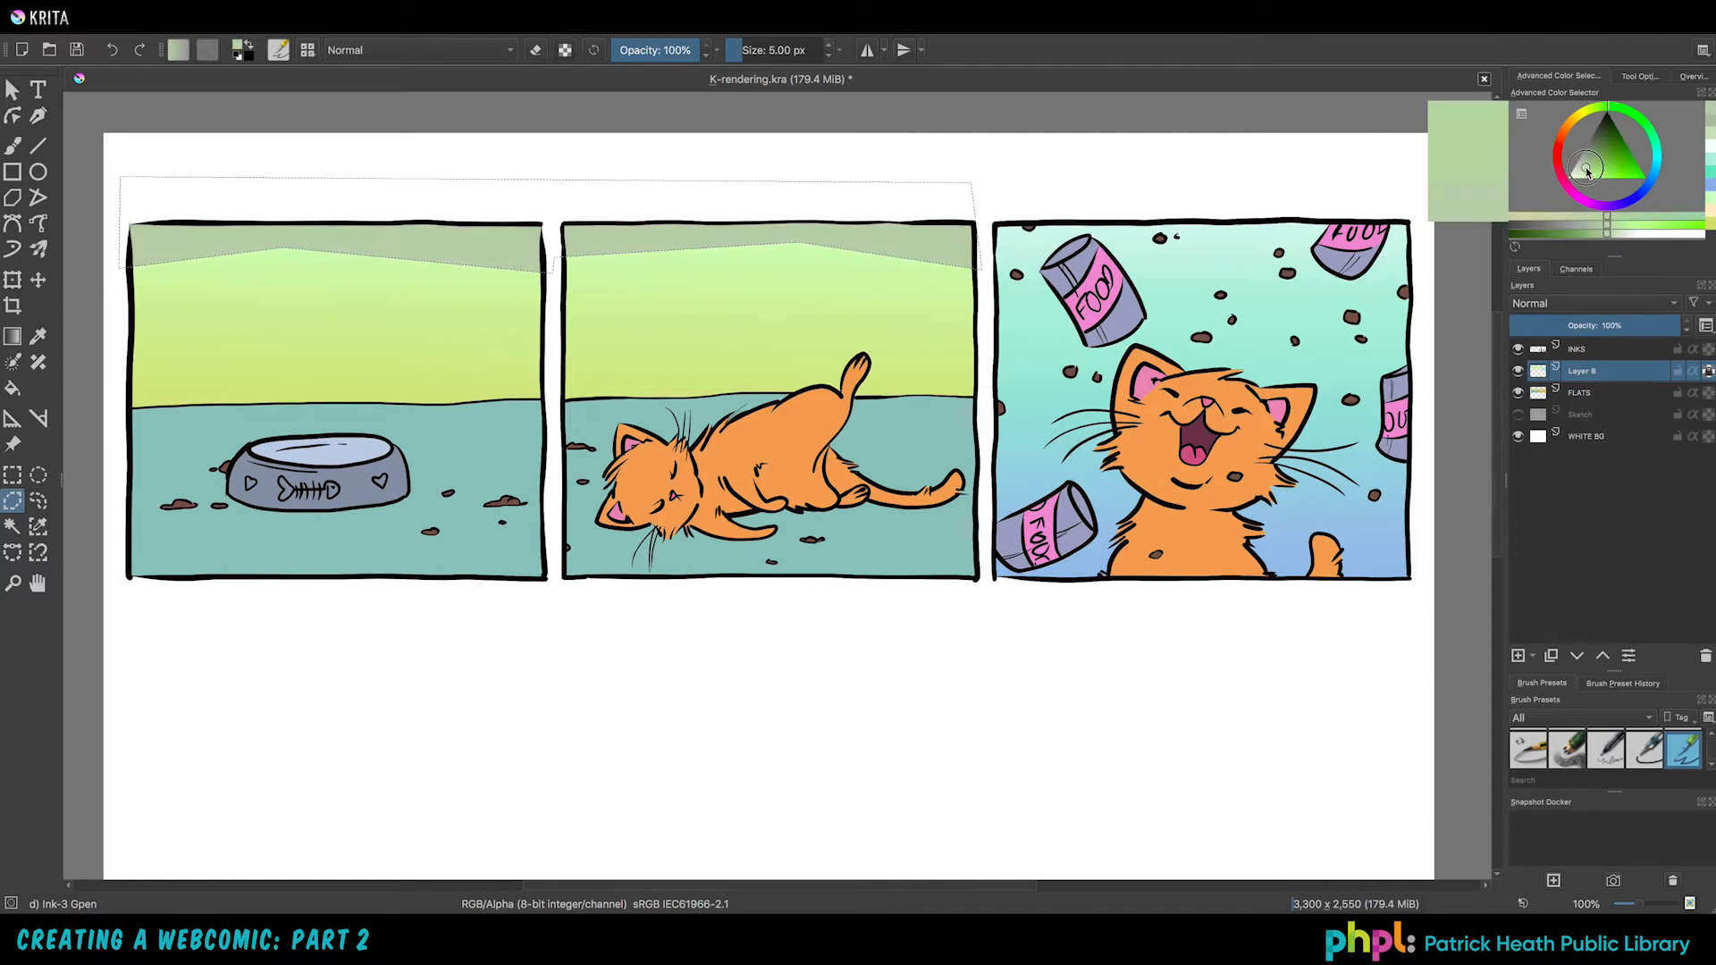
{"action": "key", "text": "ctrl+shift+a"}
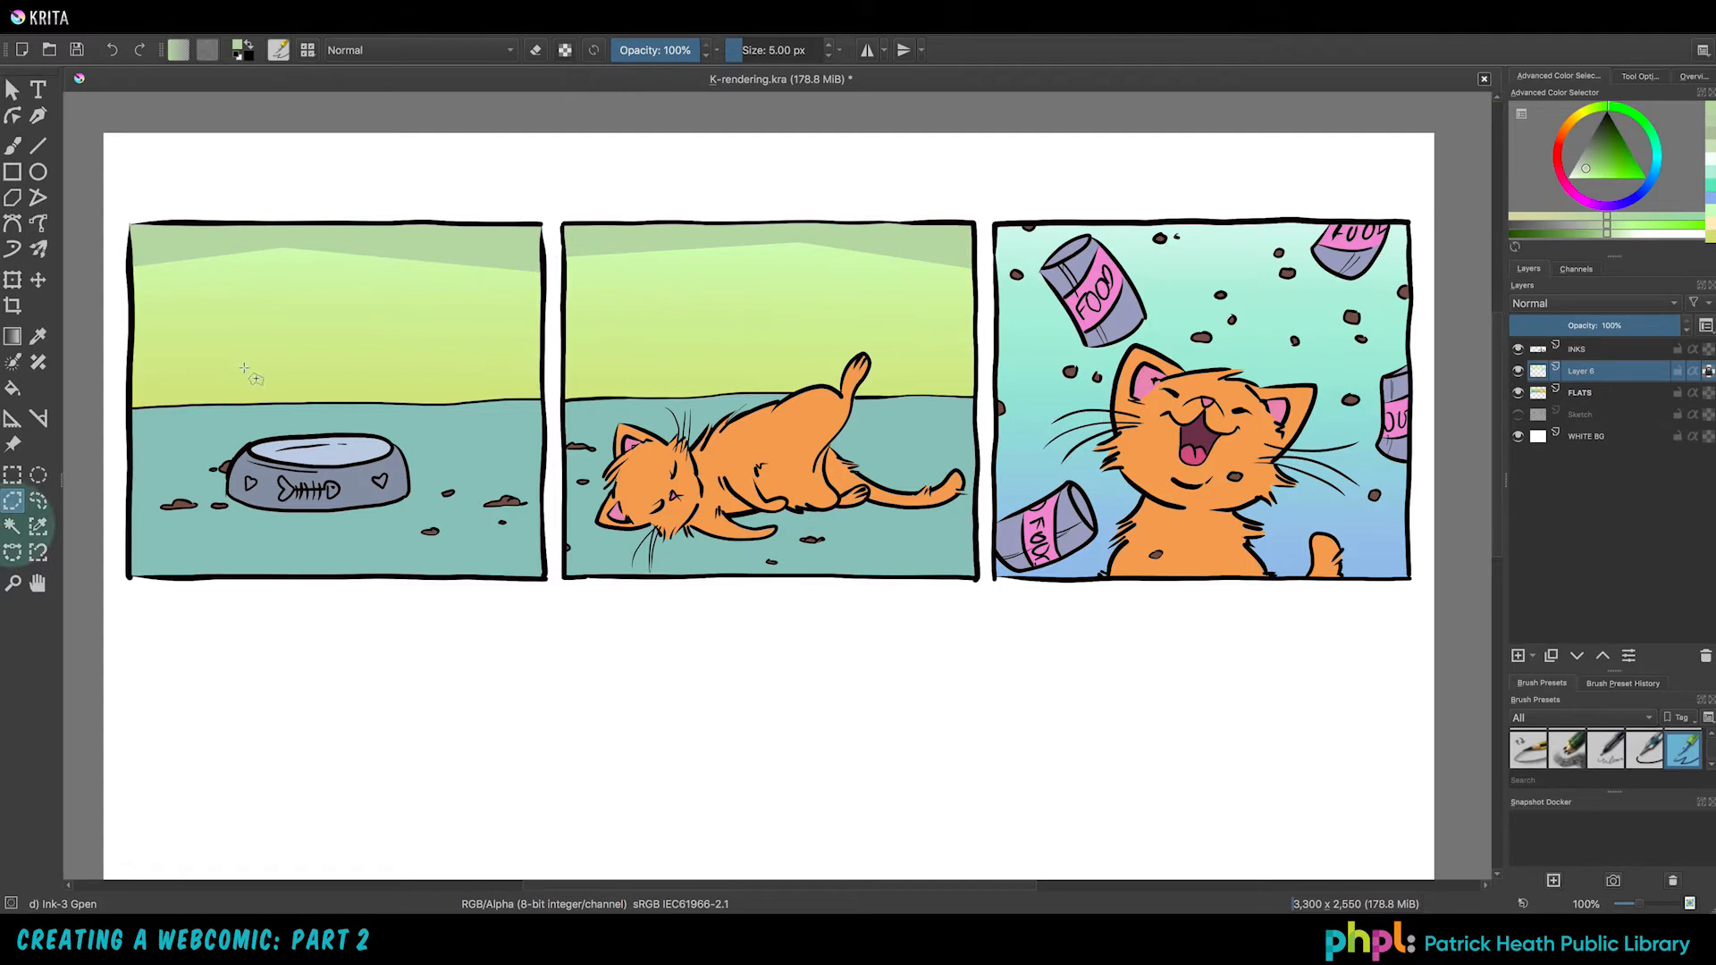
Step: Select the teal floors of the first two panels with Contiguous Selection in add mode
{"action": "left_click", "coordinate": [14, 528]}
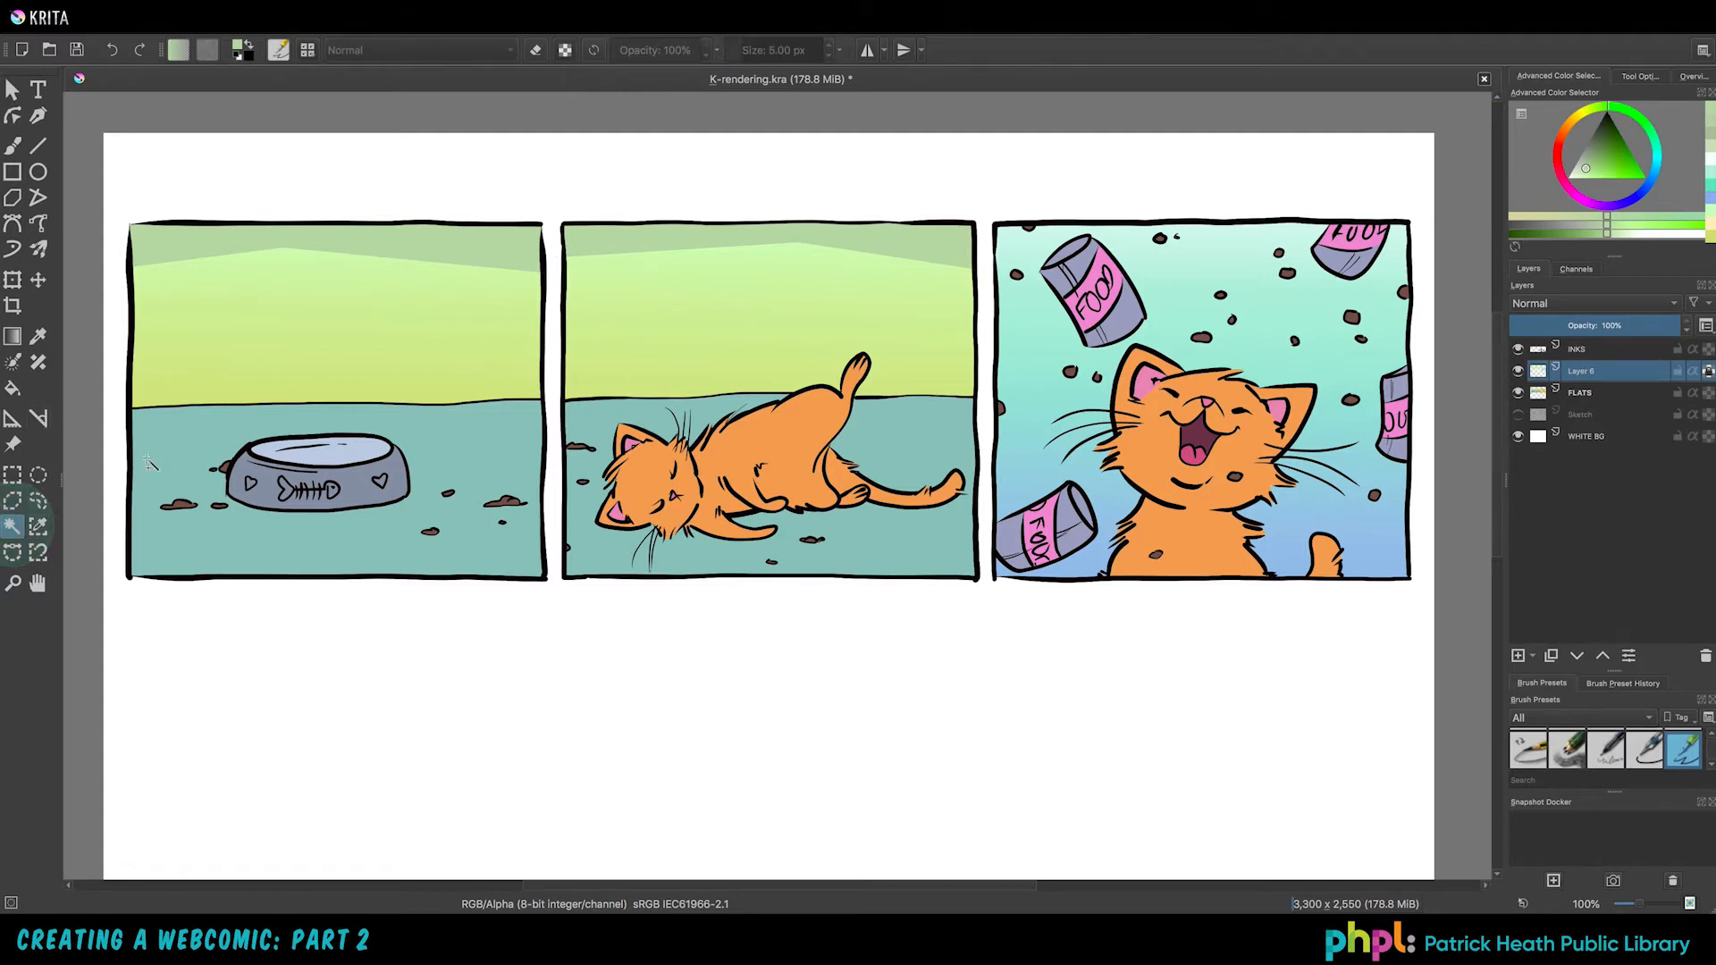
{"action": "left_click", "coordinate": [464, 429]}
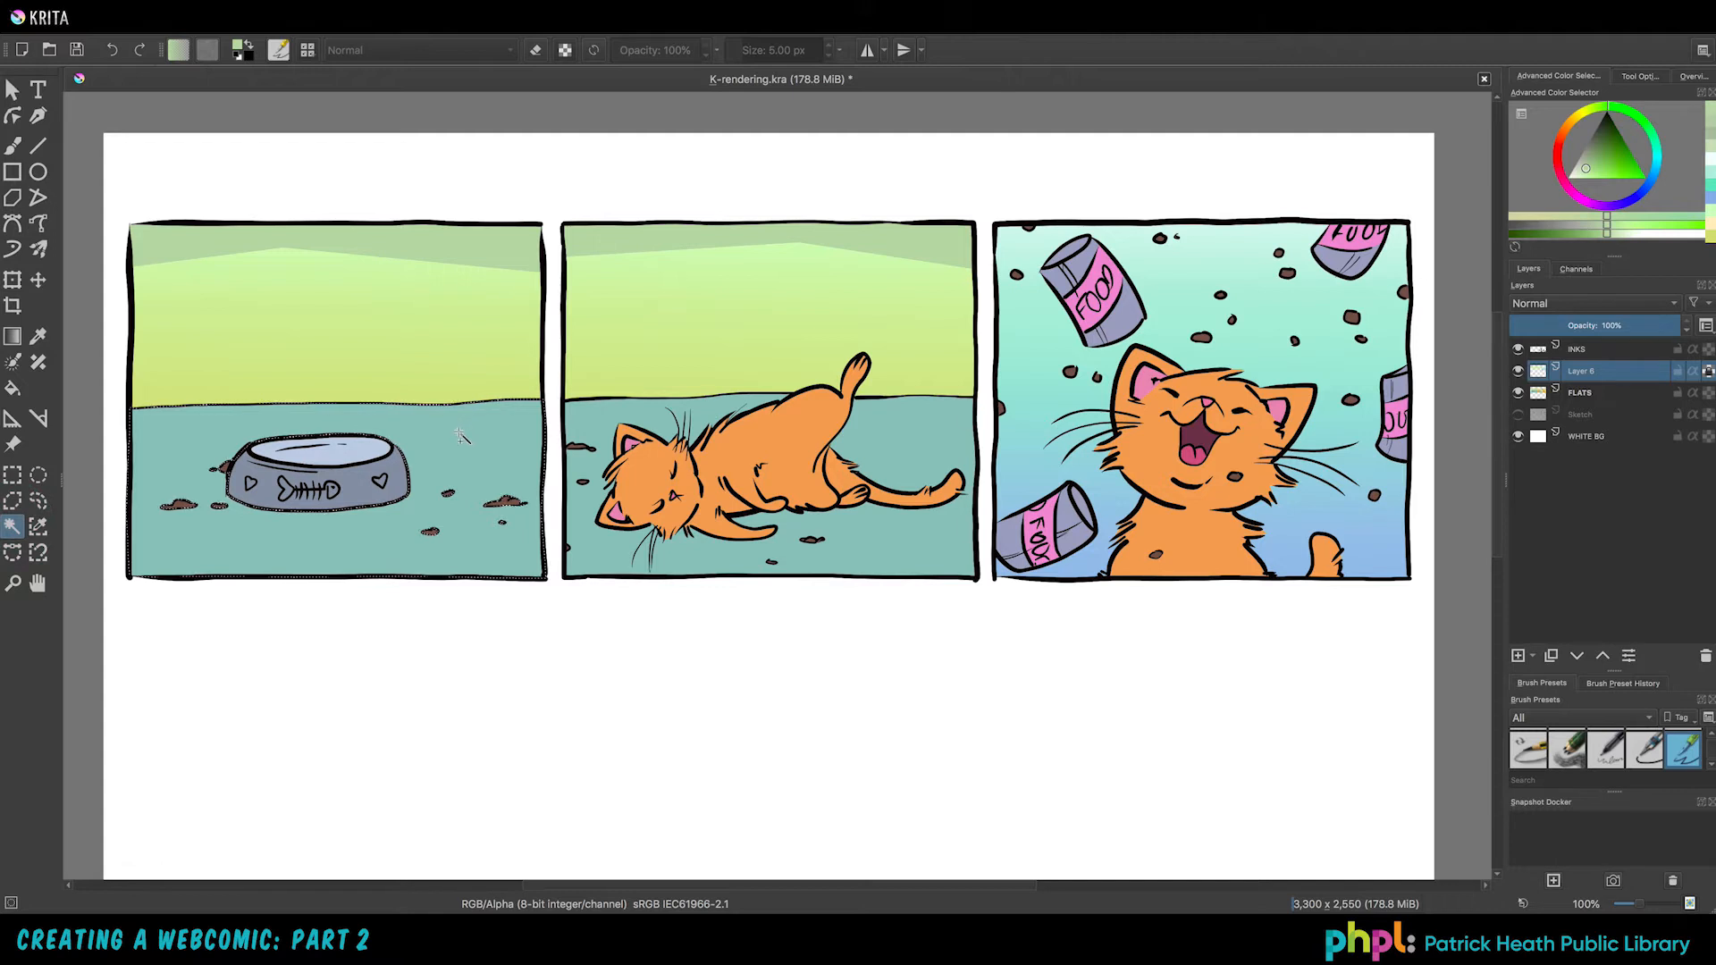
{"action": "left_click", "coordinate": [1643, 77]}
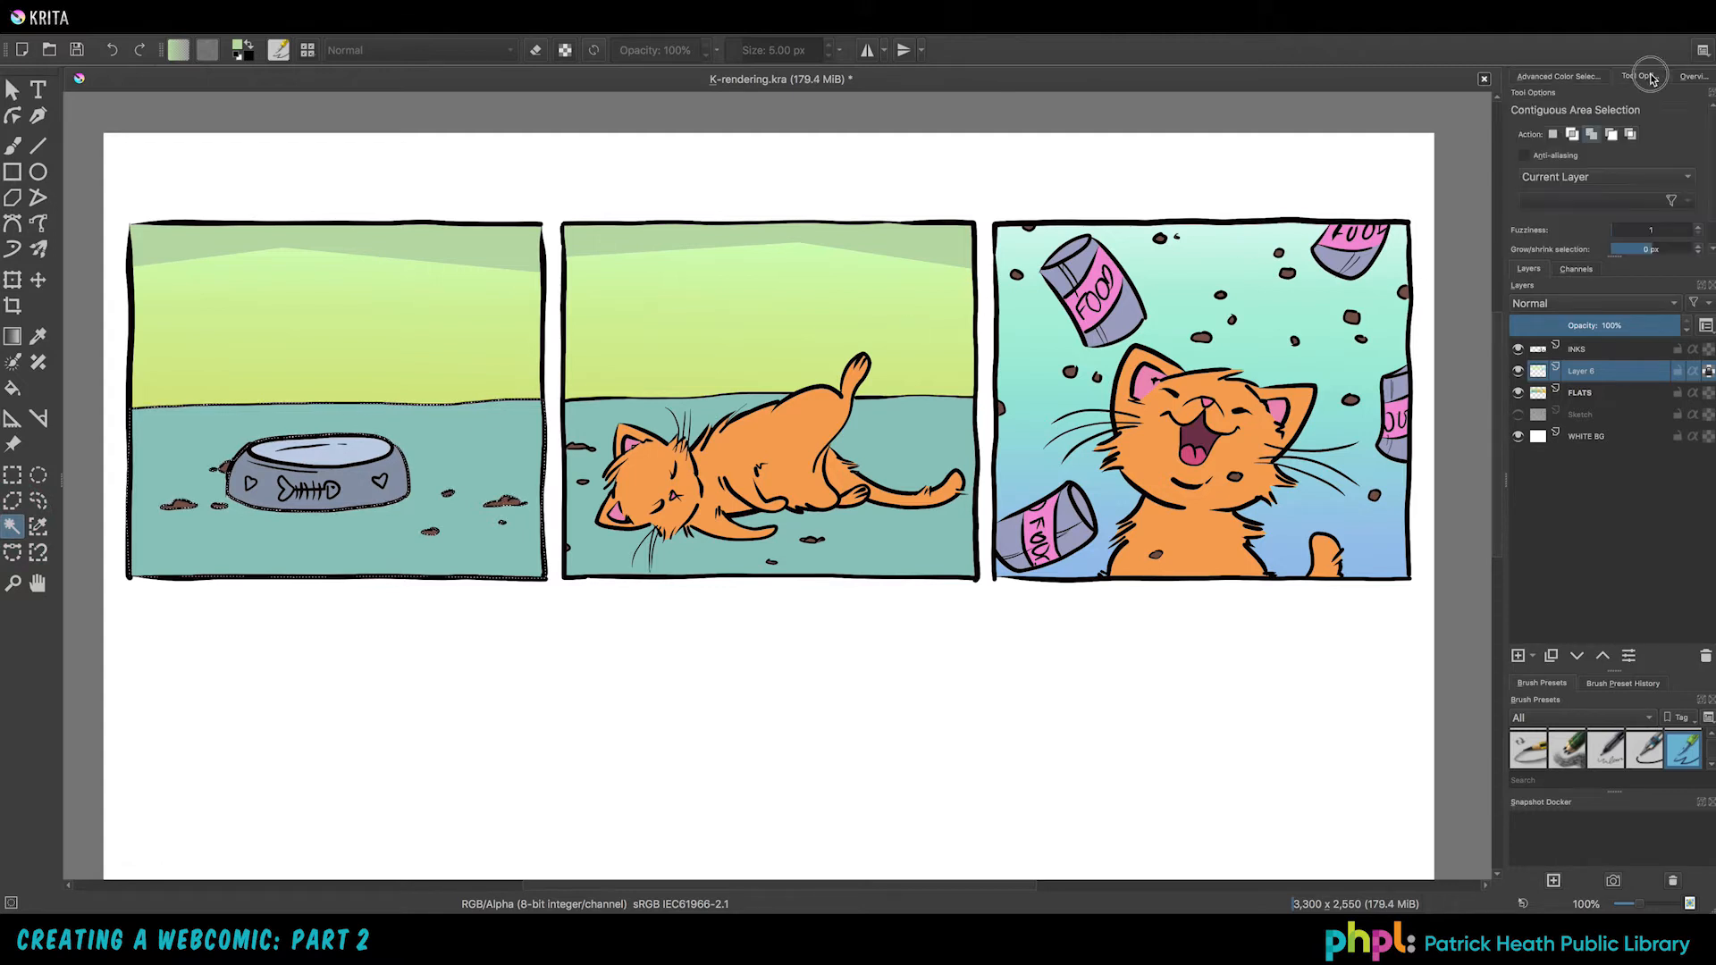
{"action": "left_click", "coordinate": [1590, 134]}
{"action": "left_click", "coordinate": [900, 428]}
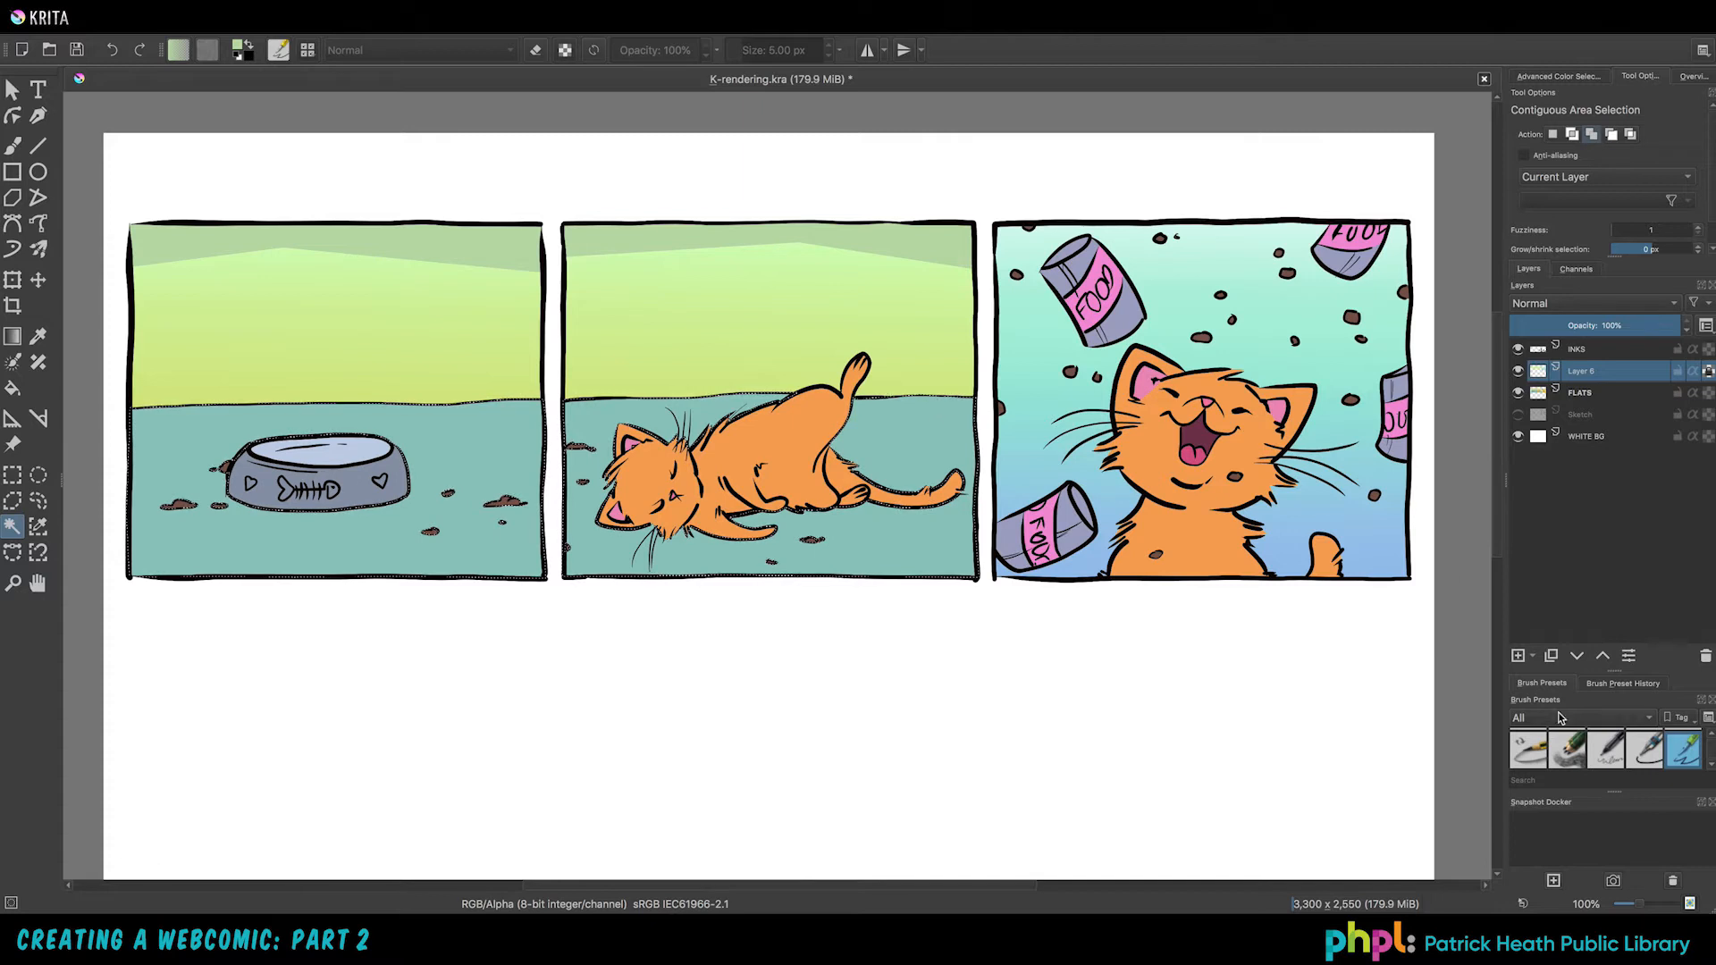
Step: Add a layer above FLATS, fill the floor selection with the sampled teal and check it by briefly hiding FLATS
{"action": "left_click", "coordinate": [1518, 657]}
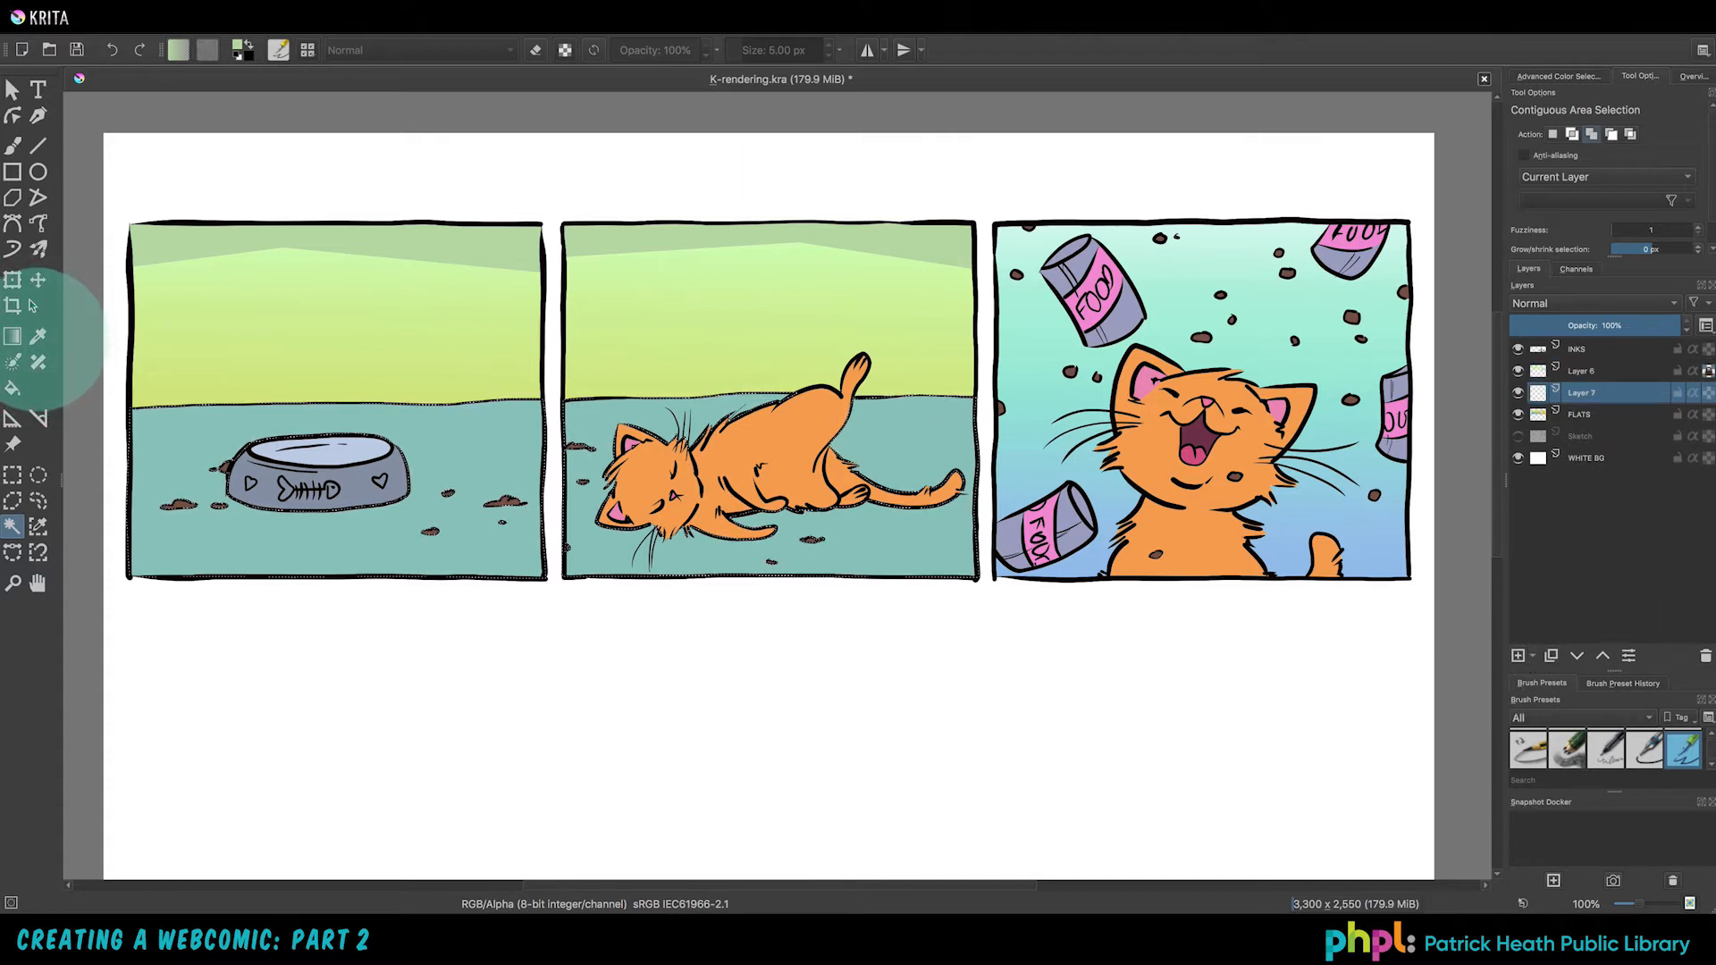
{"action": "left_click", "coordinate": [38, 336]}
{"action": "left_click", "coordinate": [456, 442]}
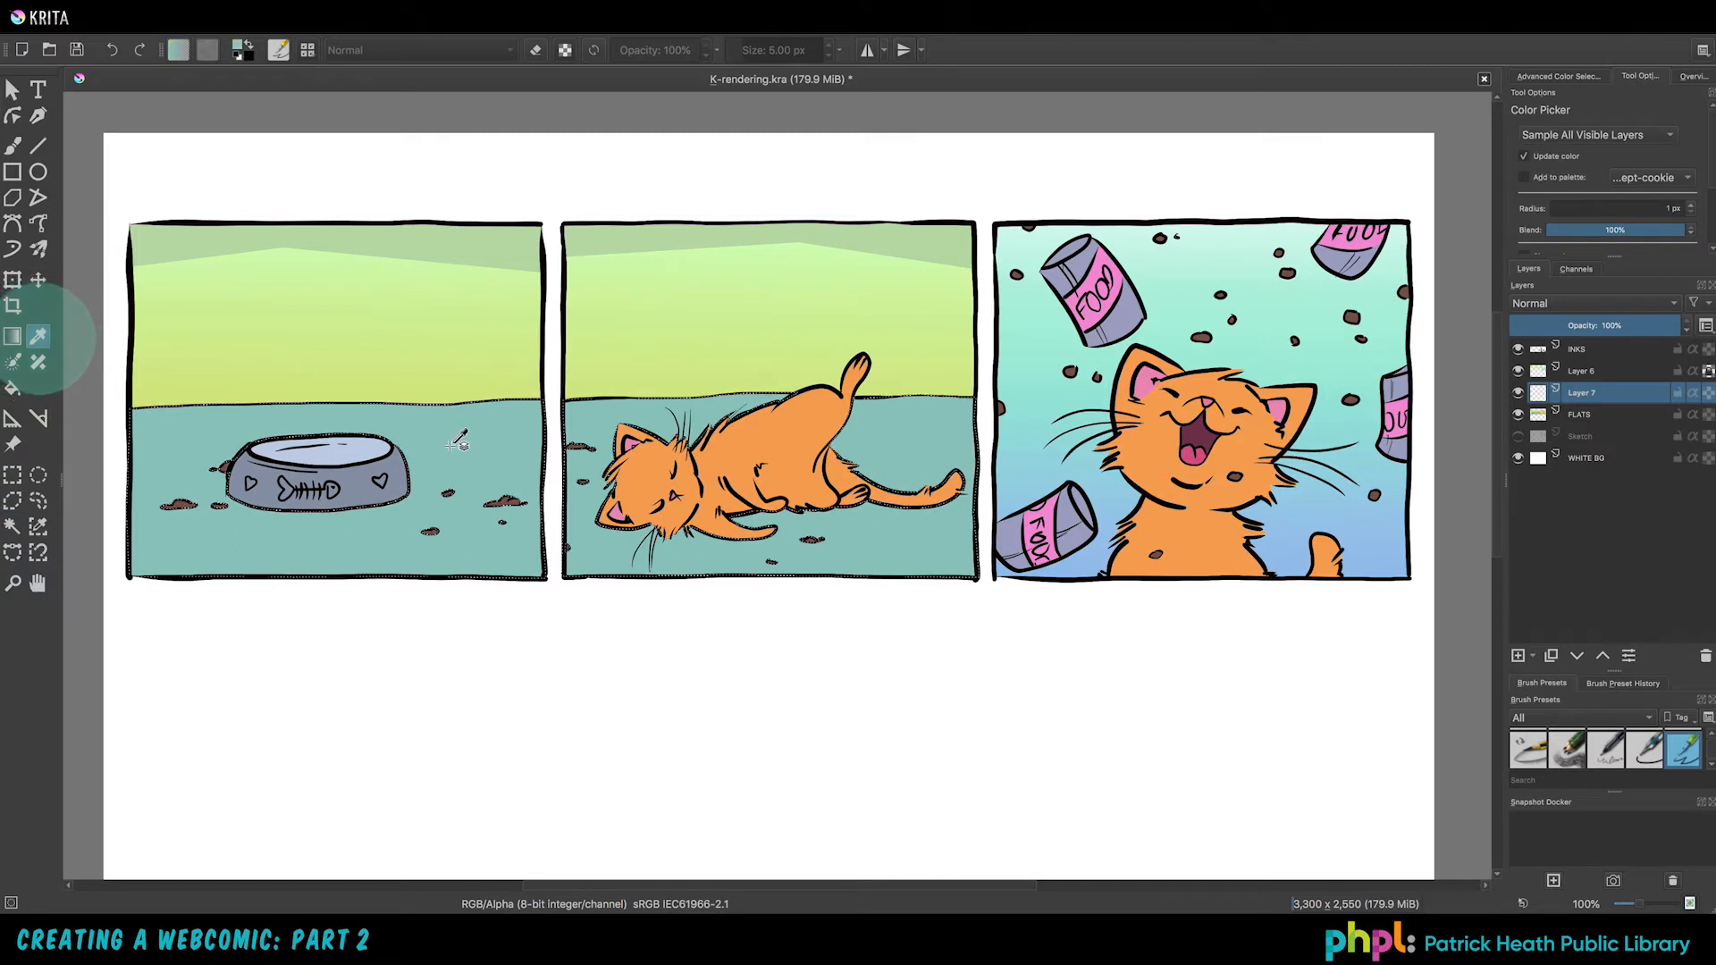
{"action": "left_click", "coordinate": [1580, 79]}
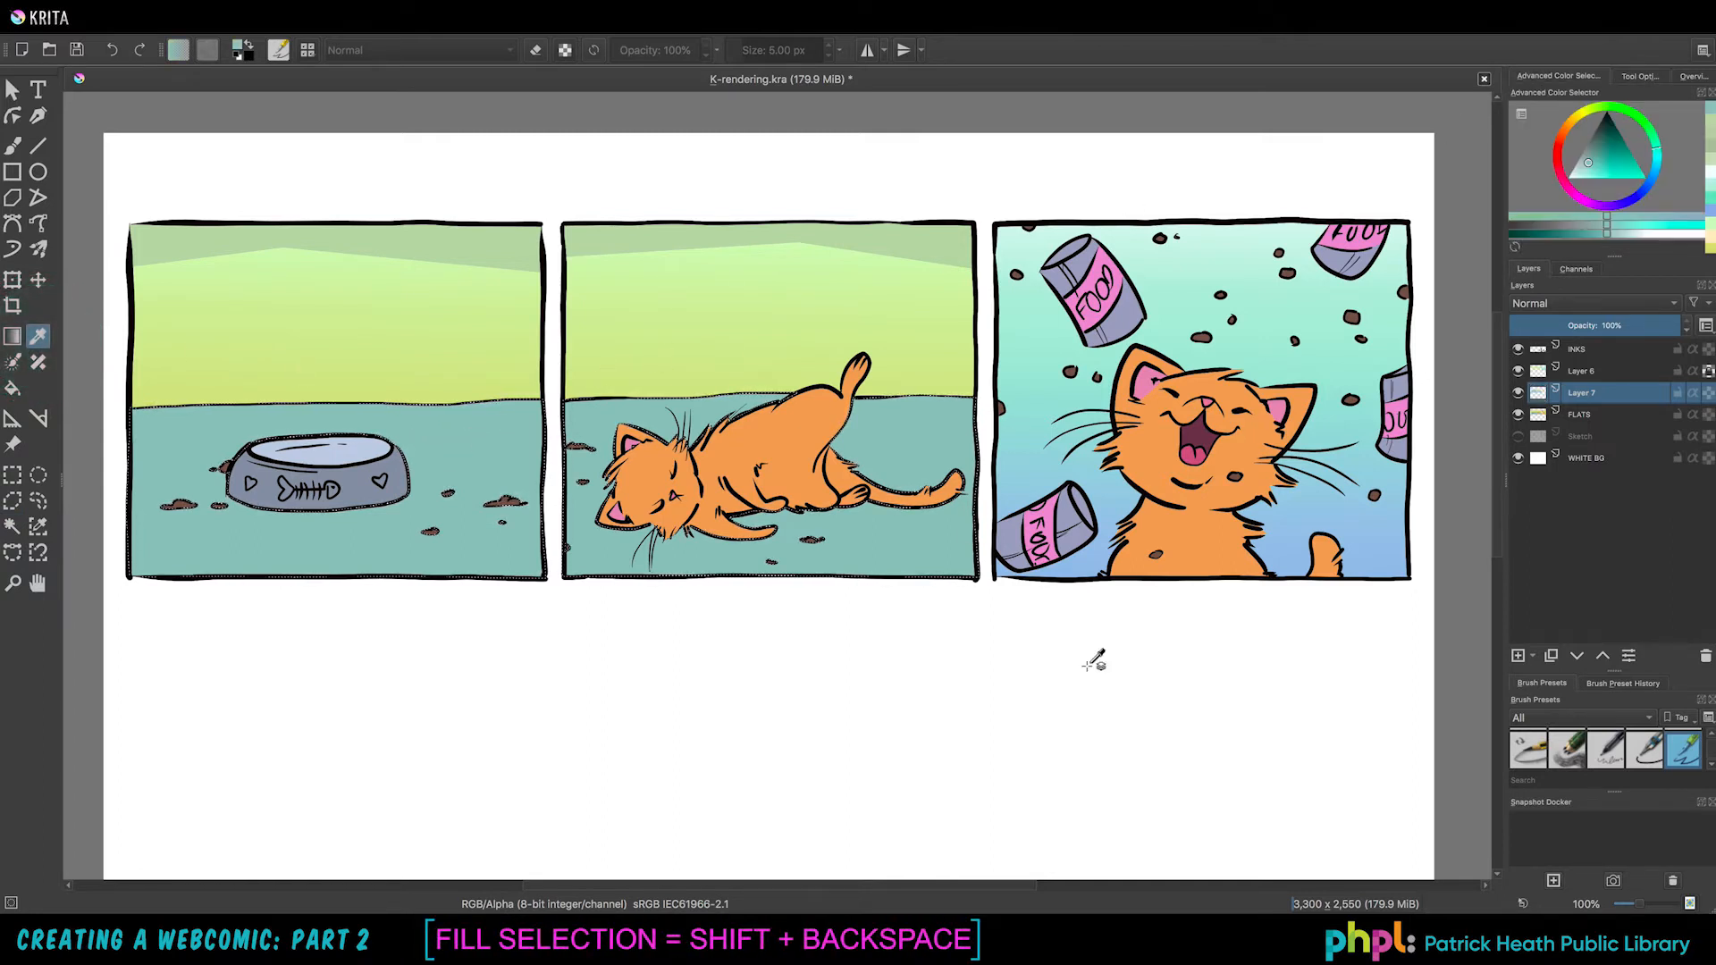
{"action": "key", "text": "shift+BackSpace"}
{"action": "left_click", "coordinate": [1518, 414]}
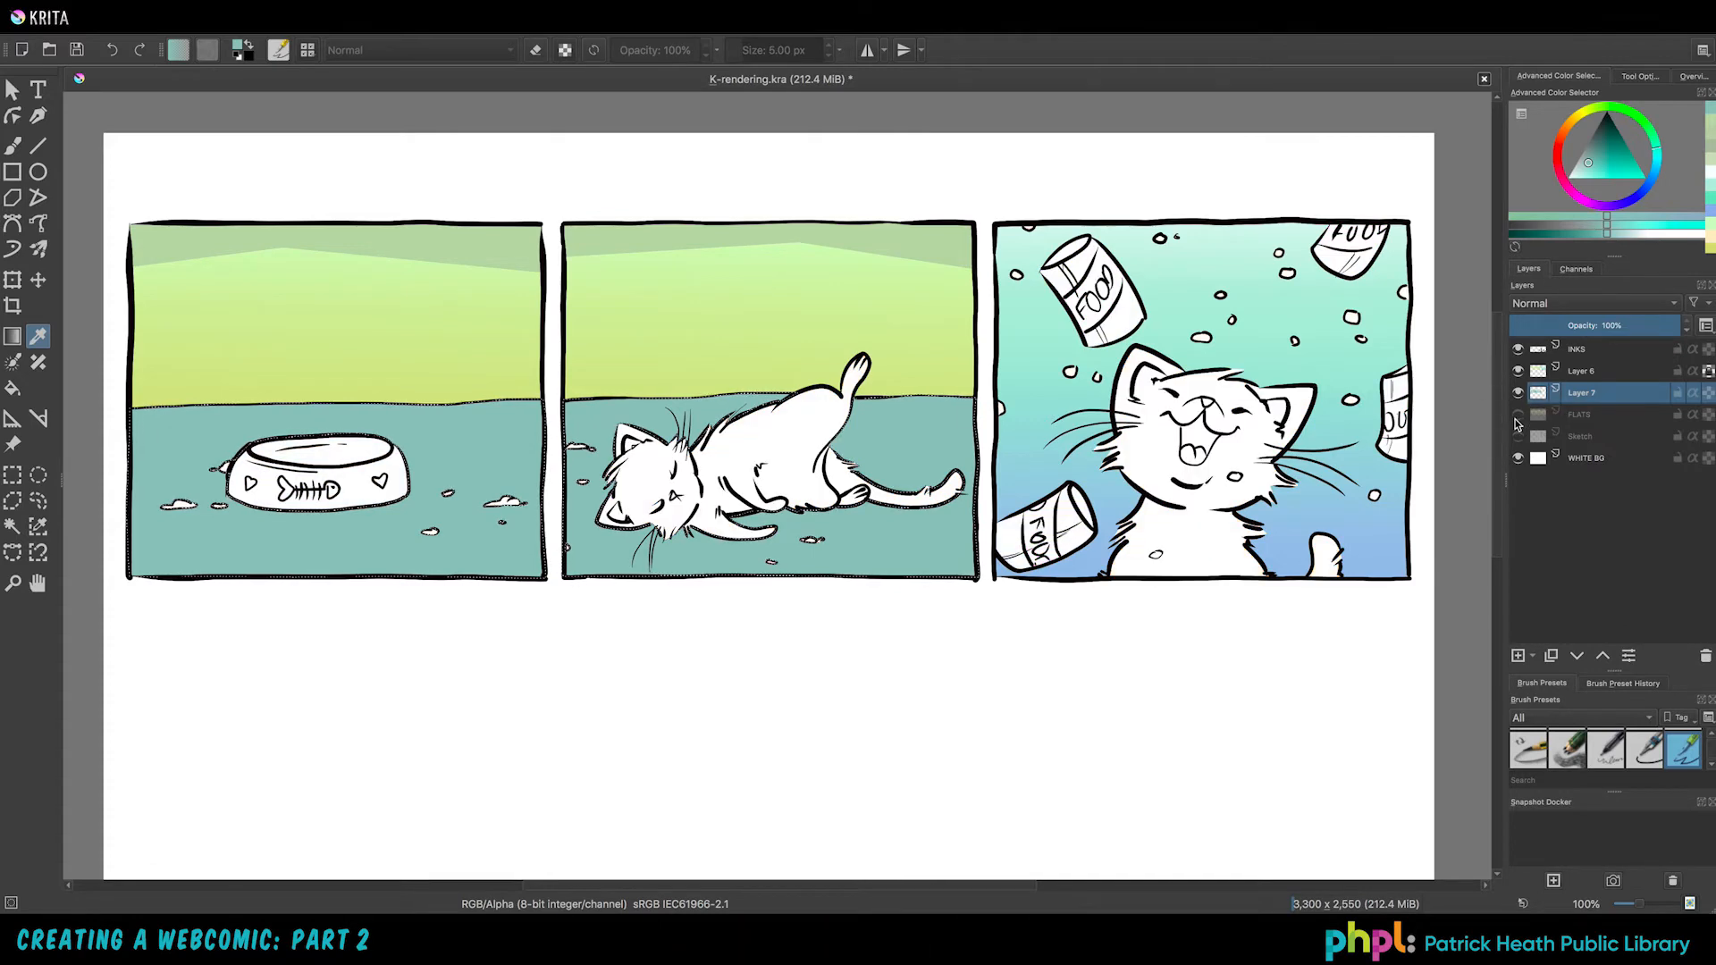
{"action": "left_click", "coordinate": [1517, 415]}
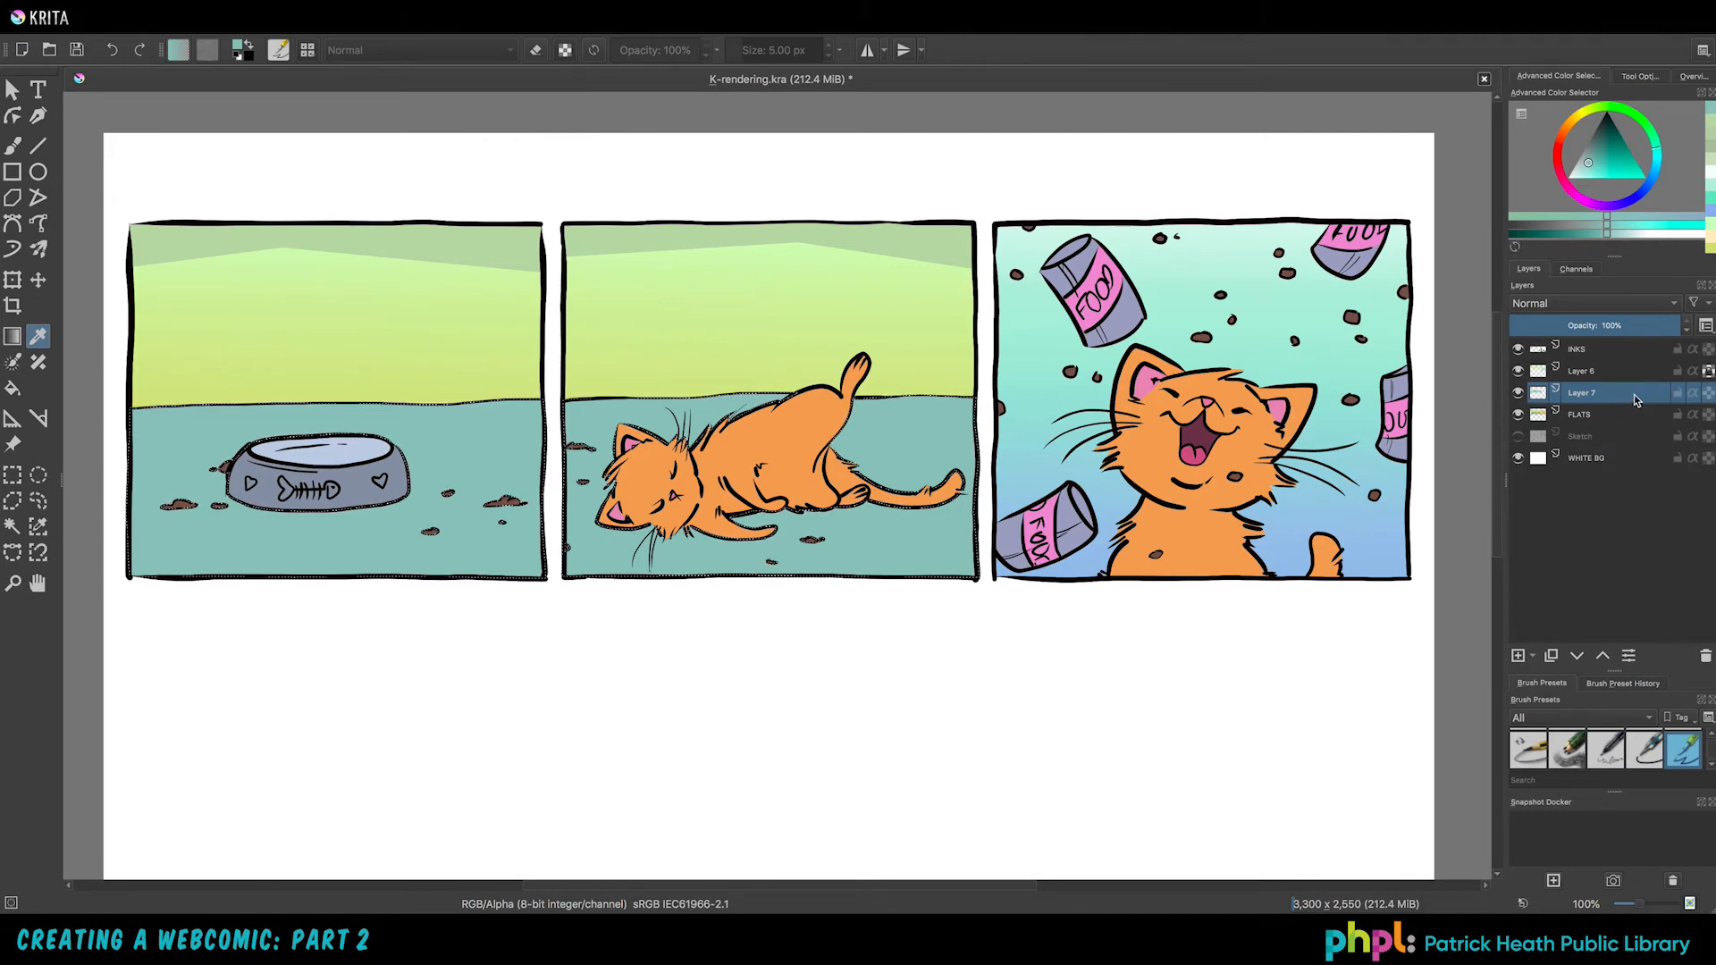
Step: Lock the floor layer's alpha and apply pale blue-grey gradients downwards over the floors of the first two panels
{"action": "left_click", "coordinate": [1708, 394]}
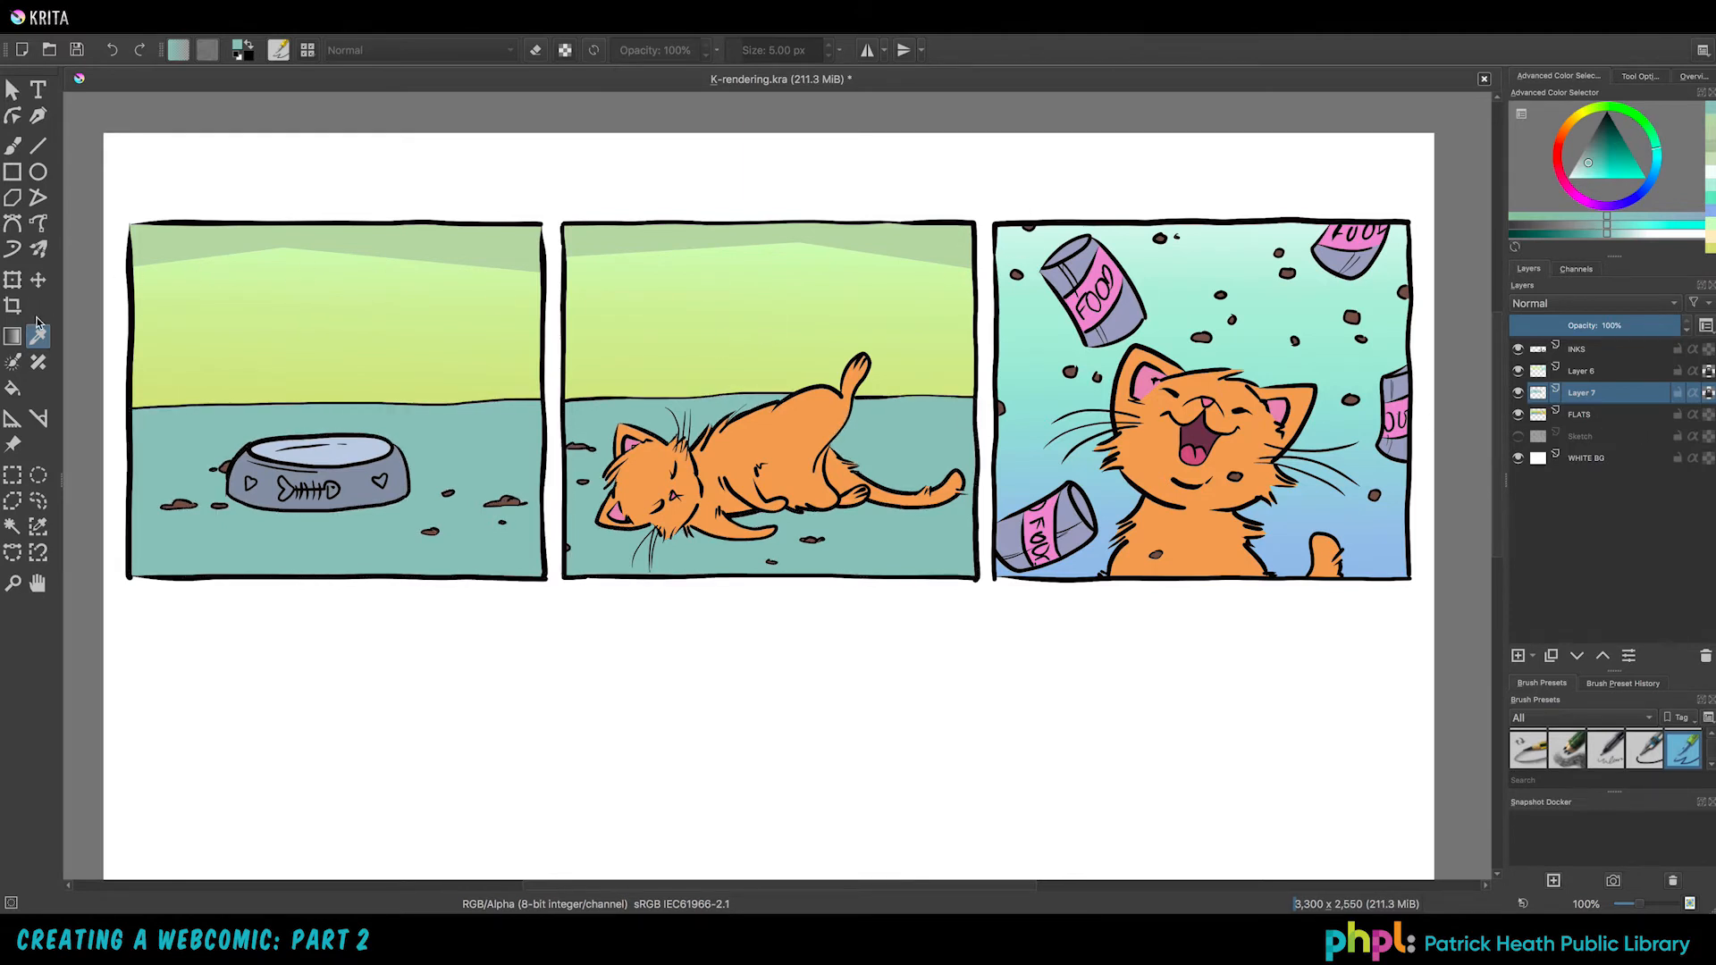
{"action": "left_click", "coordinate": [12, 339]}
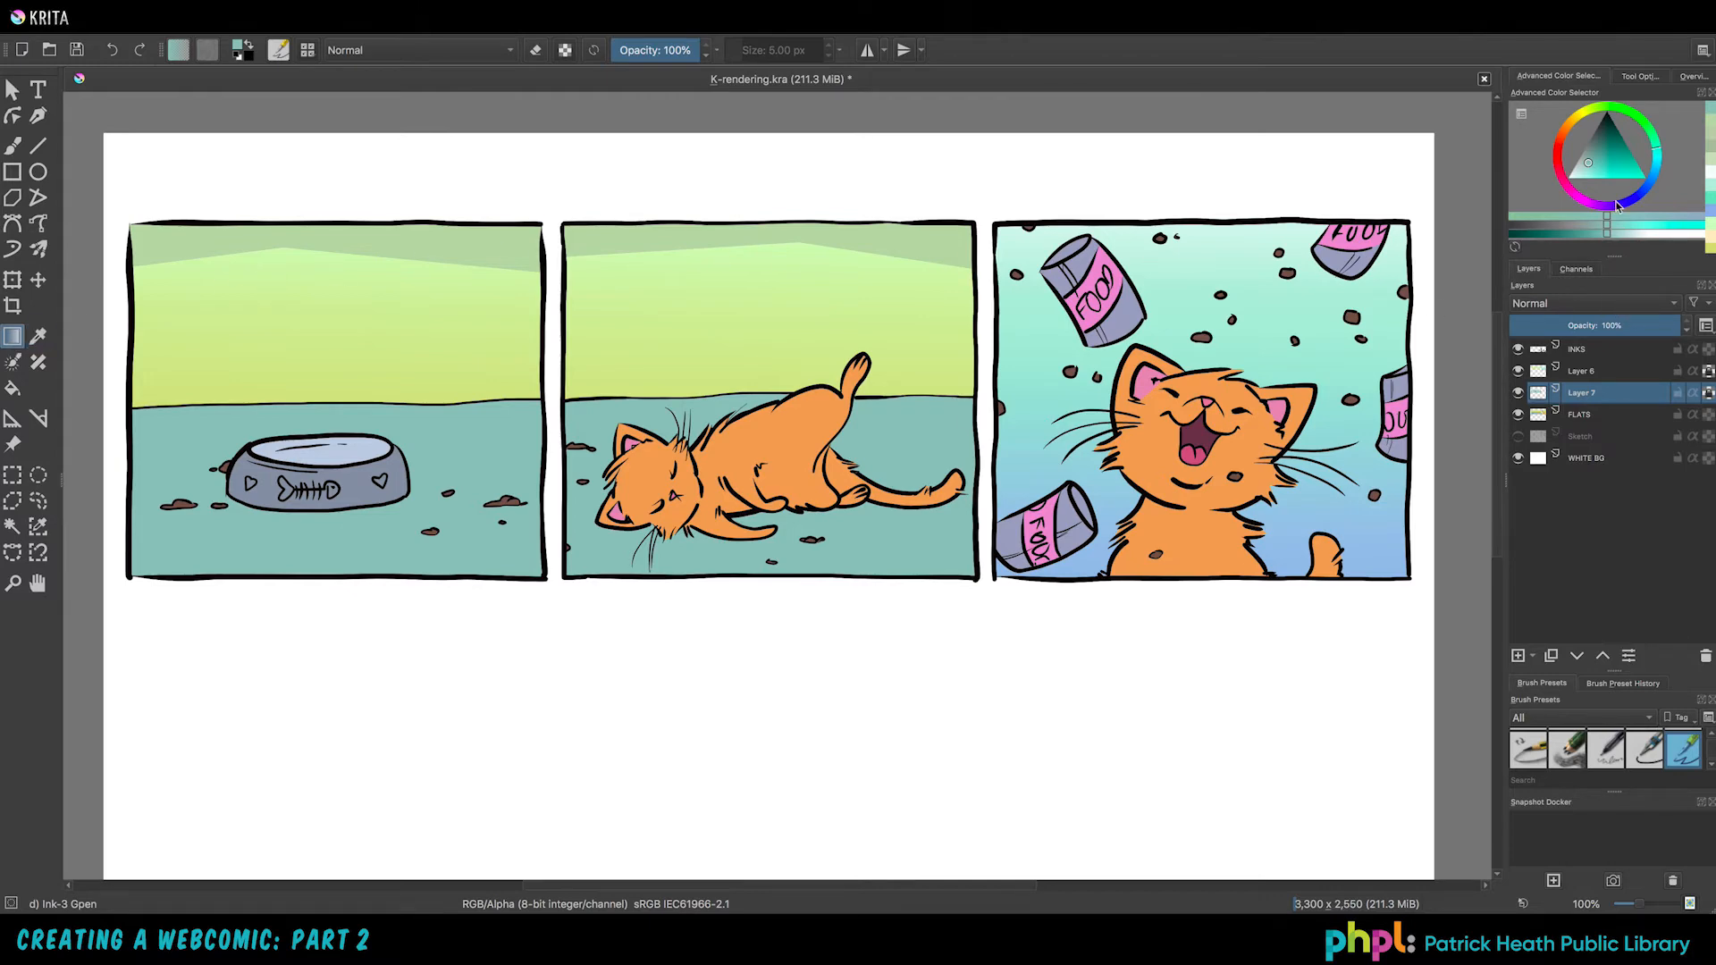
{"action": "left_click_drag", "start_coordinate": [1608, 242], "coordinate": [1628, 240]}
{"action": "left_click_drag", "start_coordinate": [566, 374], "coordinate": [561, 572]}
{"action": "left_click_drag", "start_coordinate": [553, 272], "coordinate": [549, 512]}
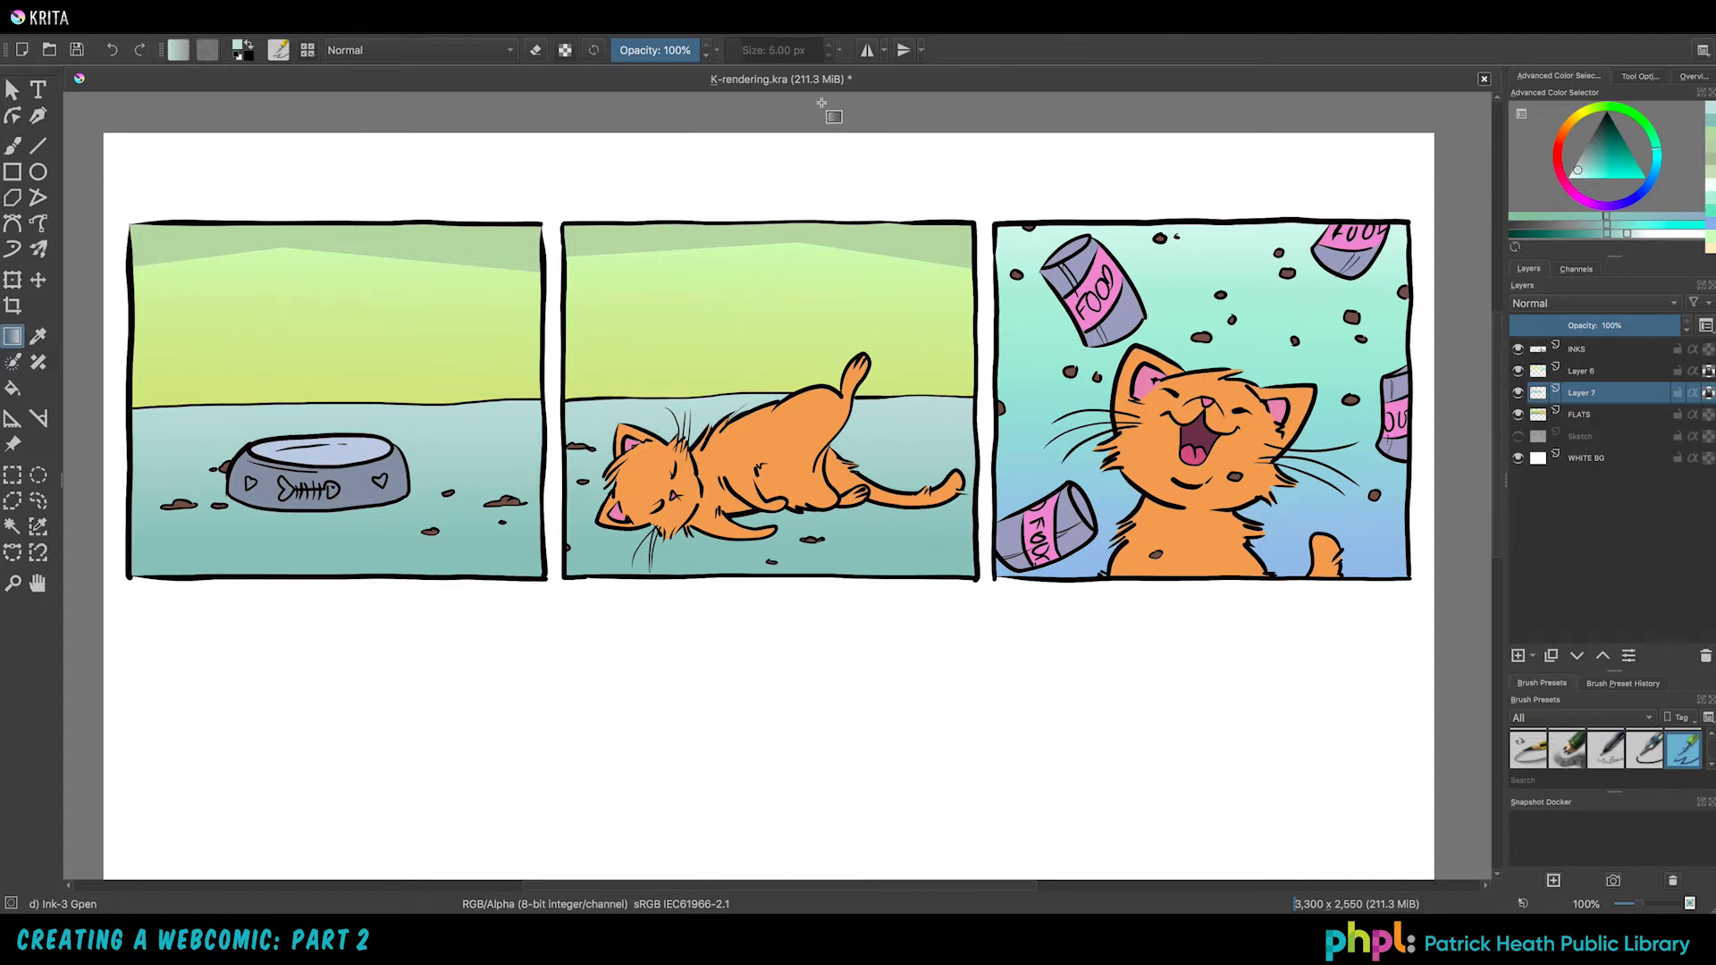
{"action": "left_click_drag", "start_coordinate": [563, 335], "coordinate": [572, 499]}
Step: Copy the bowl's outer side from FLATS onto a new alpha-locked layer filled with the sampled blue-grey, checking it by briefly hiding FLATS
{"action": "left_click", "coordinate": [1618, 415]}
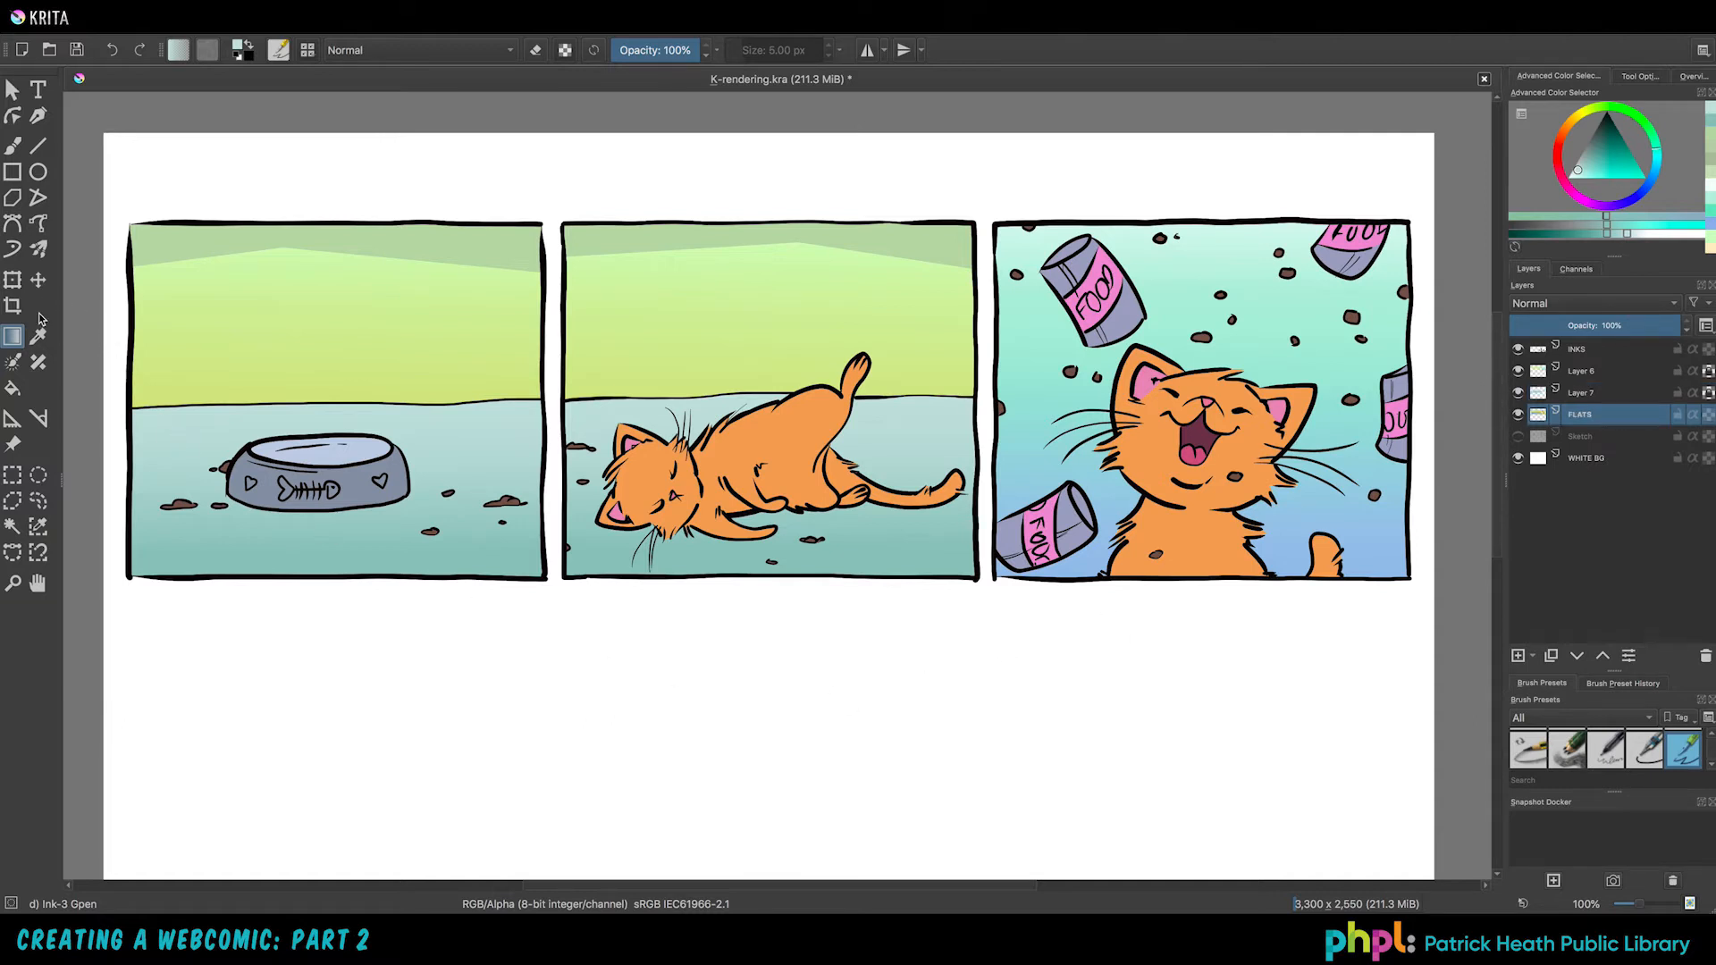
{"action": "left_click", "coordinate": [11, 529]}
{"action": "left_click", "coordinate": [356, 488]}
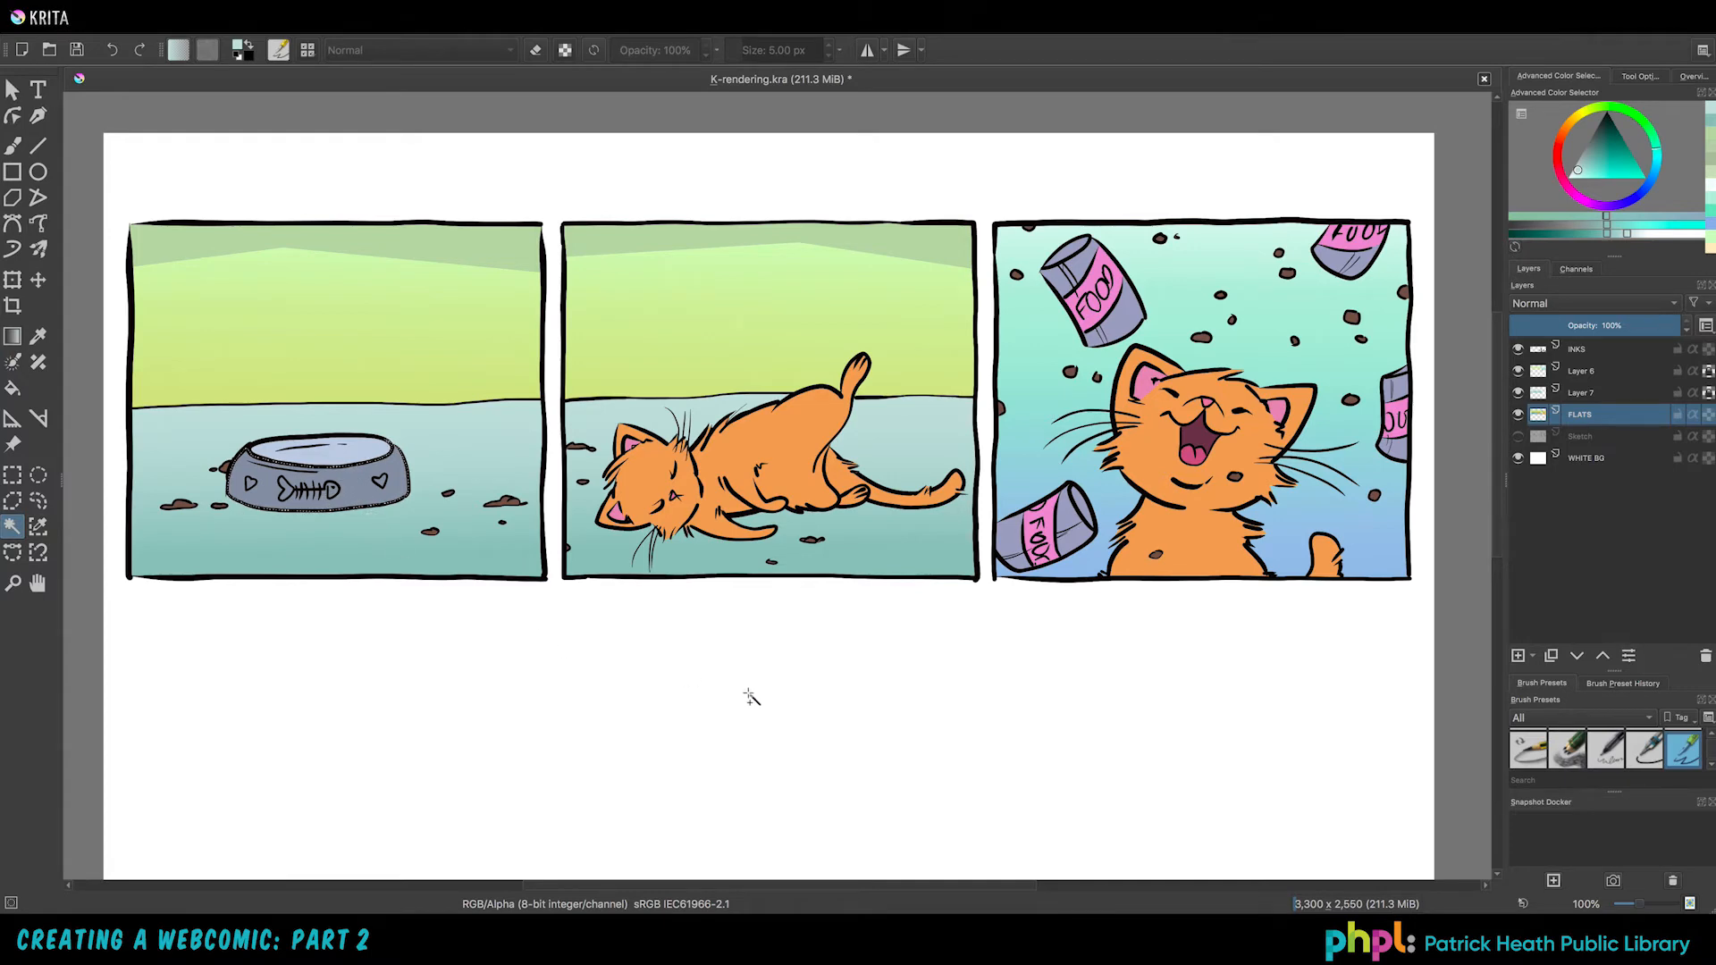
{"action": "left_click", "coordinate": [1519, 657]}
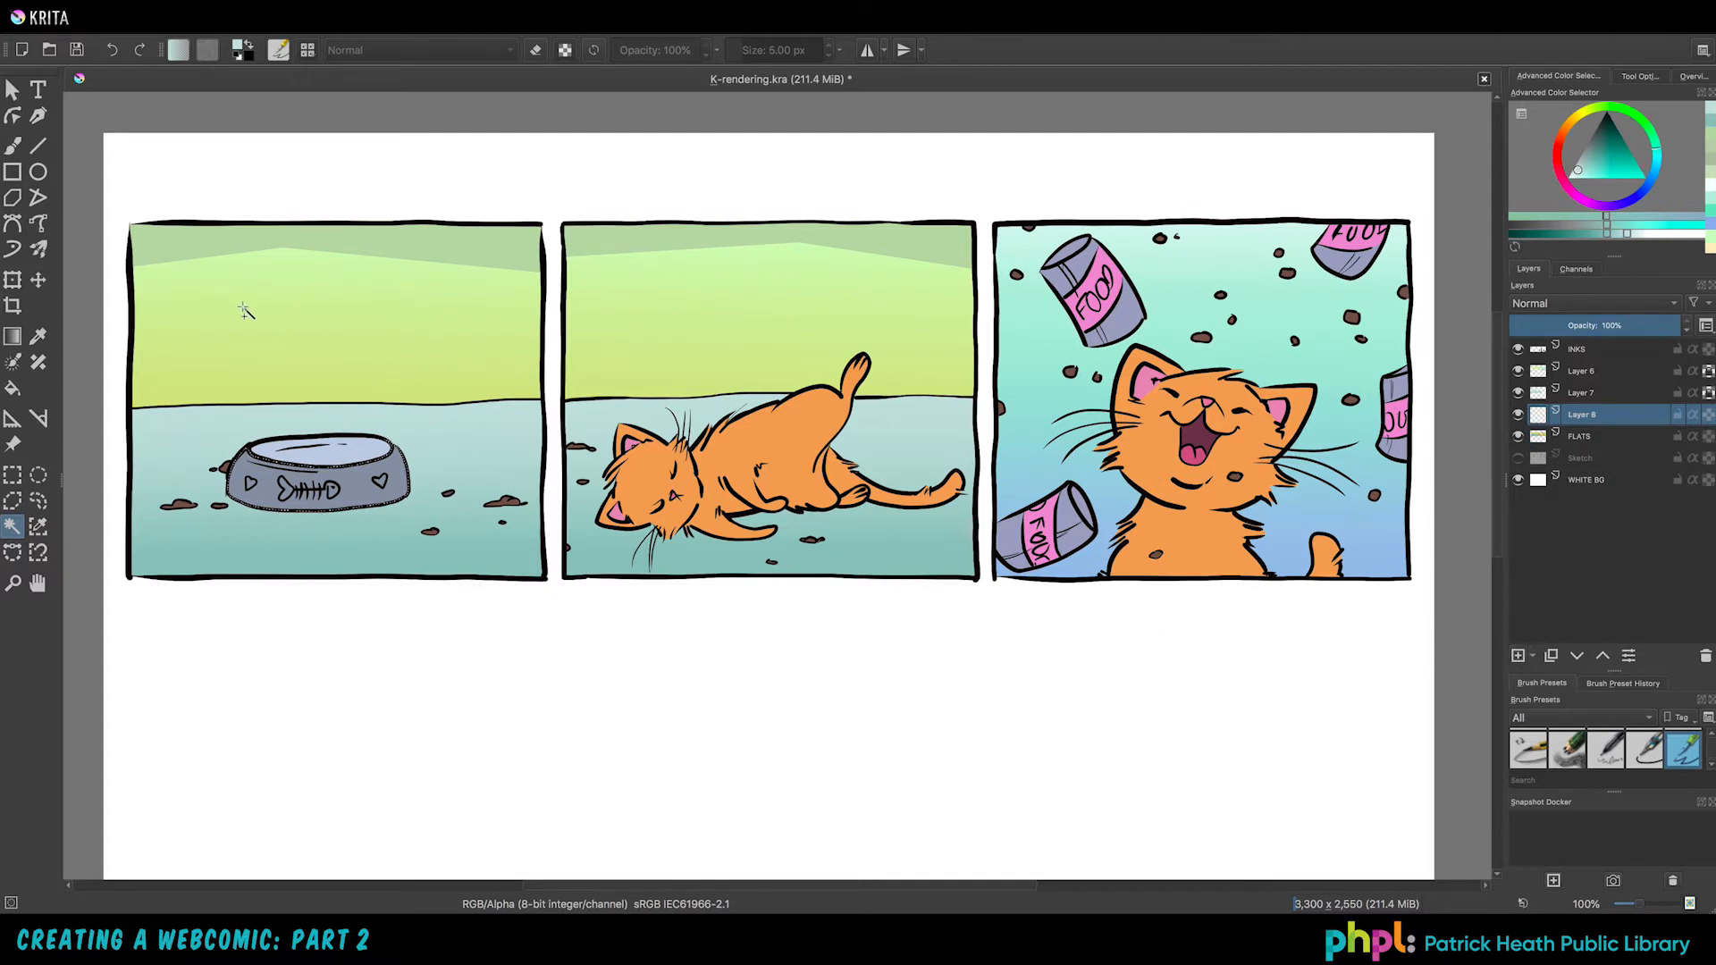
{"action": "left_click", "coordinate": [38, 336]}
{"action": "left_click", "coordinate": [387, 481]}
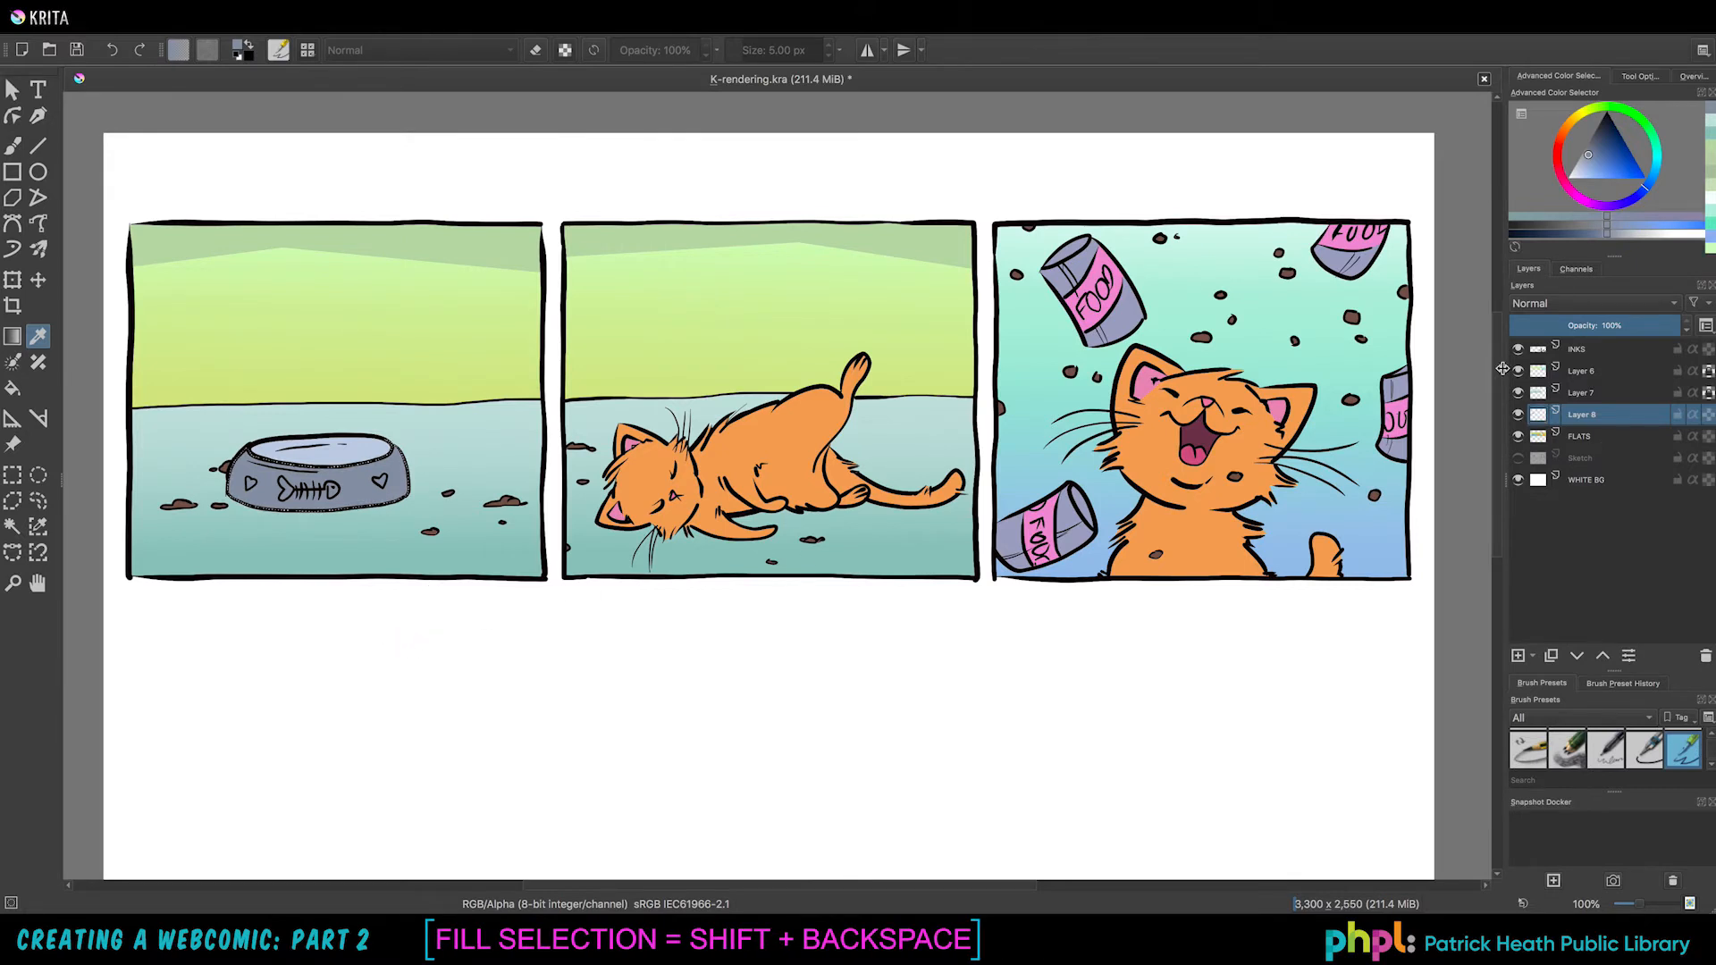
{"action": "left_click", "coordinate": [1517, 438]}
{"action": "left_click", "coordinate": [1518, 440]}
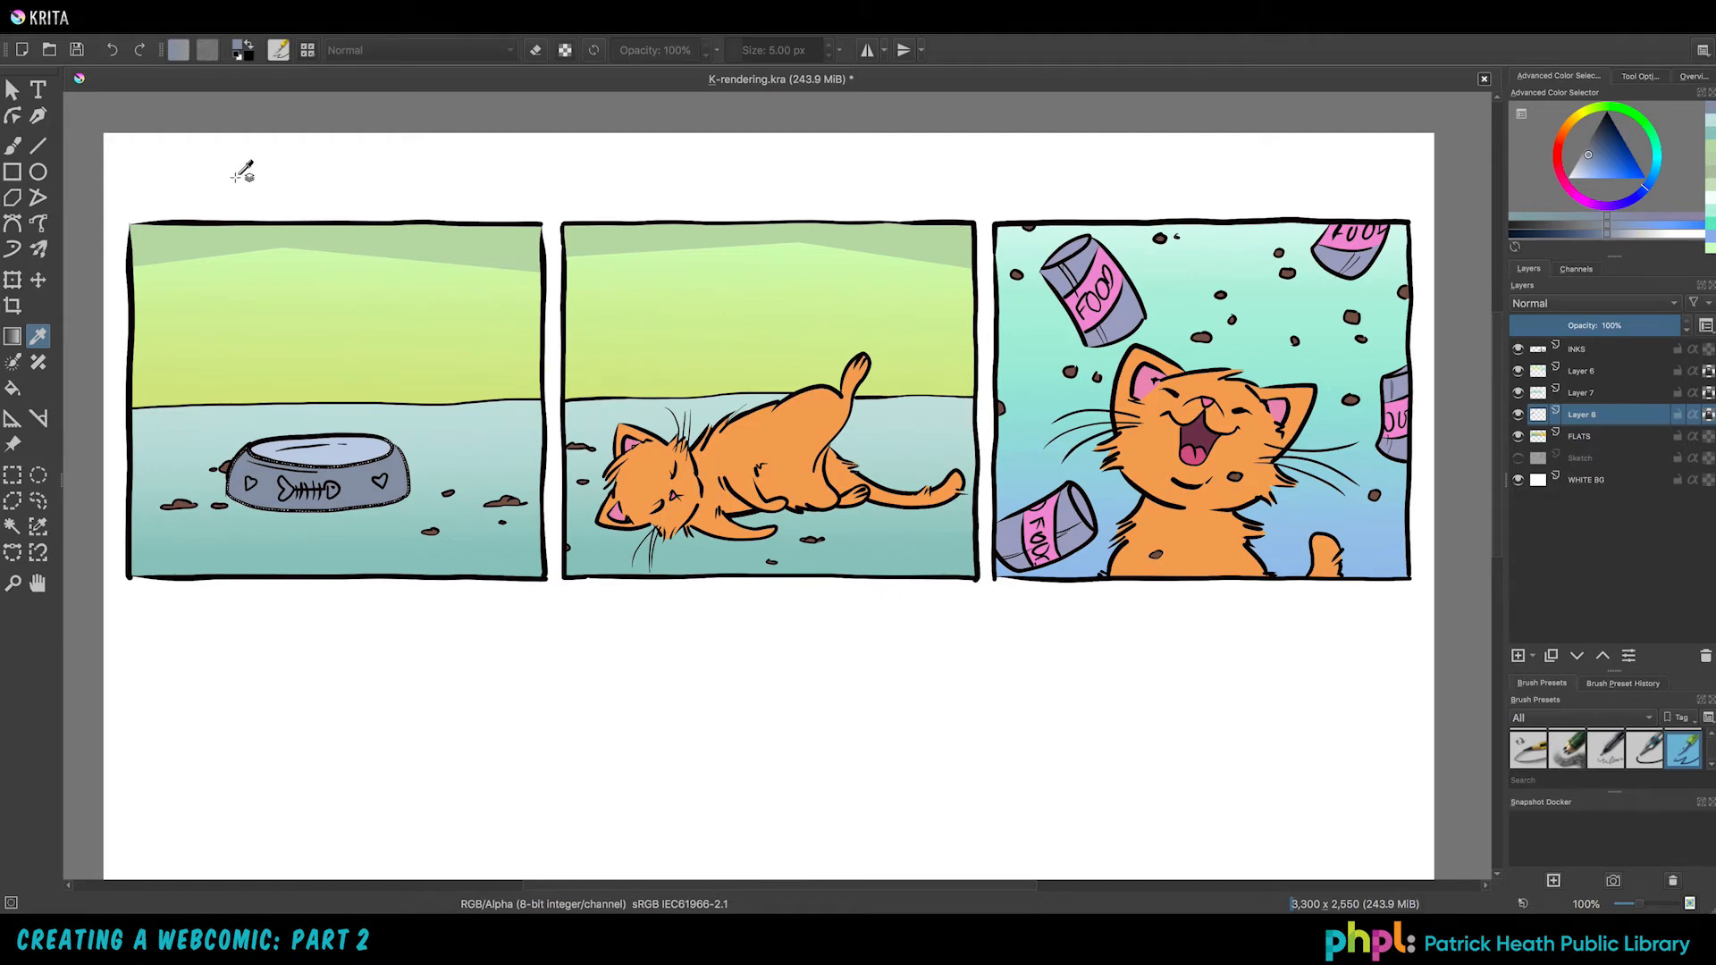
Step: Choose the d) Ink-3 Gpen brush preset for the Freehand Brush
{"action": "left_click", "coordinate": [13, 147]}
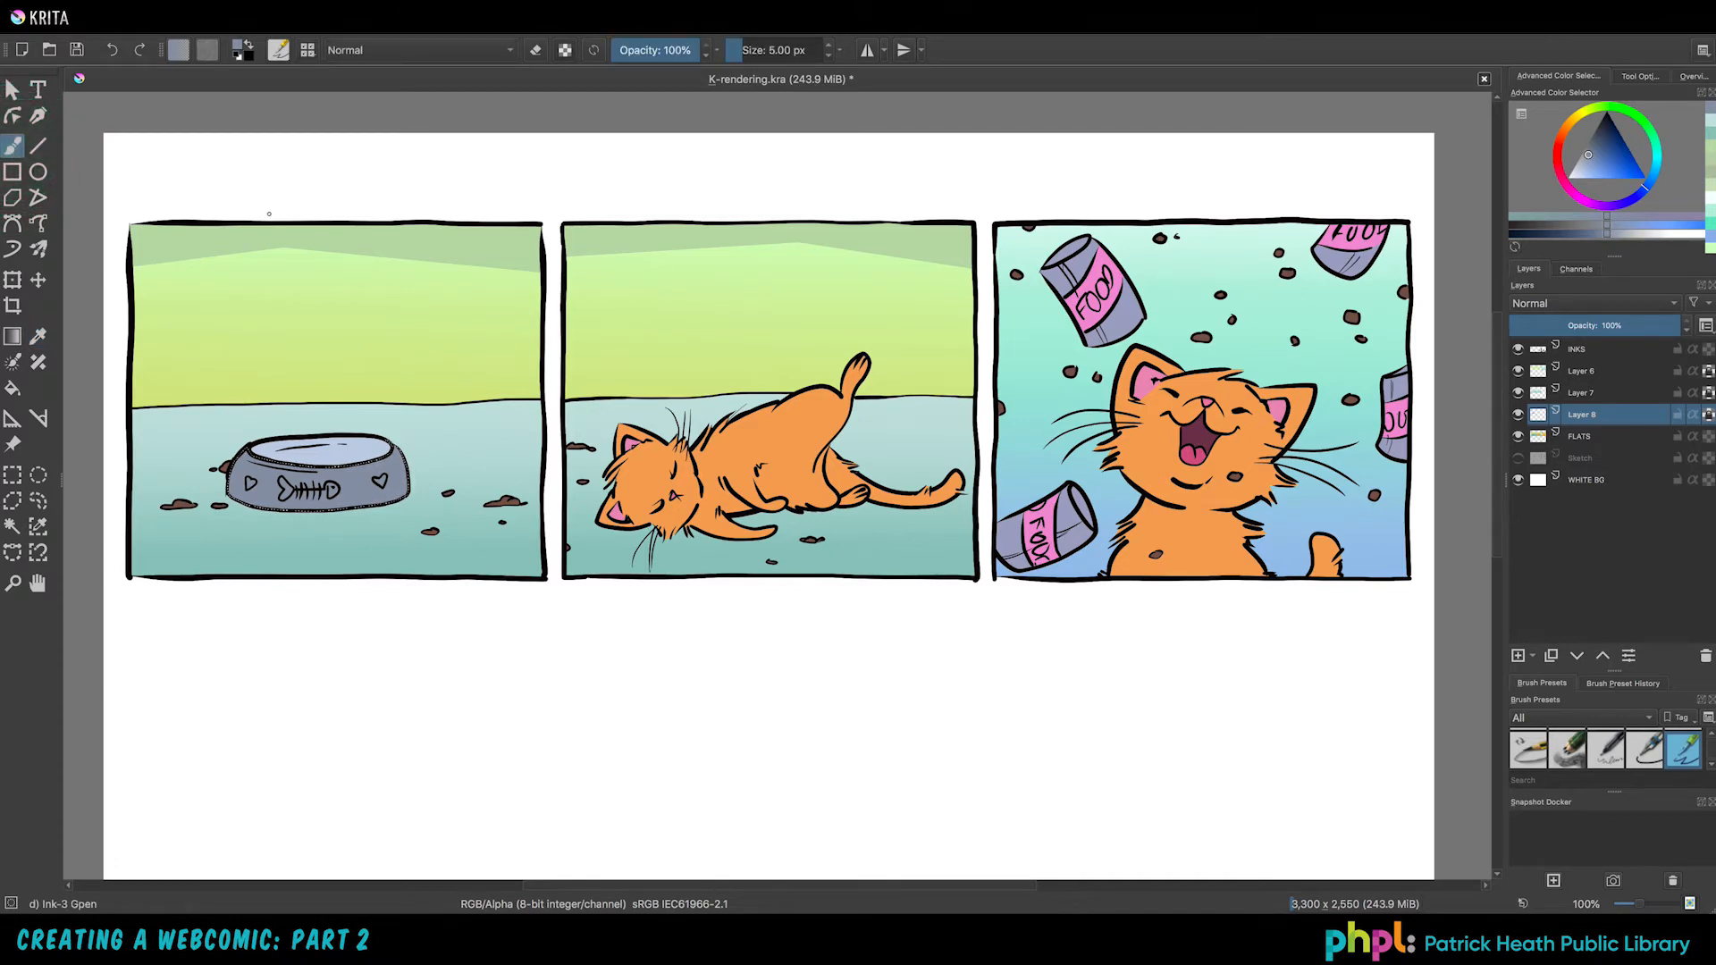
{"action": "left_click", "coordinate": [309, 50]}
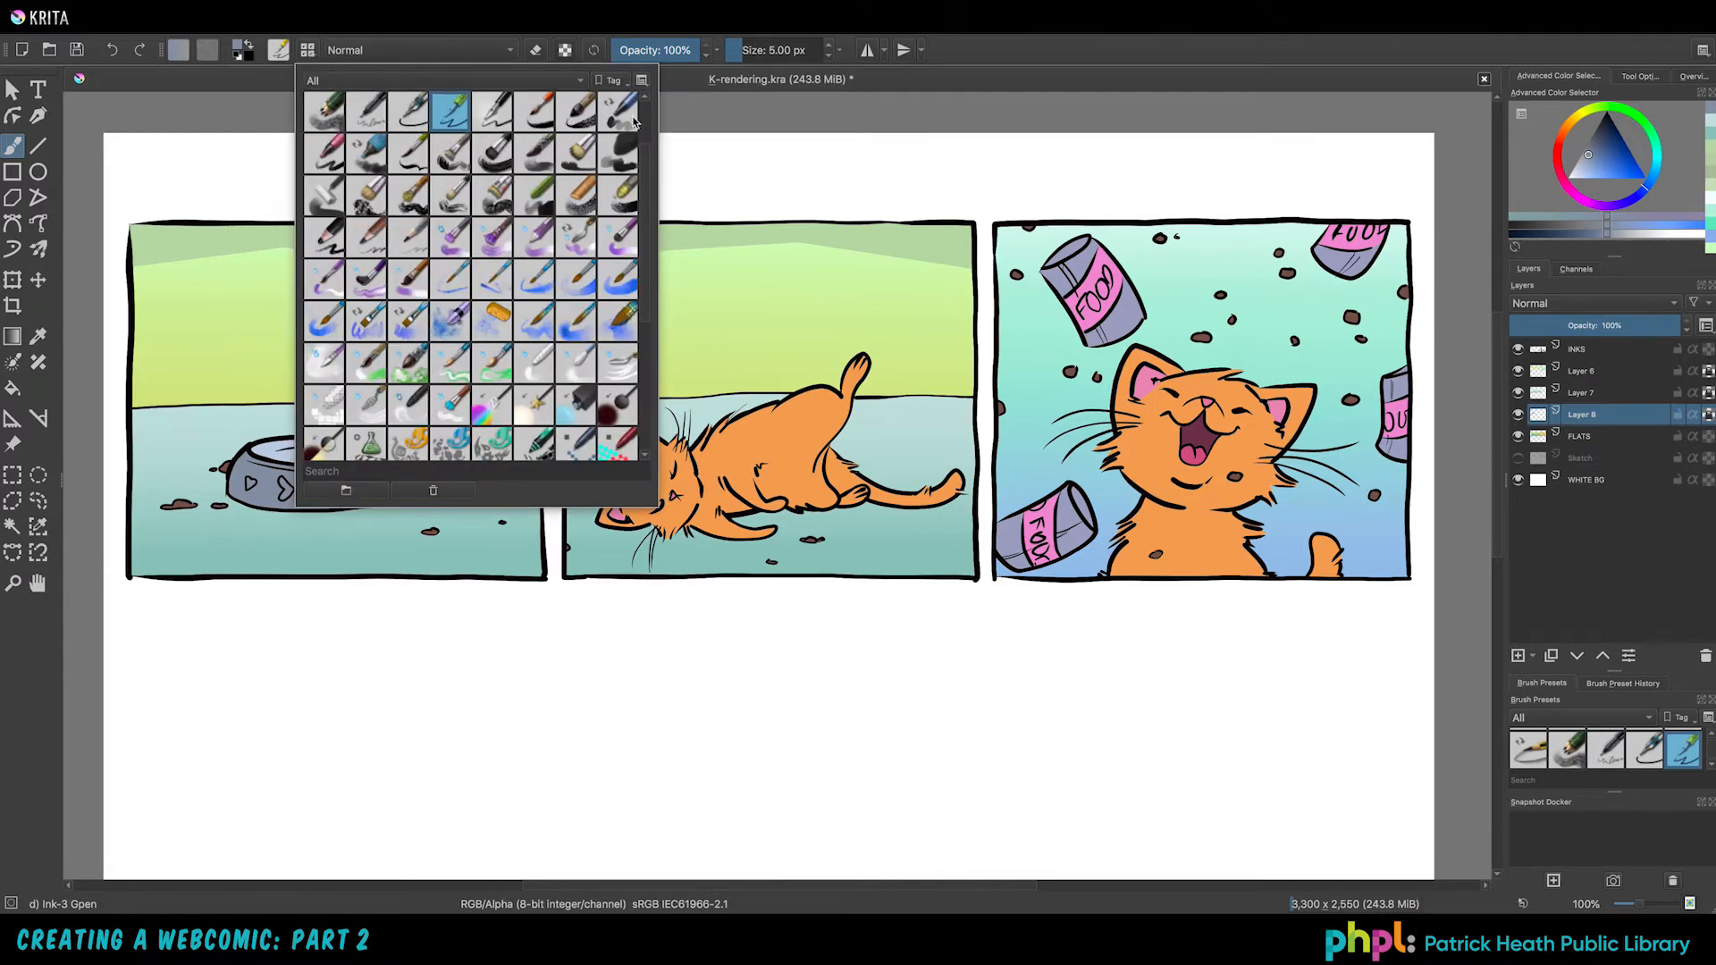
{"action": "scroll", "coordinate": [639, 219], "scroll_direction": "up", "scroll_amount": 2}
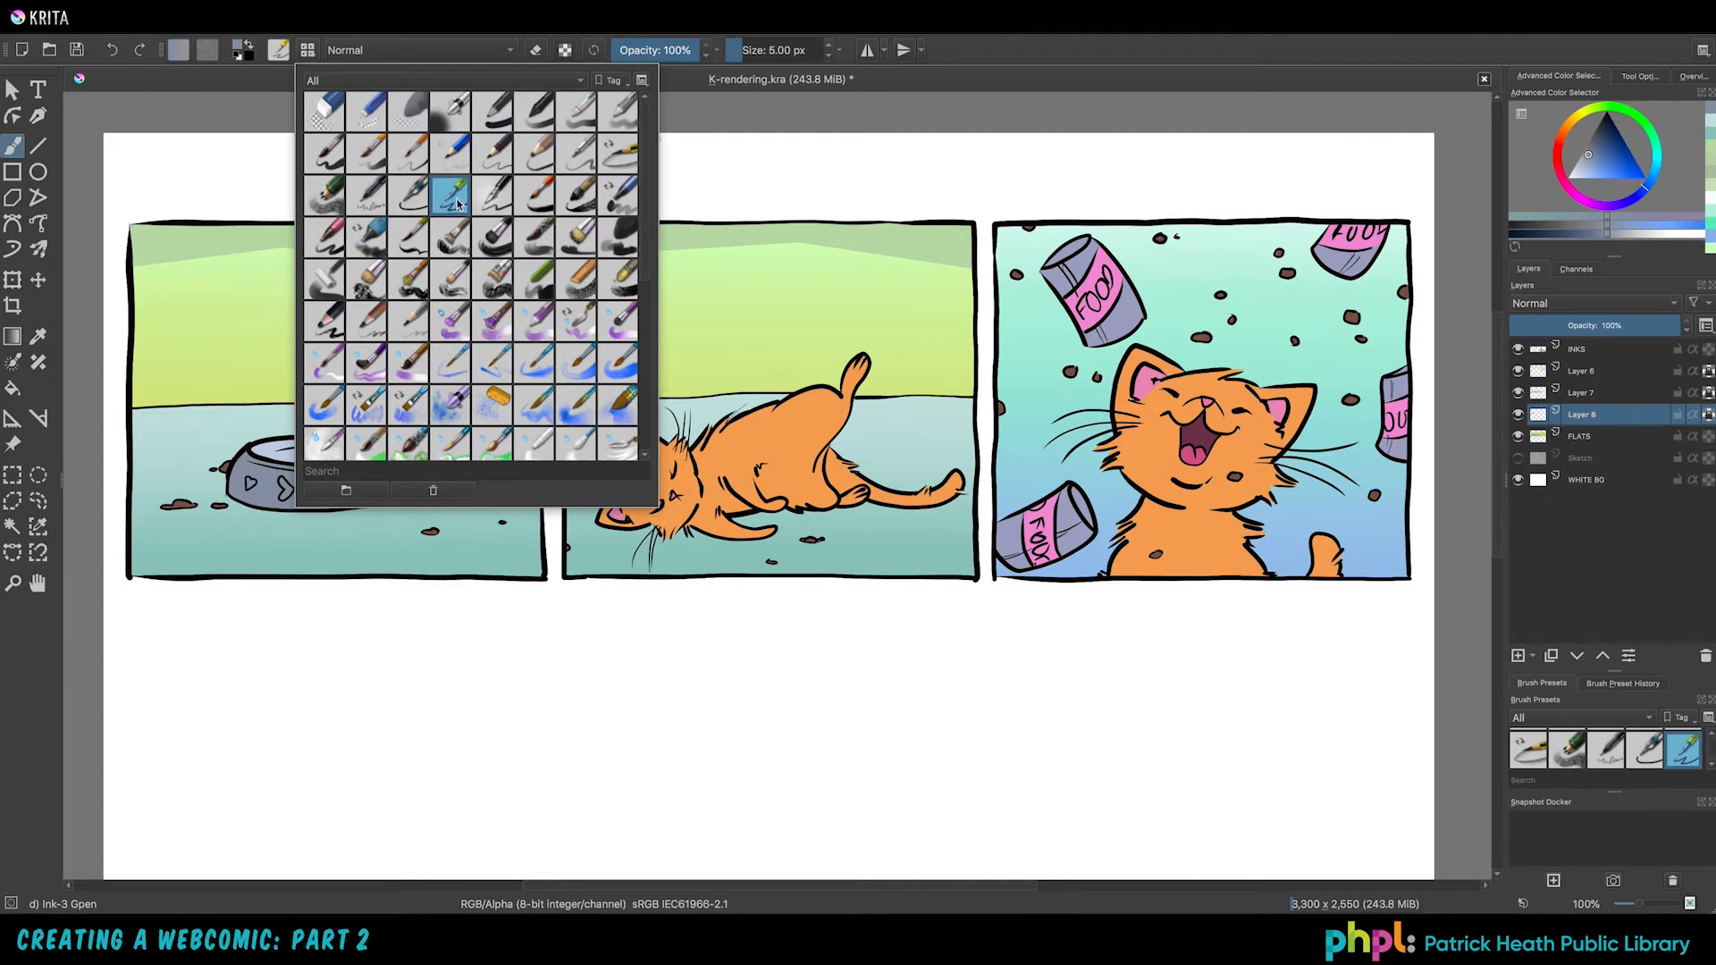
{"action": "mouse_move", "coordinate": [457, 202]}
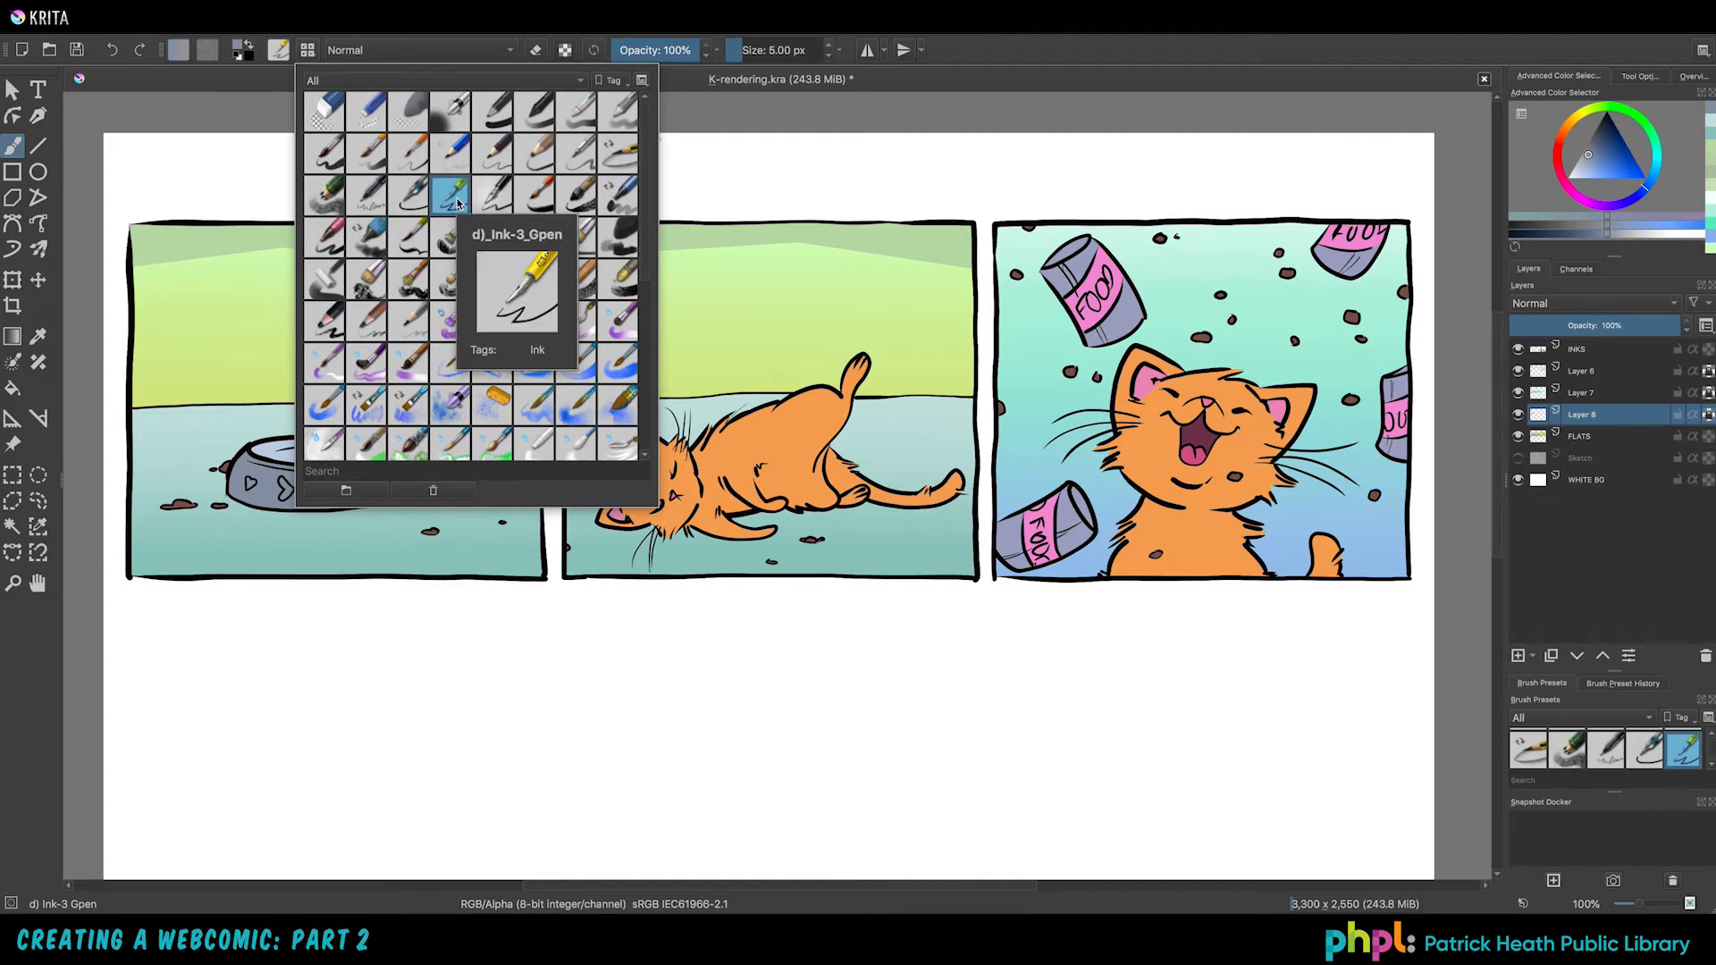
{"action": "left_click", "coordinate": [454, 203]}
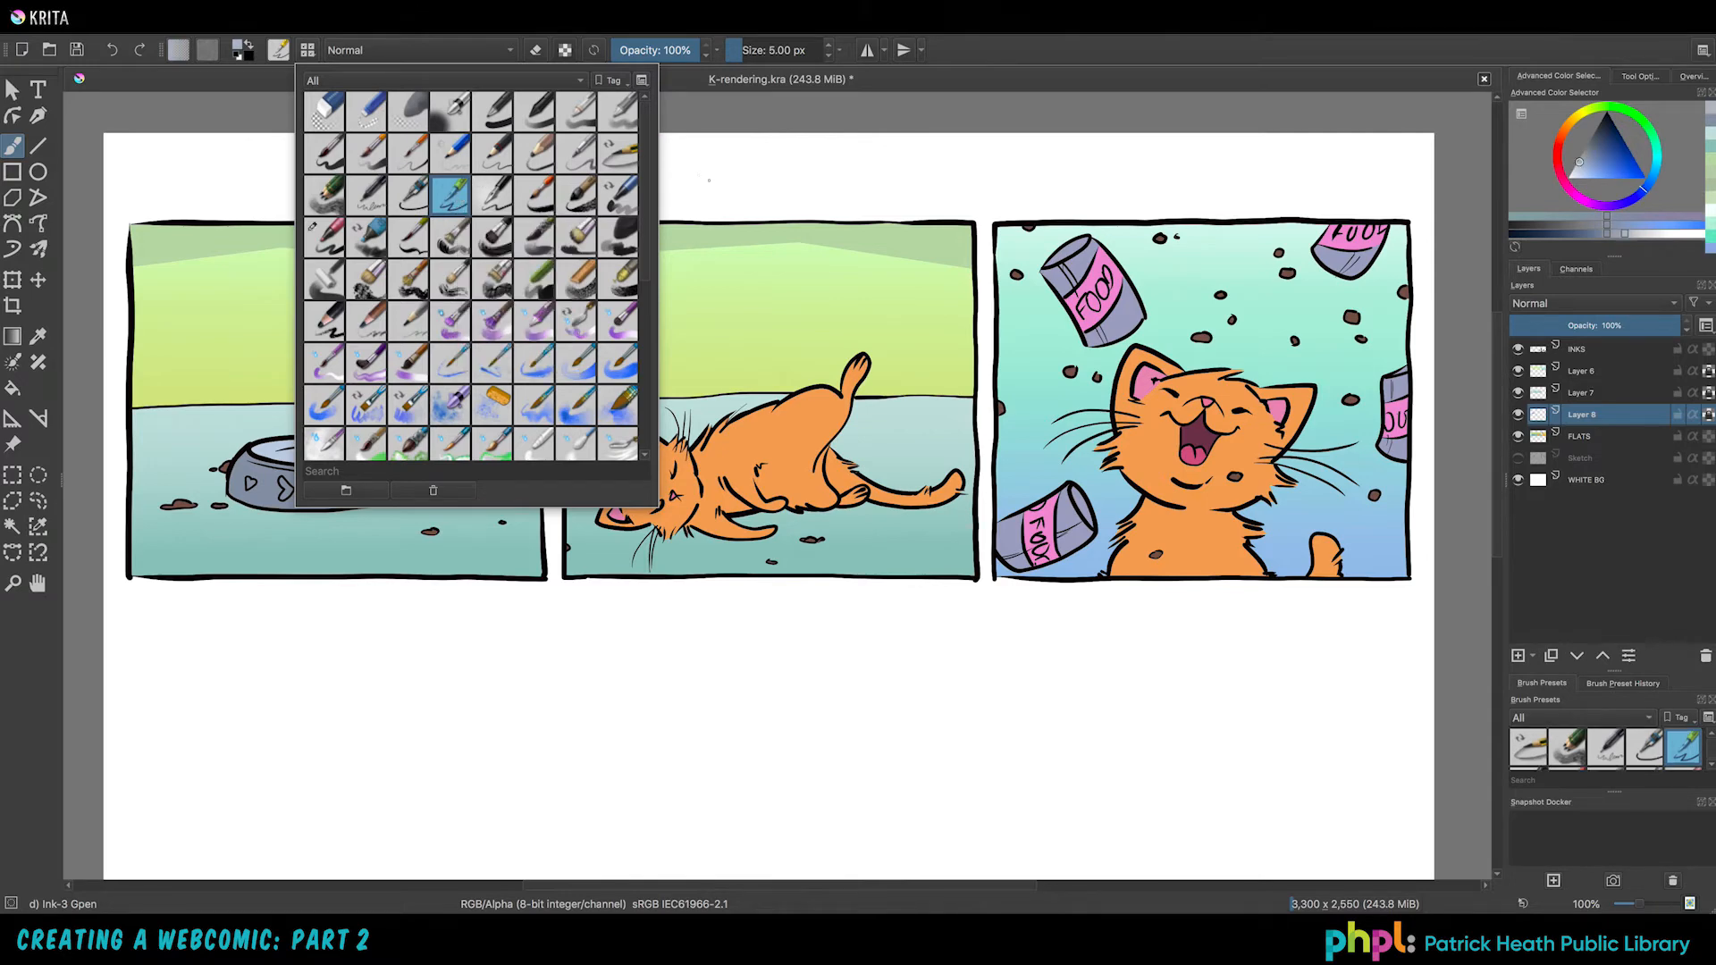
{"action": "key", "text": "Escape"}
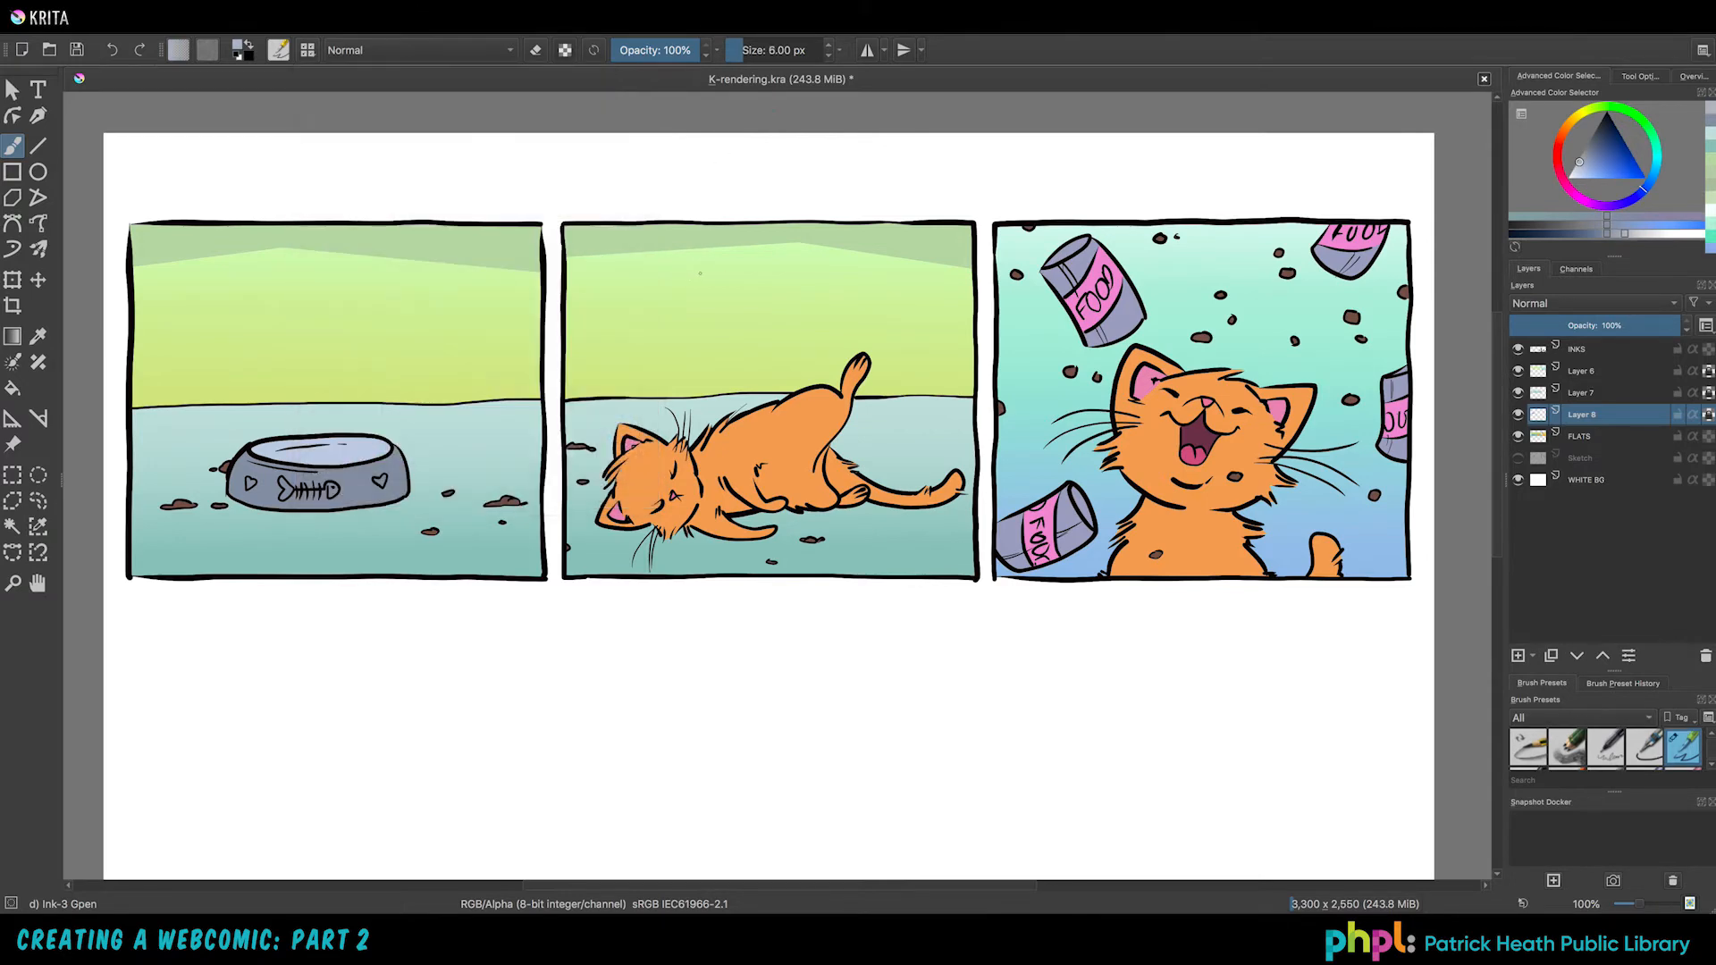
Step: Enlarge the brush to 78 px and check its smoothing options
{"action": "key", "text": "bracketright"}
{"action": "key", "text": "bracketright"}
{"action": "key", "text": "bracketright"}
{"action": "key", "text": "bracketright"}
{"action": "key", "text": "bracketright"}
{"action": "key", "text": "bracketright"}
{"action": "key", "text": "bracketright"}
{"action": "key", "text": "bracketright"}
{"action": "key", "text": "bracketright"}
{"action": "key", "text": "bracketright"}
{"action": "key", "text": "bracketright"}
{"action": "key", "text": "bracketright"}
{"action": "key", "text": "bracketright"}
{"action": "key", "text": "bracketright"}
{"action": "key", "text": "bracketright"}
{"action": "key", "text": "bracketright"}
{"action": "key", "text": "bracketright"}
{"action": "key", "text": "bracketright"}
{"action": "key", "text": "bracketright"}
{"action": "key", "text": "bracketright"}
{"action": "key", "text": "bracketright"}
{"action": "key", "text": "bracketright"}
{"action": "key", "text": "bracketright"}
{"action": "key", "text": "bracketright"}
{"action": "key", "text": "bracketright"}
{"action": "key", "text": "bracketright"}
{"action": "key", "text": "bracketright"}
{"action": "key", "text": "bracketright"}
{"action": "key", "text": "bracketright"}
{"action": "key", "text": "bracketright"}
{"action": "left_click", "coordinate": [1643, 77]}
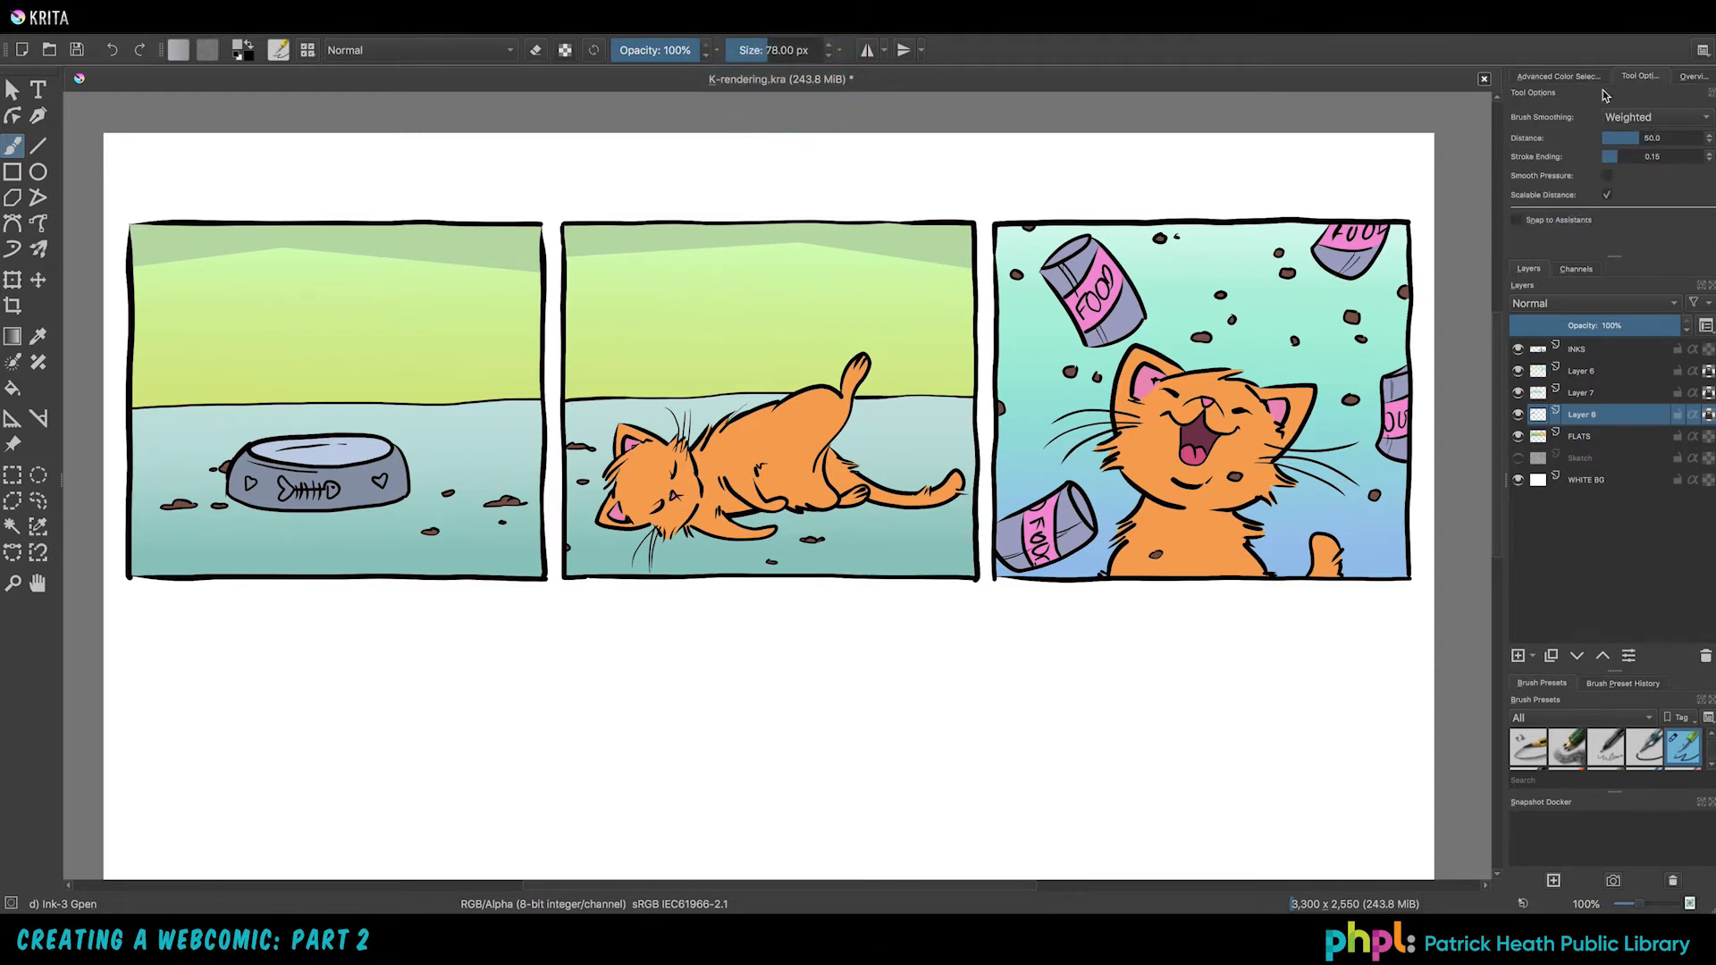
{"action": "left_click", "coordinate": [1576, 77]}
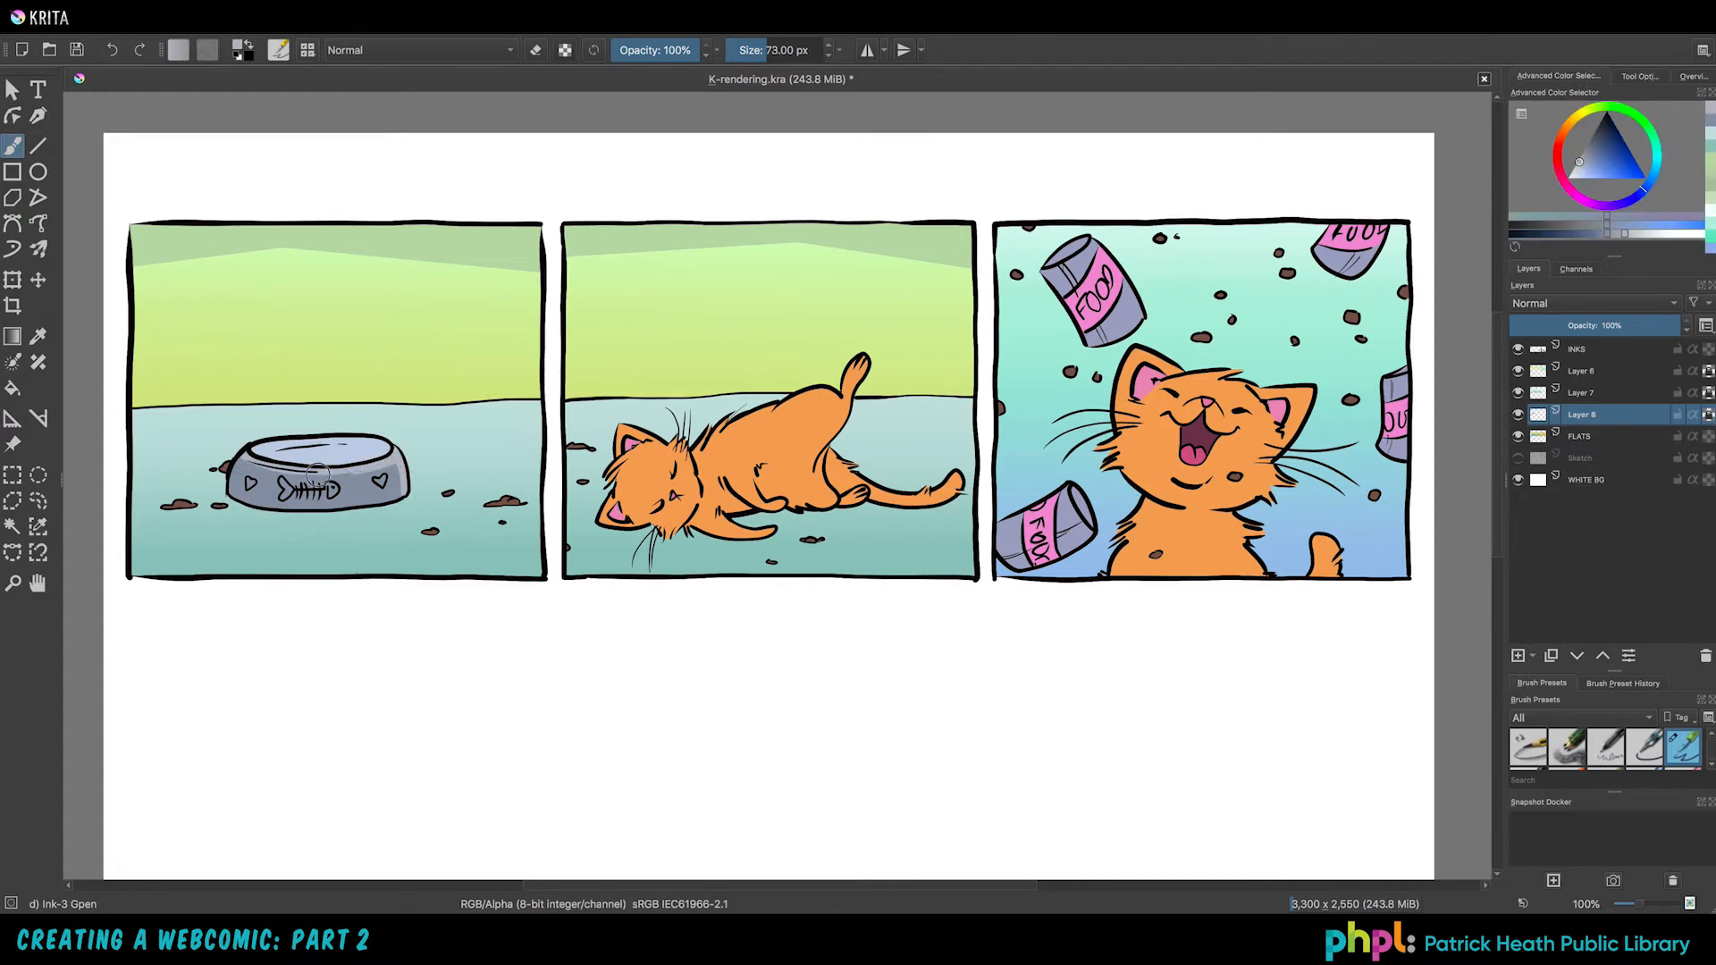
Step: Paint light grey highlights over the bowl's outer side with a 73 px brush, undoing the first stroke and redoing it
{"action": "mouse_move", "coordinate": [415, 461]}
{"action": "left_mouse_down"}
{"action": "mouse_move", "coordinate": [330, 463]}
{"action": "mouse_move", "coordinate": [421, 463]}
{"action": "mouse_move", "coordinate": [361, 481]}
{"action": "mouse_move", "coordinate": [417, 473]}
{"action": "mouse_move", "coordinate": [354, 495]}
{"action": "left_mouse_up"}
{"action": "key", "text": "ctrl+z"}
{"action": "mouse_move", "coordinate": [284, 474]}
{"action": "left_mouse_down"}
{"action": "mouse_move", "coordinate": [407, 477]}
{"action": "mouse_move", "coordinate": [359, 512]}
{"action": "left_mouse_up"}
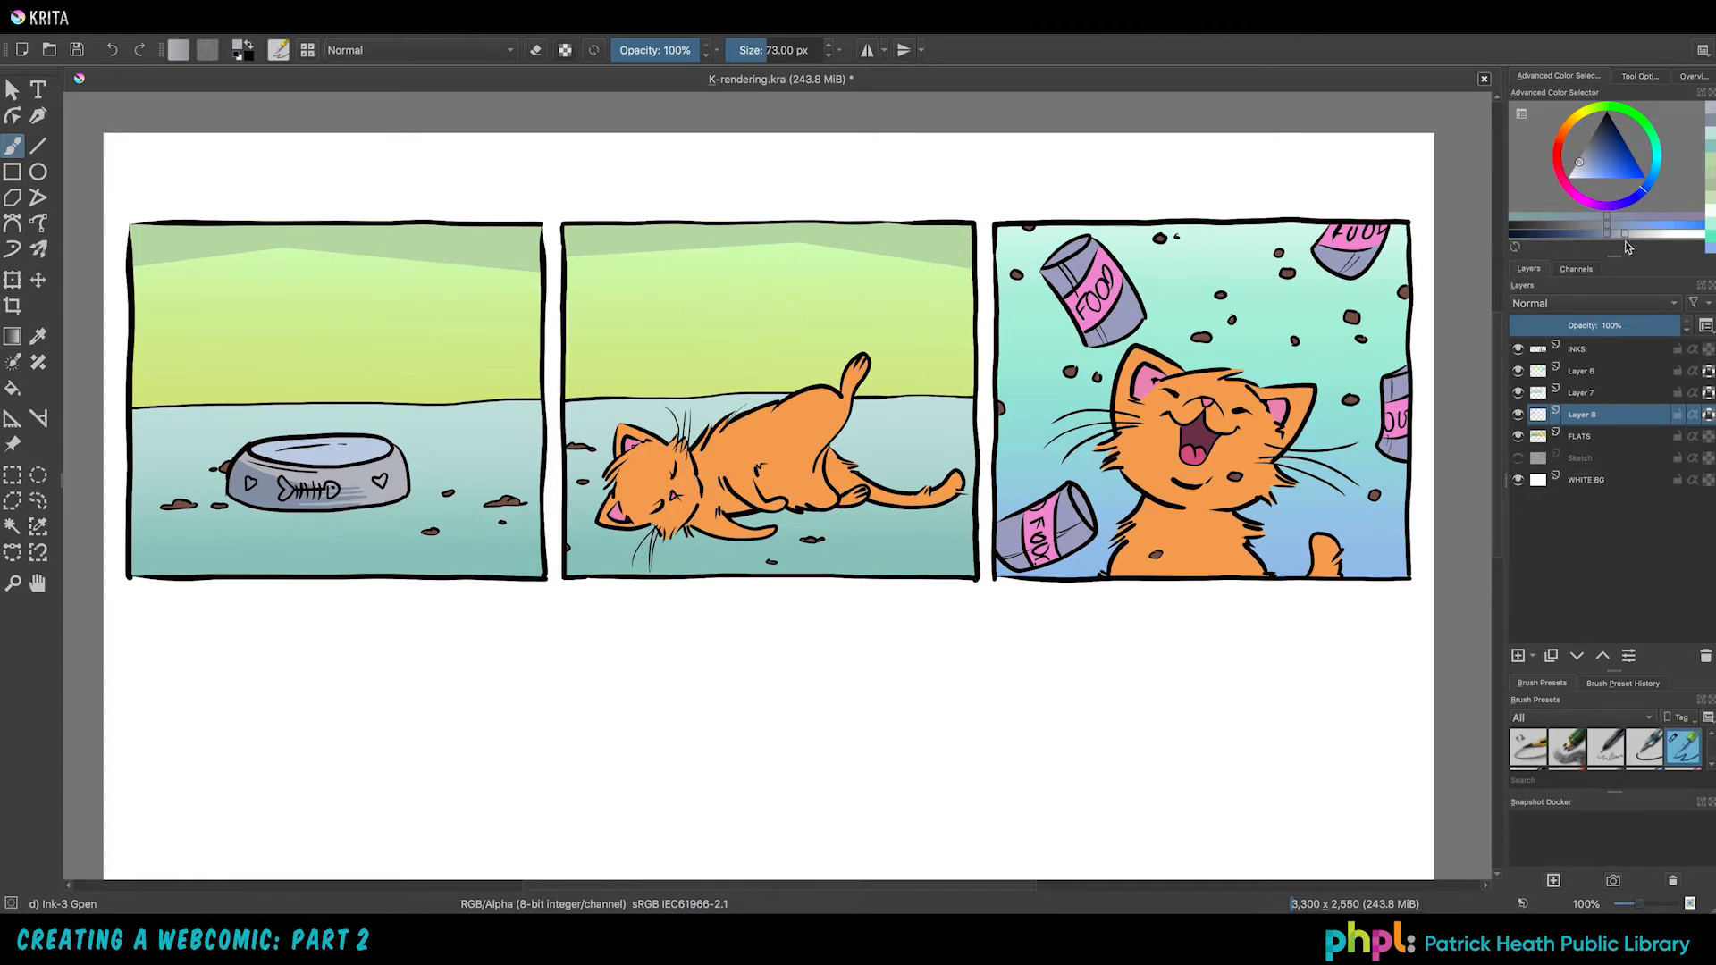
Step: Mix a near-white grey, reduce the brush to 55 px and paint brighter highlights on the bowl's sides and fishbone
{"action": "left_click_drag", "start_coordinate": [1632, 239], "coordinate": [1650, 238]}
{"action": "key", "text": "bracketleft"}
{"action": "key", "text": "bracketleft"}
{"action": "key", "text": "bracketleft"}
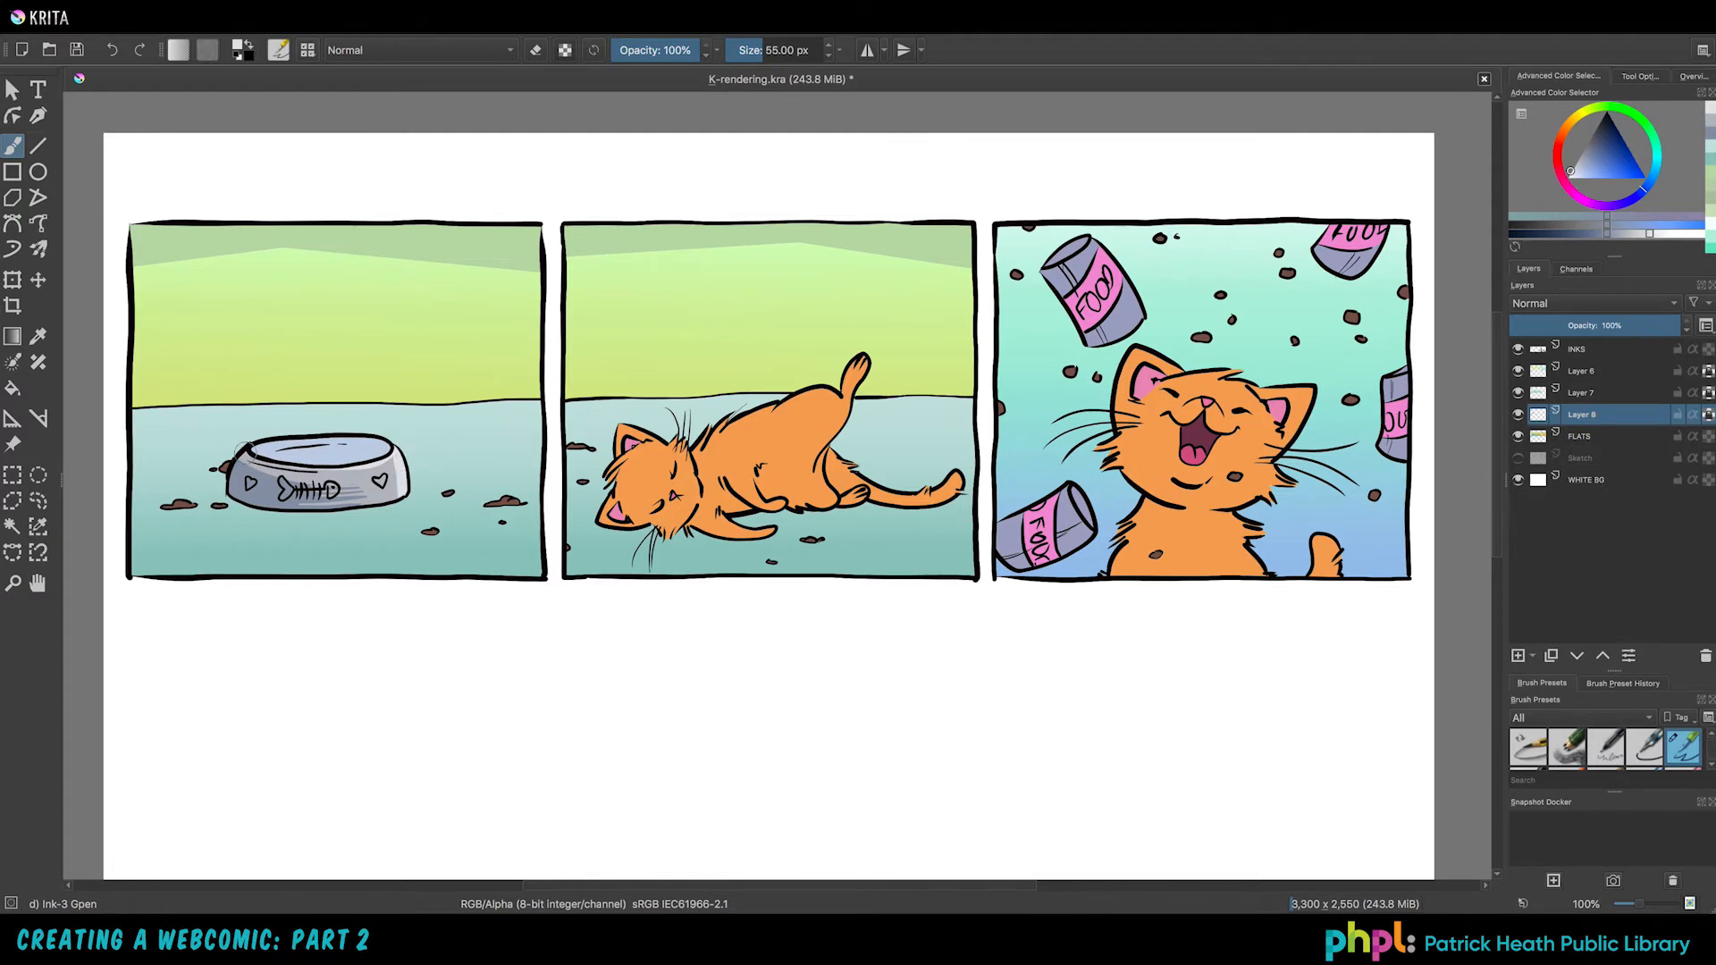
{"action": "mouse_move", "coordinate": [245, 449]}
{"action": "left_mouse_down"}
{"action": "mouse_move", "coordinate": [233, 504]}
{"action": "mouse_move", "coordinate": [320, 470]}
{"action": "left_mouse_up"}
{"action": "left_click_drag", "start_coordinate": [354, 499], "coordinate": [333, 505]}
Step: Reduce the brush to 38 px, pick a pink and paint both hearts on the bowl with it
{"action": "key", "text": "bracketleft"}
{"action": "key", "text": "bracketleft"}
{"action": "key", "text": "bracketleft"}
{"action": "key", "text": "bracketleft"}
{"action": "key", "text": "bracketleft"}
{"action": "left_click", "coordinate": [1573, 203]}
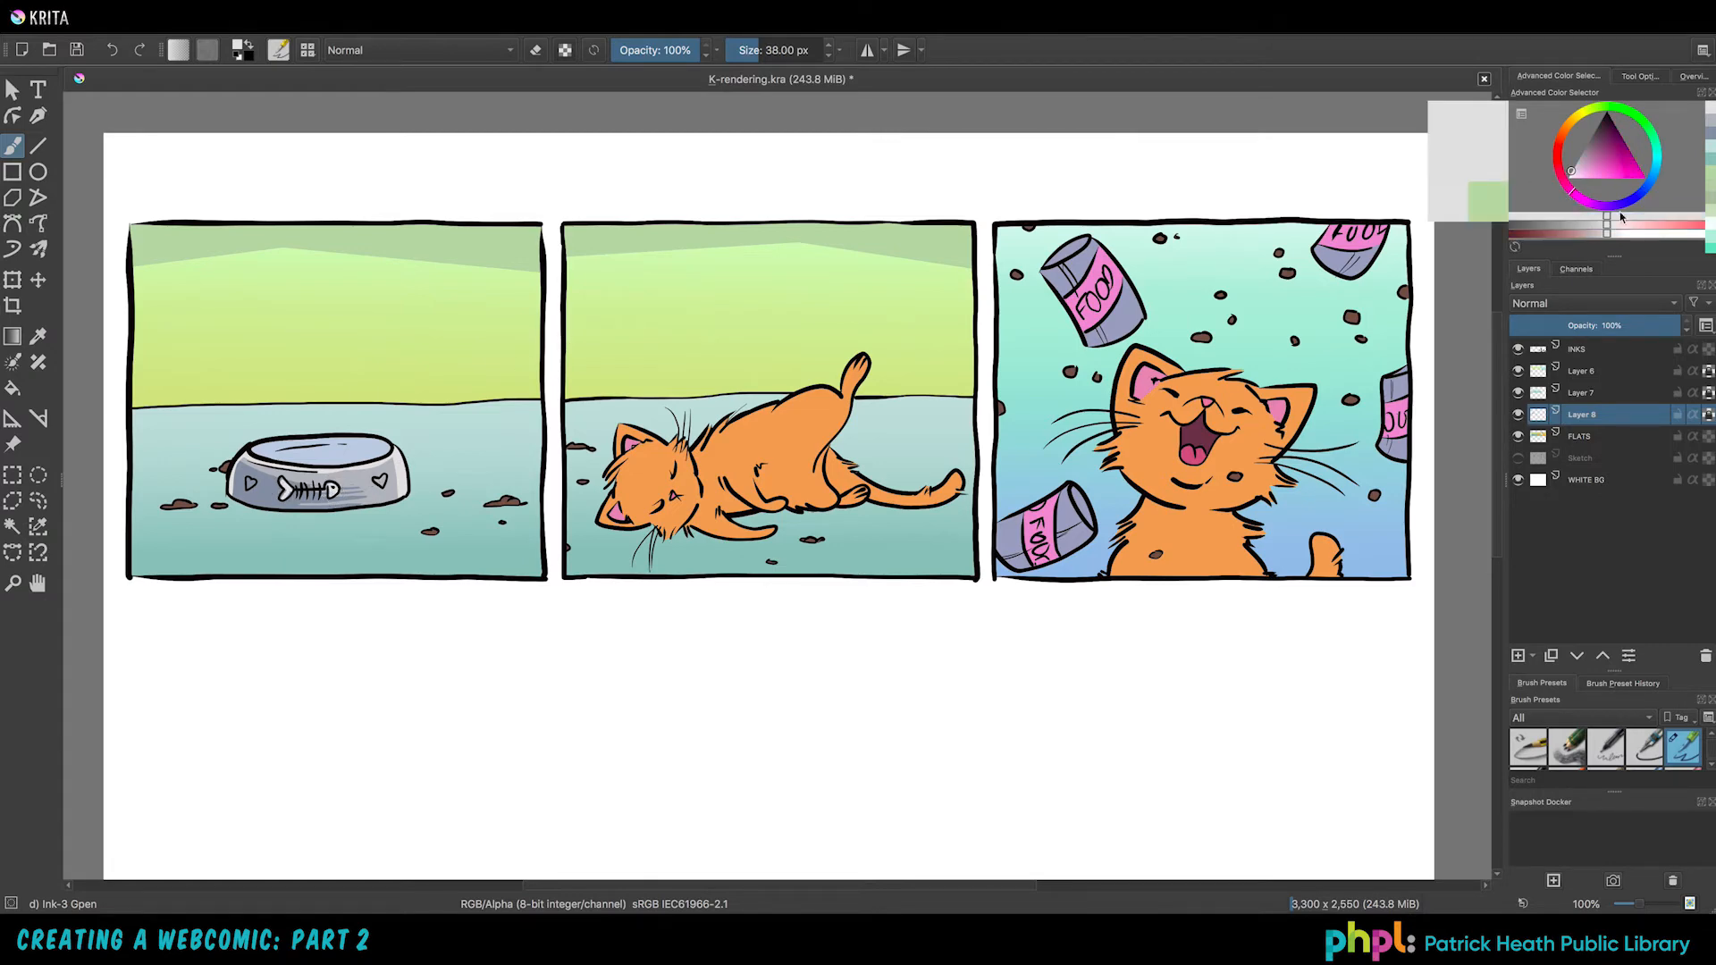
{"action": "left_click", "coordinate": [1595, 175]}
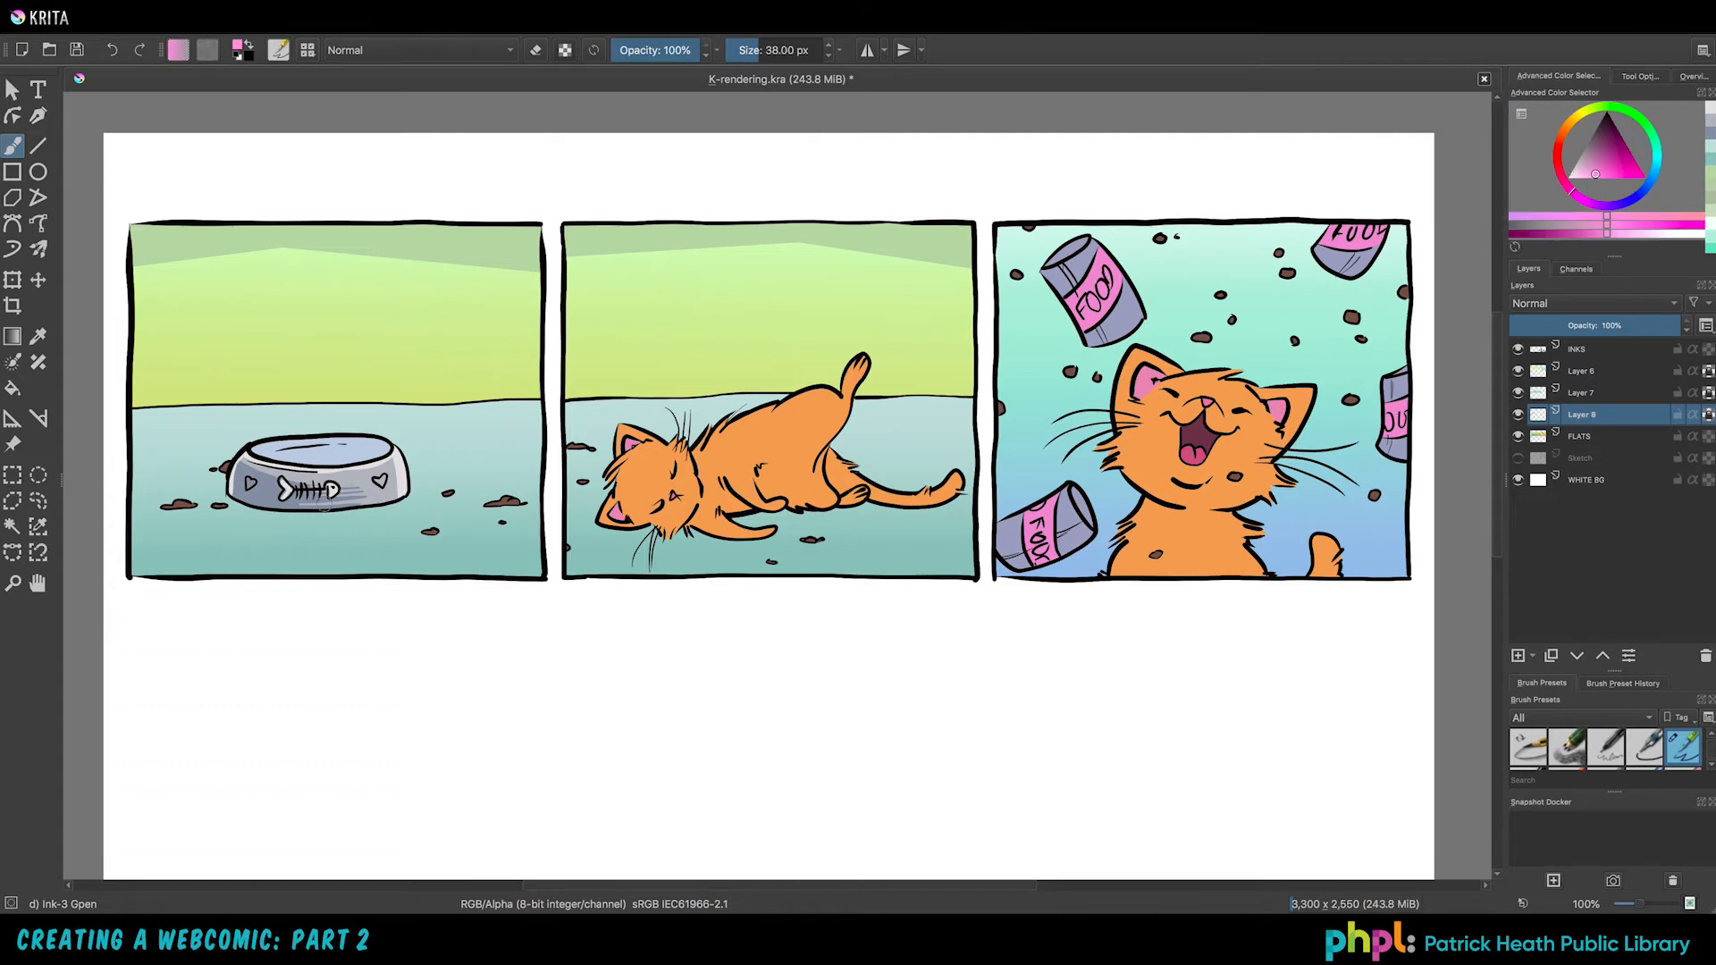
{"action": "left_click_drag", "start_coordinate": [379, 478], "coordinate": [385, 476]}
{"action": "left_click_drag", "start_coordinate": [249, 483], "coordinate": [253, 483]}
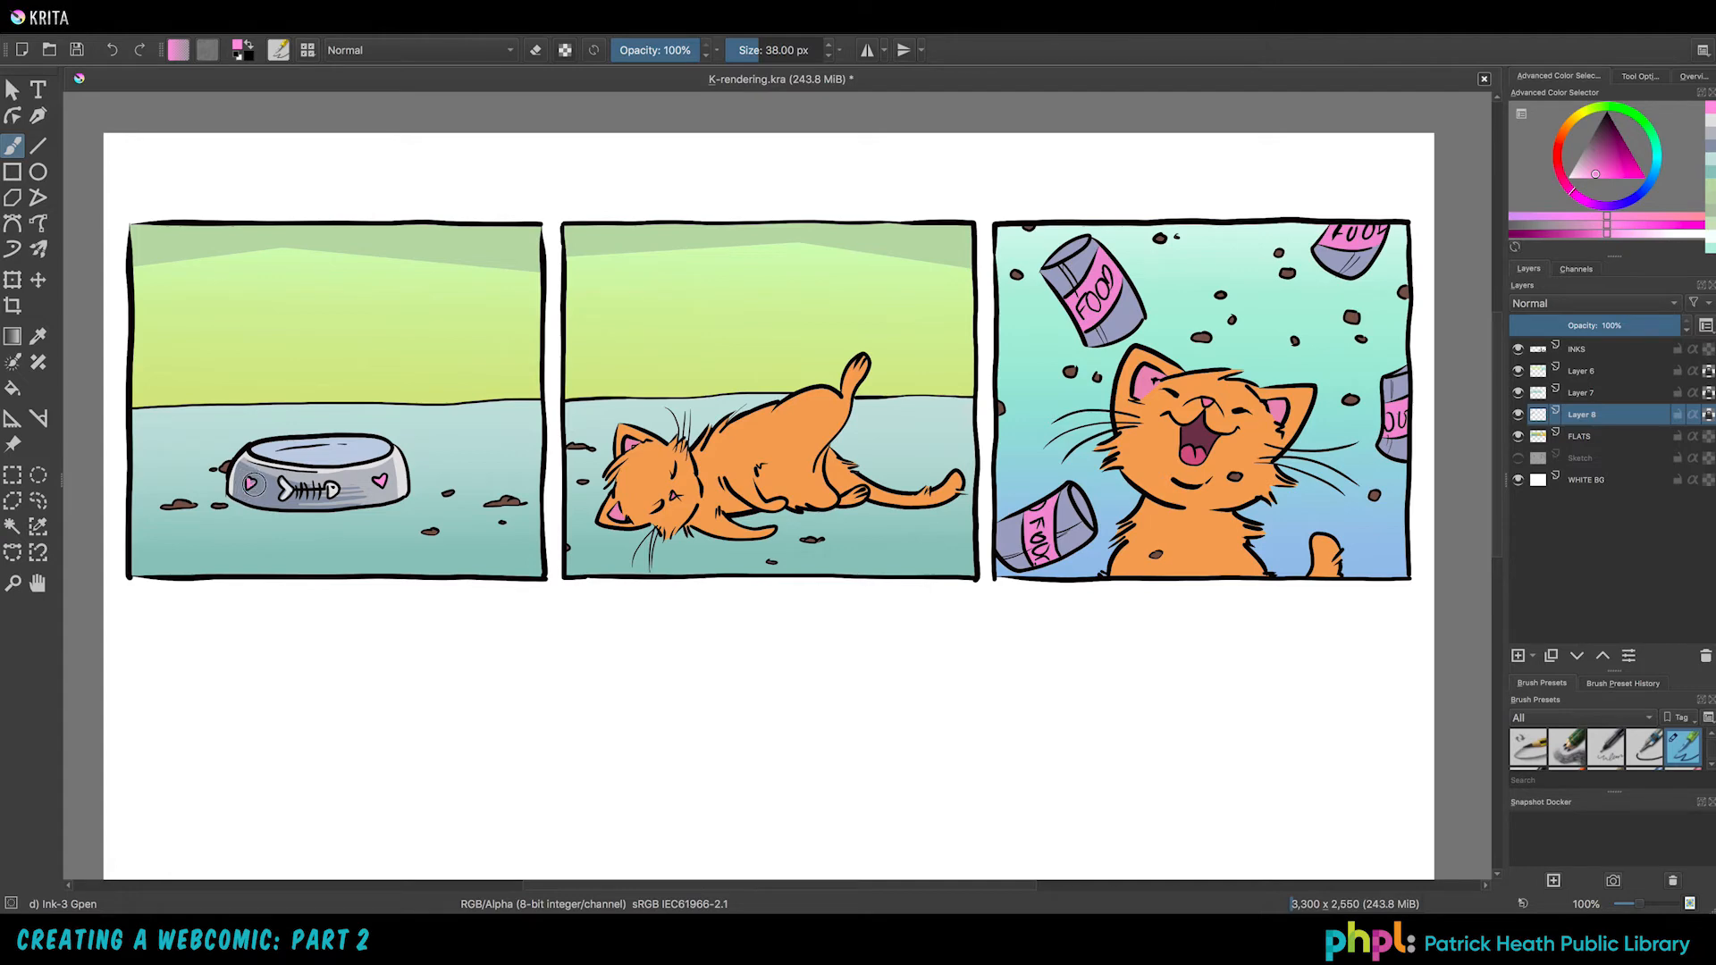
Step: Merge the wall, floor and bowl layers down into one layer
{"action": "left_click", "coordinate": [1609, 372]}
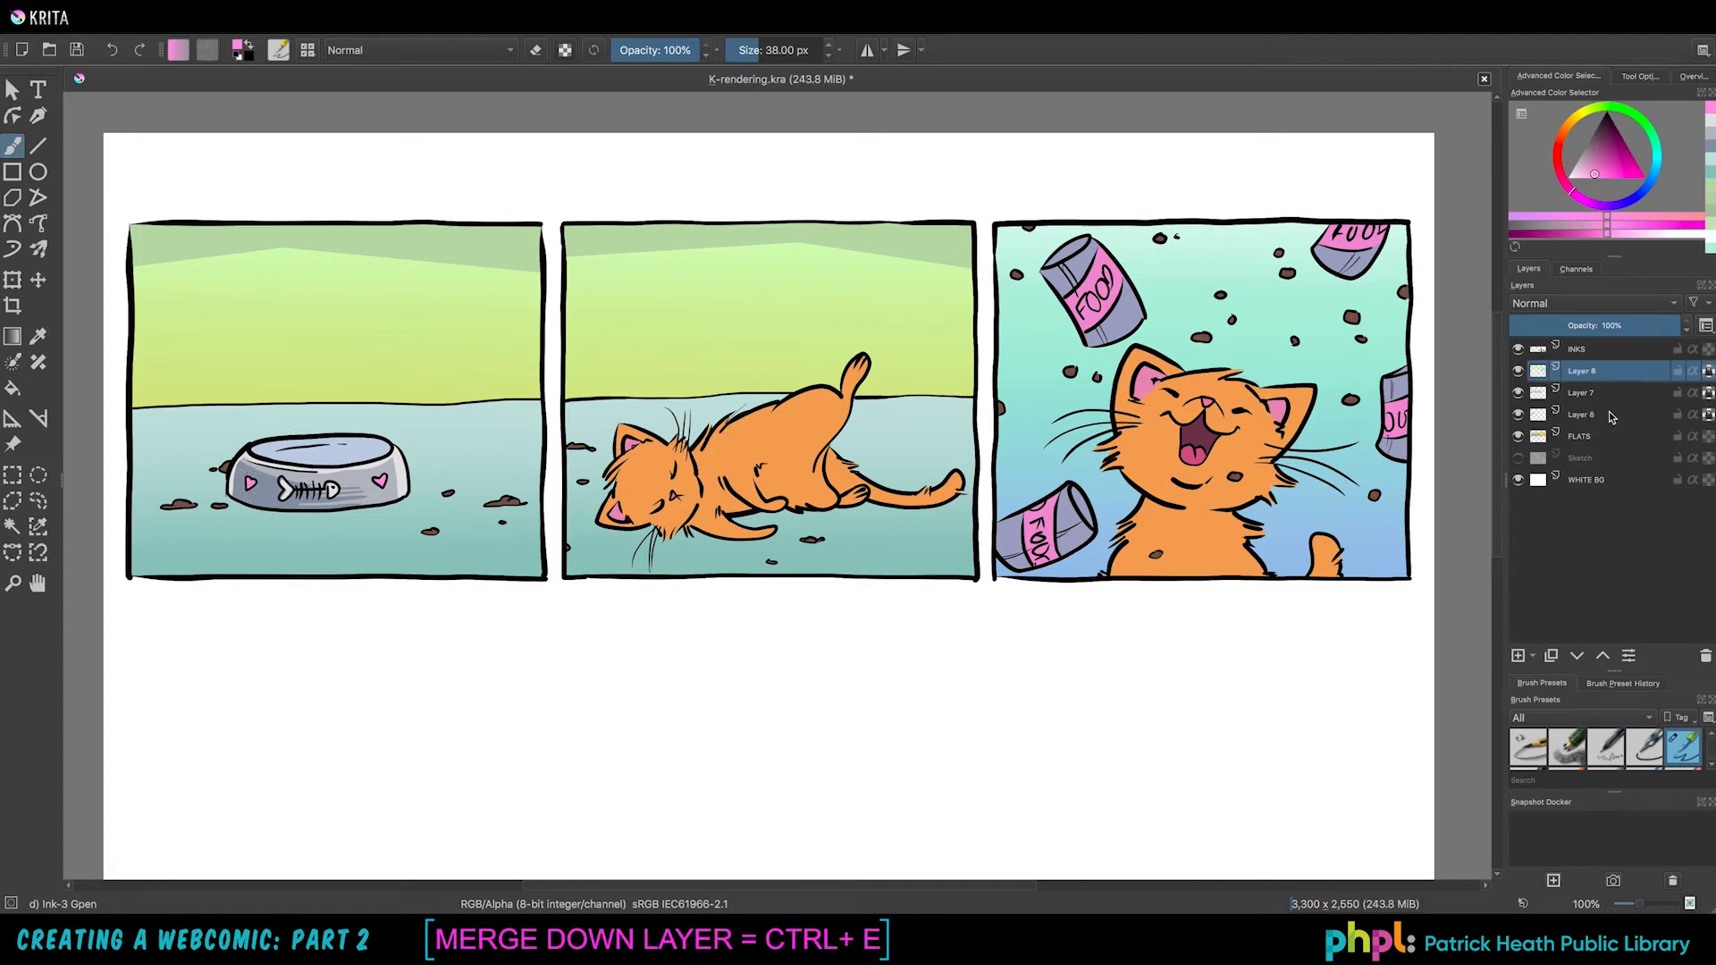
{"action": "key", "text": "ctrl+e"}
{"action": "key", "text": "ctrl+e"}
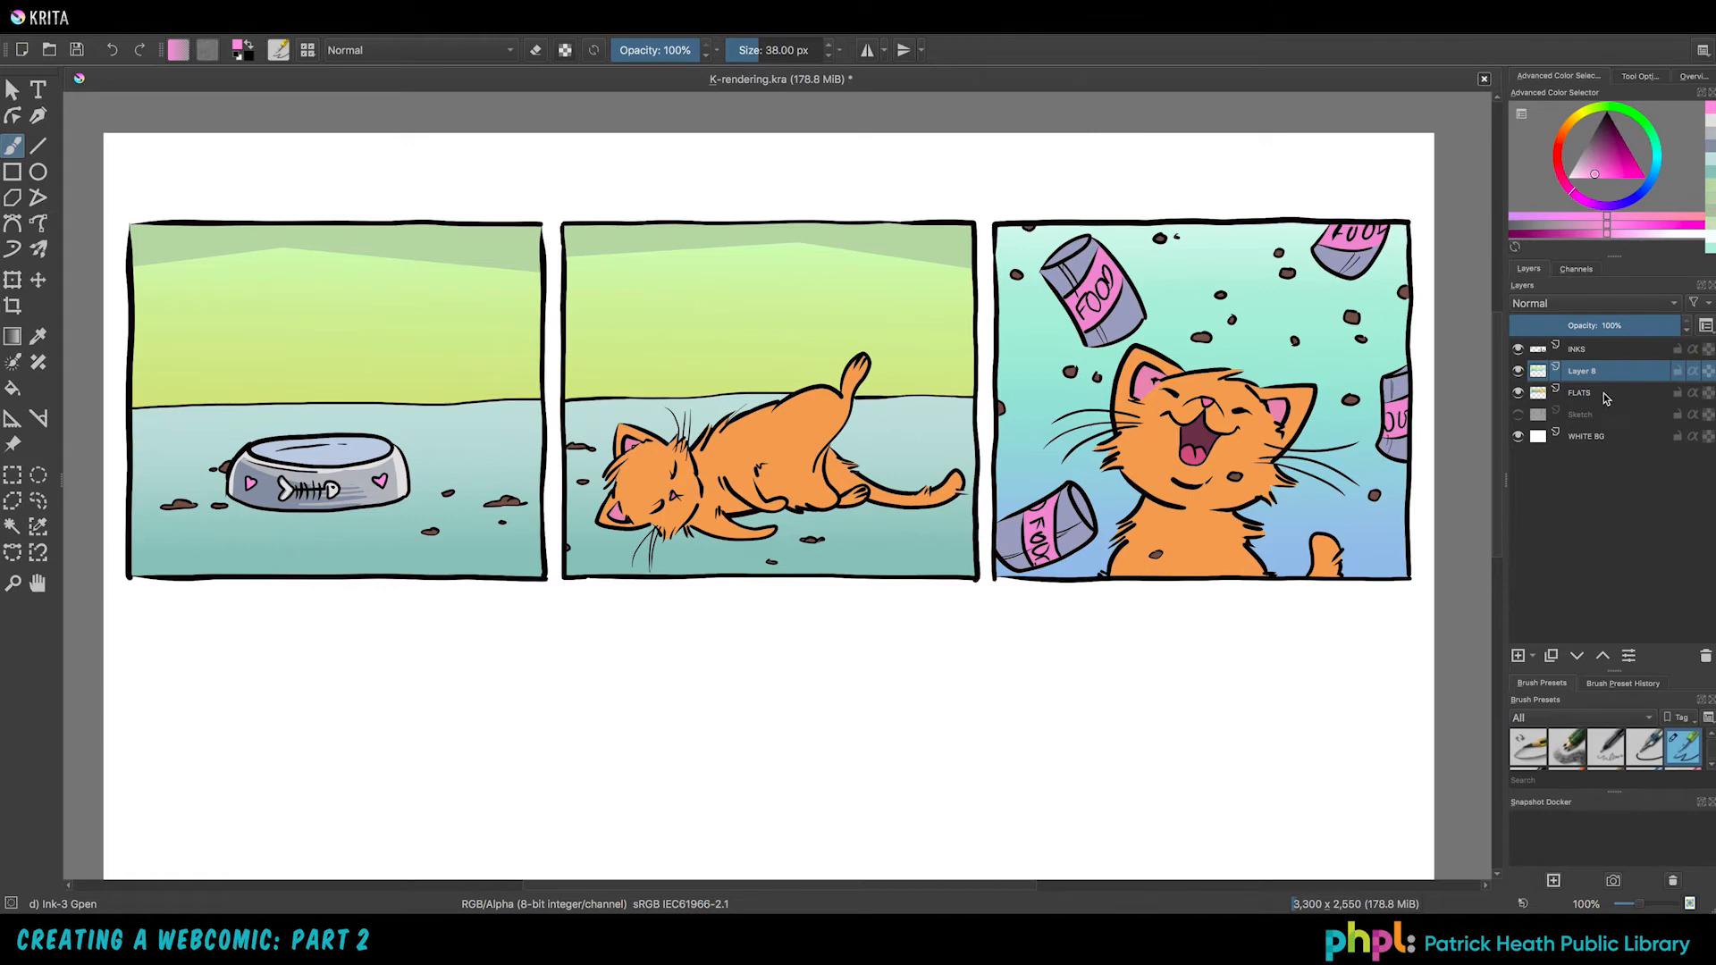
Step: Copy the bowl's inside from FLATS onto a new alpha-locked layer filled with a sampled pale blue
{"action": "left_click", "coordinate": [1613, 403]}
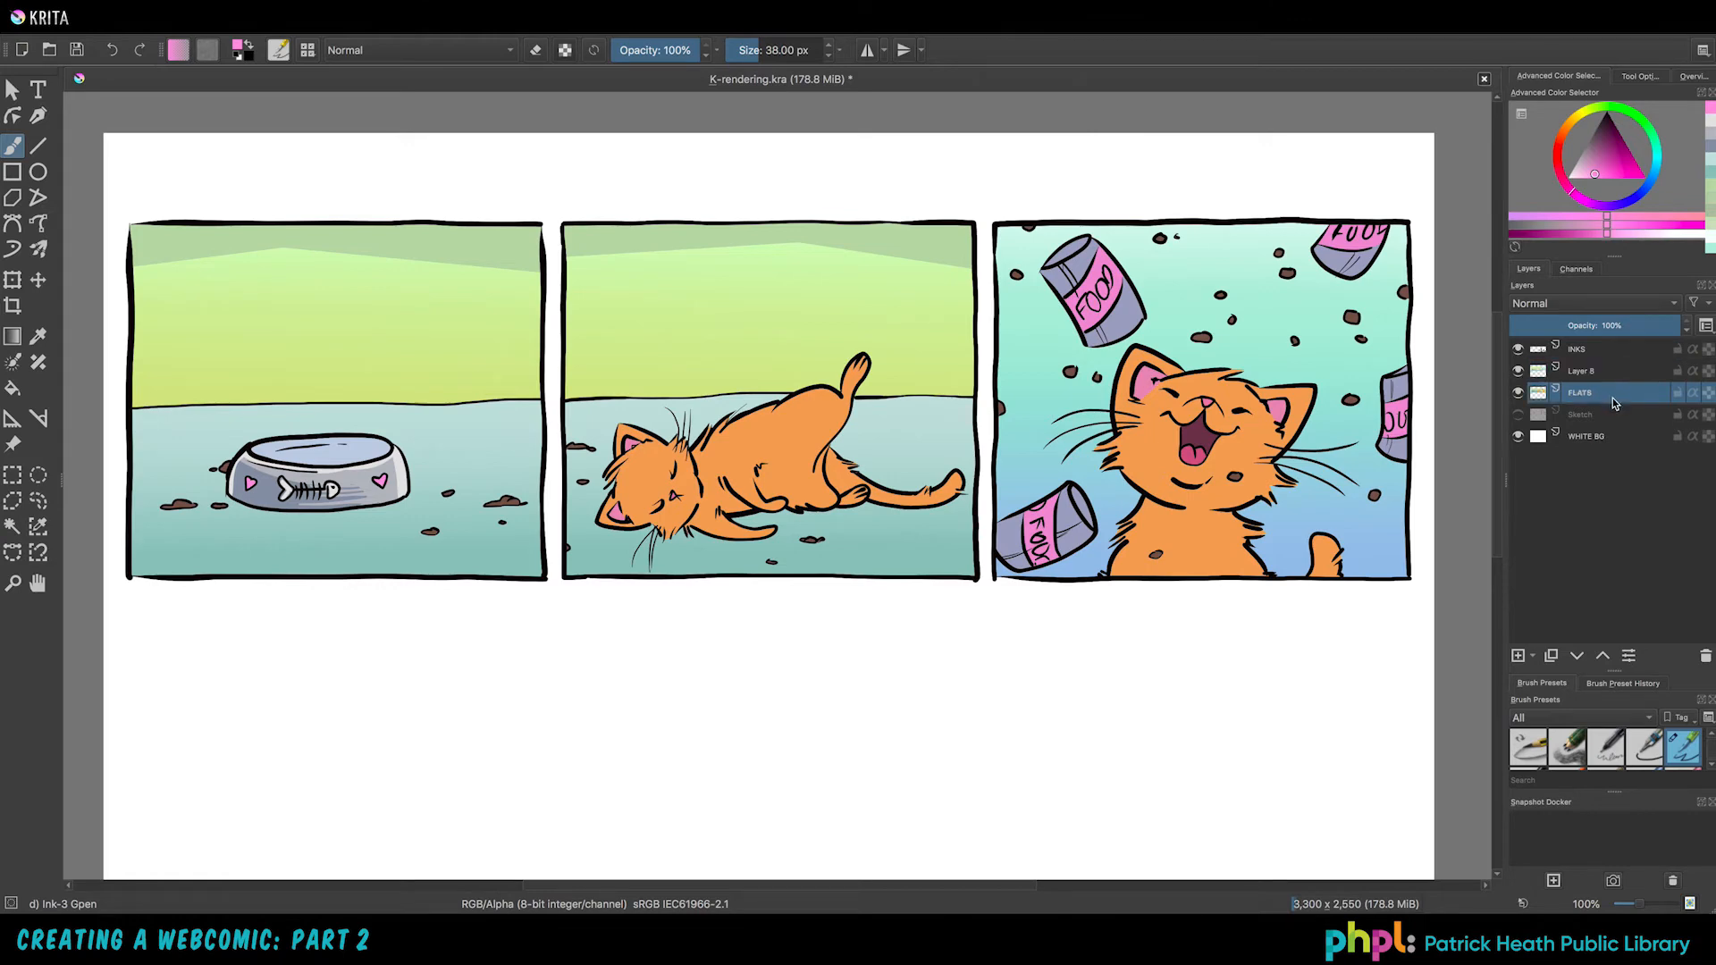
{"action": "left_click", "coordinate": [13, 526]}
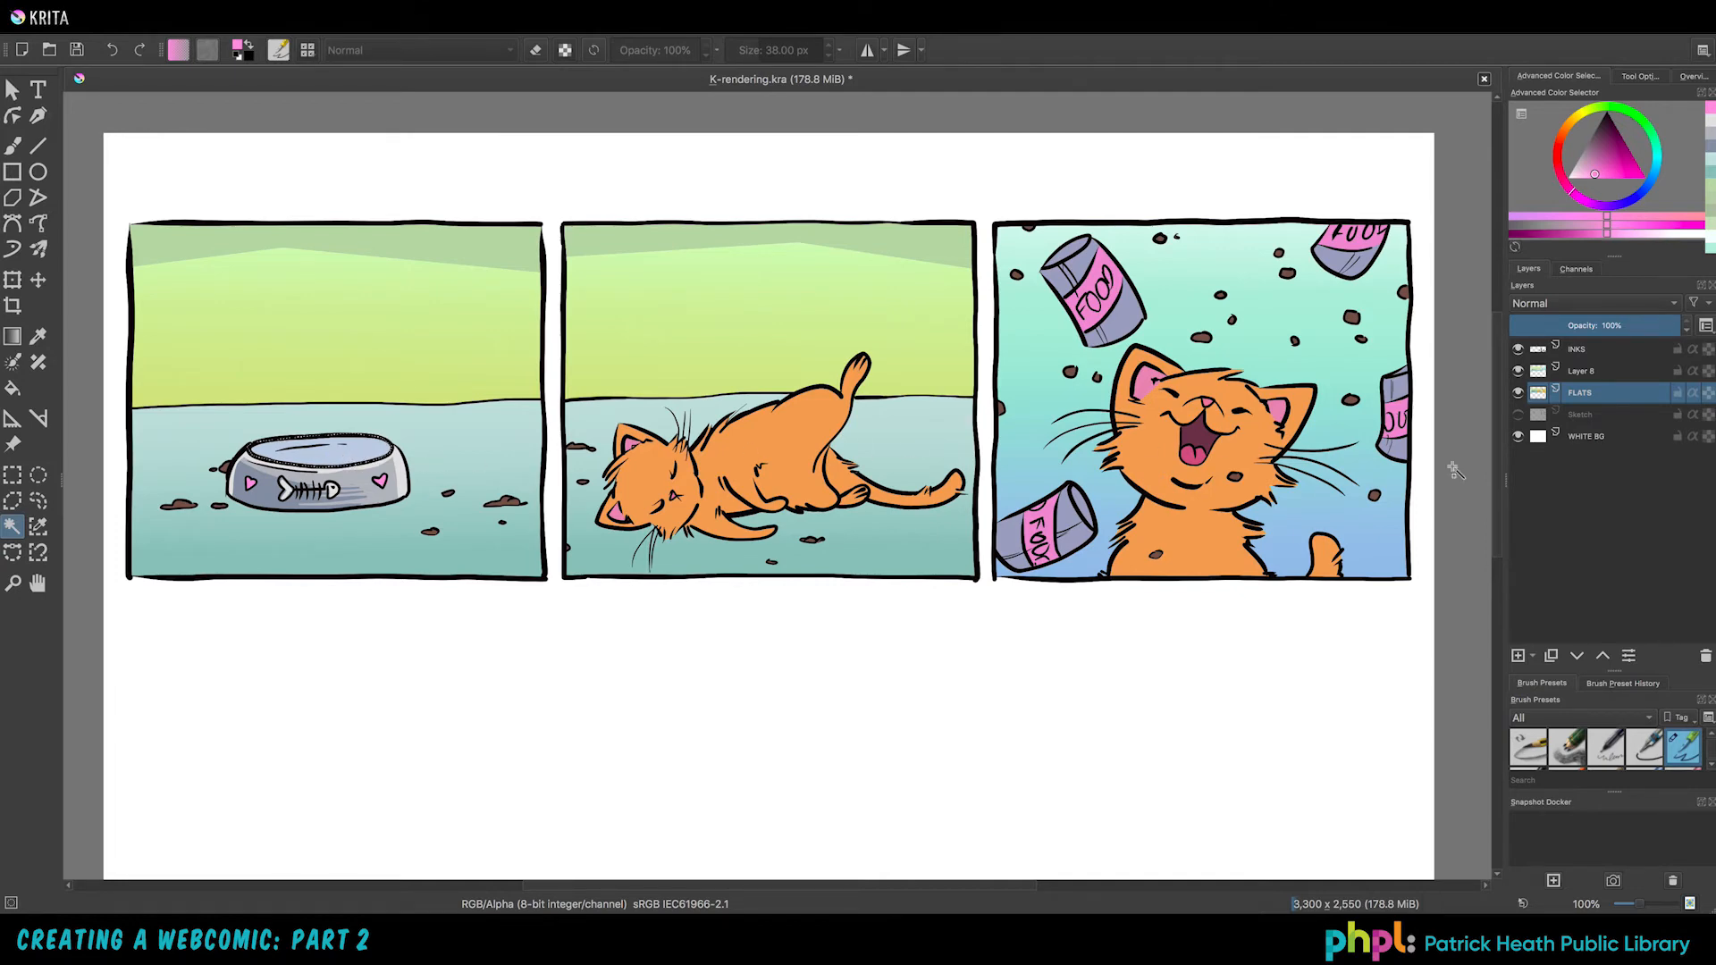
{"action": "left_click", "coordinate": [1520, 658]}
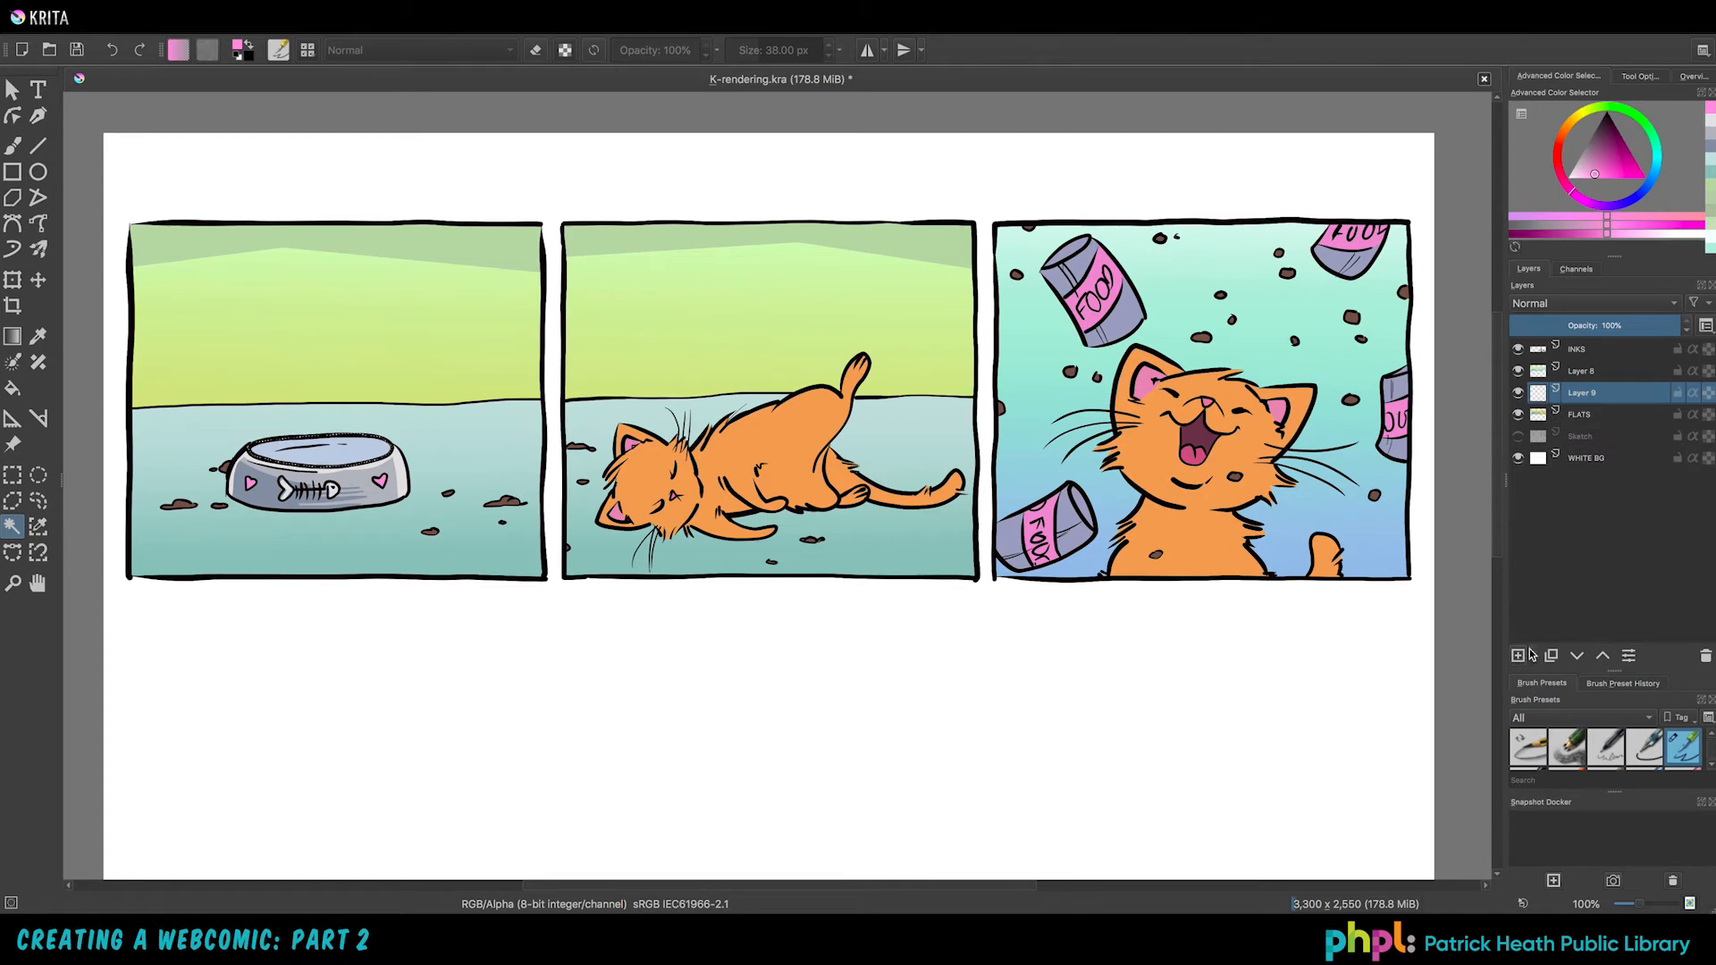
{"action": "key", "text": "i"}
{"action": "left_click", "coordinate": [38, 337]}
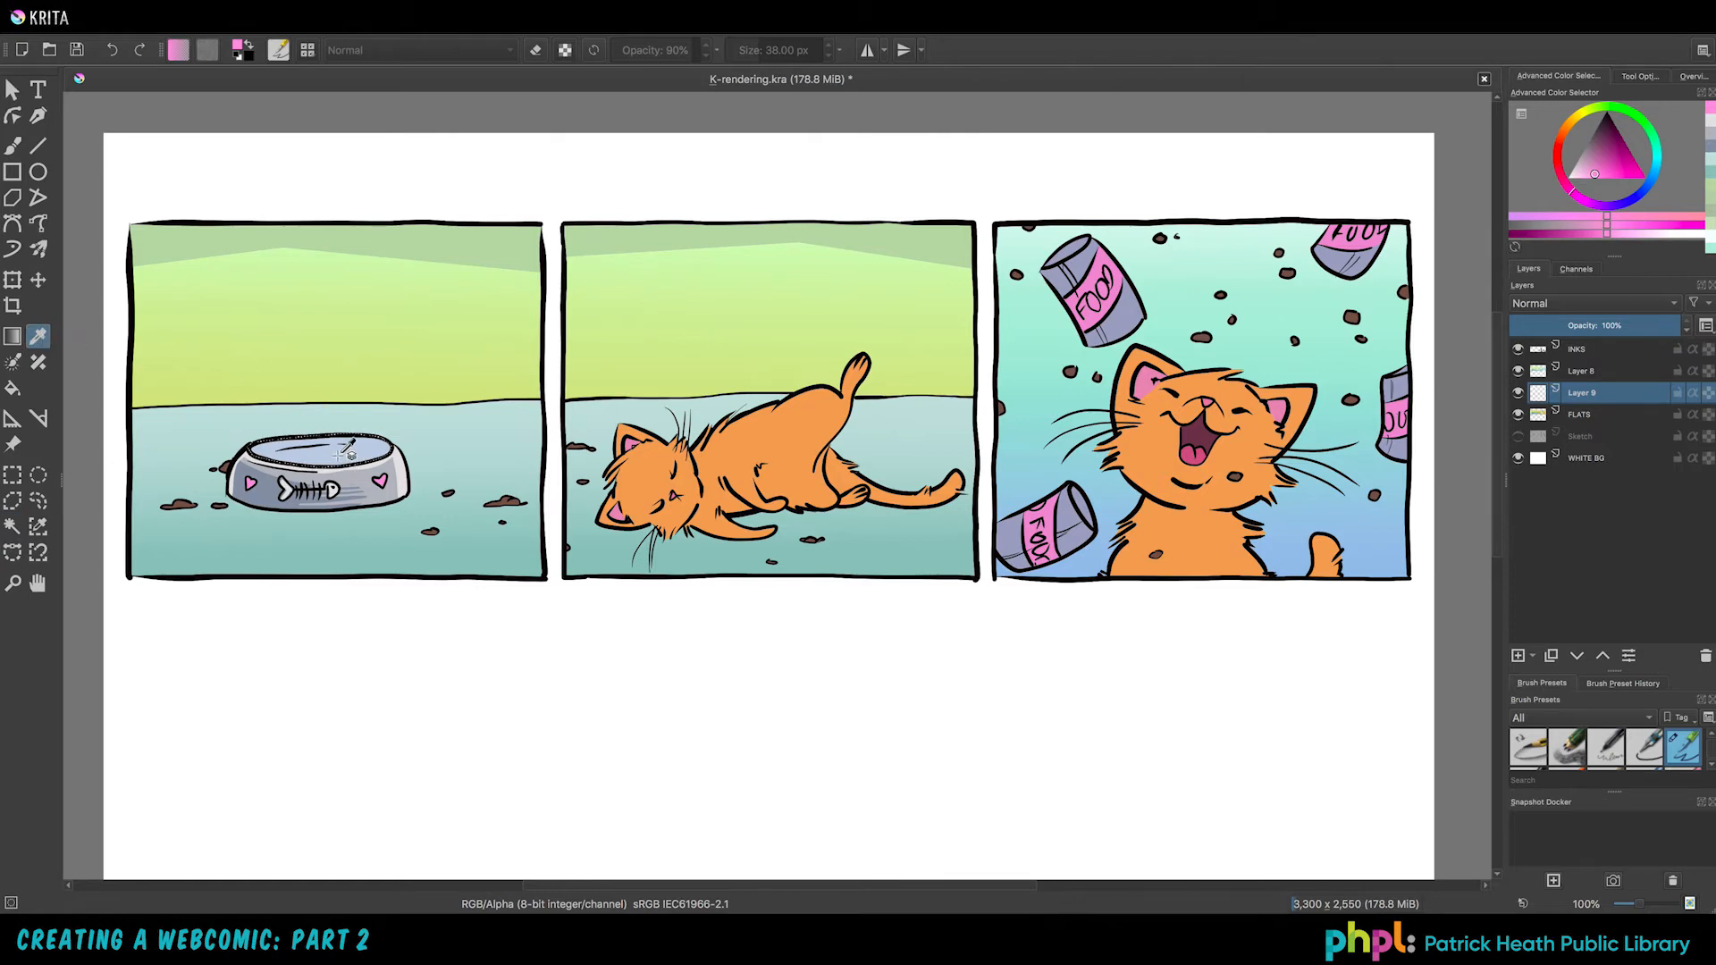
{"action": "left_click", "coordinate": [447, 419]}
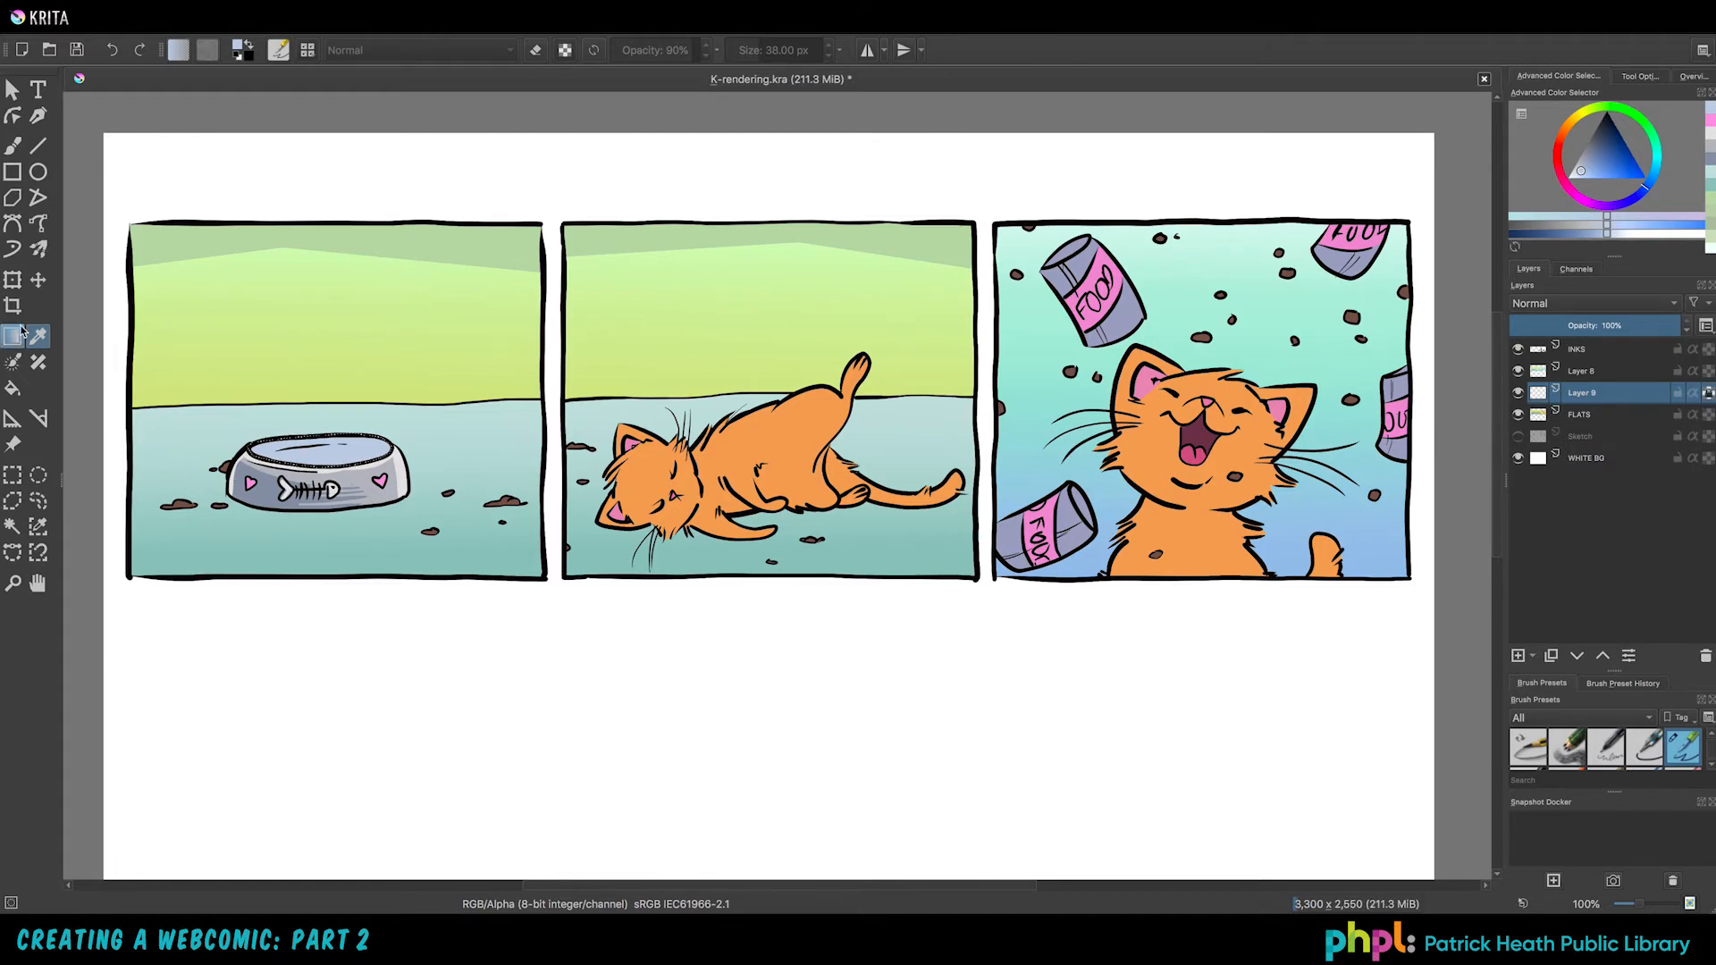
Step: Paint a lighter blue highlight inside the bowl with the 38 px brush and merge its layer with the other shaded layer
{"action": "left_click", "coordinate": [12, 146]}
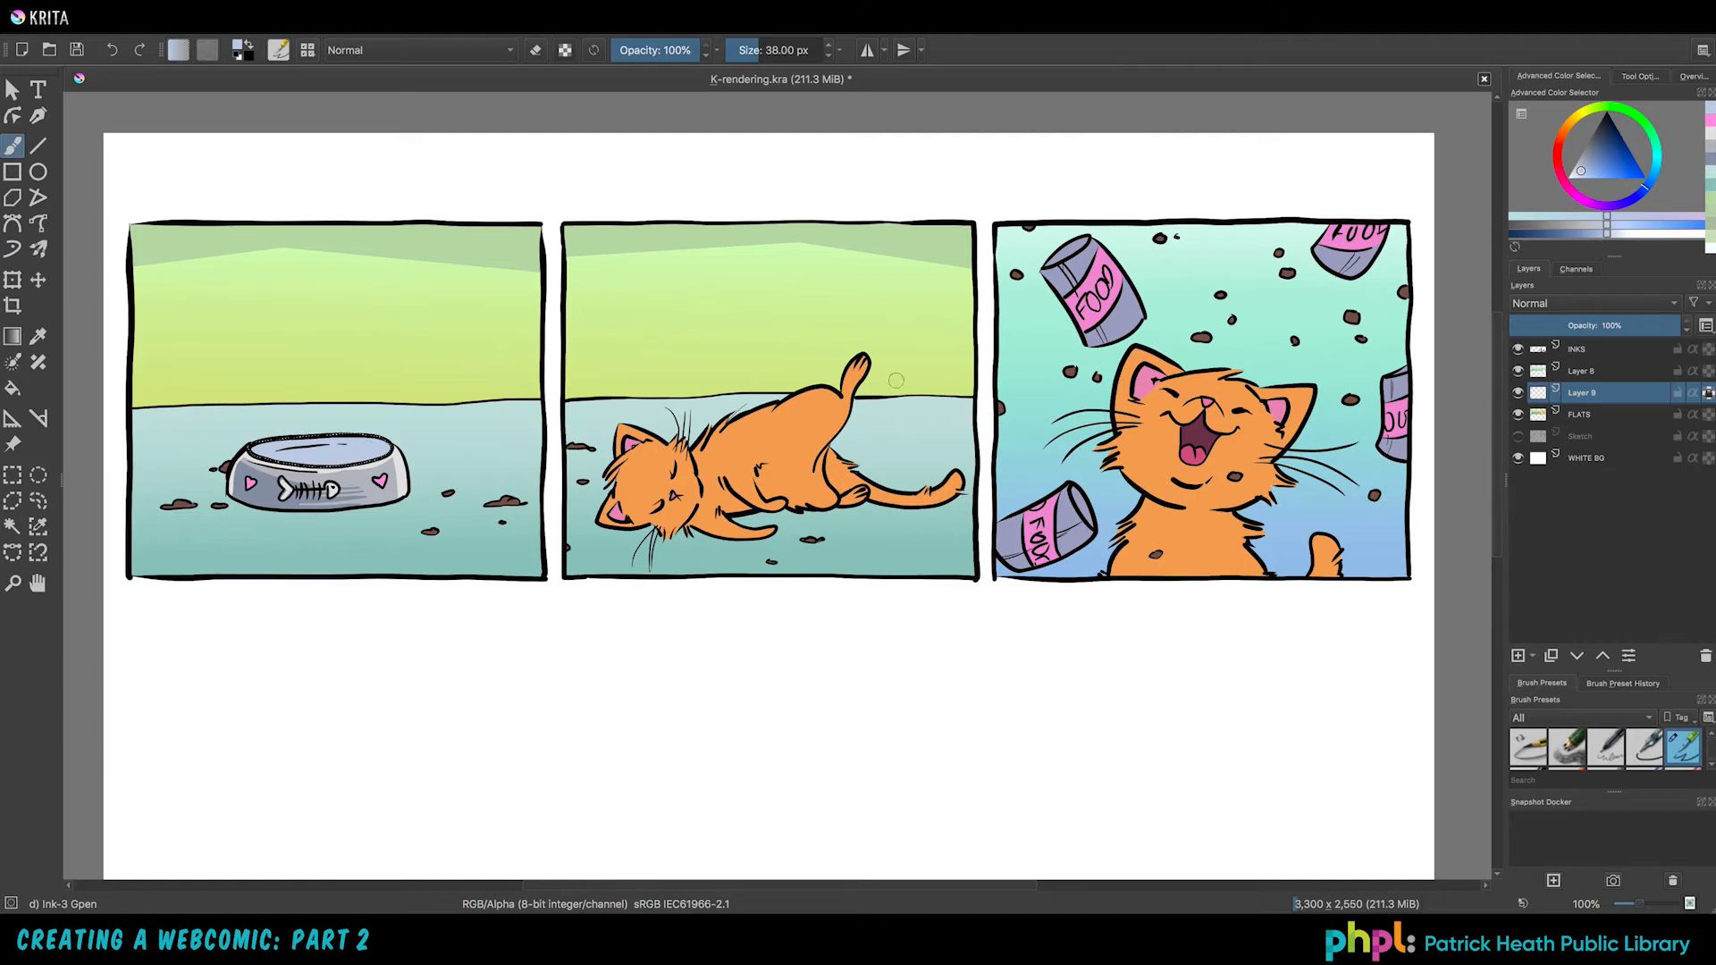
{"action": "left_click", "coordinate": [1629, 235]}
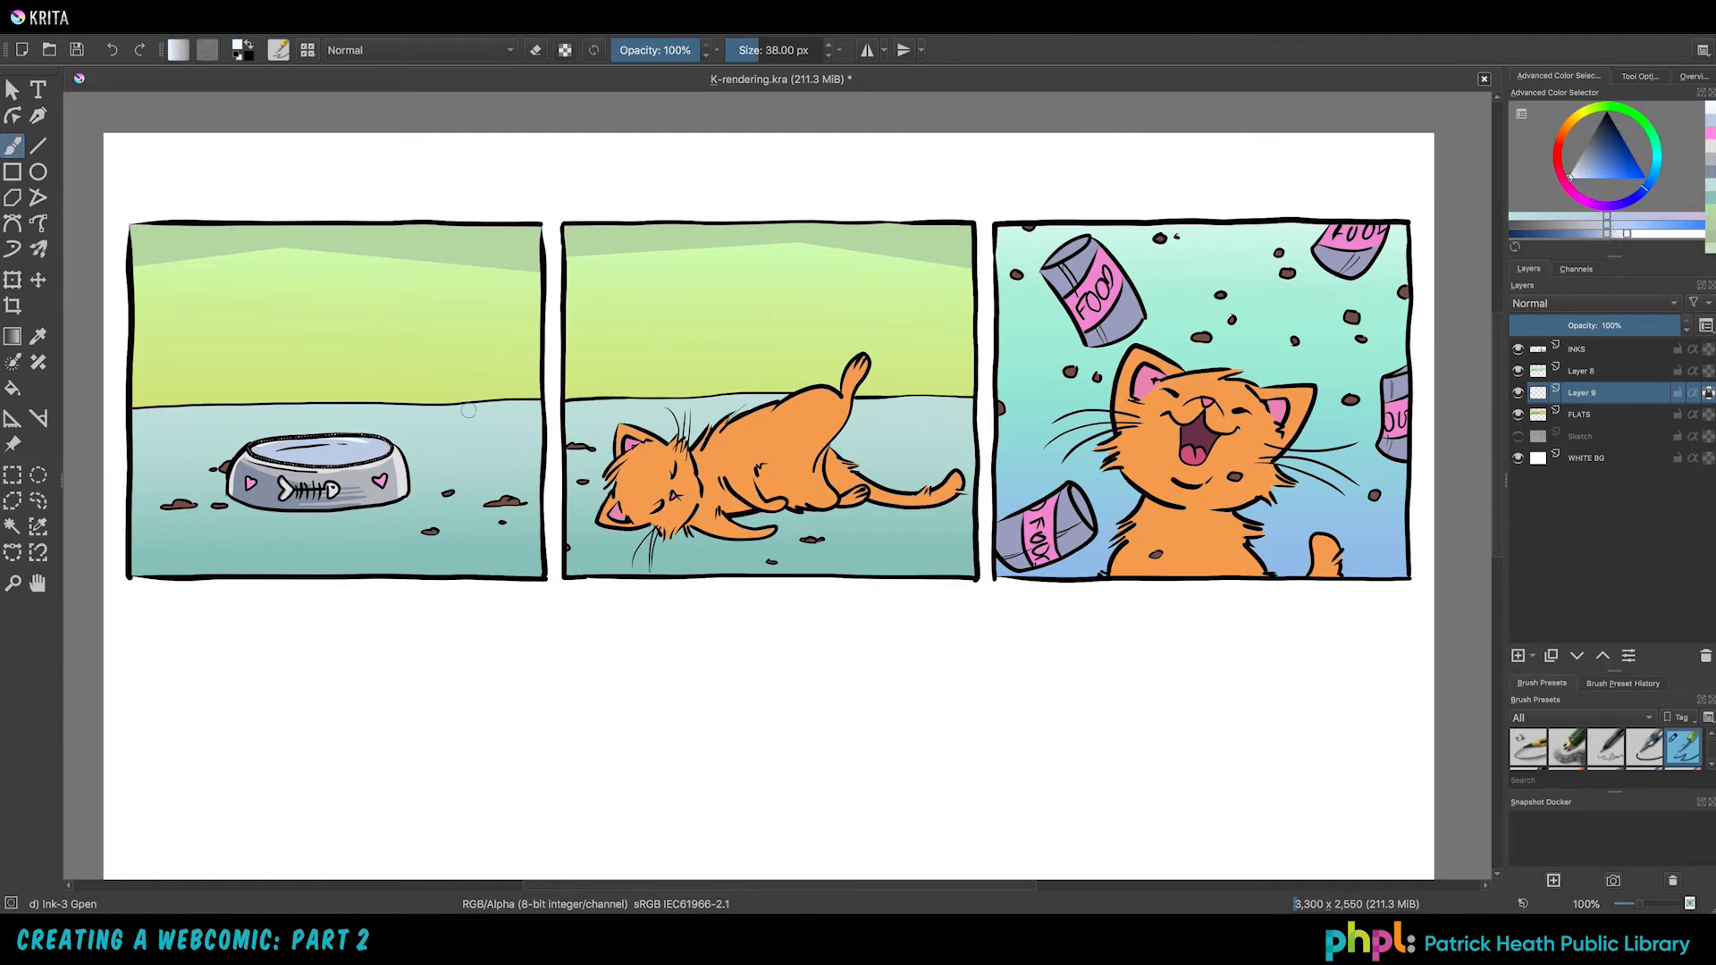
{"action": "left_click_drag", "start_coordinate": [236, 451], "coordinate": [382, 447]}
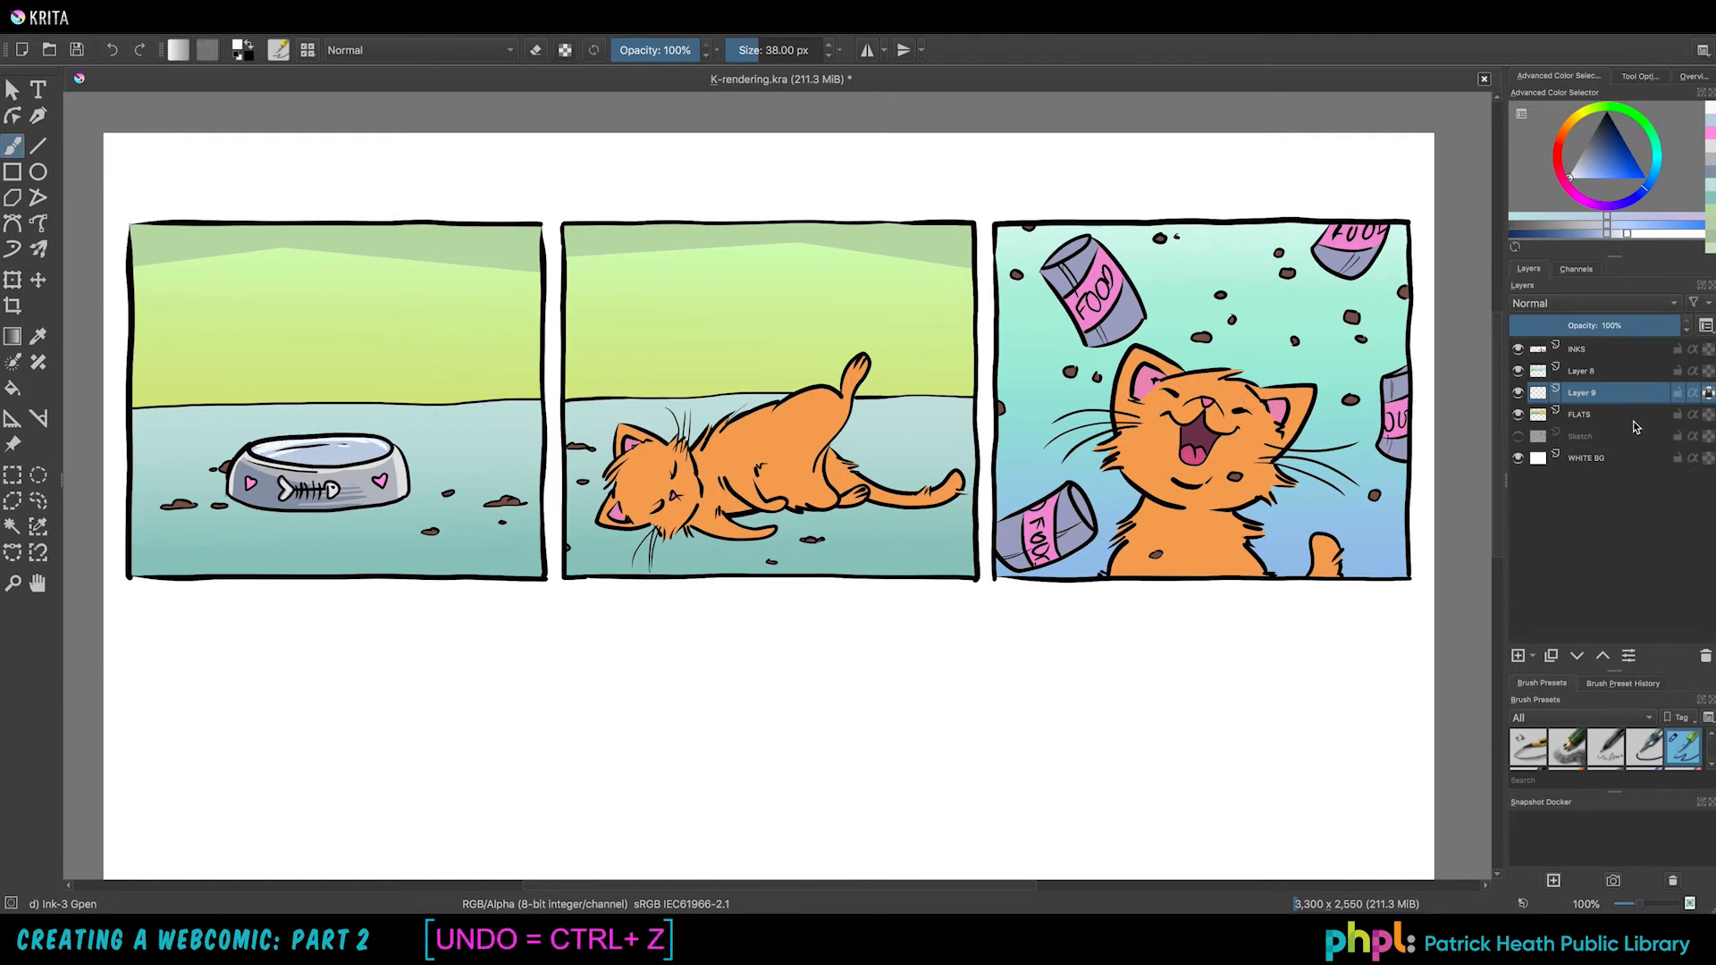
{"action": "key", "text": "ctrl+z"}
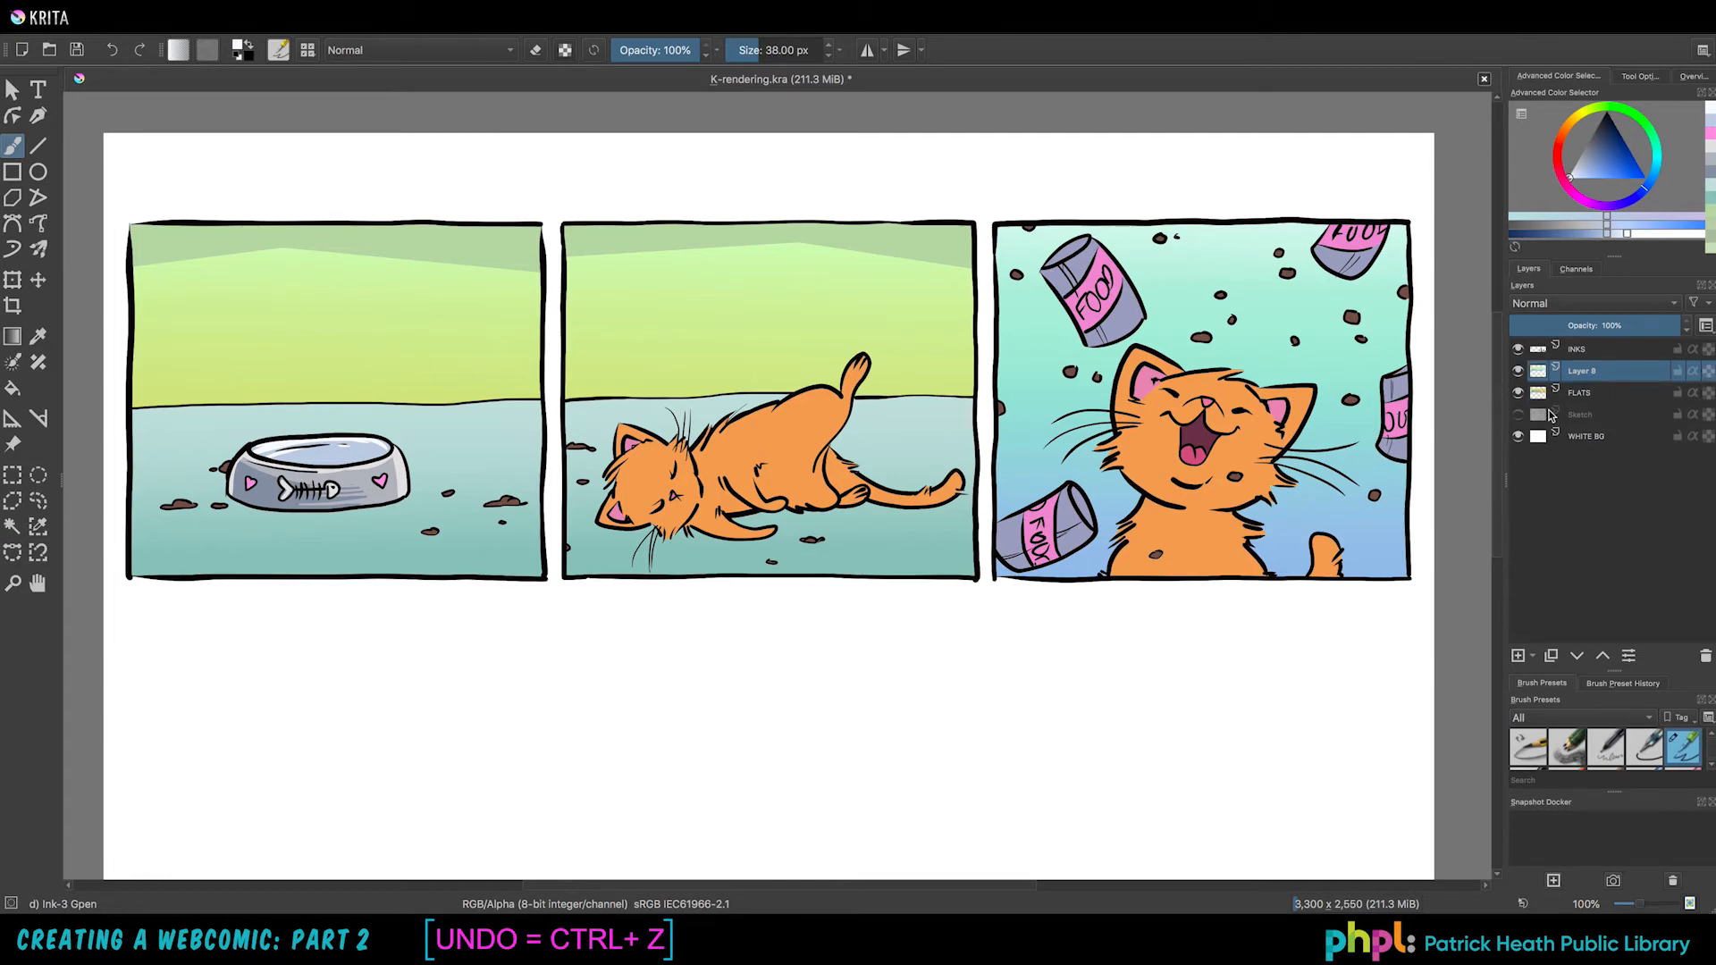
Step: Copy the kibble in all panels from FLATS onto a new layer filled with the sampled brown, checking it by toggling FLATS and the new layer
{"action": "left_click", "coordinate": [1593, 397]}
{"action": "left_click", "coordinate": [14, 528]}
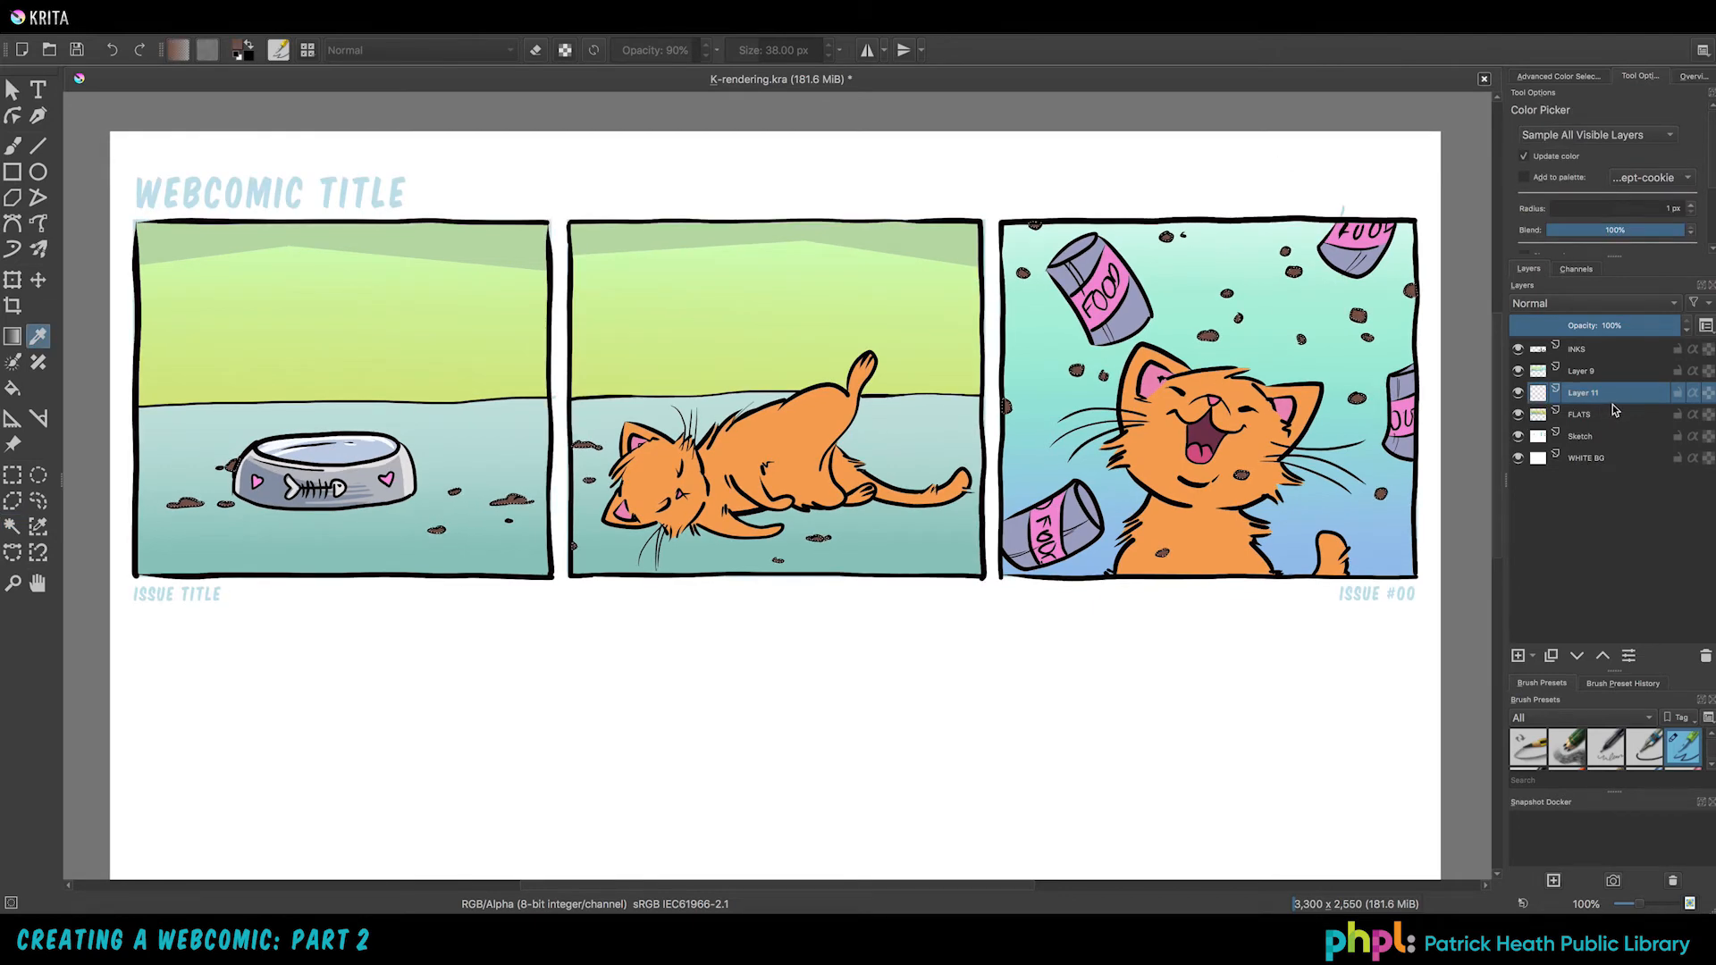
{"action": "left_click", "coordinate": [1518, 414]}
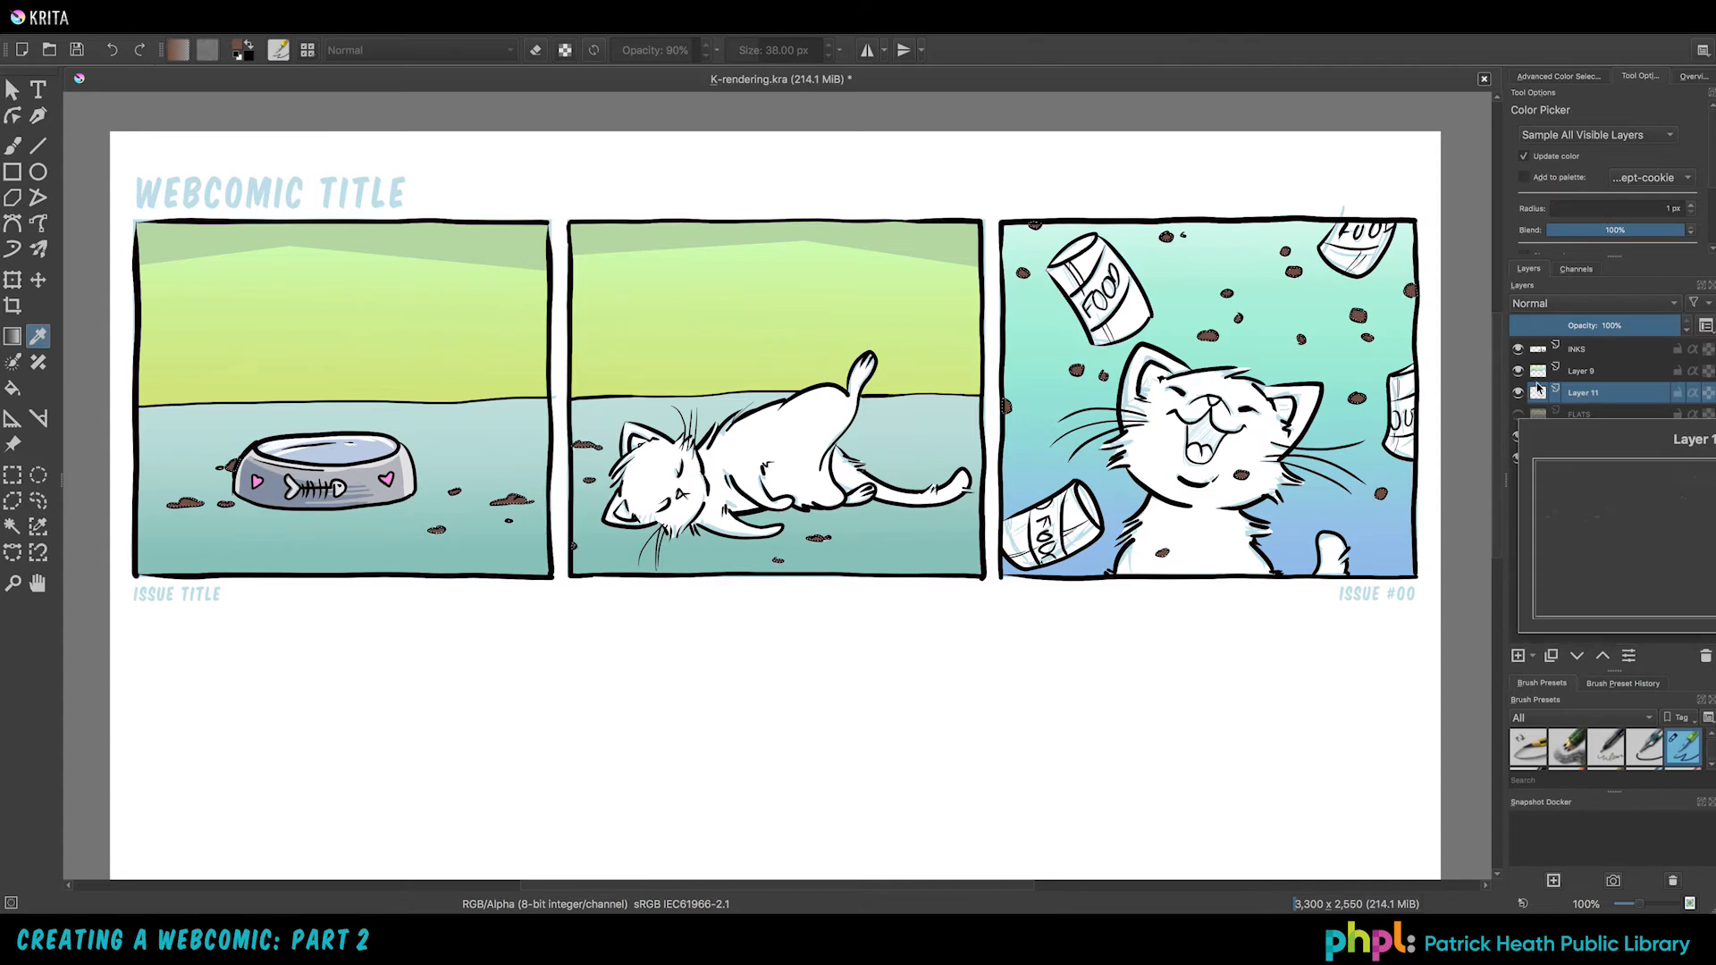
{"action": "left_click", "coordinate": [1519, 395]}
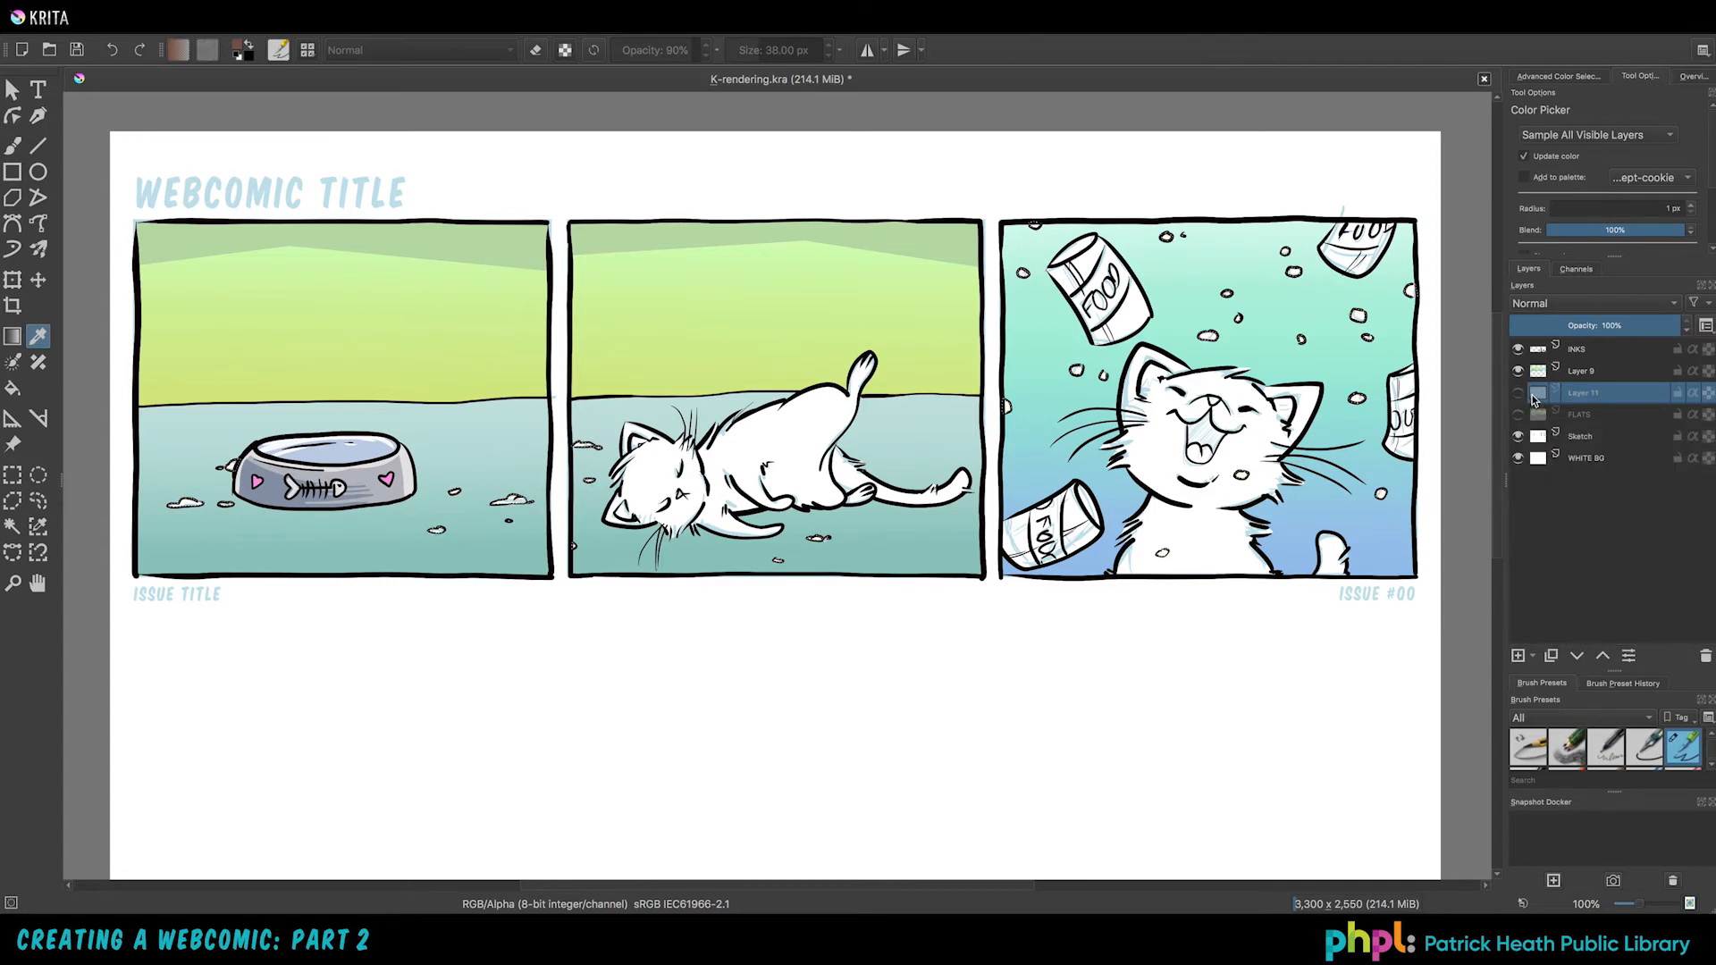
{"action": "left_click", "coordinate": [1523, 396]}
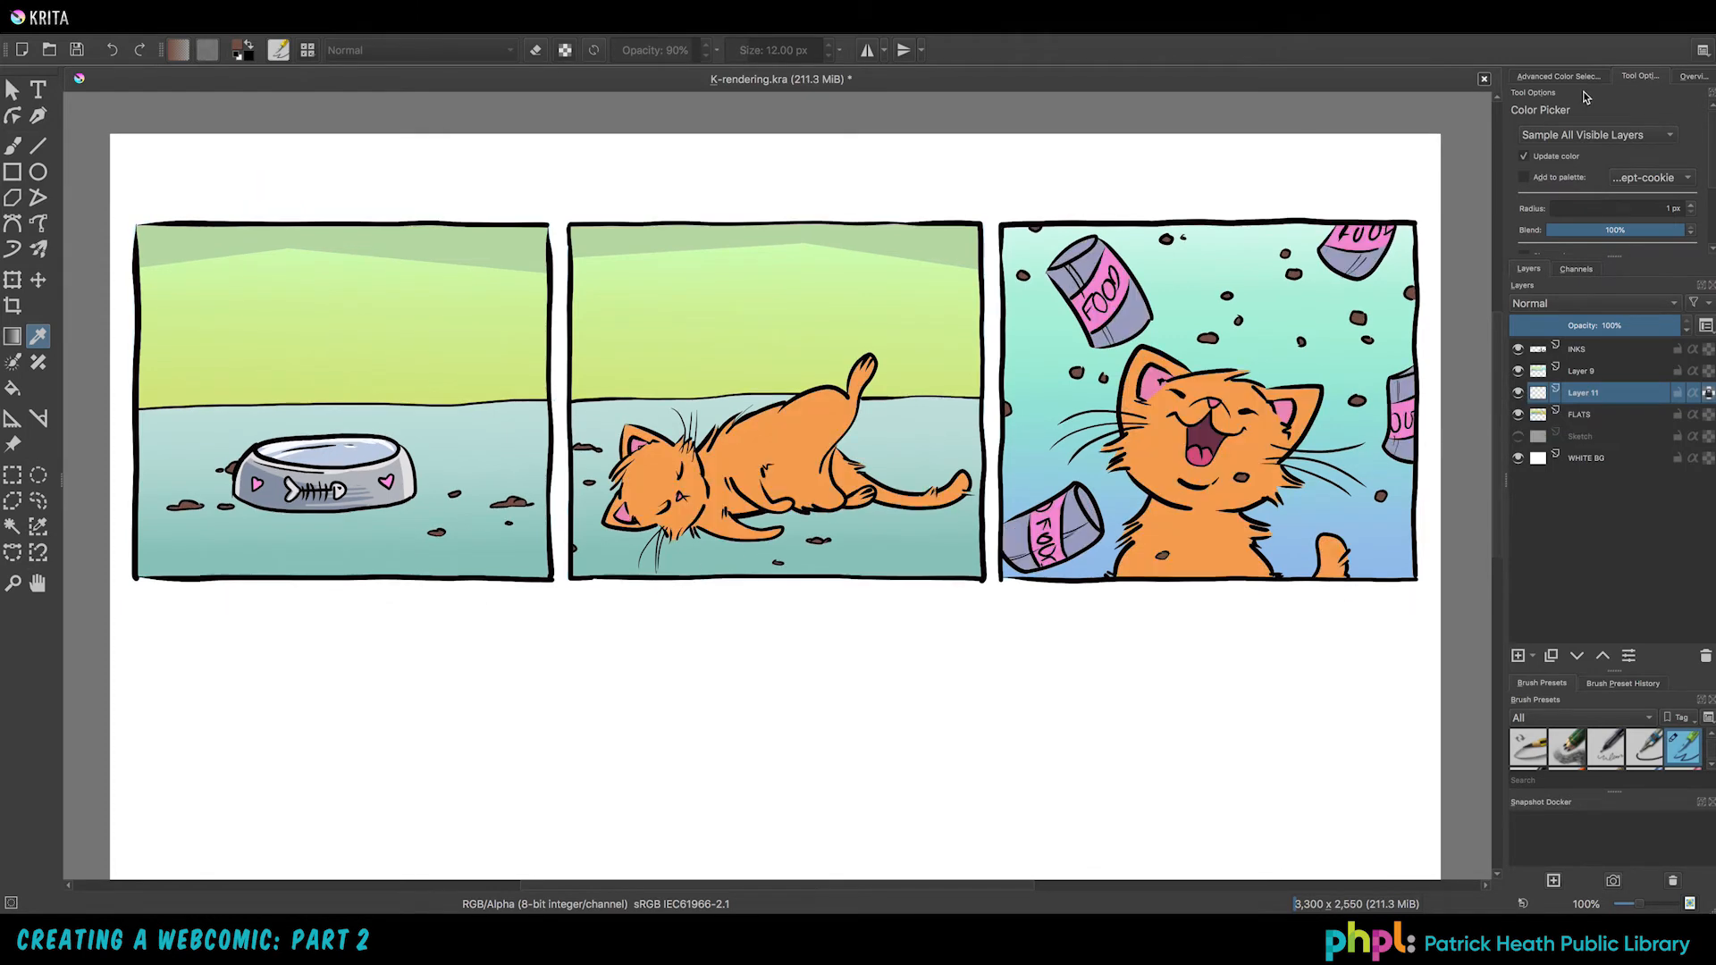
Step: Paint lighter brown highlights on the kibble in all panels, starting with the 12 px Ink-3 Gpen brush
{"action": "left_click", "coordinate": [1587, 79]}
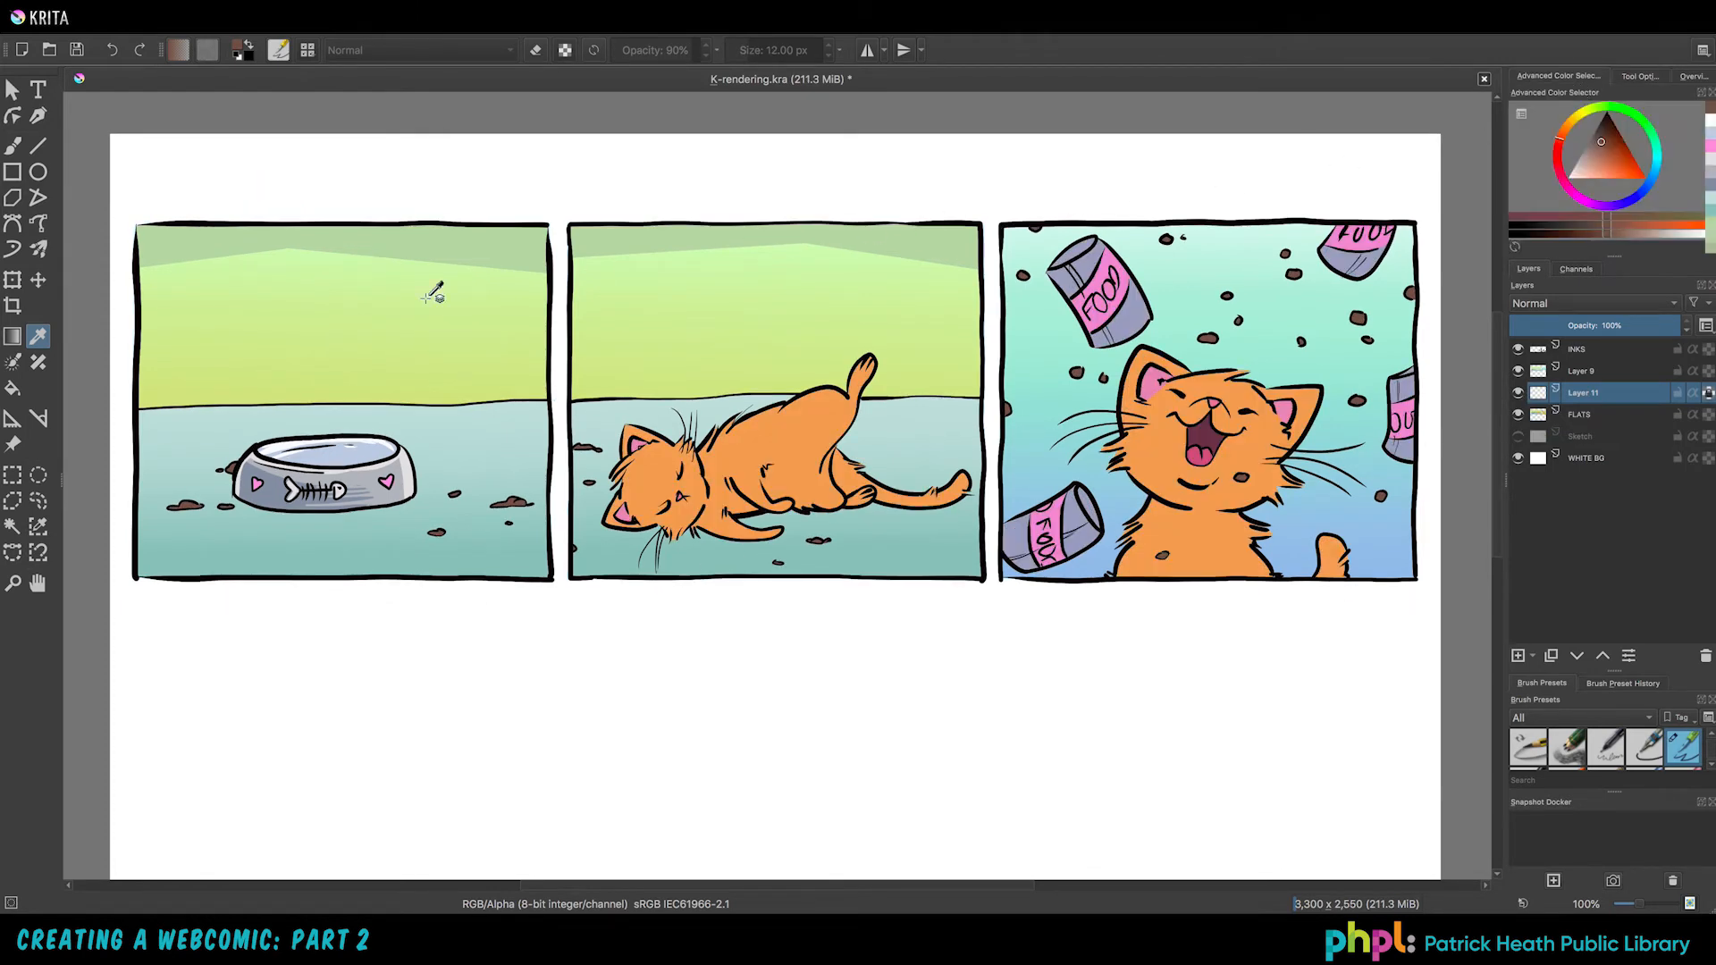
{"action": "left_click", "coordinate": [13, 145]}
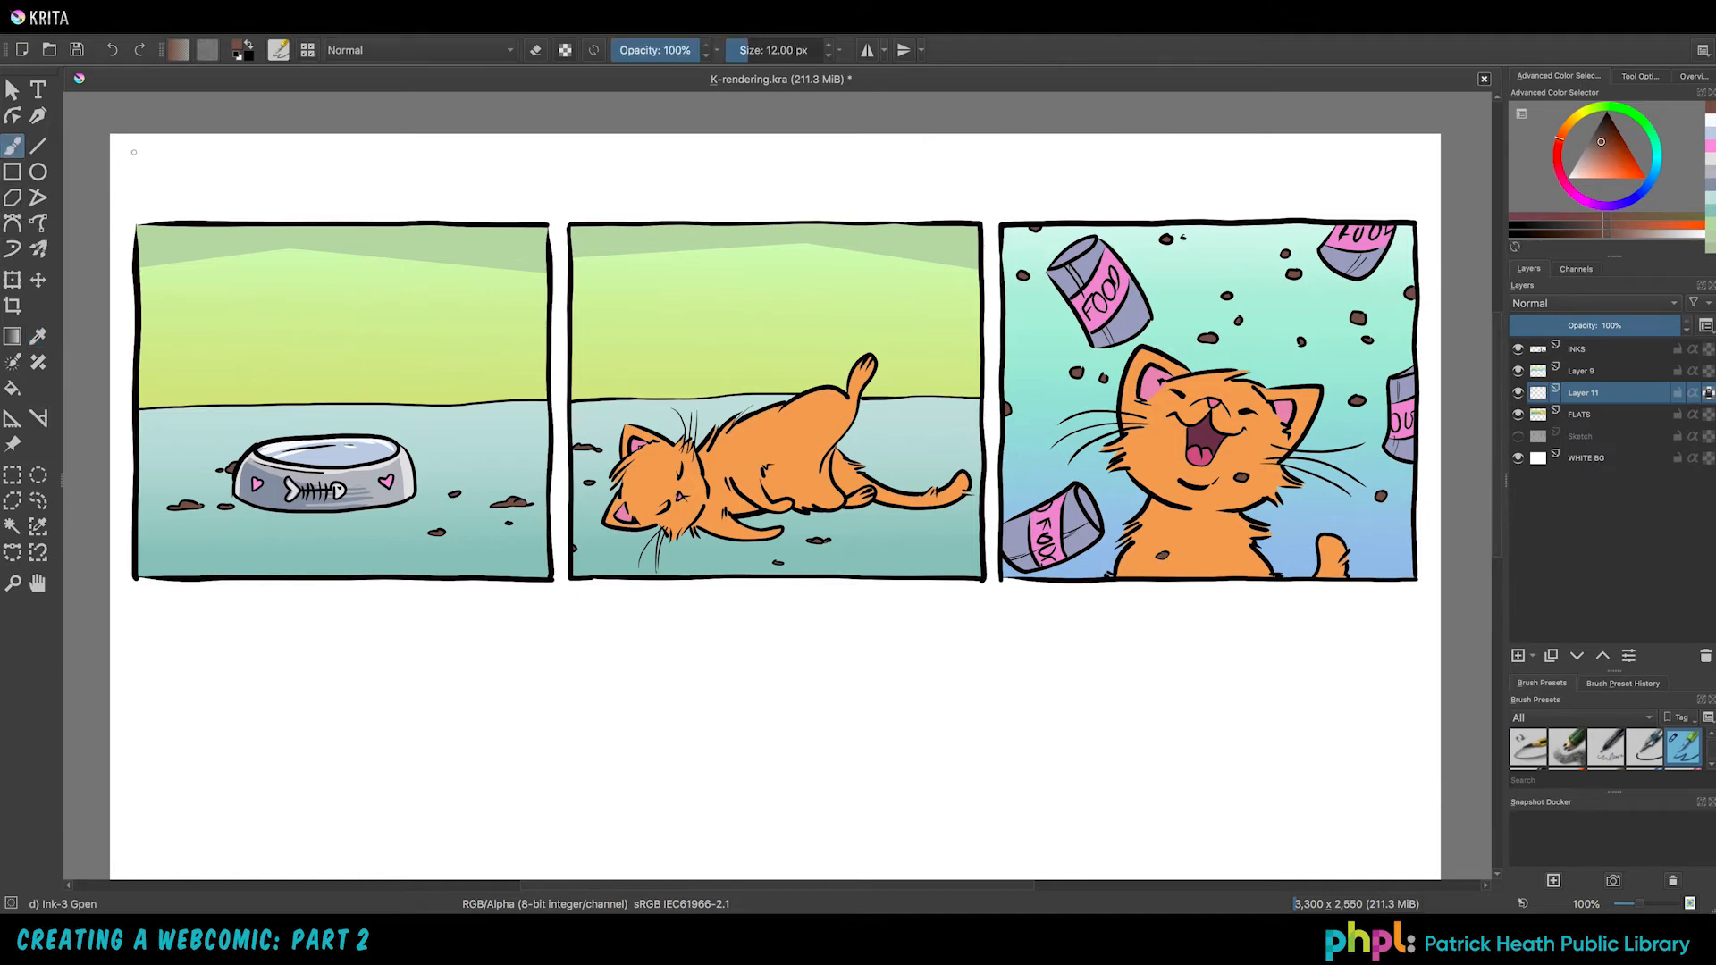
{"action": "left_click_drag", "start_coordinate": [1610, 227], "coordinate": [1647, 227]}
{"action": "left_click", "coordinate": [1619, 234]}
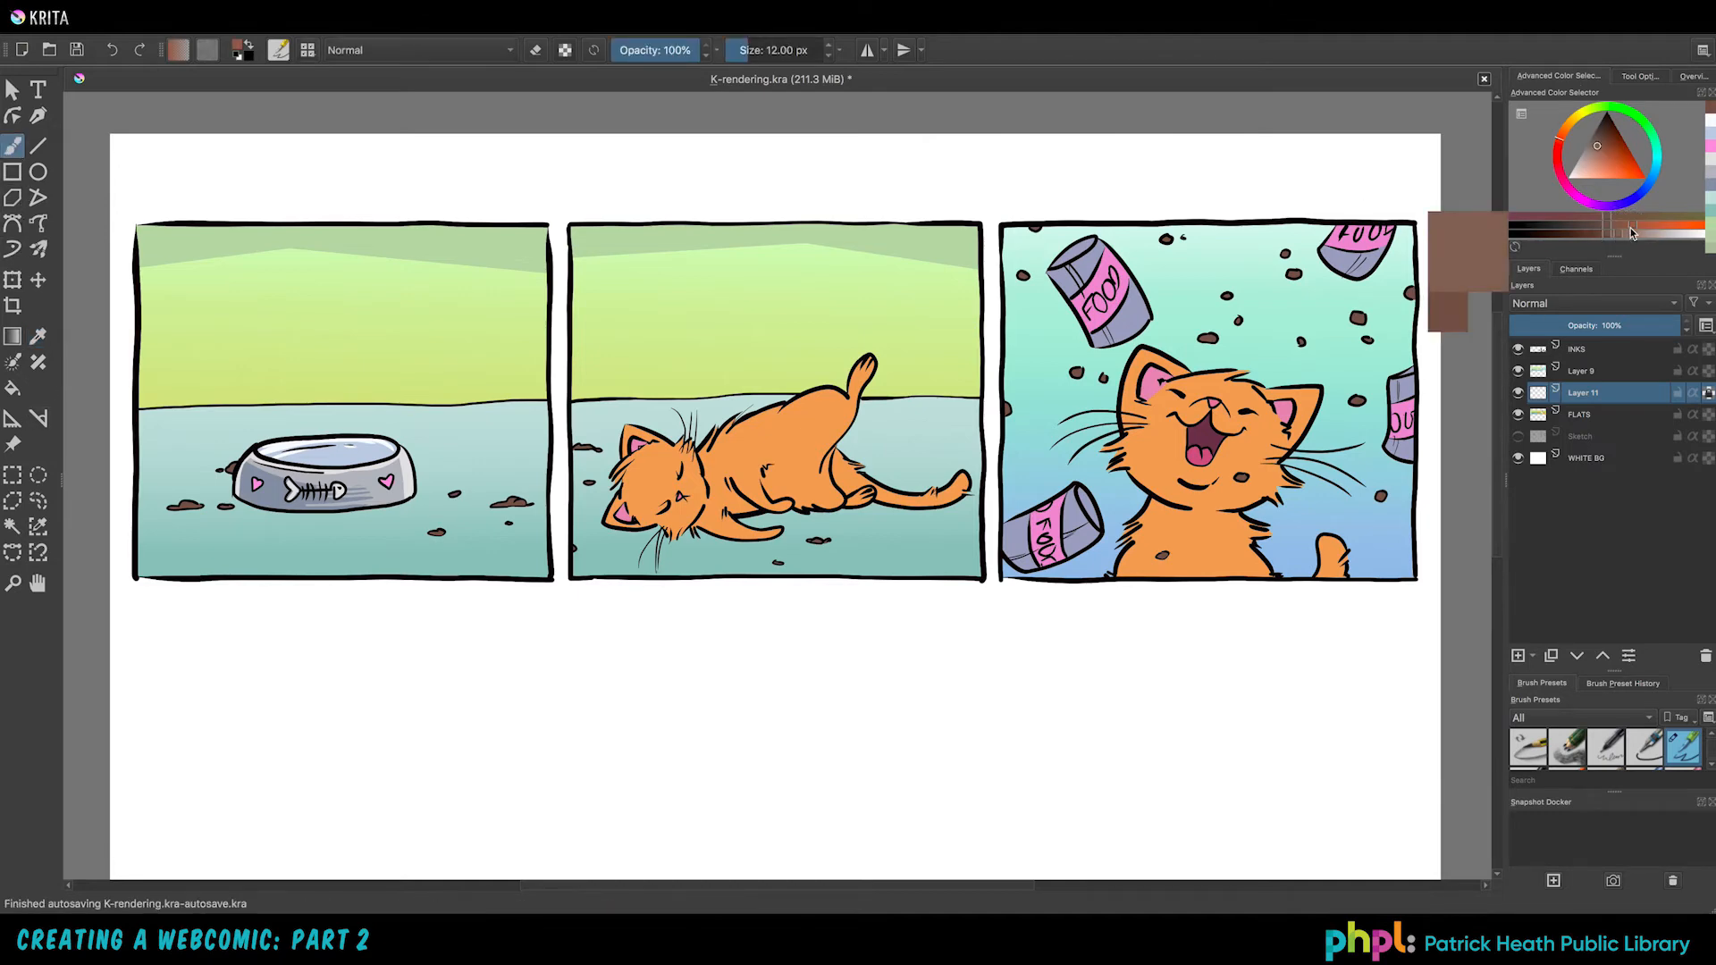
{"action": "mouse_move", "coordinate": [1562, 142]}
{"action": "left_mouse_down"}
{"action": "mouse_move", "coordinate": [1575, 132]}
{"action": "mouse_move", "coordinate": [1606, 166]}
{"action": "mouse_move", "coordinate": [1584, 217]}
{"action": "left_mouse_up"}
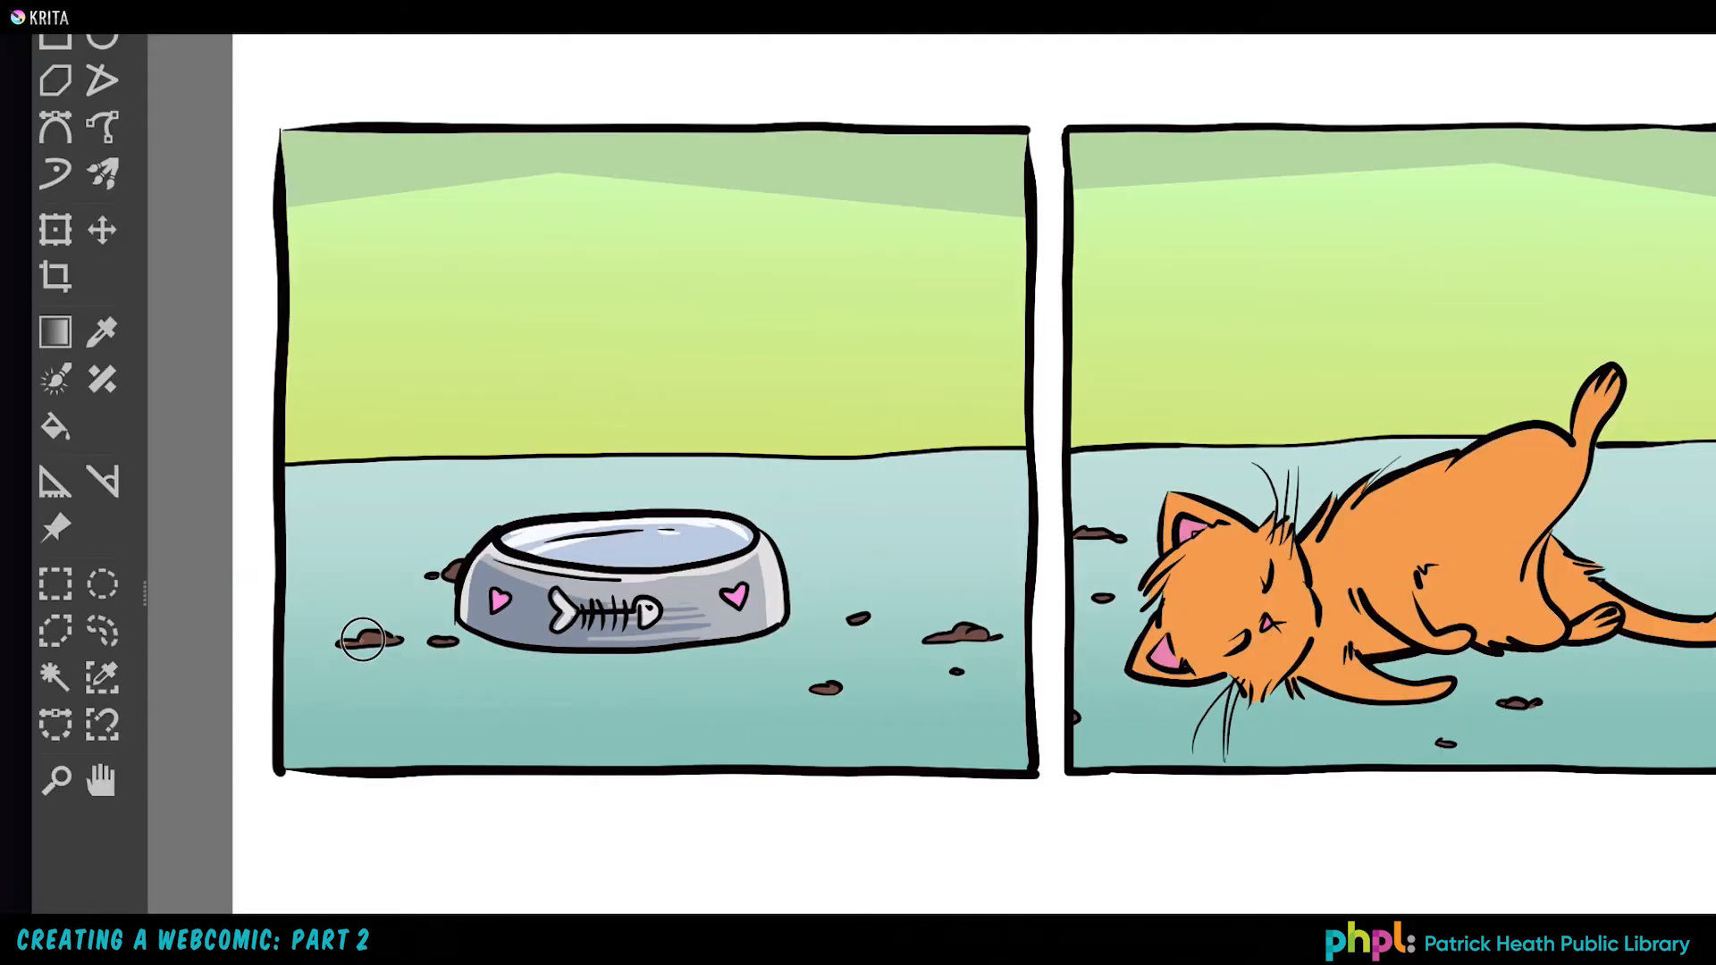
{"action": "left_click_drag", "start_coordinate": [459, 559], "coordinate": [446, 575]}
{"action": "left_click_drag", "start_coordinate": [433, 644], "coordinate": [442, 642]}
{"action": "mouse_move", "coordinate": [937, 651]}
{"action": "left_mouse_down"}
{"action": "mouse_move", "coordinate": [952, 630]}
{"action": "mouse_move", "coordinate": [933, 644]}
{"action": "mouse_move", "coordinate": [974, 637]}
{"action": "left_mouse_up"}
{"action": "left_click_drag", "start_coordinate": [851, 621], "coordinate": [863, 619]}
{"action": "left_click_drag", "start_coordinate": [832, 686], "coordinate": [824, 687]}
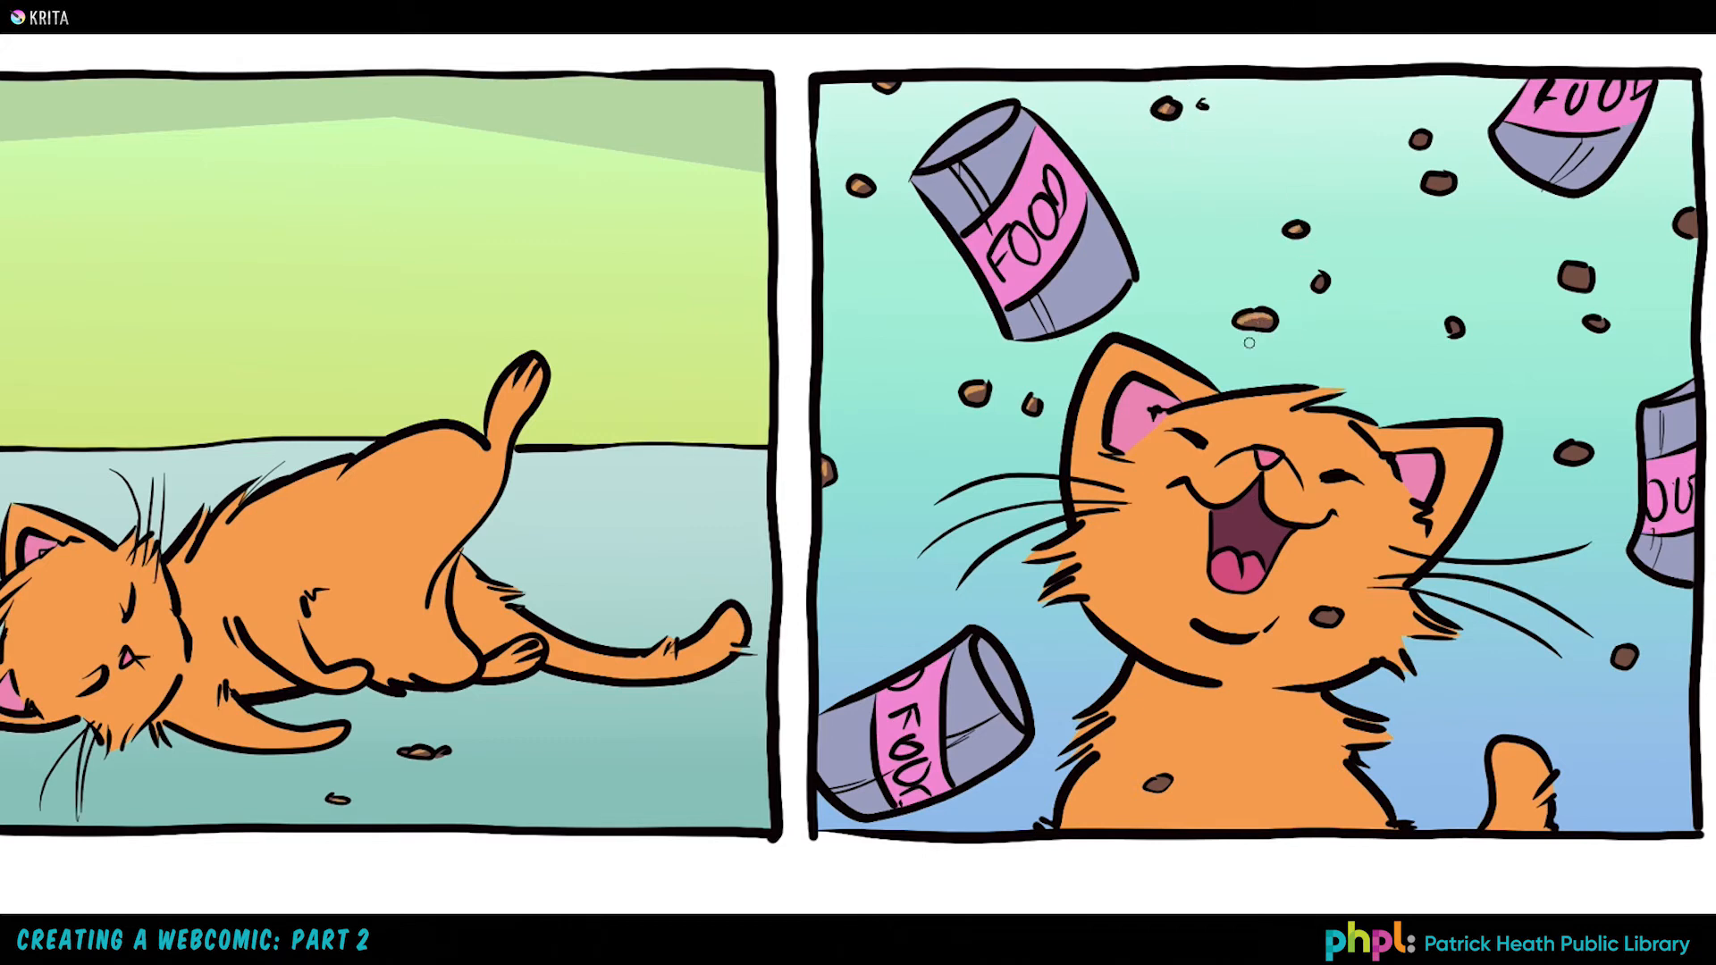
{"action": "left_click_drag", "start_coordinate": [1565, 282], "coordinate": [1588, 270]}
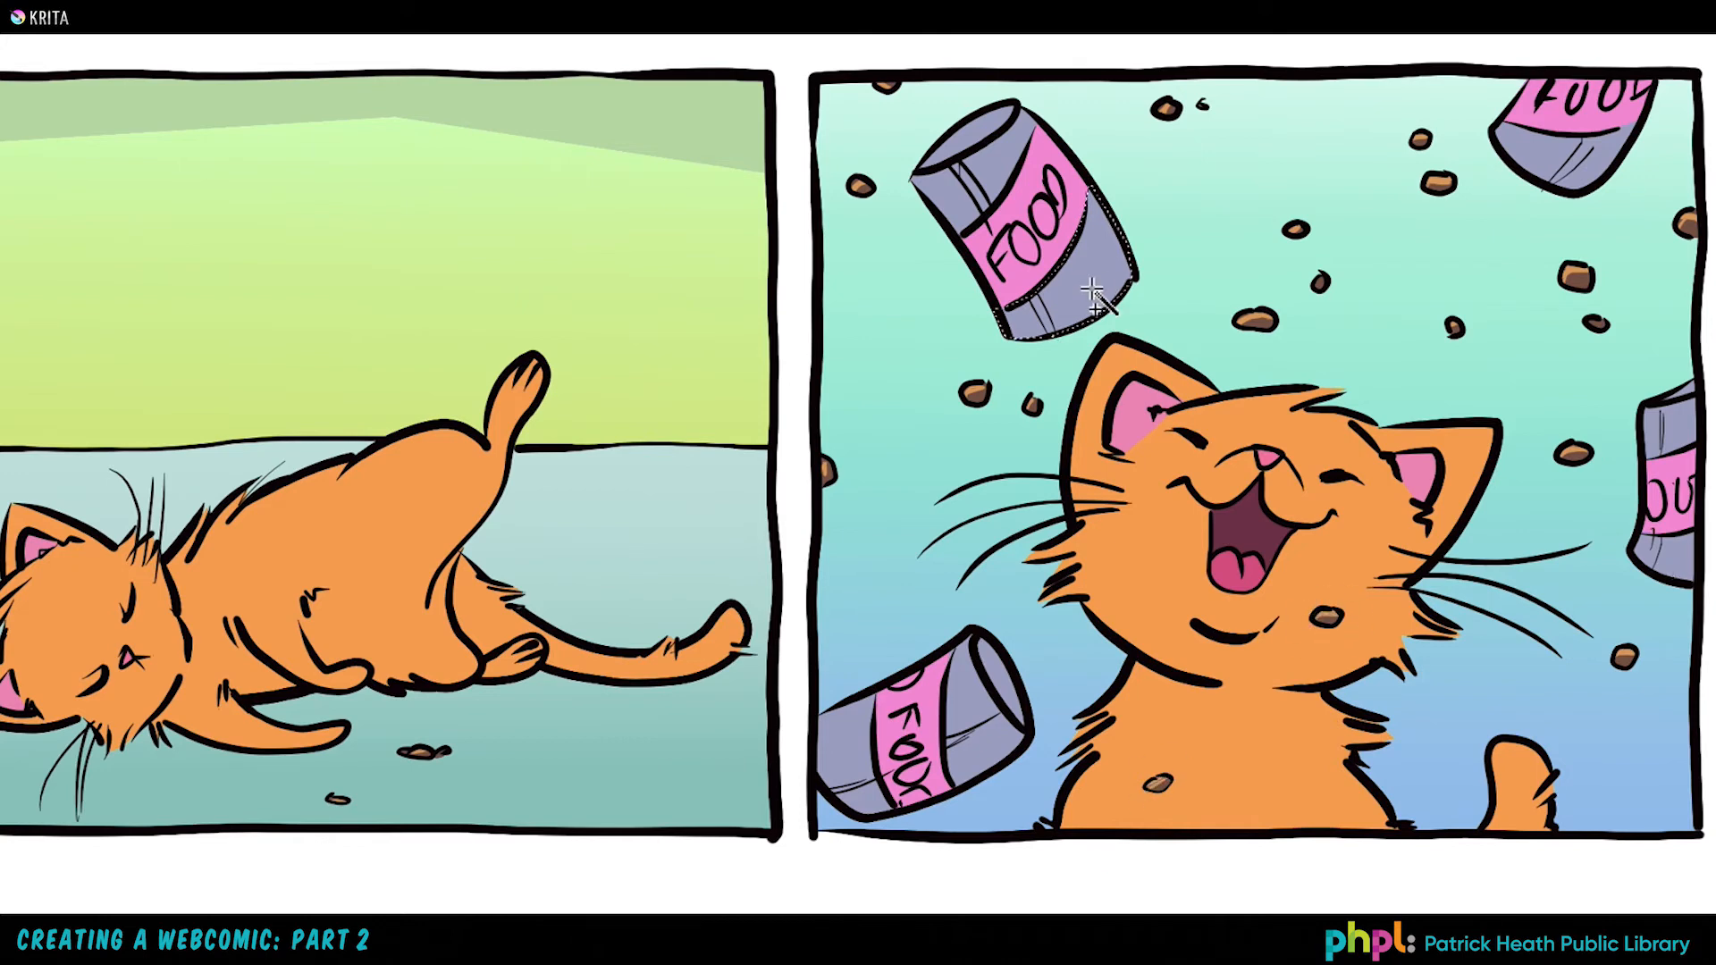
Step: Select the grey metal areas of the food cans in the third panel, copy them onto their own layer and deselect
{"action": "left_click", "coordinate": [1495, 165]}
{"action": "left_click", "coordinate": [1682, 517]}
{"action": "left_click", "coordinate": [977, 731]}
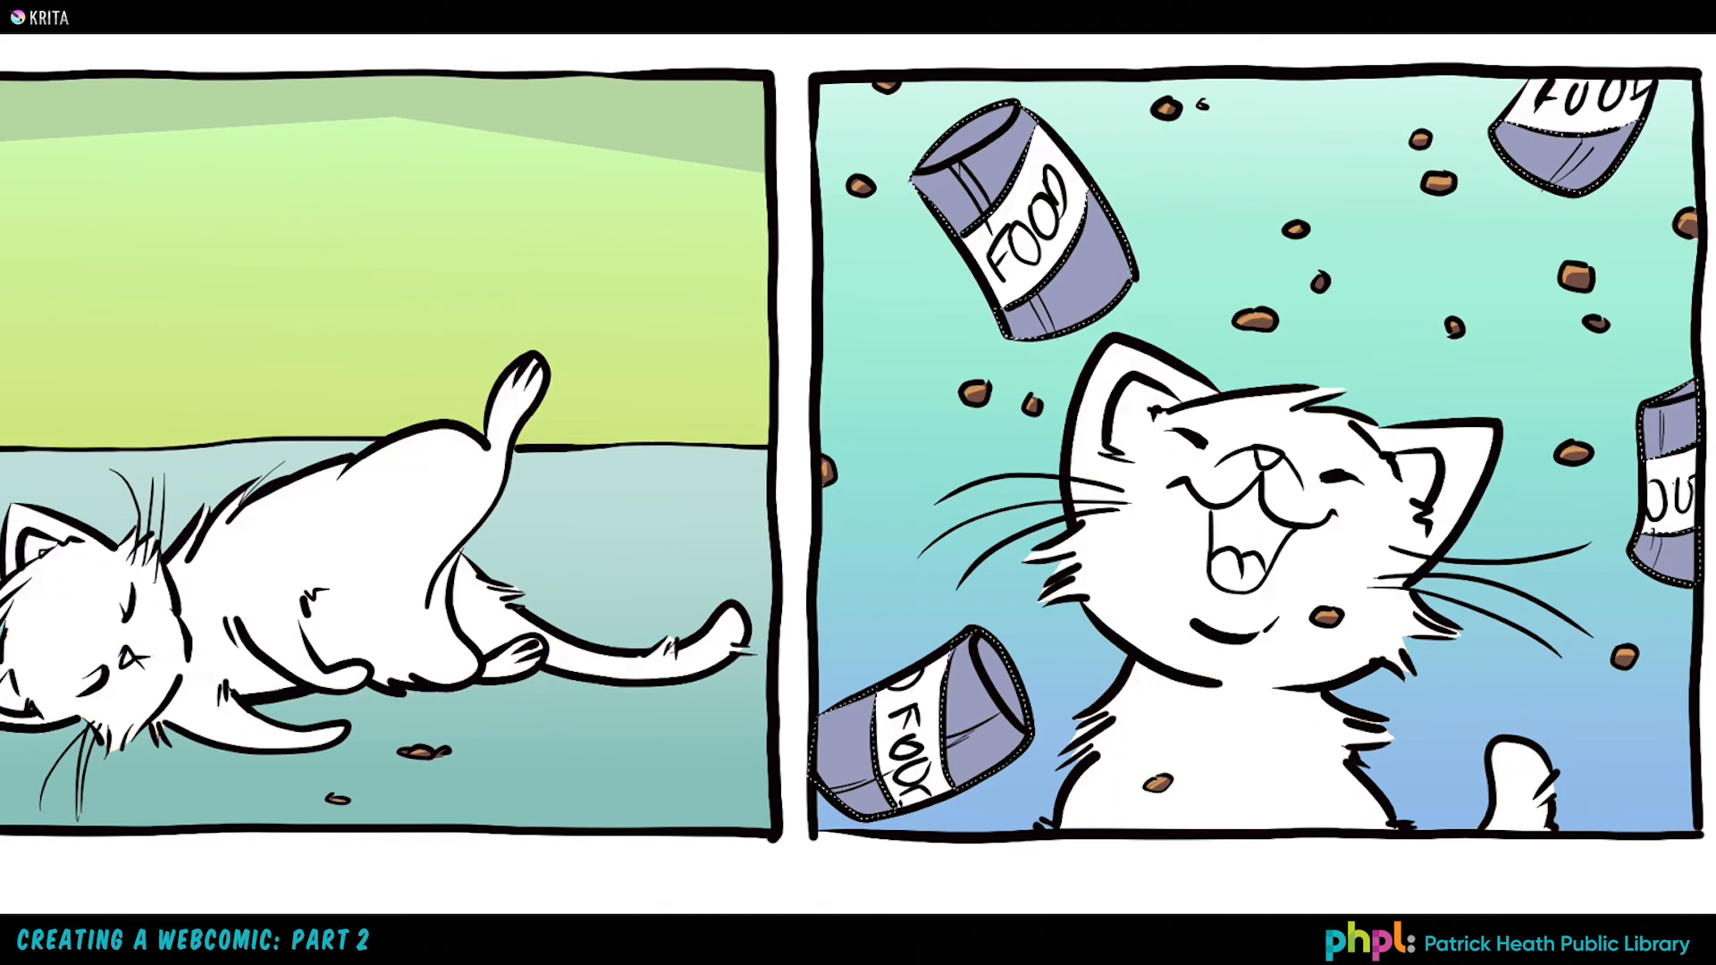
{"action": "key", "text": "ctrl+shift+a"}
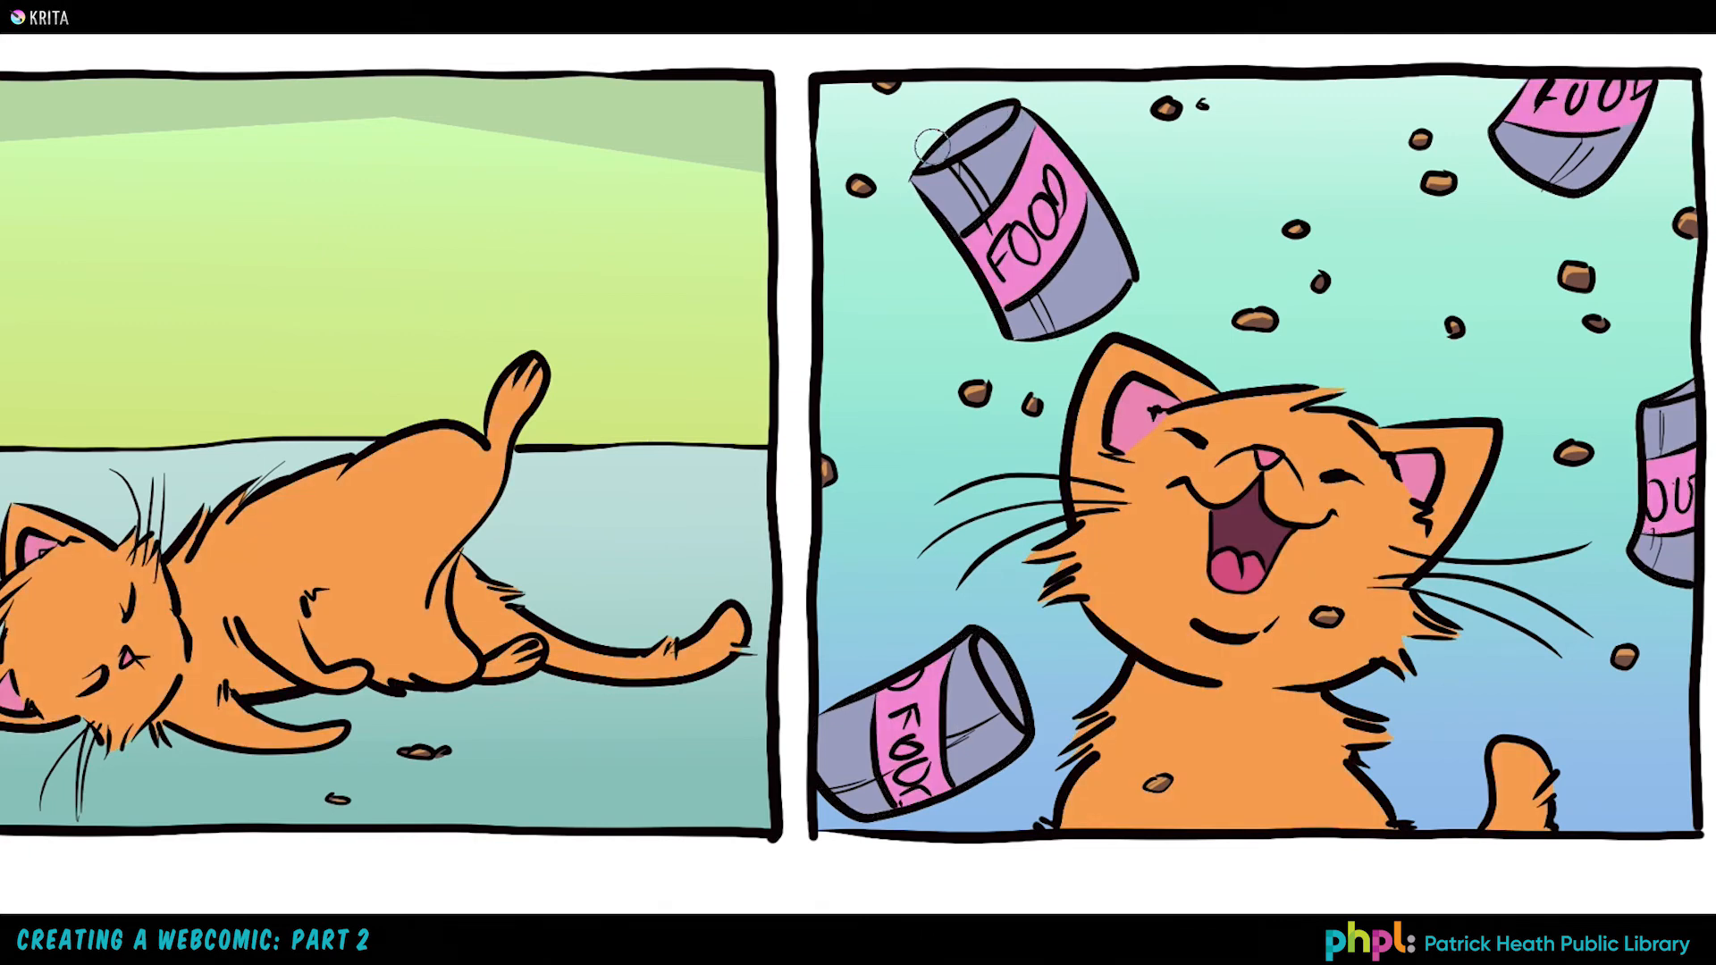
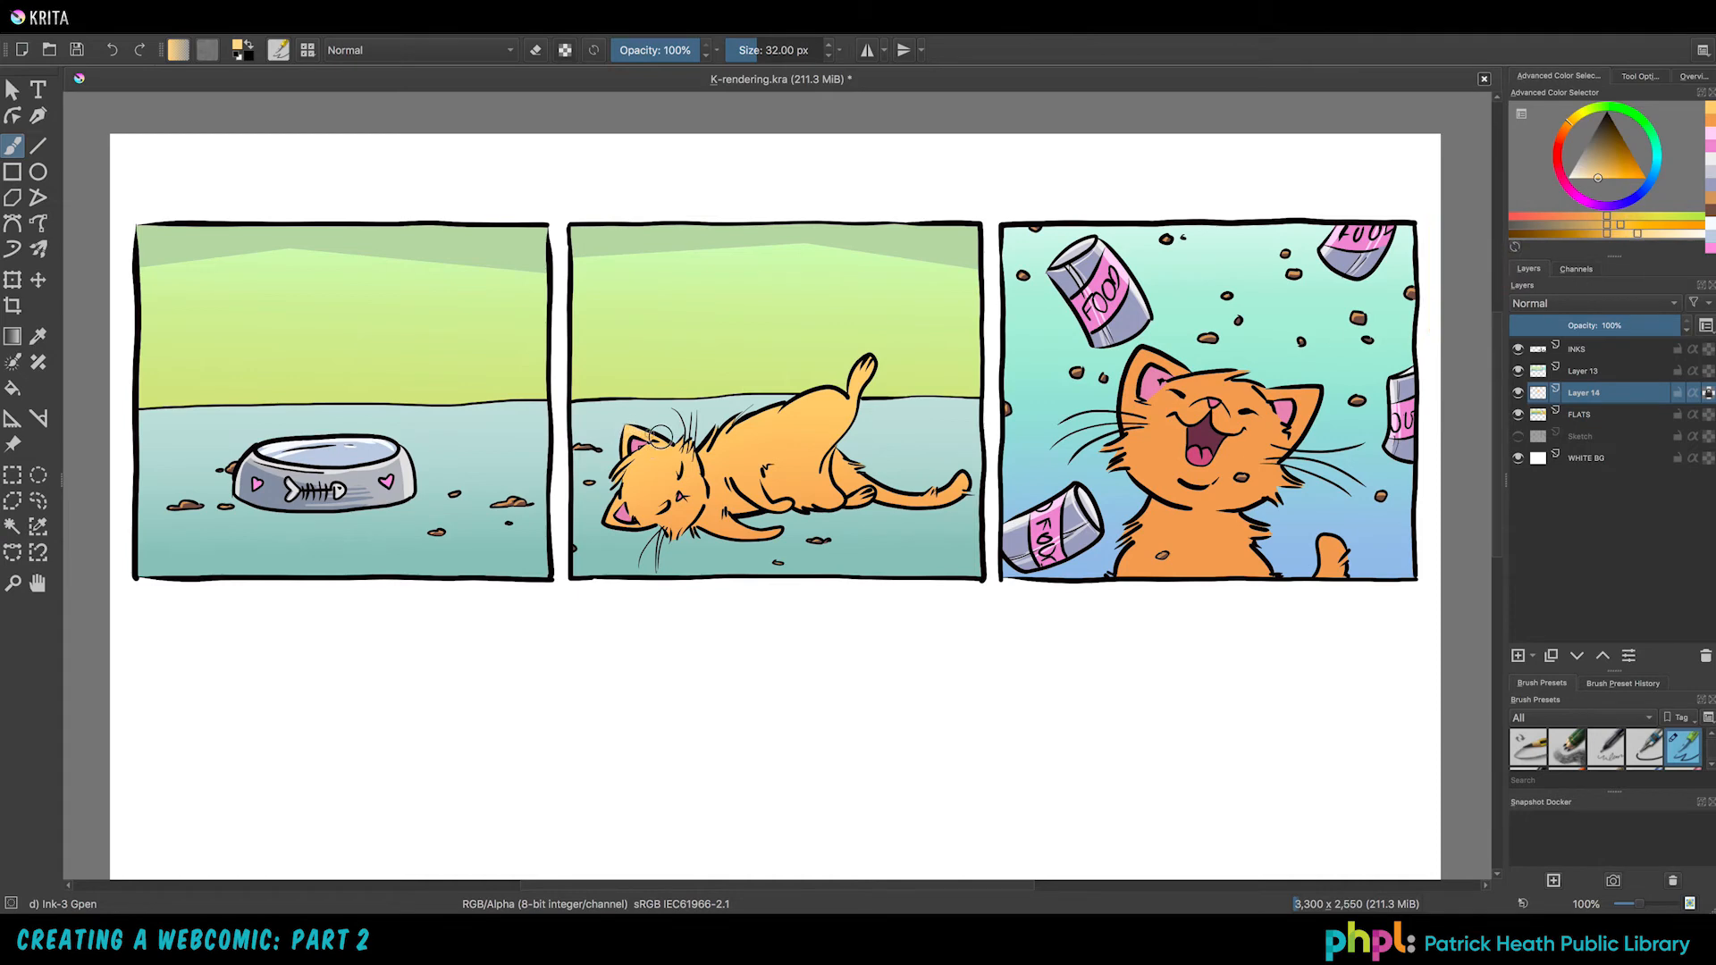
Step: Paint pale cream fur highlights on the lying cat's head with the 32 px brush, undoing an unwanted stroke
{"action": "left_click", "coordinate": [626, 437], "text": "ctrl"}
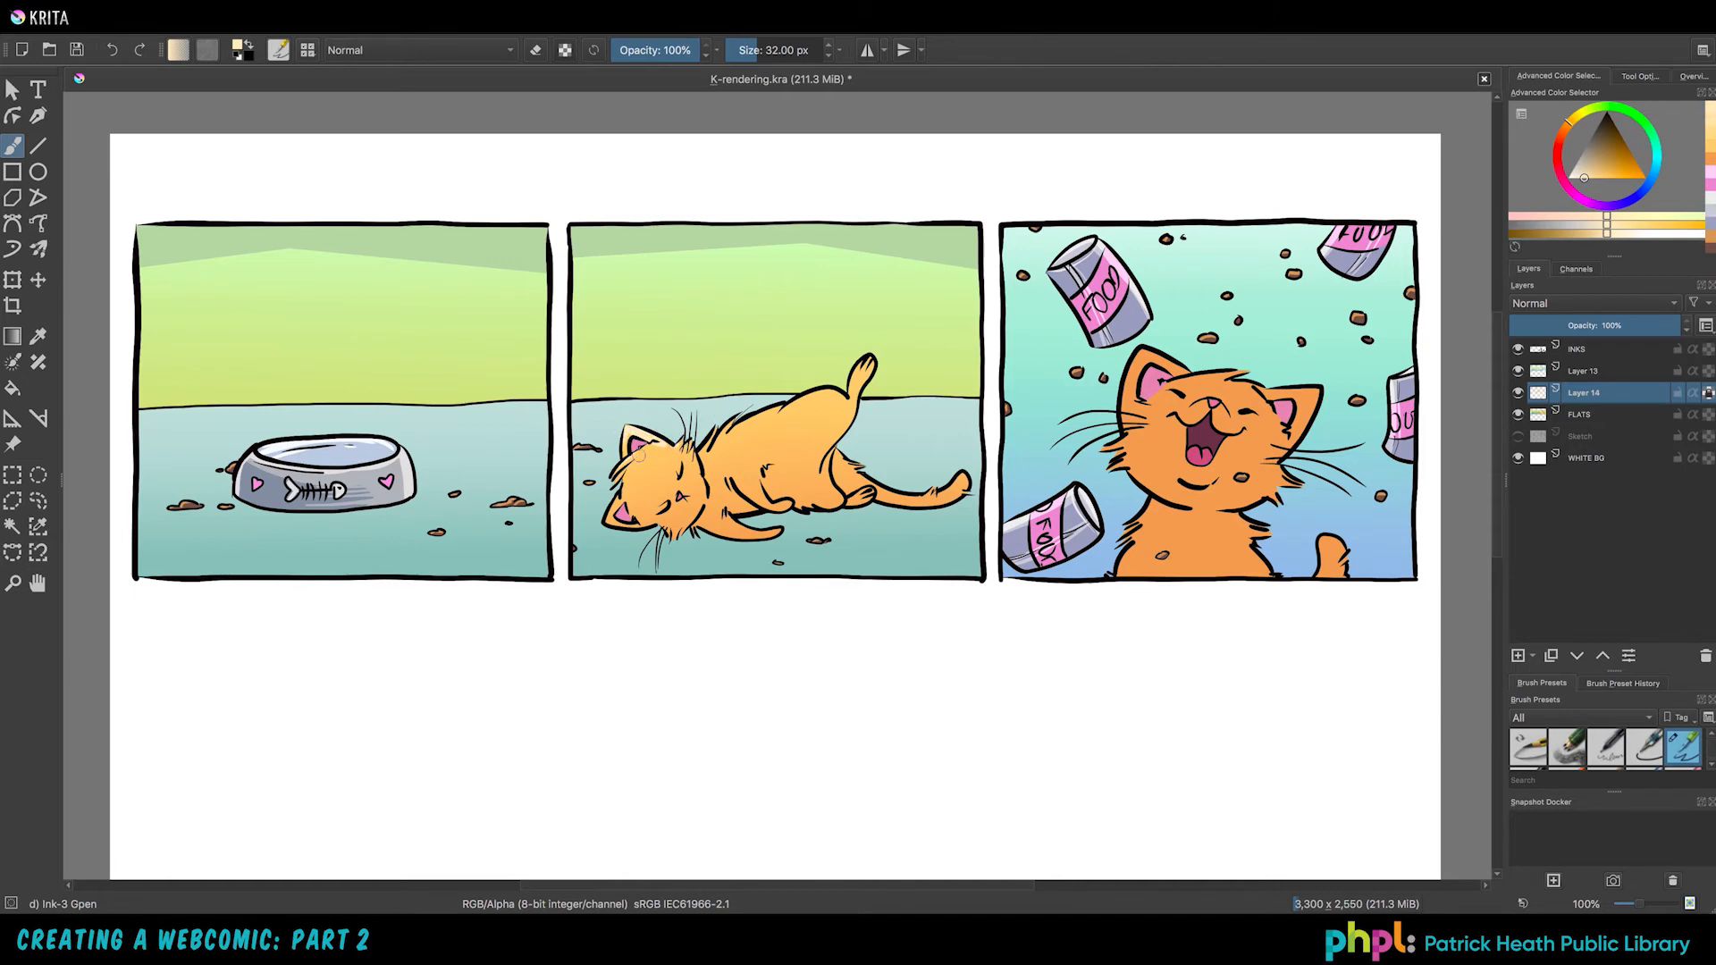
{"action": "mouse_move", "coordinate": [628, 479]}
{"action": "left_mouse_down"}
{"action": "mouse_move", "coordinate": [649, 452]}
{"action": "mouse_move", "coordinate": [627, 477]}
{"action": "left_mouse_up"}
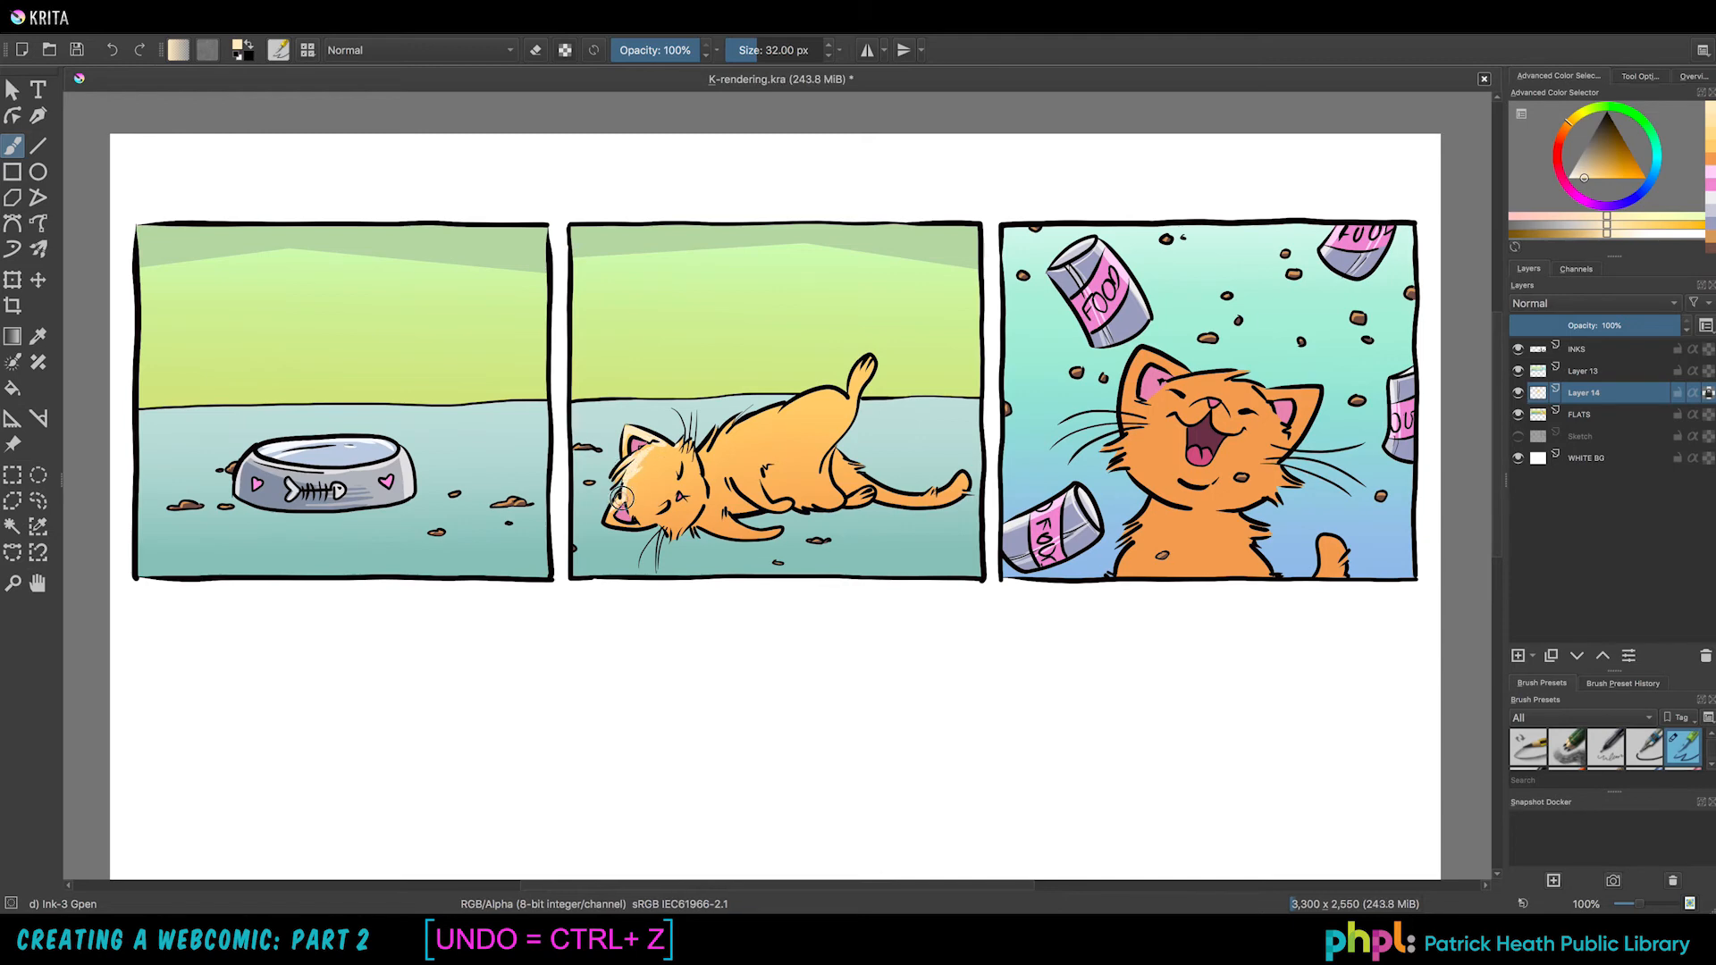
{"action": "key", "text": "ctrl+z"}
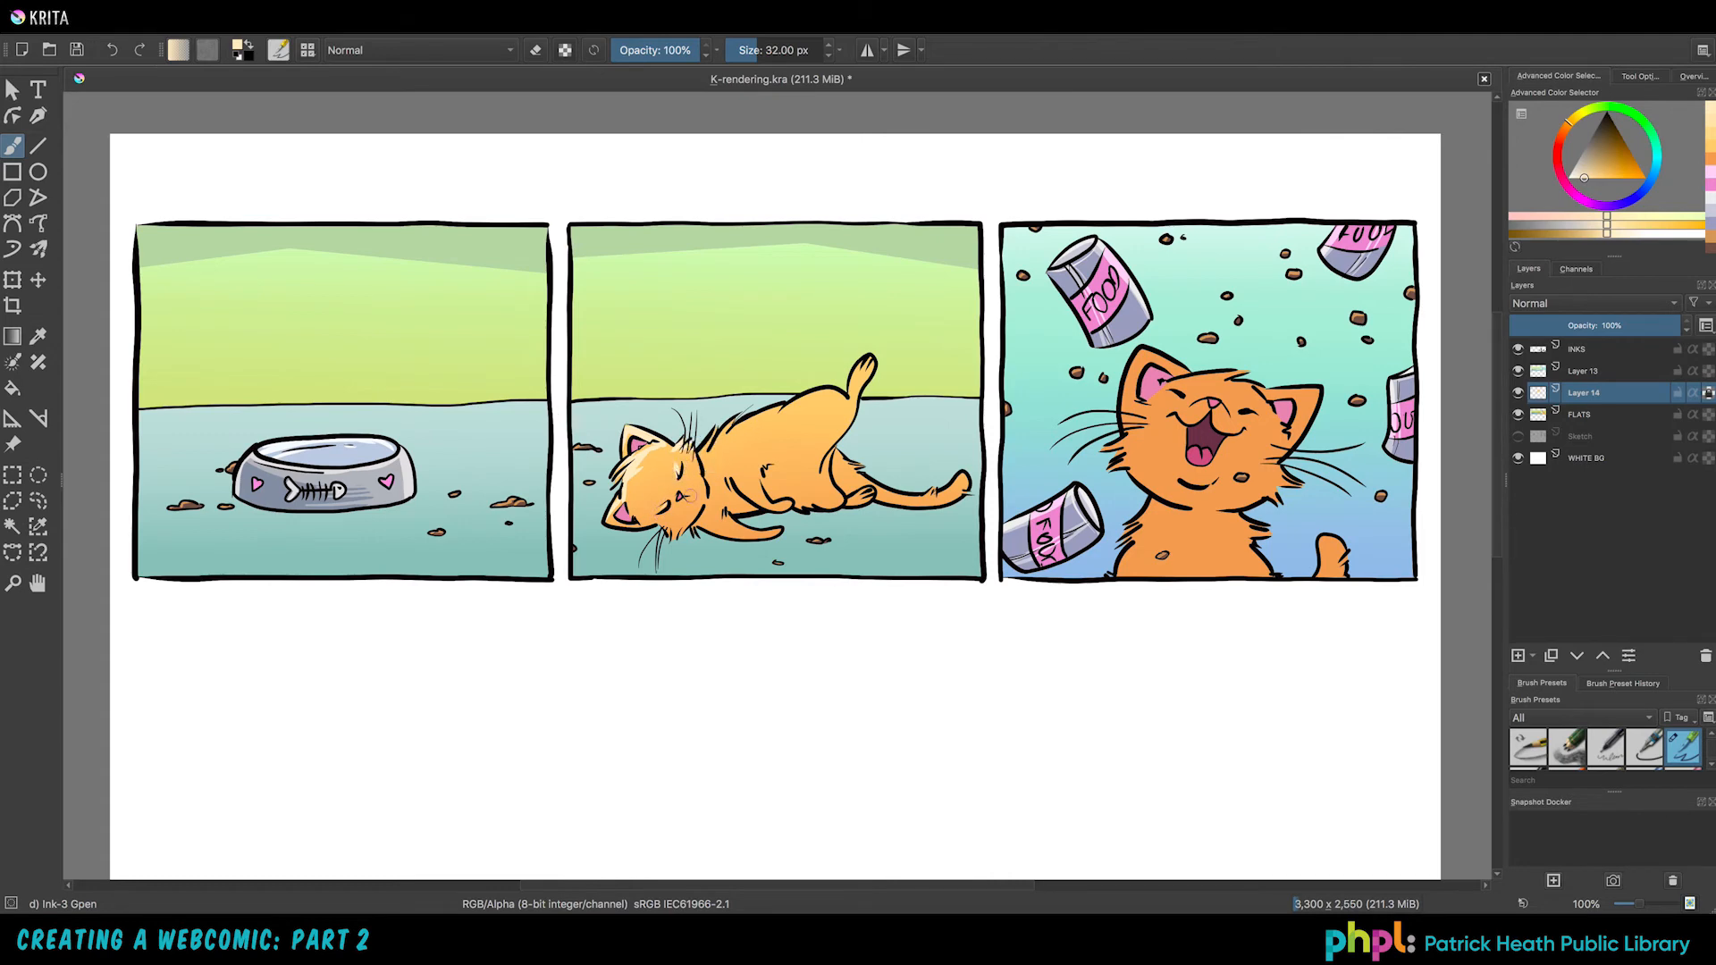
{"action": "left_click_drag", "start_coordinate": [694, 450], "coordinate": [705, 514]}
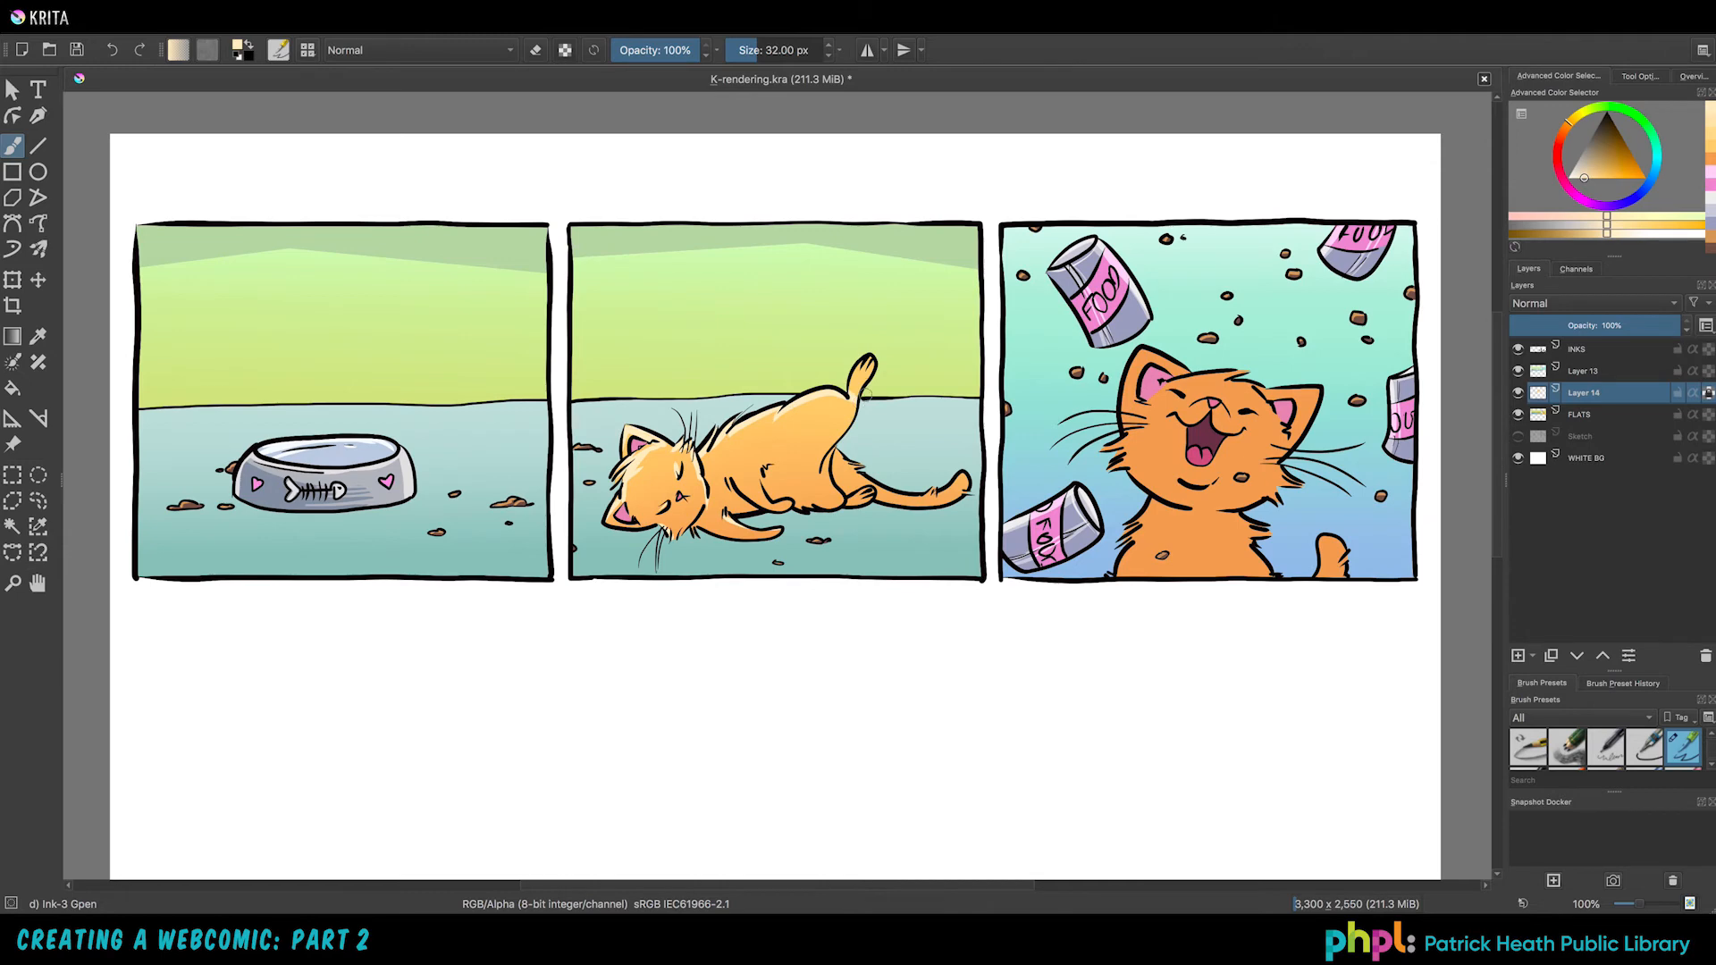
Step: Rework the pale cream highlights along the lying cat's raised leg, back and body, undoing unwanted strokes
{"action": "key", "text": "ctrl+z"}
{"action": "key", "text": "ctrl+z"}
{"action": "mouse_move", "coordinate": [844, 398]}
{"action": "left_mouse_down"}
{"action": "mouse_move", "coordinate": [767, 423]}
{"action": "mouse_move", "coordinate": [821, 393]}
{"action": "mouse_move", "coordinate": [782, 406]}
{"action": "mouse_move", "coordinate": [714, 446]}
{"action": "mouse_move", "coordinate": [783, 391]}
{"action": "mouse_move", "coordinate": [705, 452]}
{"action": "left_mouse_up"}
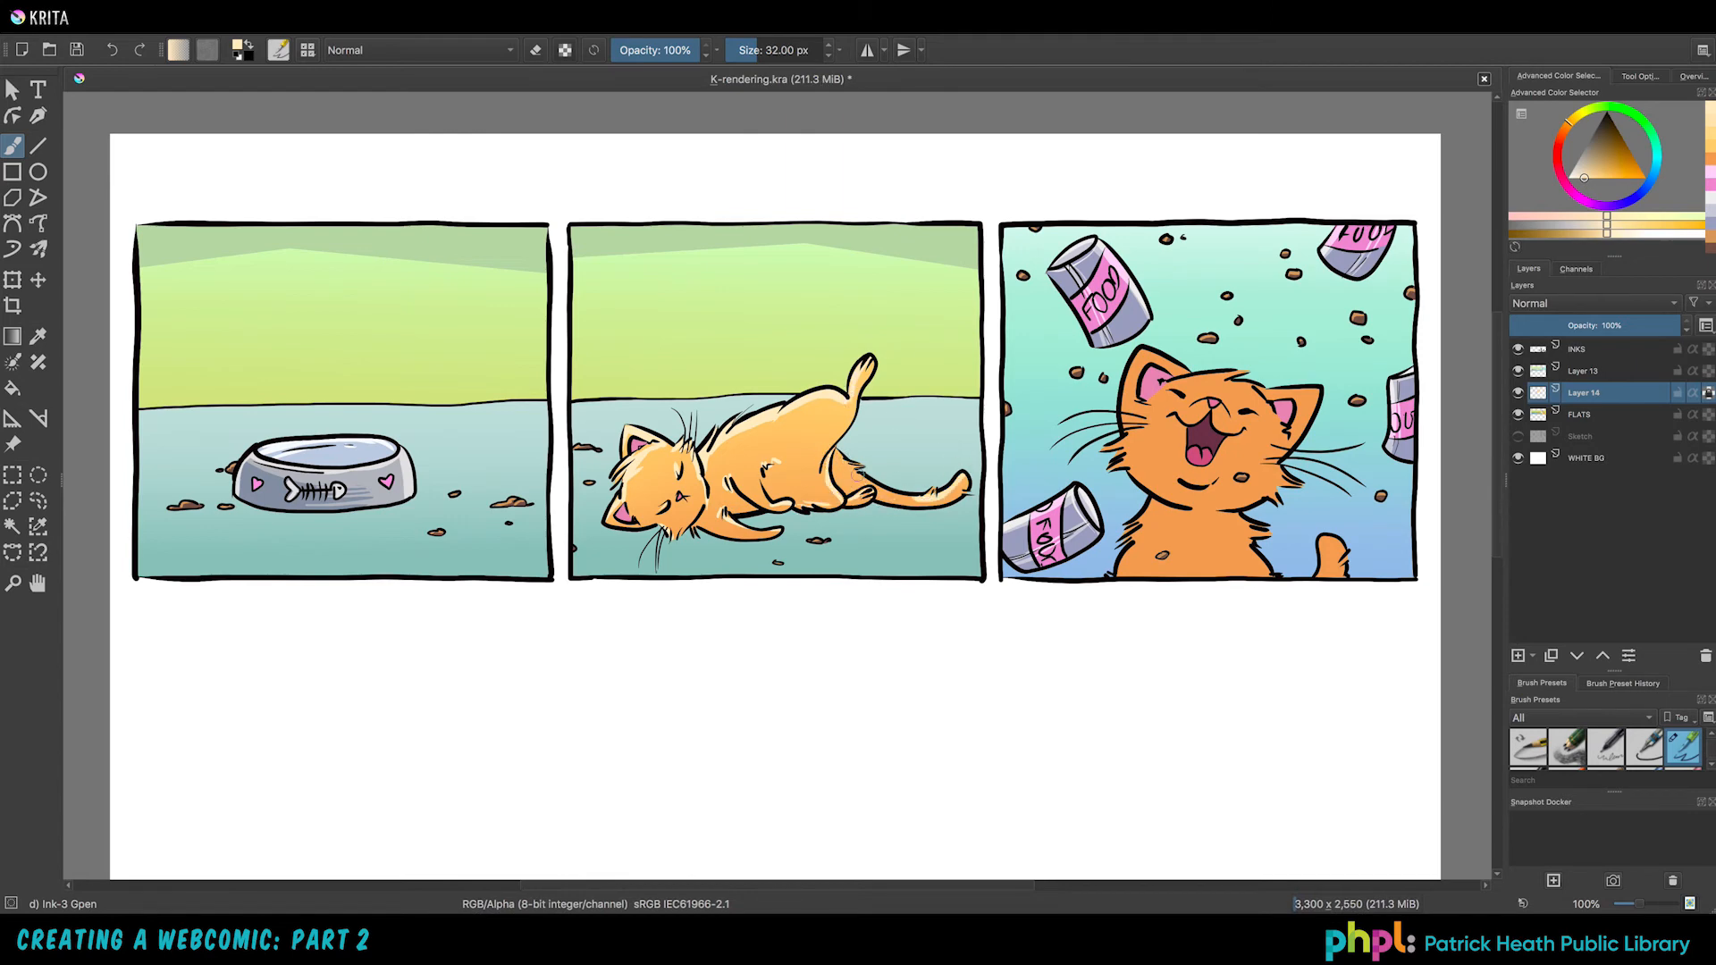
{"action": "mouse_move", "coordinate": [630, 505]}
{"action": "left_mouse_down"}
{"action": "mouse_move", "coordinate": [666, 447]}
{"action": "mouse_move", "coordinate": [733, 438]}
{"action": "left_mouse_up"}
{"action": "key", "text": "ctrl+z"}
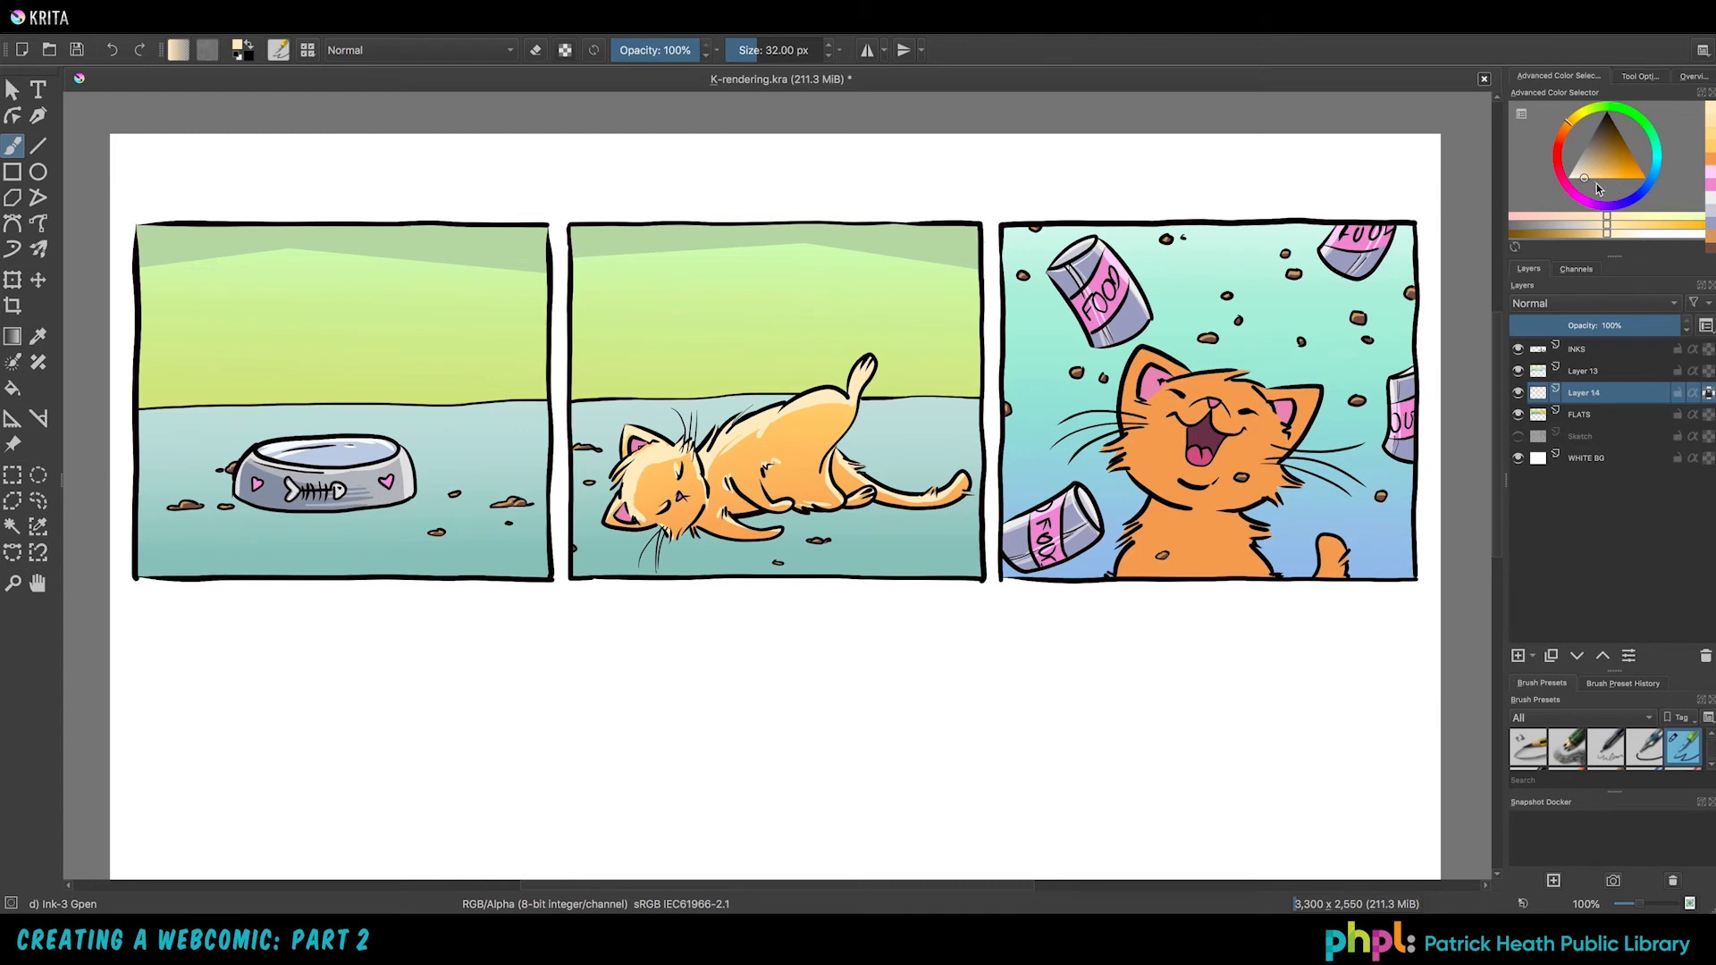
Step: Copy the laughing cat's fur from FLATS onto a new layer filled with the sampled orange
{"action": "left_click_drag", "start_coordinate": [1585, 178], "coordinate": [1608, 177]}
{"action": "left_click", "coordinate": [1582, 233]}
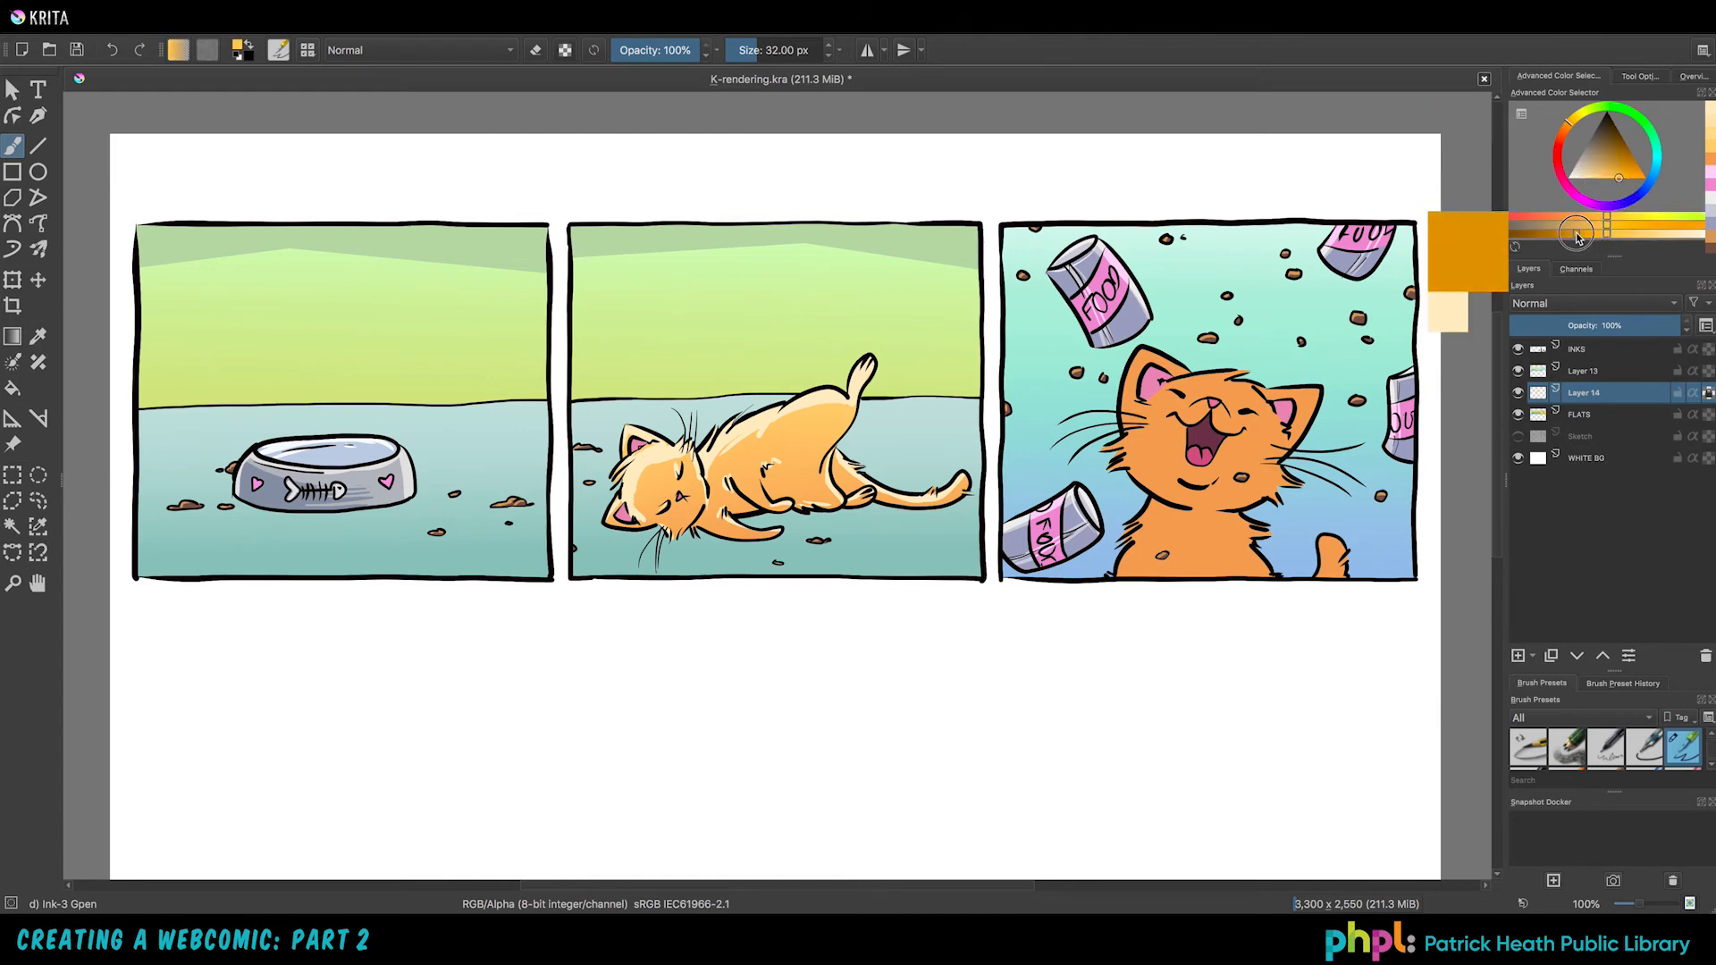
{"action": "left_click", "coordinate": [1580, 415]}
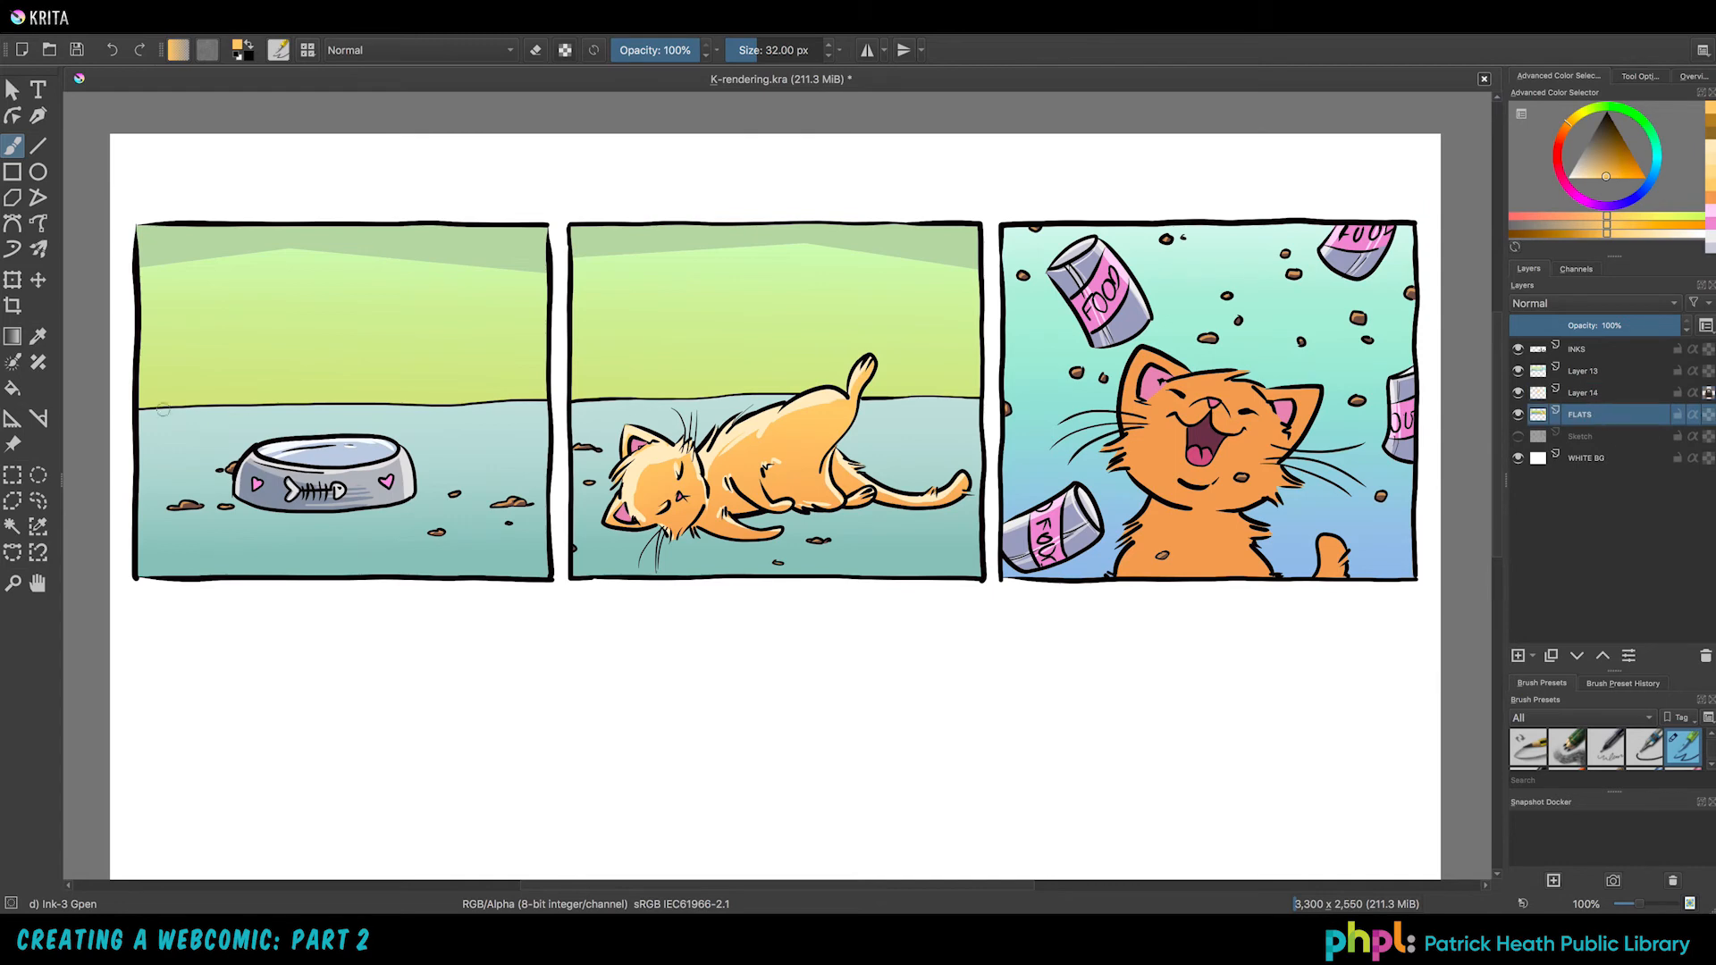
{"action": "left_click", "coordinate": [12, 527]}
{"action": "left_click", "coordinate": [1173, 480]}
{"action": "left_click", "coordinate": [1517, 656]}
{"action": "left_click", "coordinate": [38, 336]}
{"action": "left_click", "coordinate": [1147, 354]}
Step: Toggle FLATS to check the copied fur, alpha-lock its layer, deselect and shade the laughing cat with an orange gradient
{"action": "left_click", "coordinate": [1518, 439]}
{"action": "left_click", "coordinate": [1519, 439]}
{"action": "left_click", "coordinate": [1708, 415]}
{"action": "key", "text": "ctrl+shift+a"}
{"action": "left_click", "coordinate": [1710, 121]}
{"action": "left_click", "coordinate": [18, 341]}
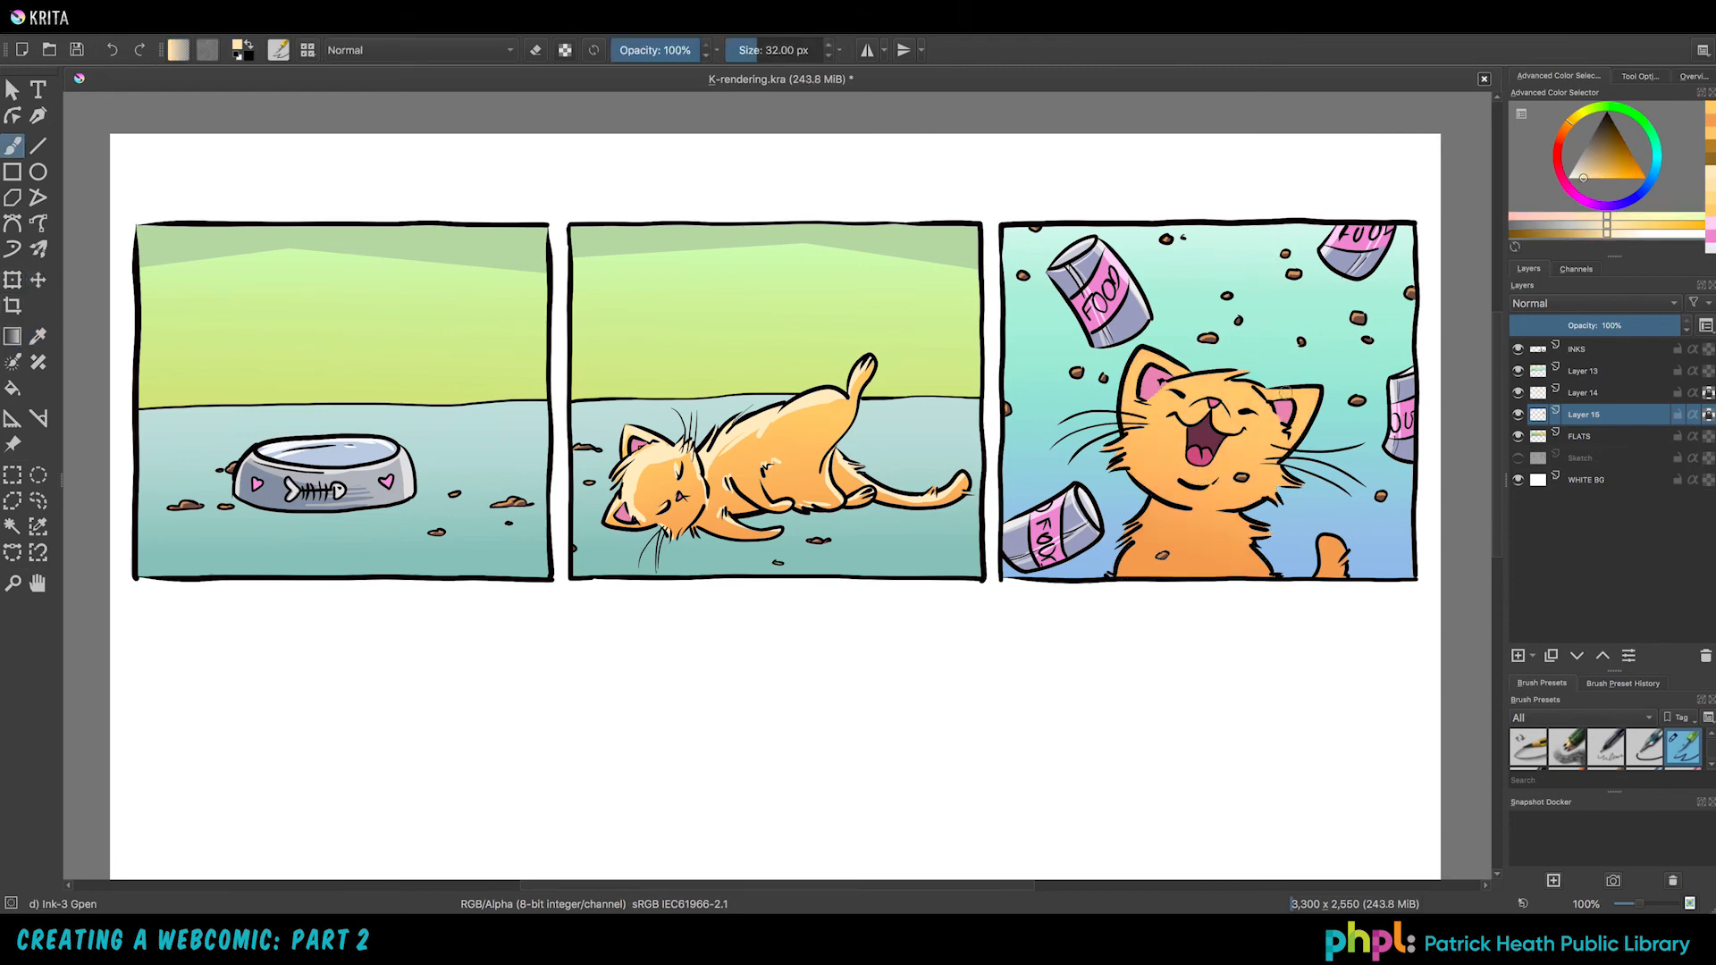
Step: Paint pale cream highlights on the laughing cat's head, face, ears, body and tail with the 32 and 38 px brush
{"action": "mouse_move", "coordinate": [1275, 393]}
{"action": "left_mouse_down"}
{"action": "mouse_move", "coordinate": [1318, 390]}
{"action": "mouse_move", "coordinate": [1257, 390]}
{"action": "left_mouse_up"}
{"action": "mouse_move", "coordinate": [1185, 382]}
{"action": "left_mouse_down"}
{"action": "mouse_move", "coordinate": [1242, 376]}
{"action": "mouse_move", "coordinate": [1287, 438]}
{"action": "left_mouse_up"}
{"action": "left_click_drag", "start_coordinate": [1145, 349], "coordinate": [1180, 366]}
{"action": "mouse_move", "coordinate": [1138, 355]}
{"action": "left_mouse_down"}
{"action": "mouse_move", "coordinate": [1127, 396]}
{"action": "mouse_move", "coordinate": [1204, 403]}
{"action": "left_mouse_up"}
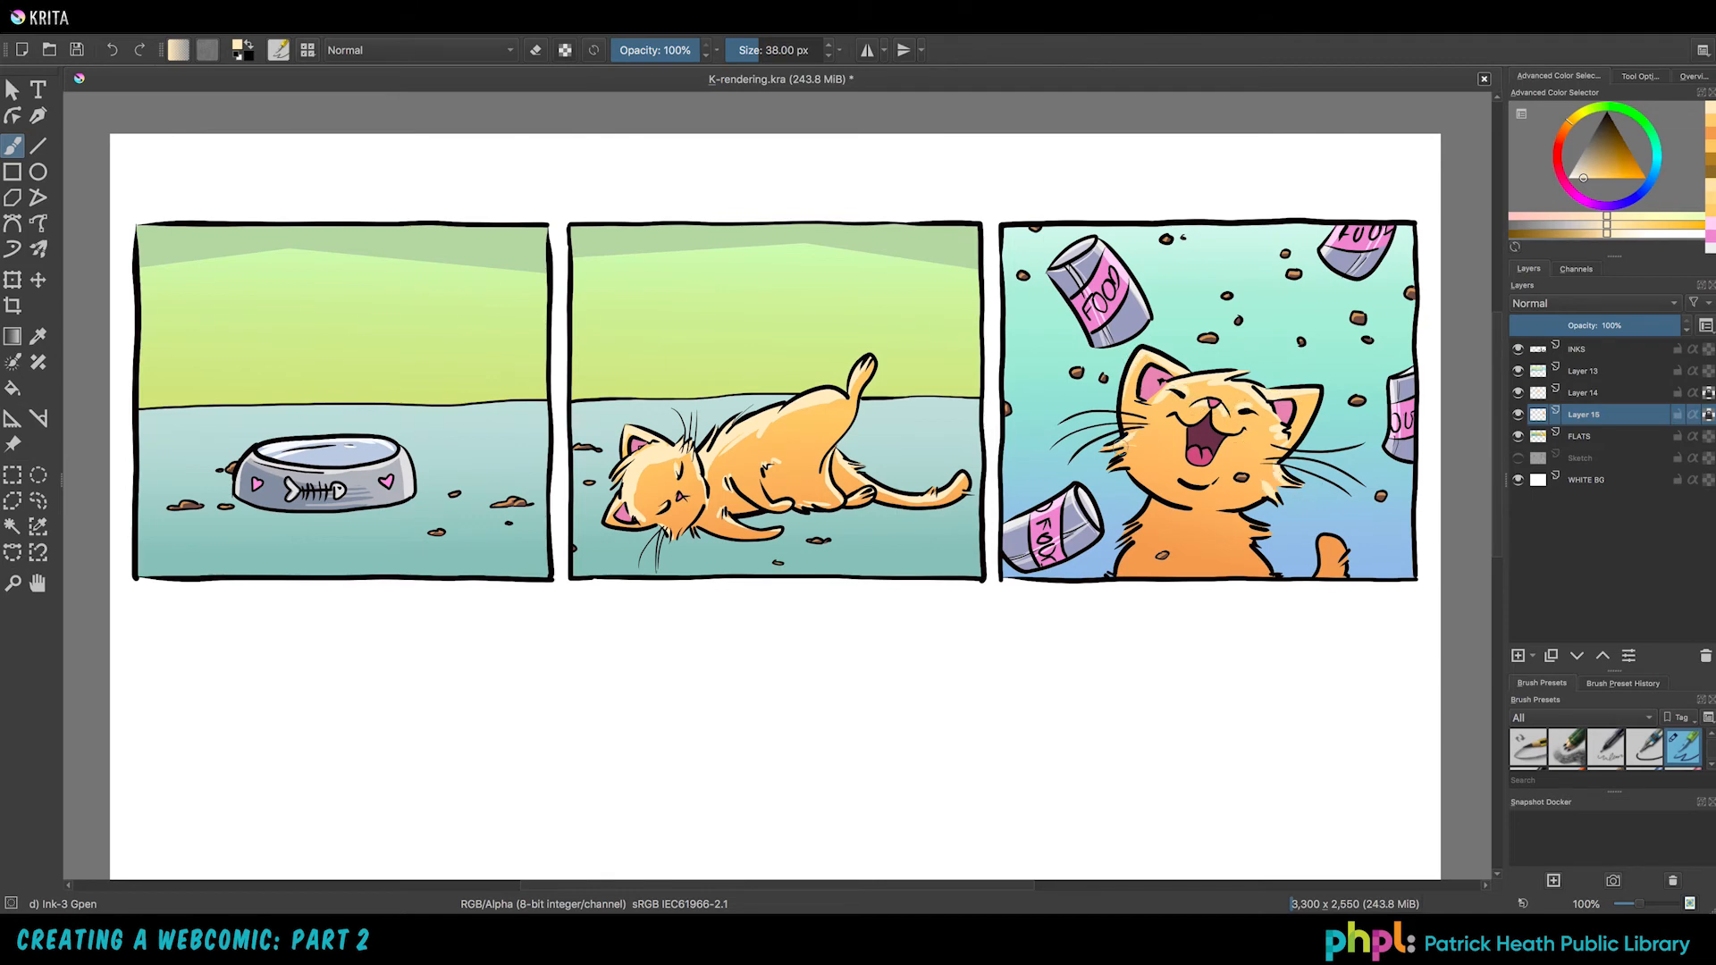
{"action": "mouse_move", "coordinate": [1218, 415]}
{"action": "left_mouse_down"}
{"action": "mouse_move", "coordinate": [1233, 423]}
{"action": "mouse_move", "coordinate": [1182, 420]}
{"action": "left_mouse_up"}
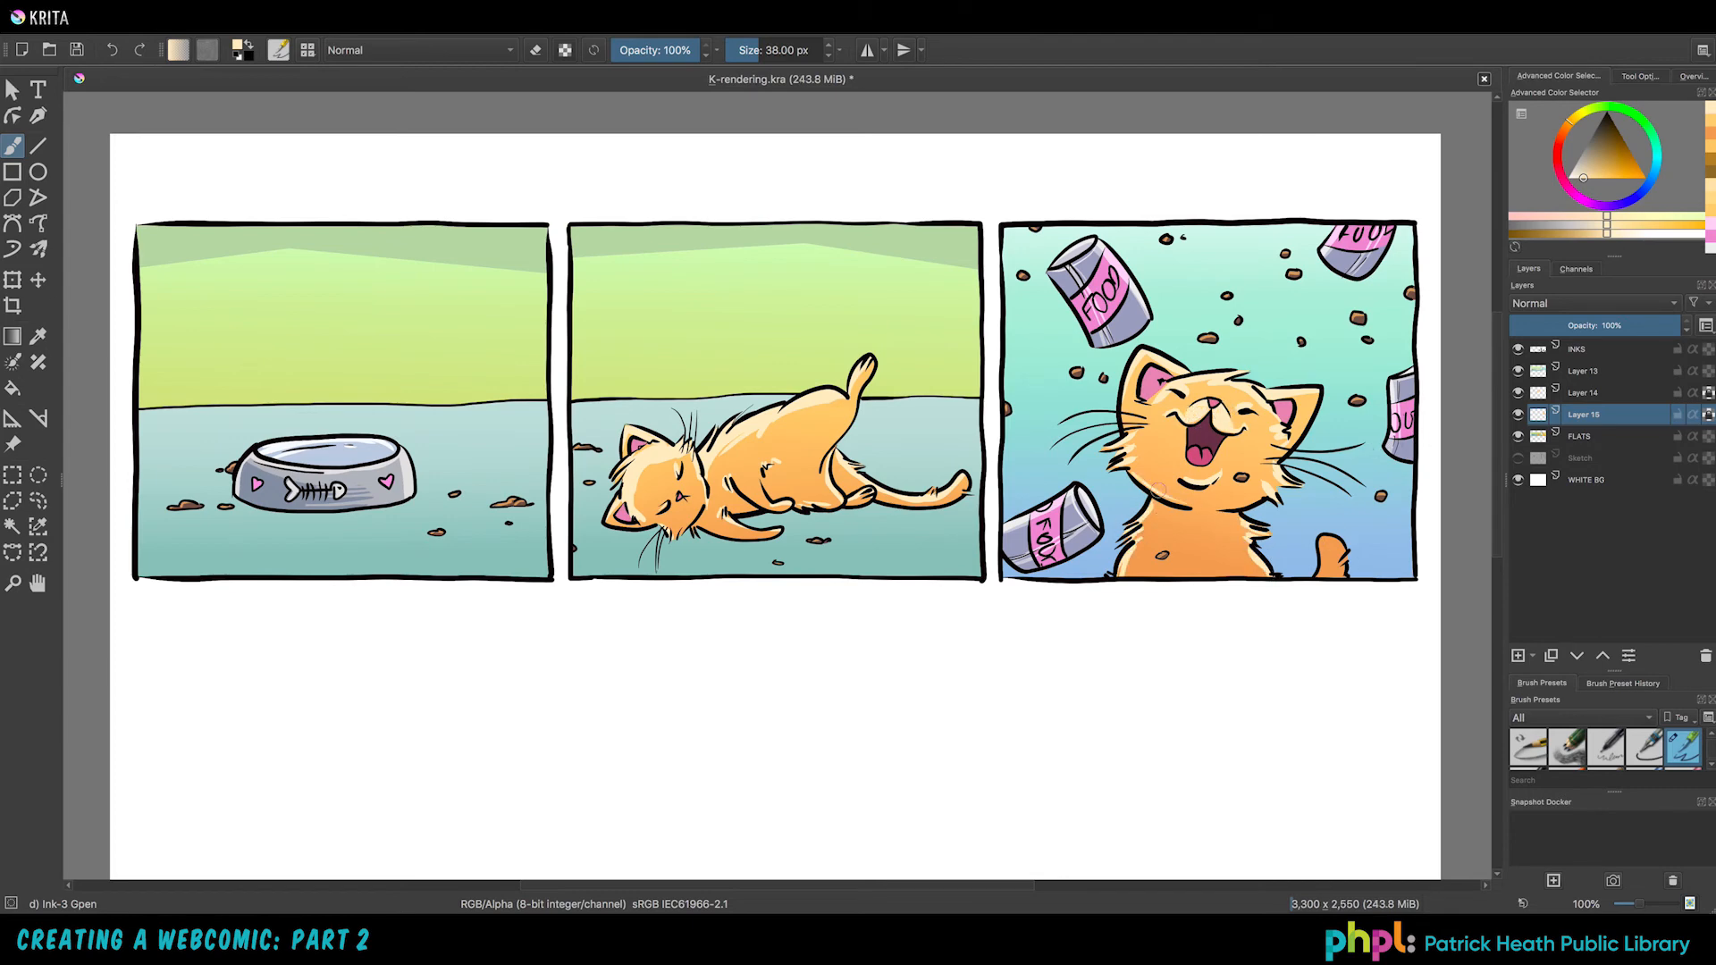
{"action": "left_click_drag", "start_coordinate": [1146, 356], "coordinate": [1179, 380]}
{"action": "left_click_drag", "start_coordinate": [1319, 542], "coordinate": [1340, 543]}
{"action": "left_click_drag", "start_coordinate": [1341, 542], "coordinate": [1341, 572]}
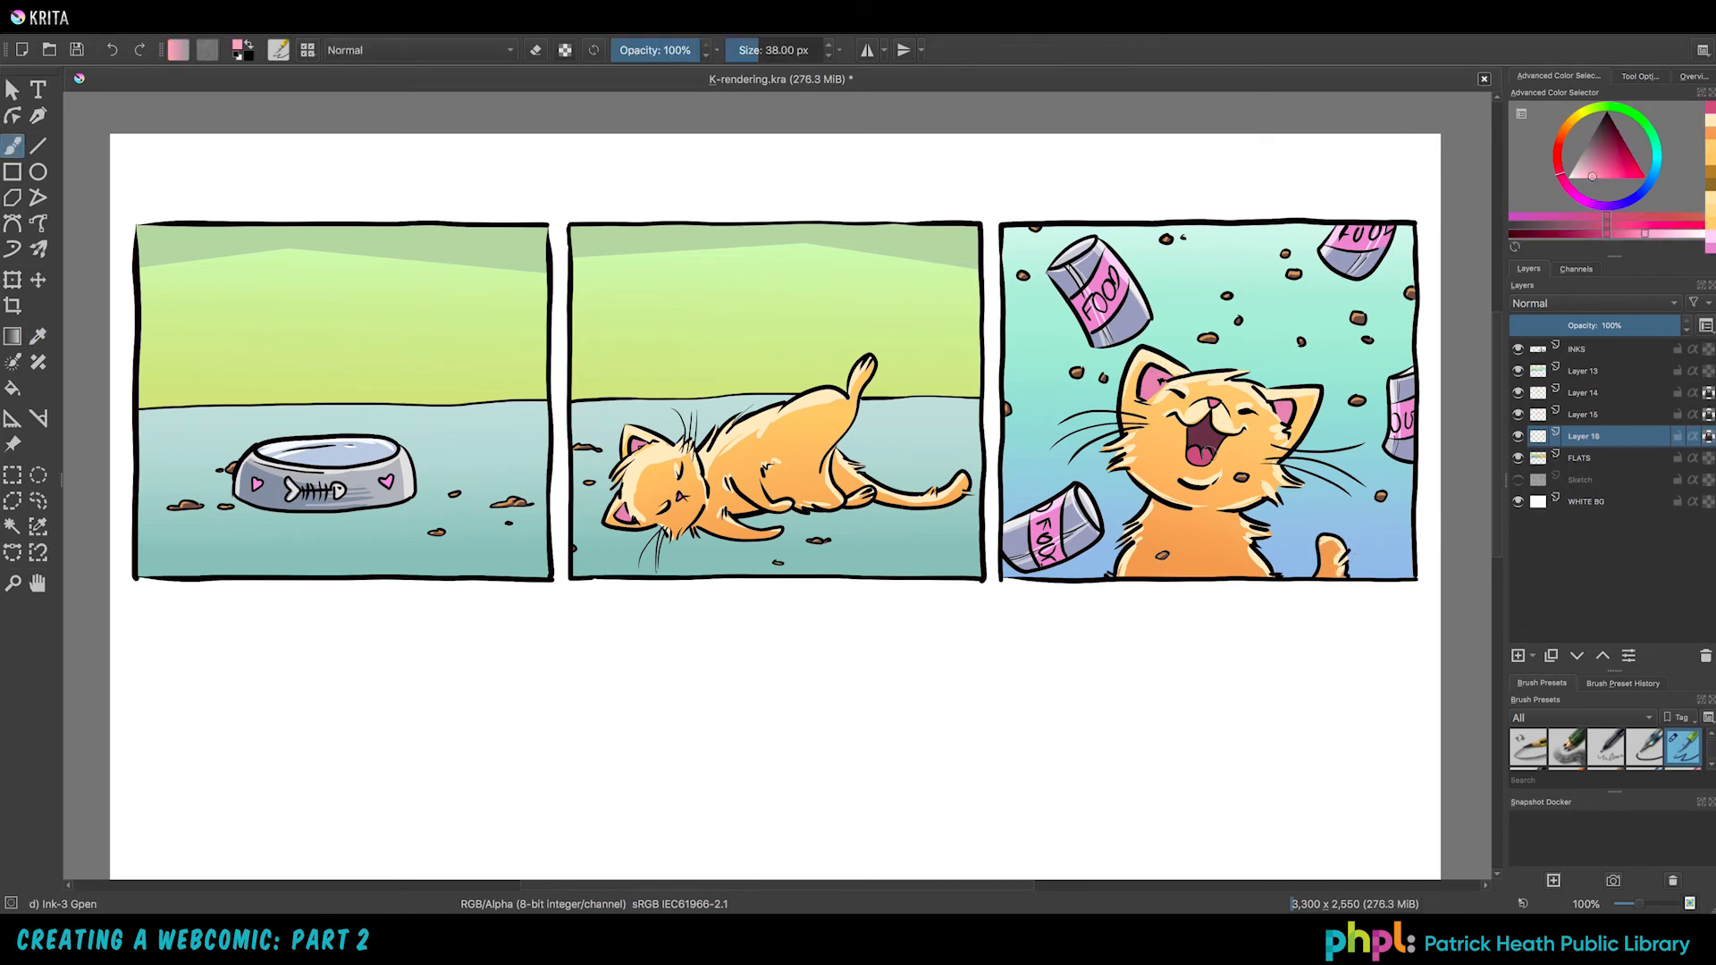
Step: Paint light pink highlights on the laughing cat's tongue and, on a separate layer, inside its ears with the 32 px brush
{"action": "left_click_drag", "start_coordinate": [1209, 454], "coordinate": [1202, 447]}
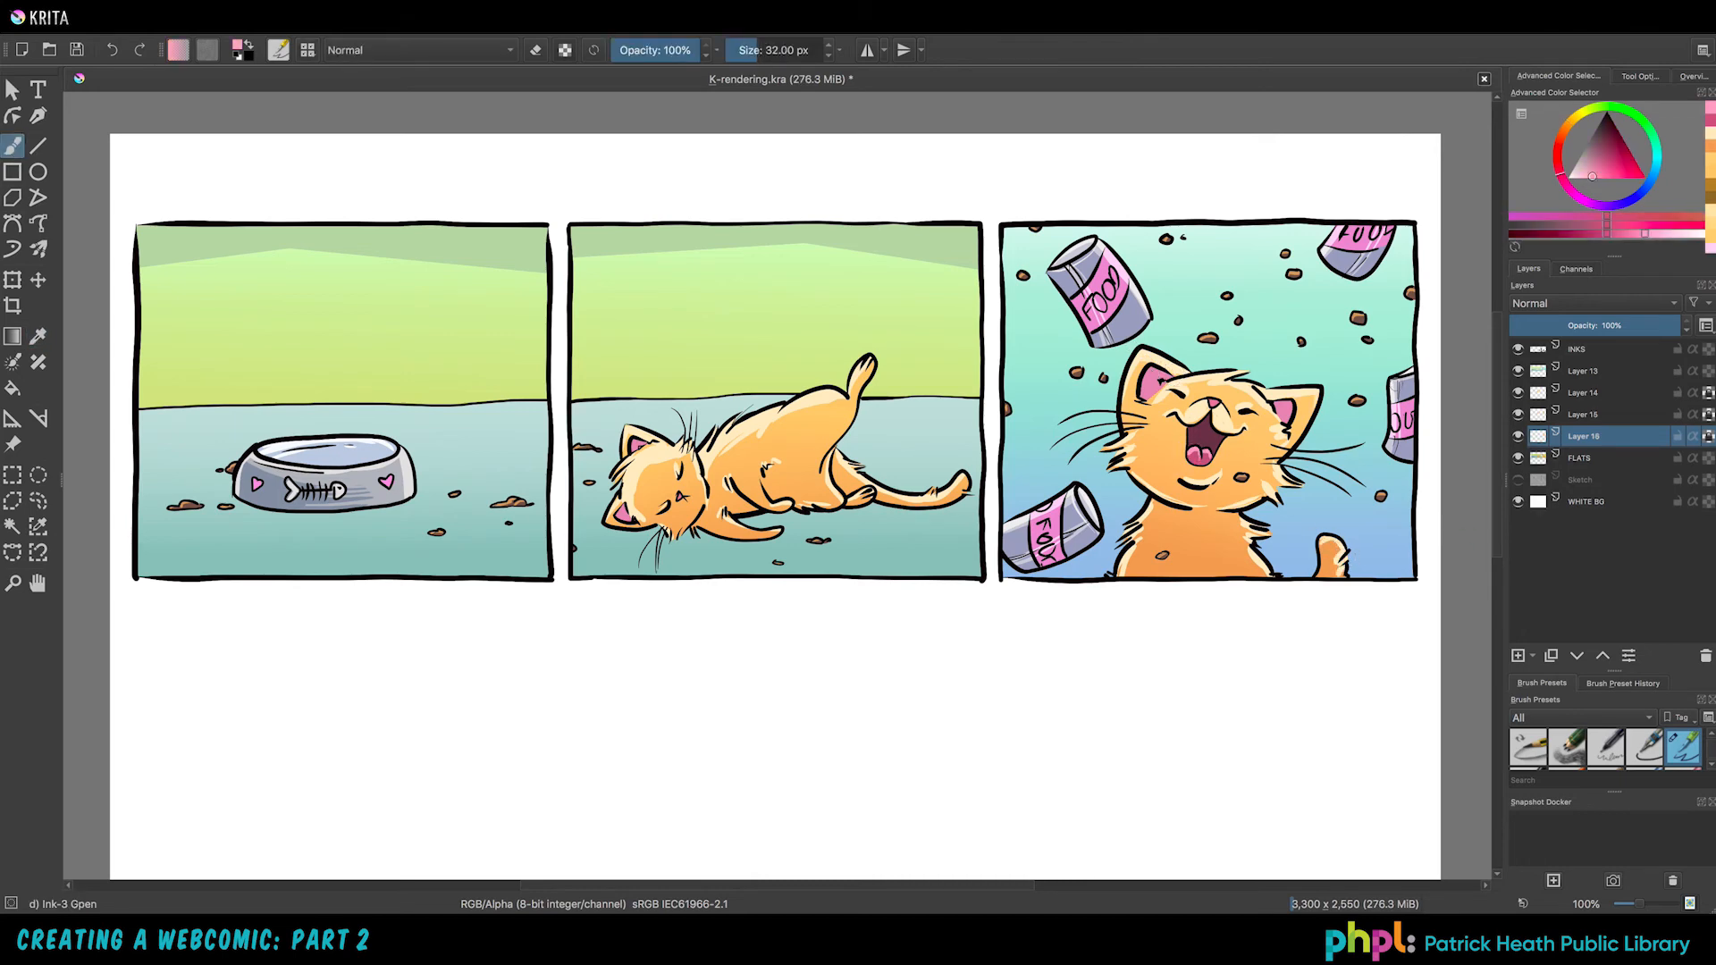
{"action": "key", "text": "Insert"}
{"action": "left_click", "coordinate": [1582, 178]}
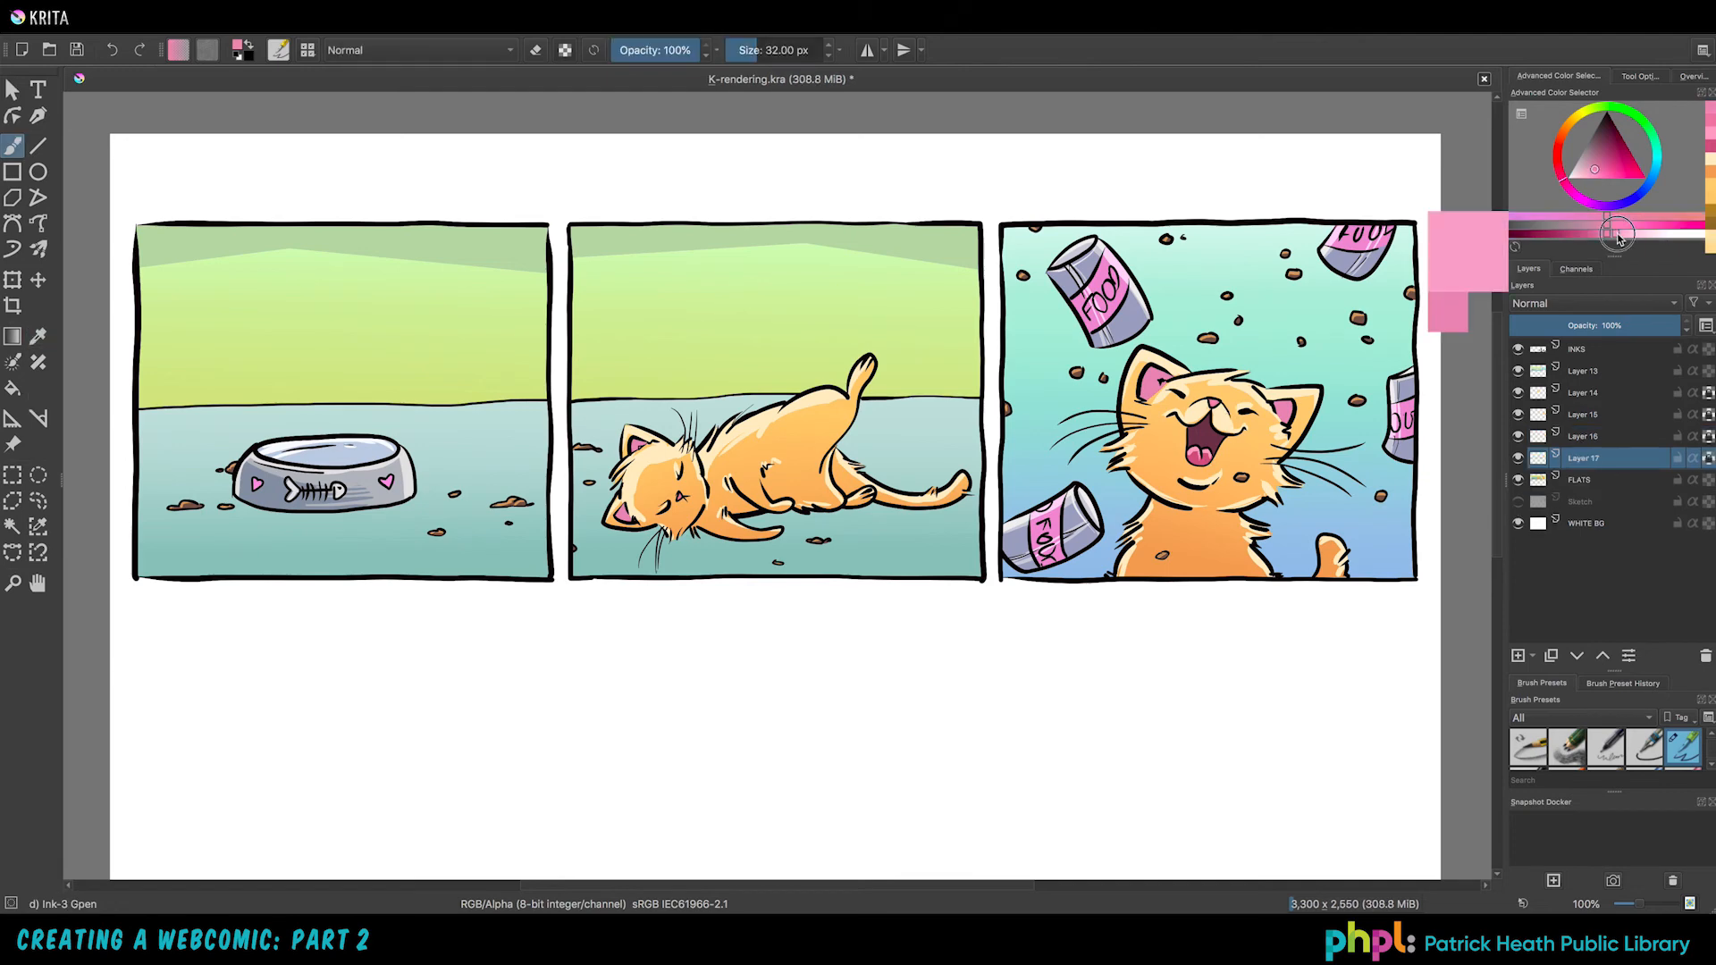
{"action": "left_click_drag", "start_coordinate": [1147, 369], "coordinate": [1167, 377]}
{"action": "left_click_drag", "start_coordinate": [1275, 403], "coordinate": [1293, 405]}
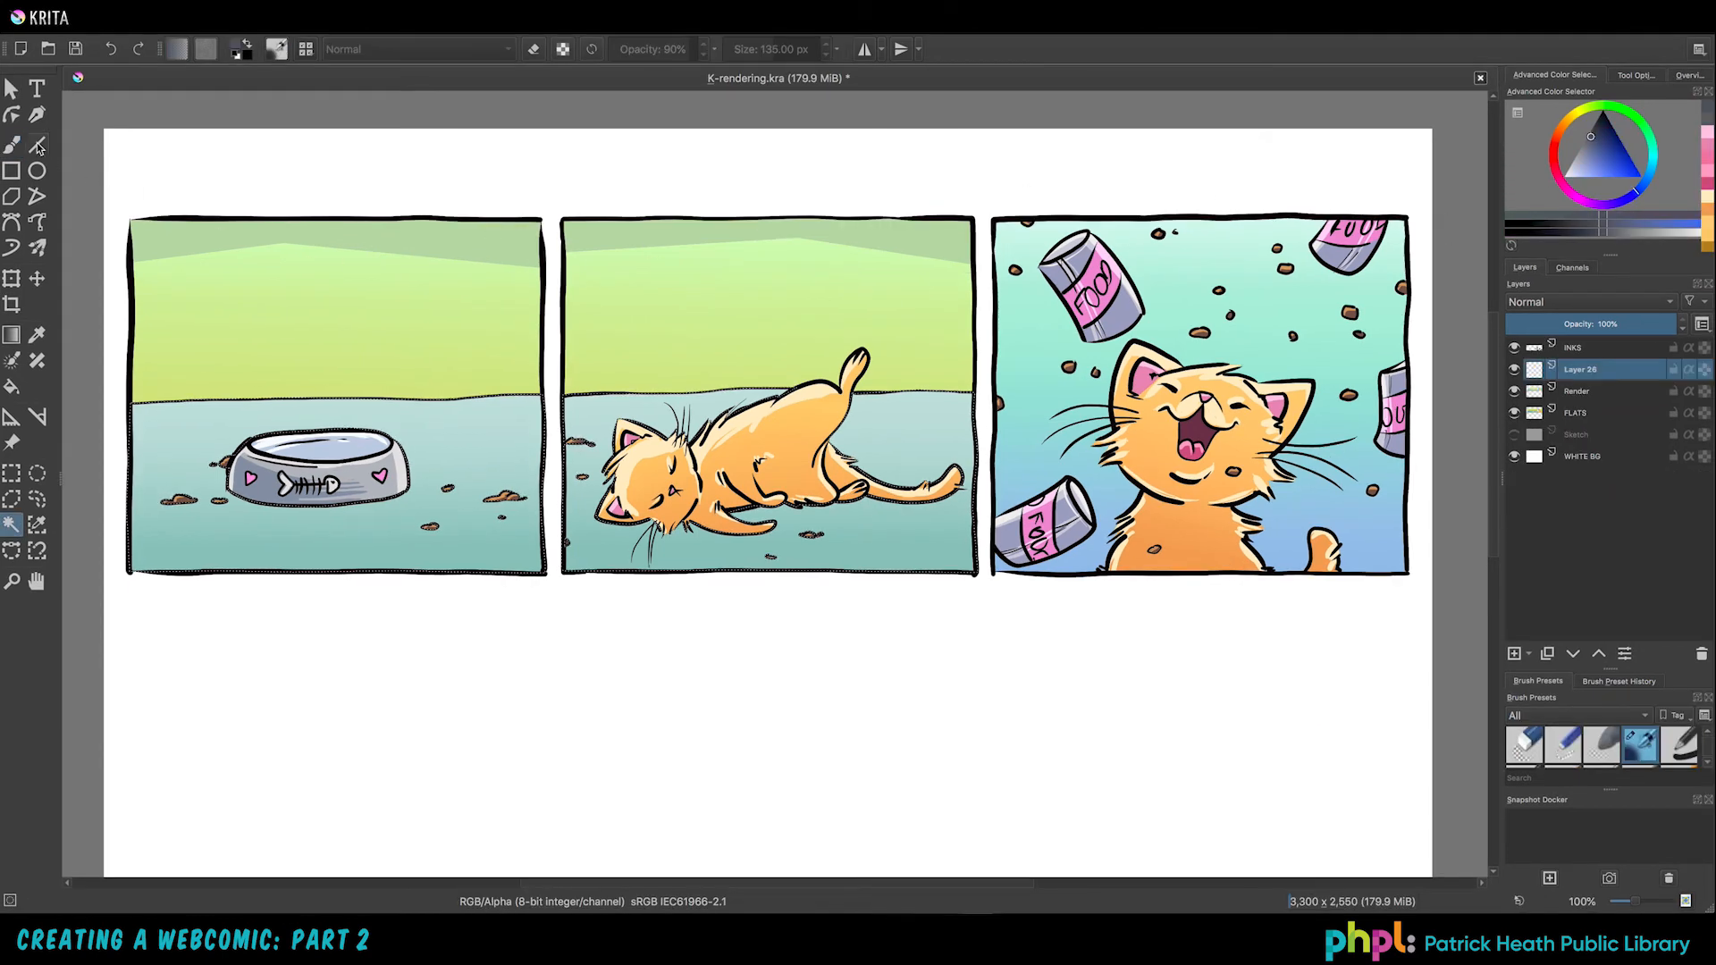
Step: Choose the Airbrush Soft preset at 135 px and pick a dark muted blue for the floor shadows
{"action": "left_click", "coordinate": [11, 149]}
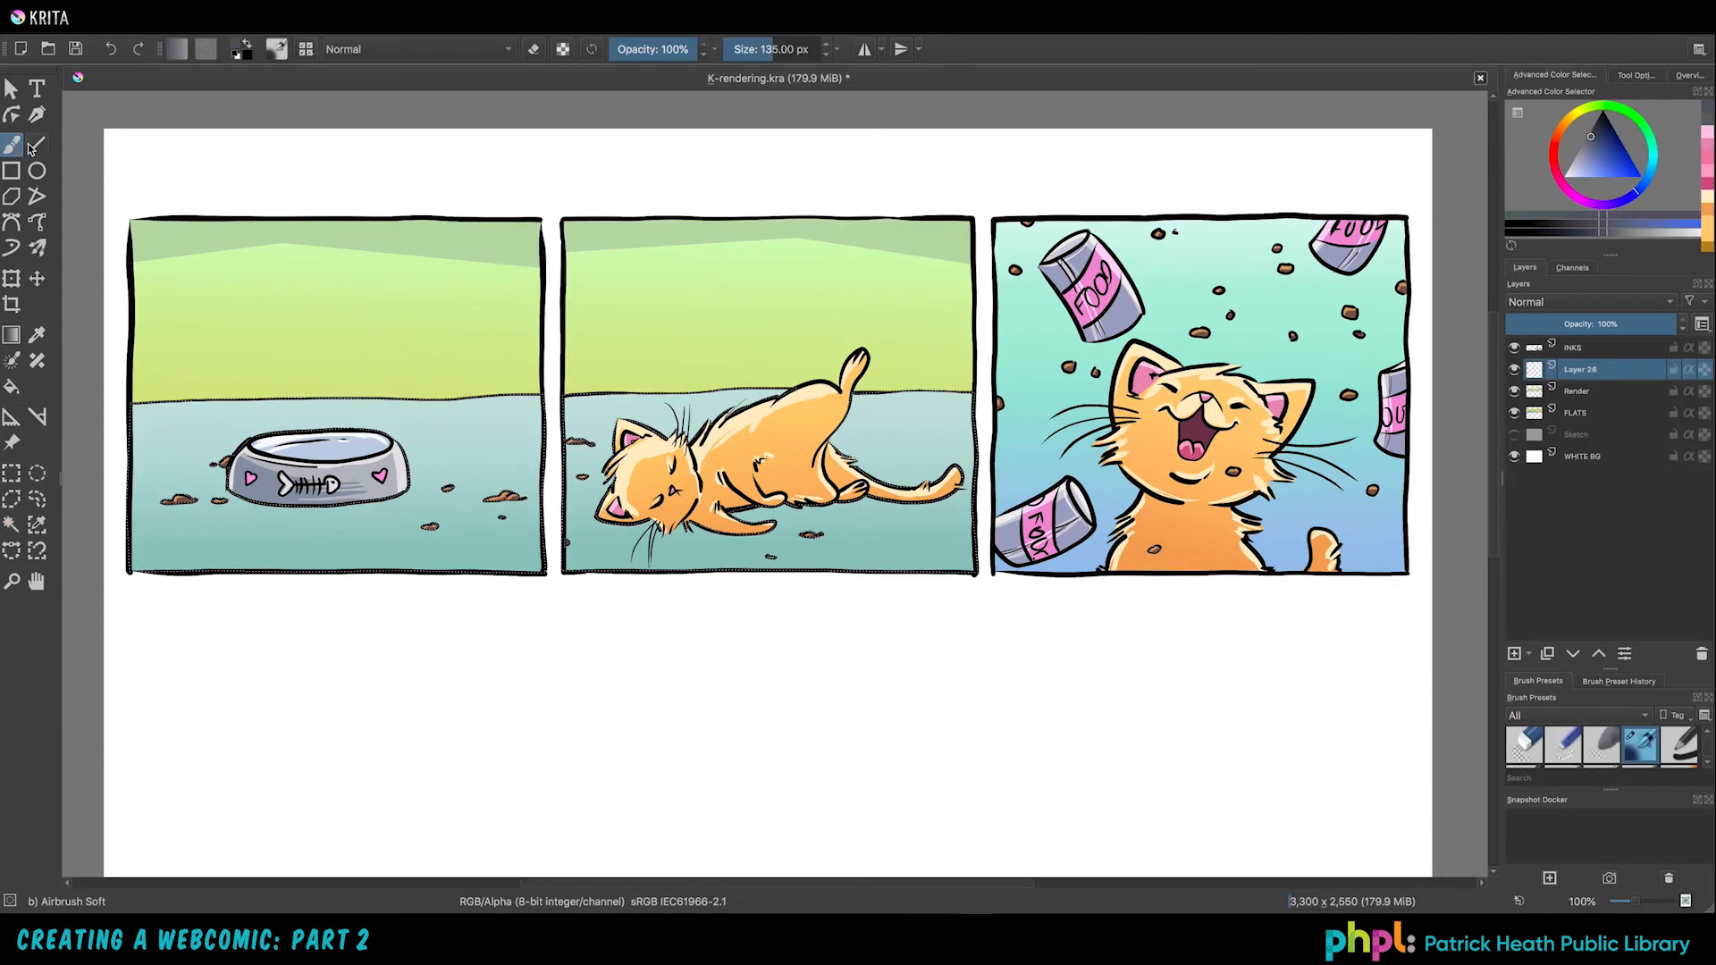
{"action": "left_click", "coordinate": [312, 56]}
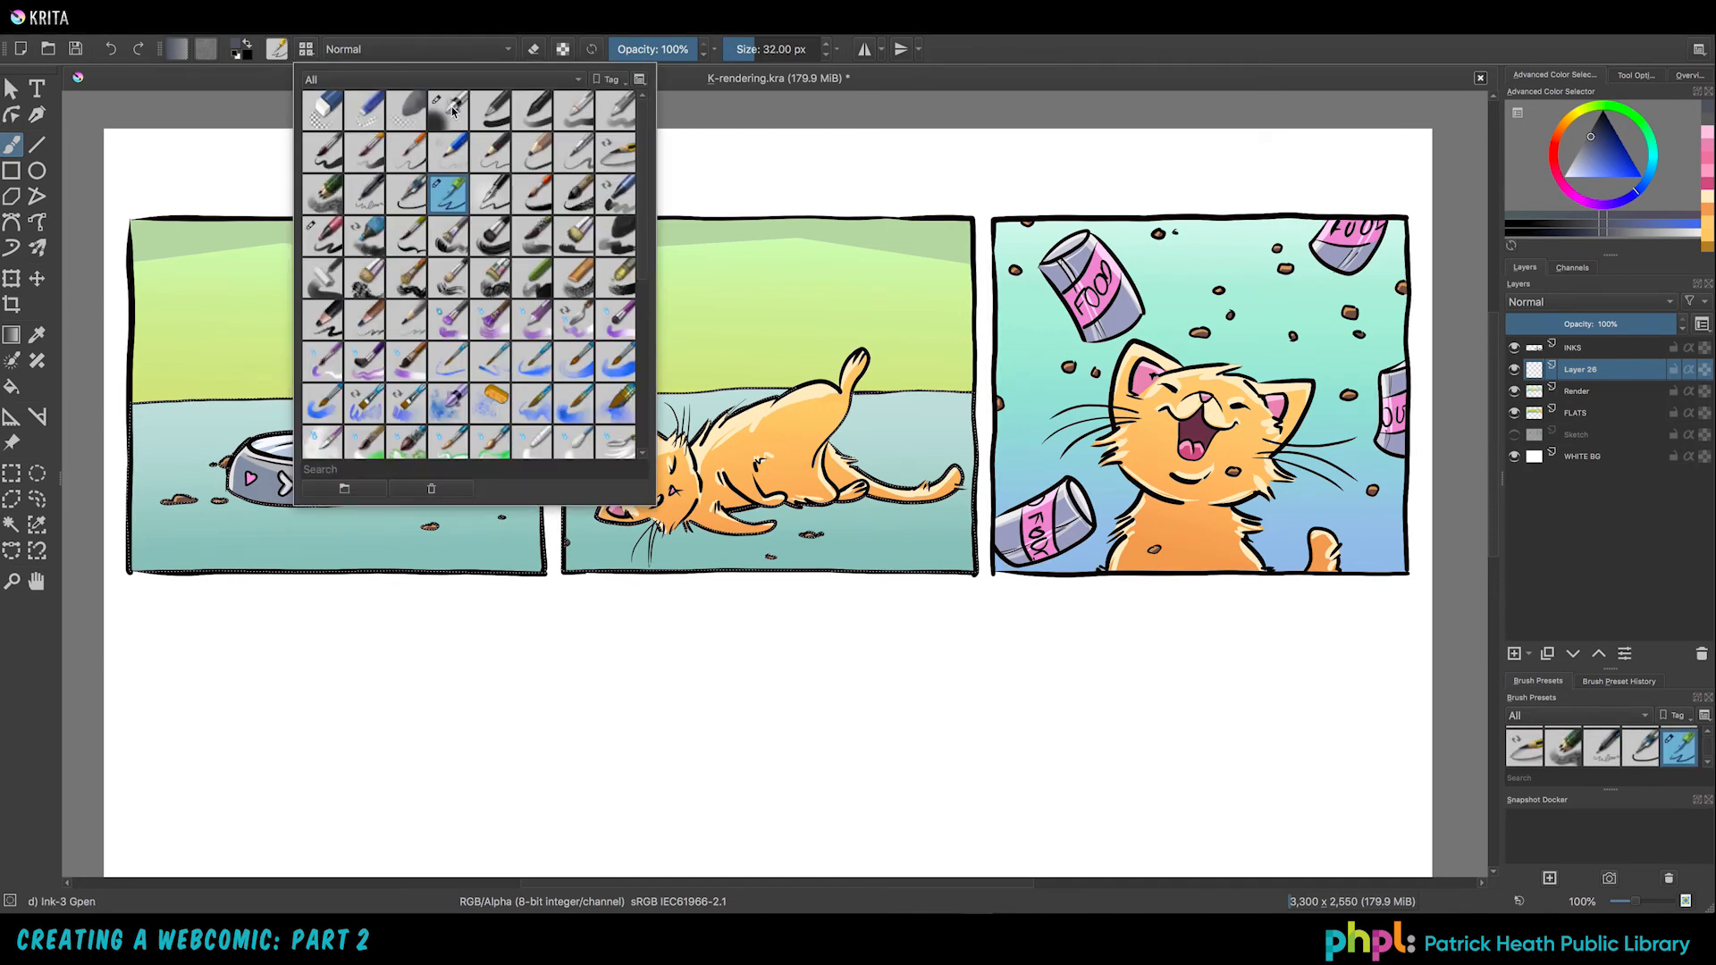
{"action": "left_click", "coordinate": [454, 110]}
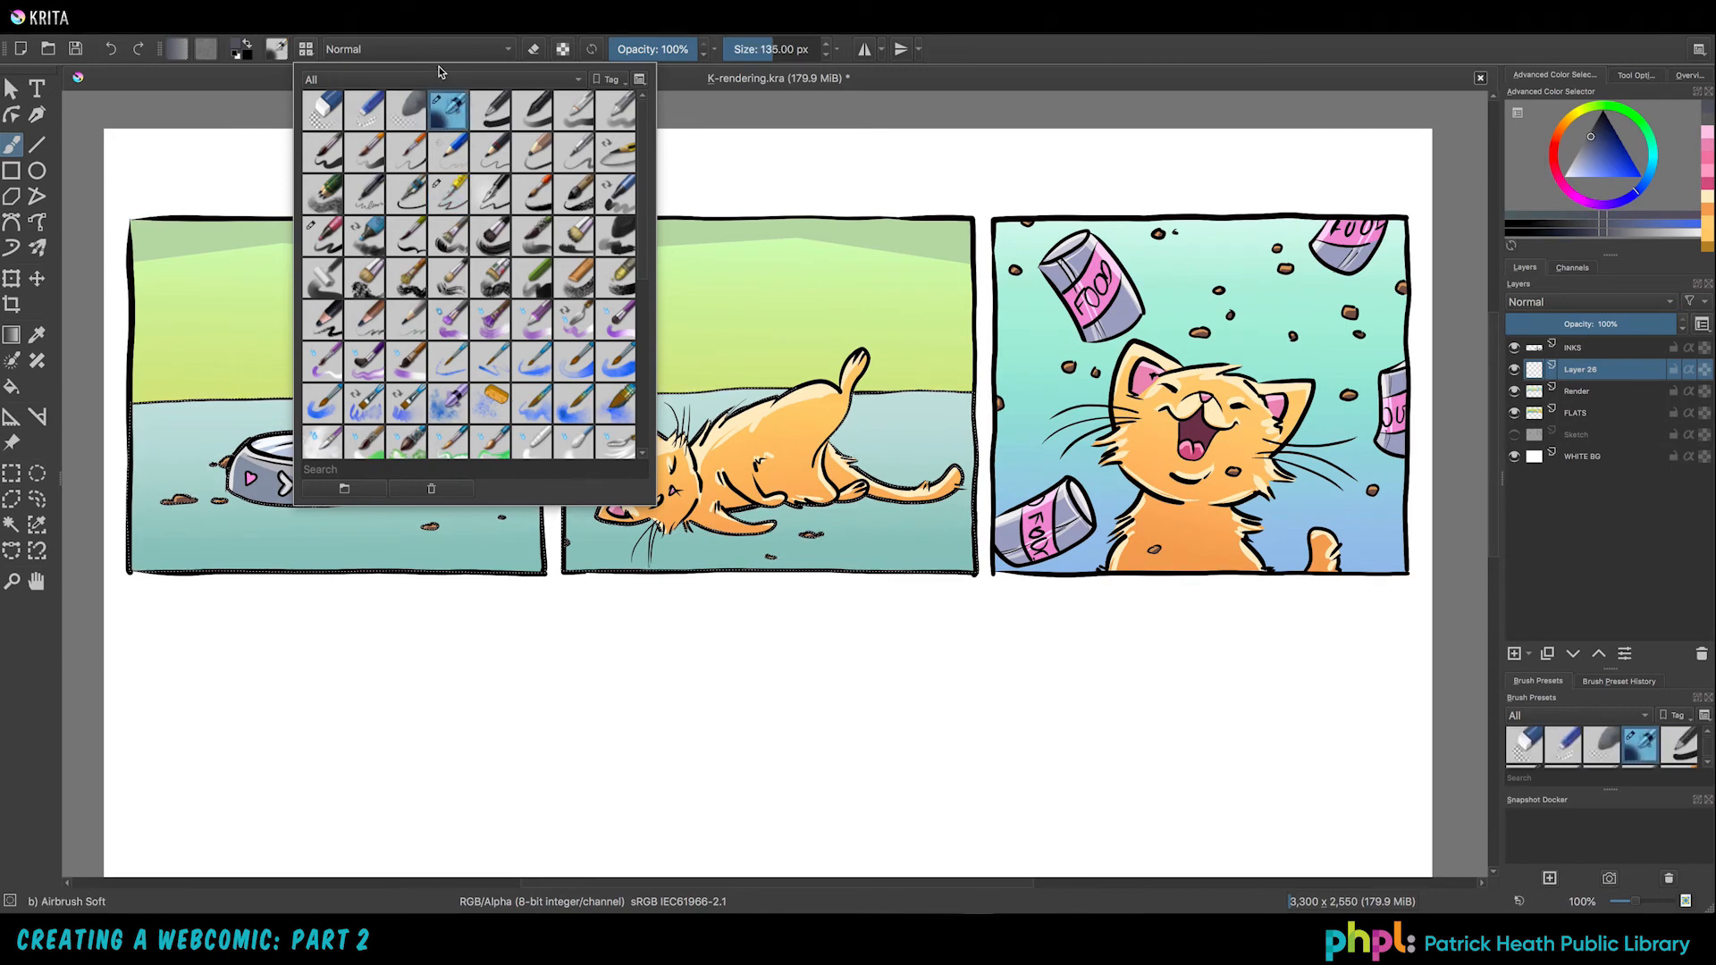
{"action": "left_click", "coordinate": [1004, 65]}
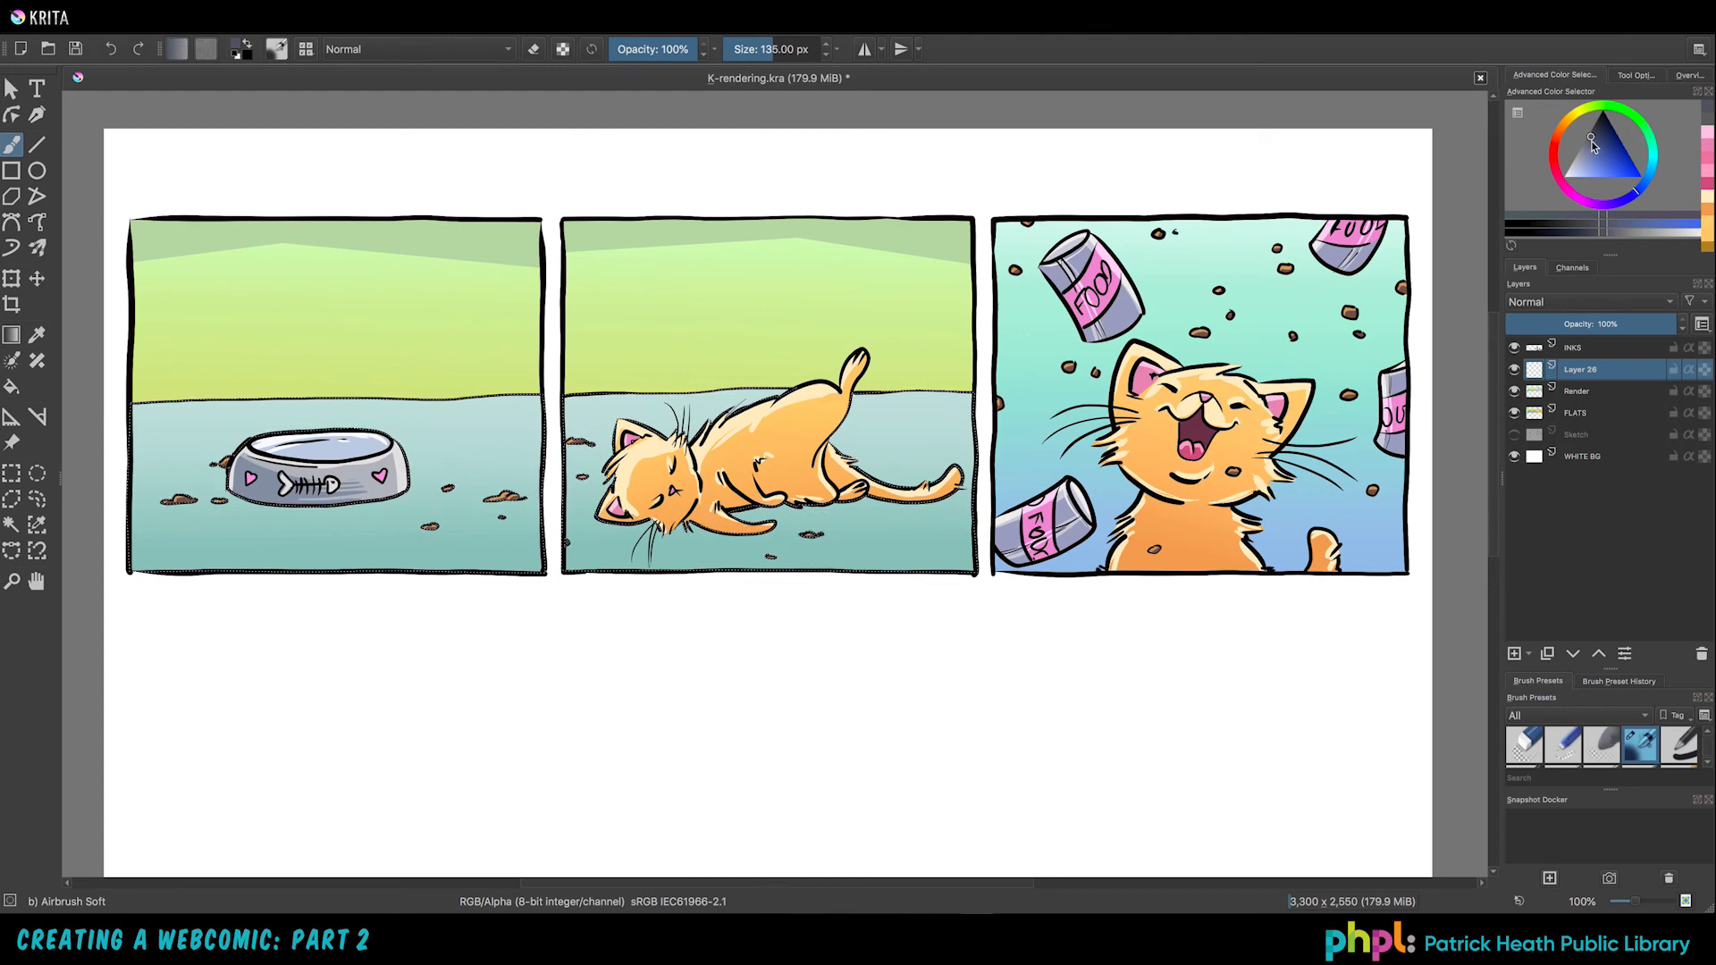
{"action": "left_click", "coordinate": [1592, 140]}
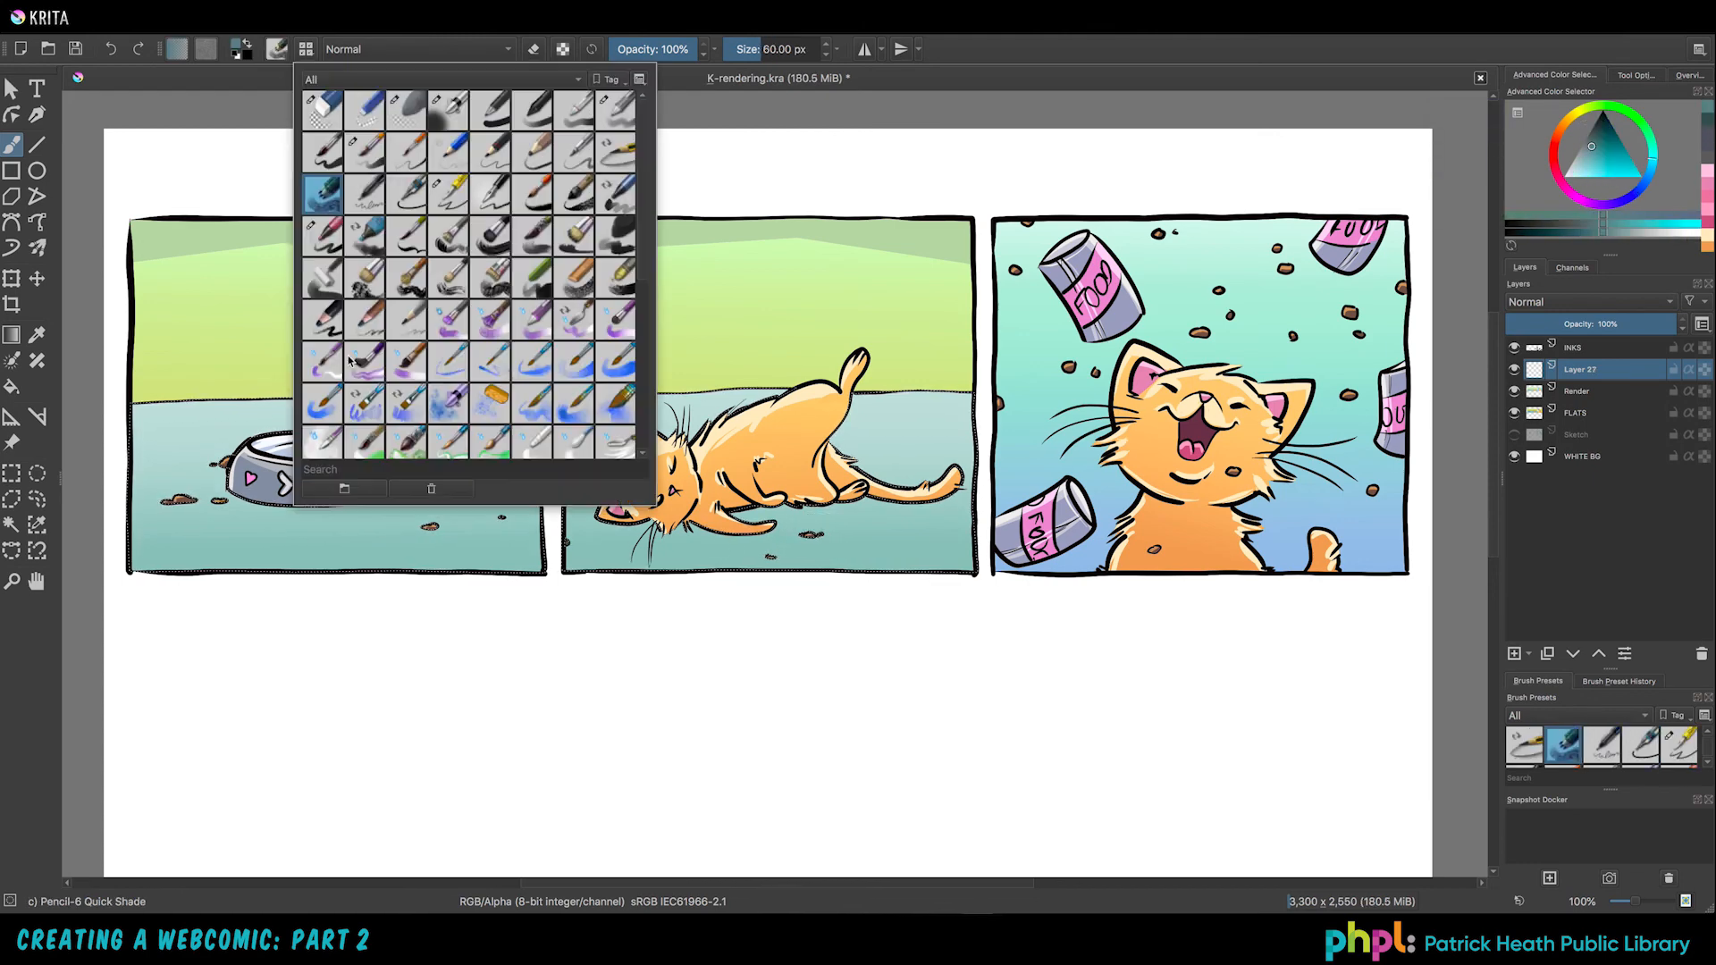
Step: Paint dark teal floor shadows under the bowl and the lying cat on Layer 27 with the 110 px Dry Roller brush
{"action": "left_click", "coordinate": [319, 277]}
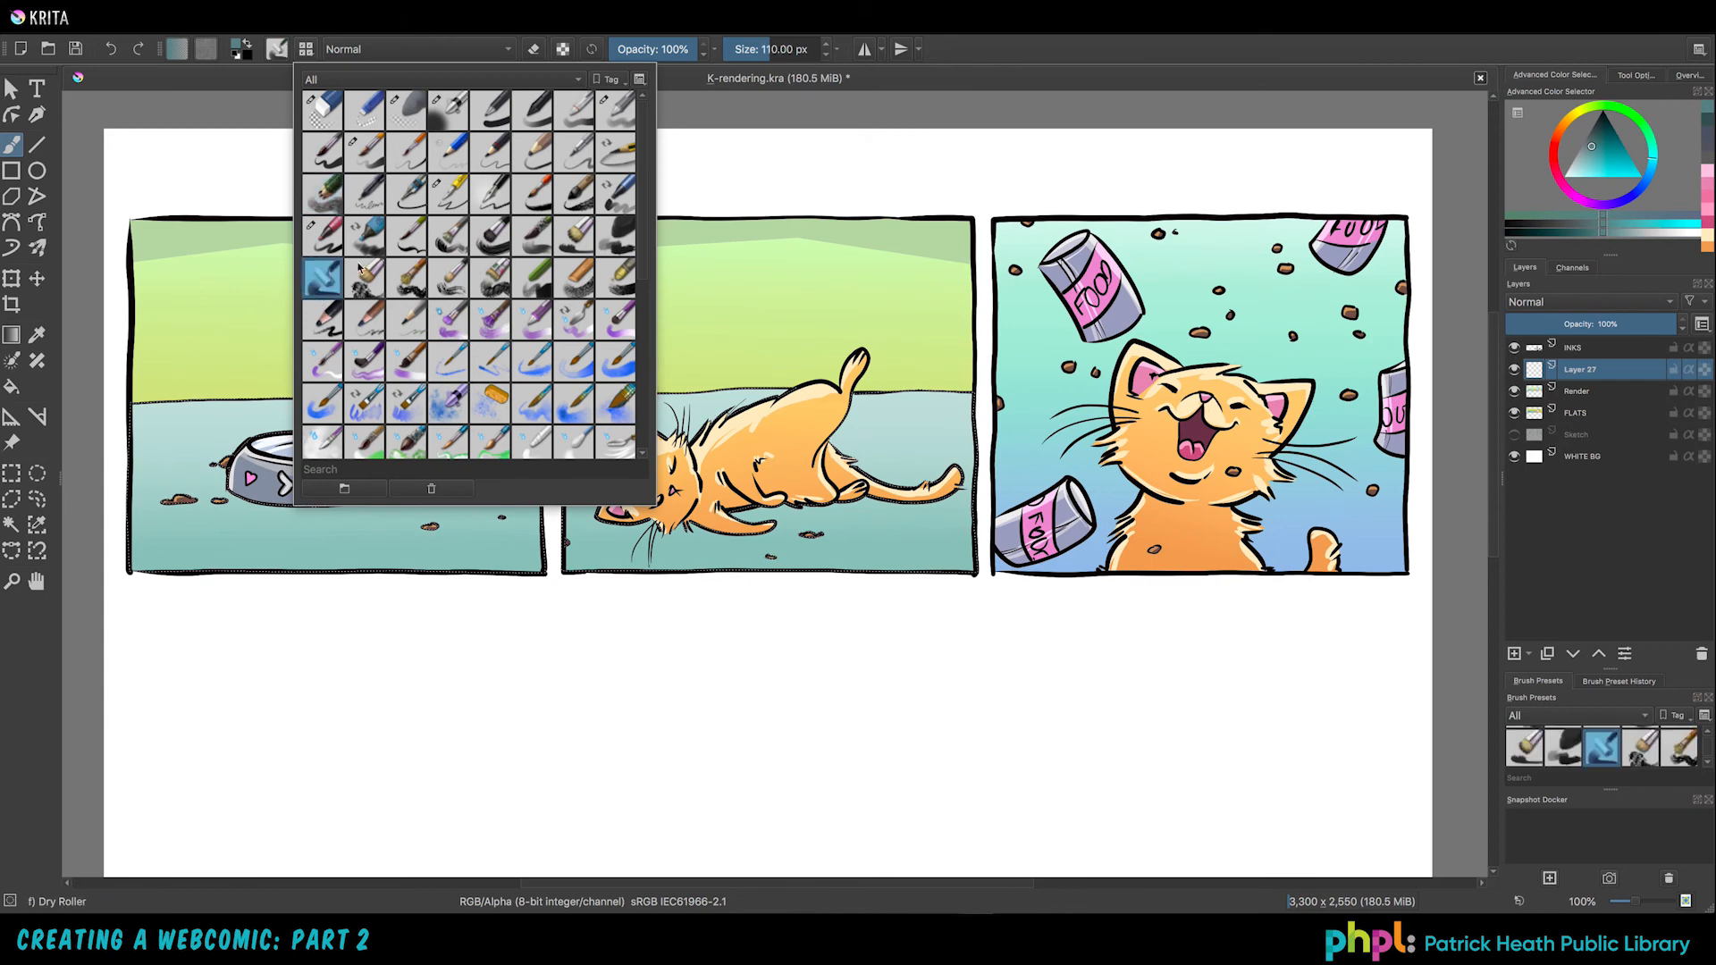
{"action": "mouse_move", "coordinate": [242, 497]}
{"action": "left_mouse_down"}
{"action": "mouse_move", "coordinate": [364, 508]}
{"action": "mouse_move", "coordinate": [434, 501]}
{"action": "left_mouse_up"}
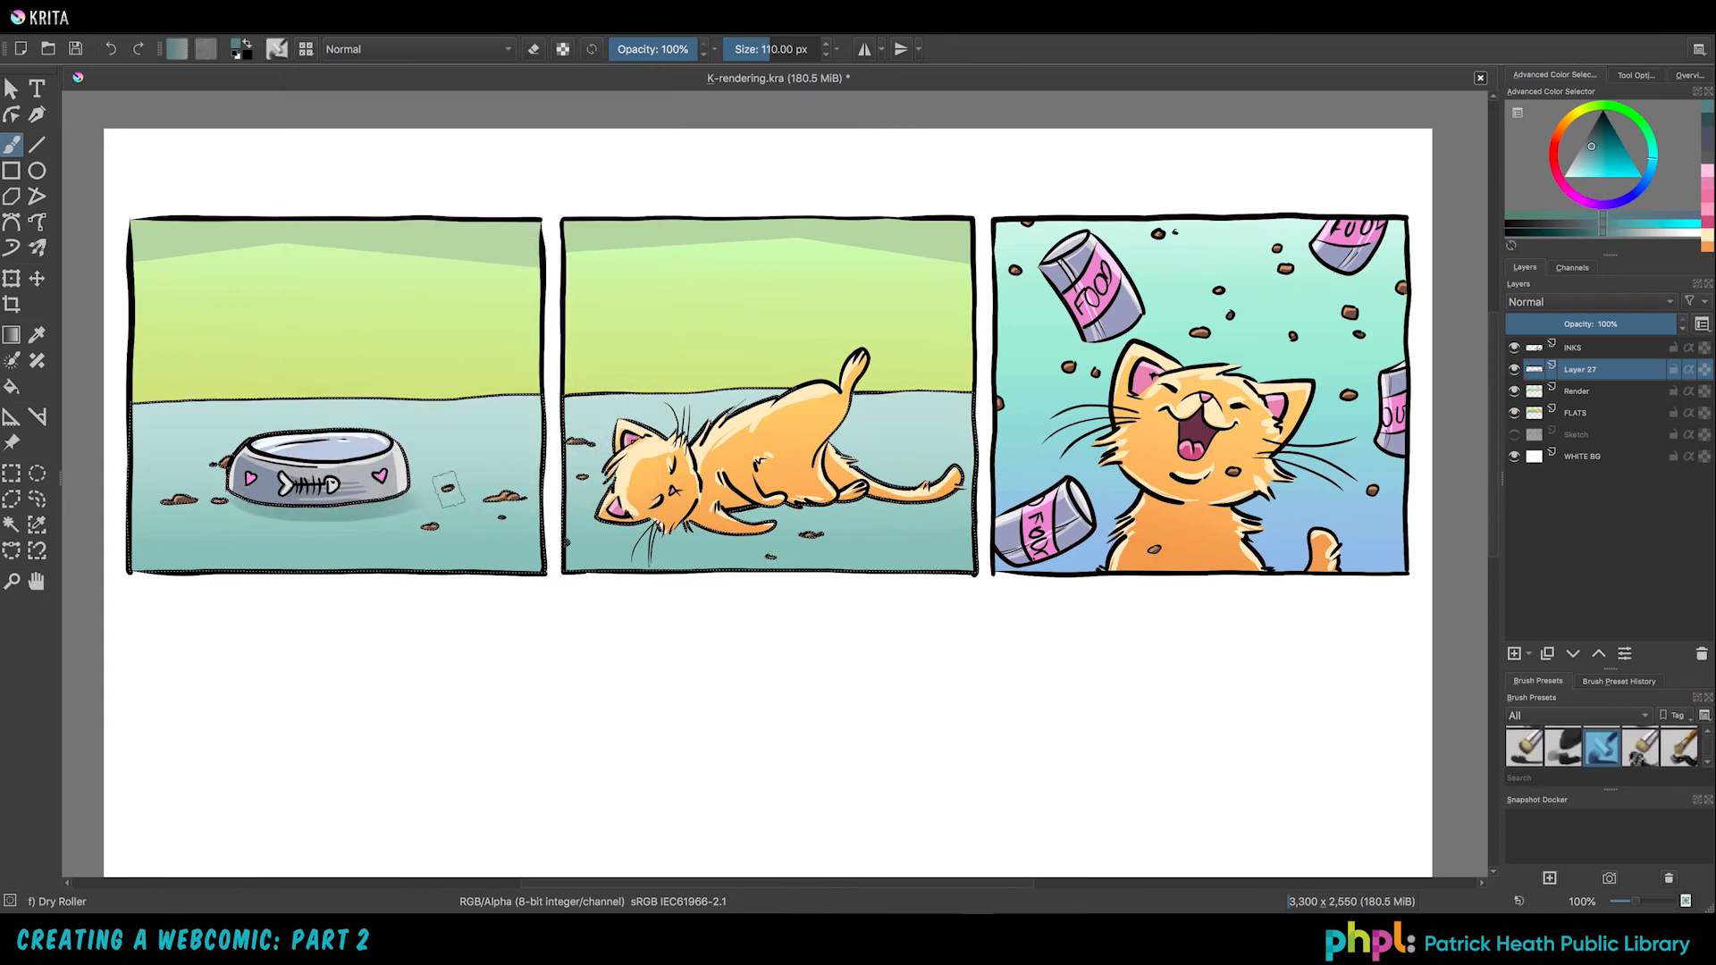
{"action": "left_click_drag", "start_coordinate": [410, 489], "coordinate": [346, 509]}
{"action": "mouse_move", "coordinate": [608, 508]}
{"action": "left_mouse_down"}
{"action": "mouse_move", "coordinate": [662, 522]}
{"action": "mouse_move", "coordinate": [959, 502]}
{"action": "left_mouse_up"}
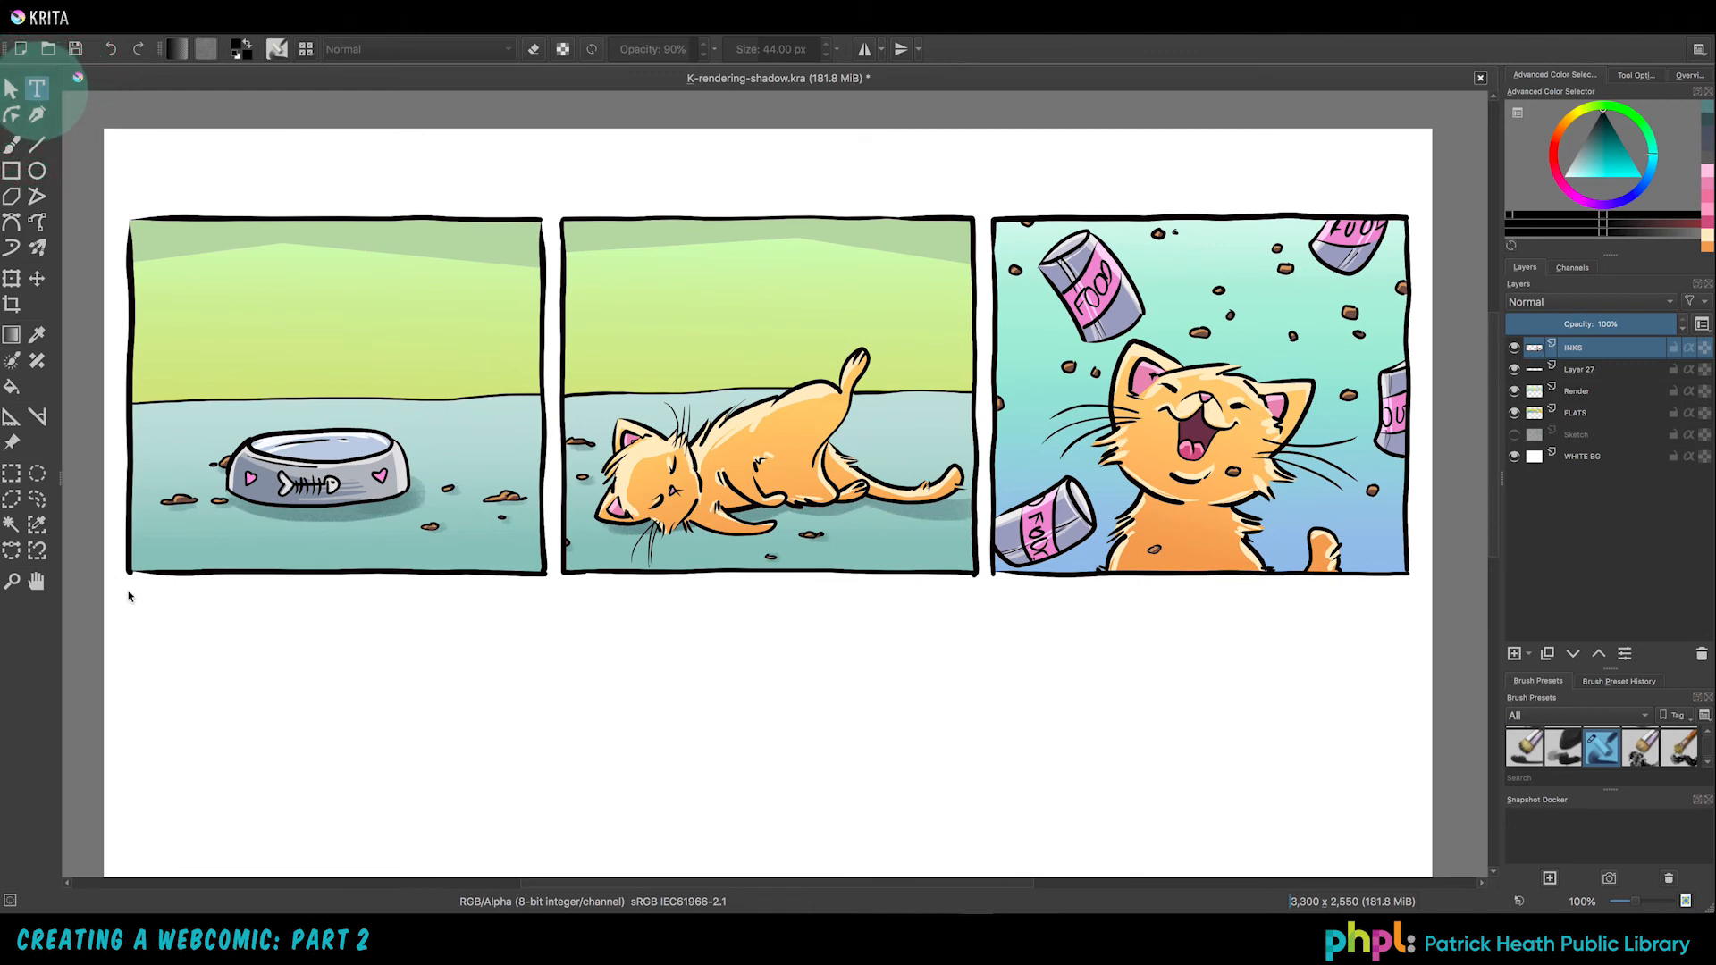
Step: Add a text box below the first panel and set its font to Komika Title
{"action": "left_click_drag", "start_coordinate": [128, 591], "coordinate": [537, 649]}
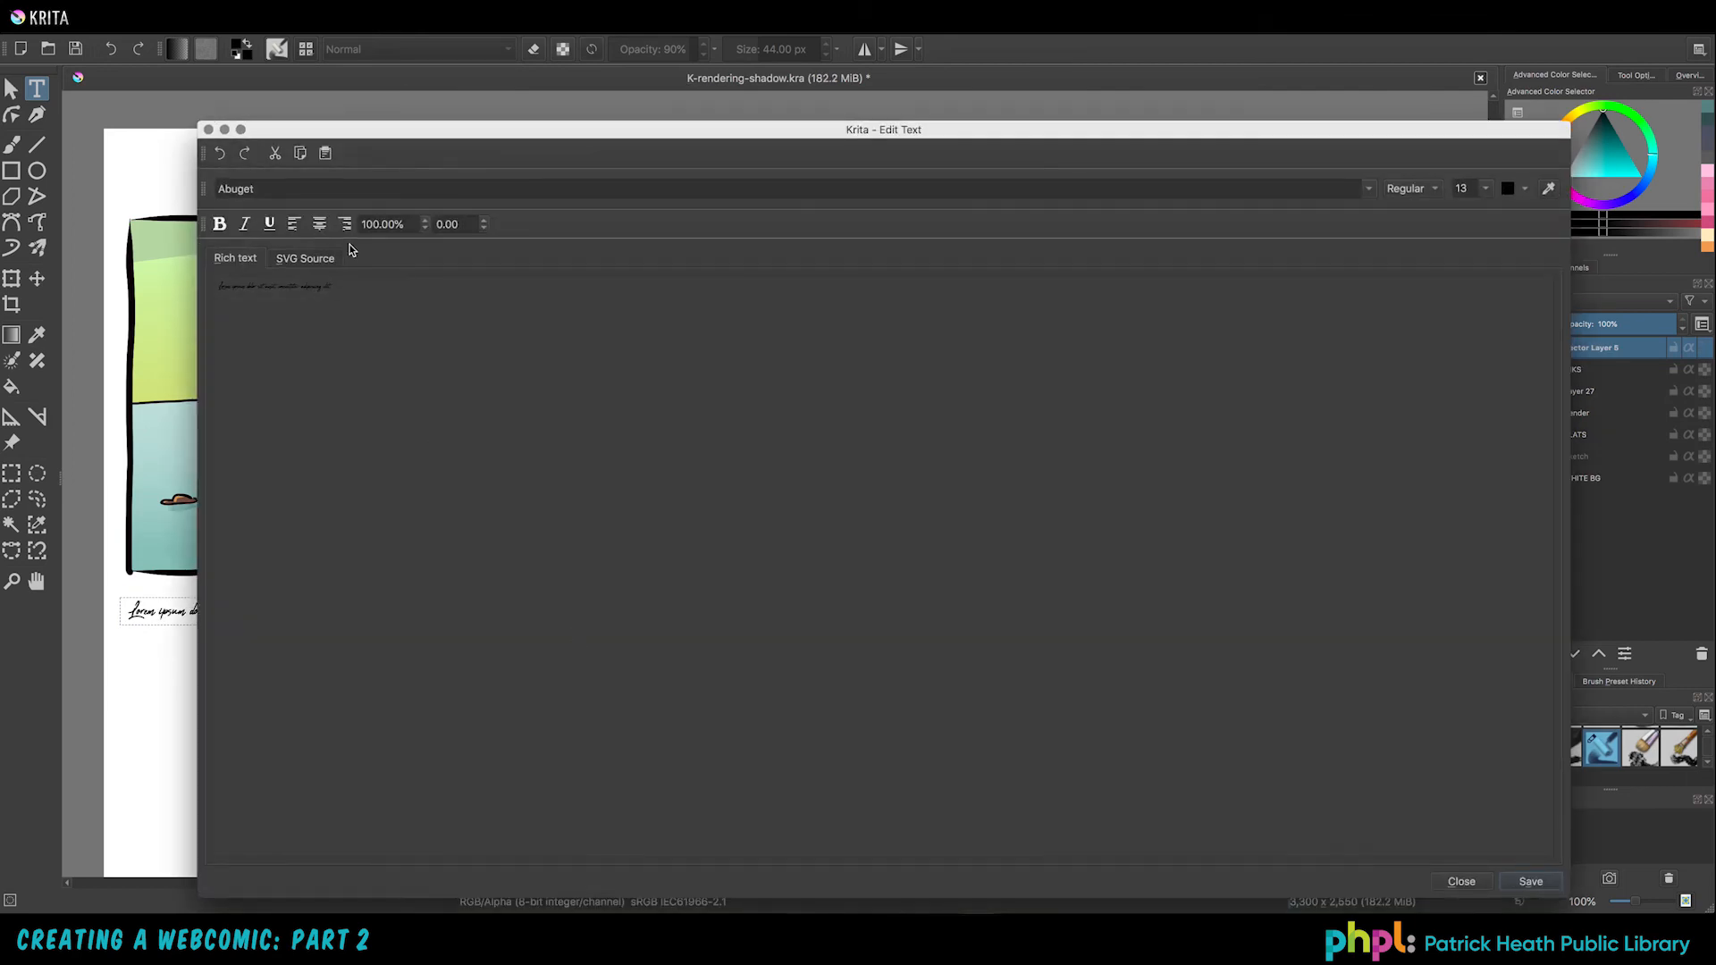
{"action": "left_click", "coordinate": [1367, 190]}
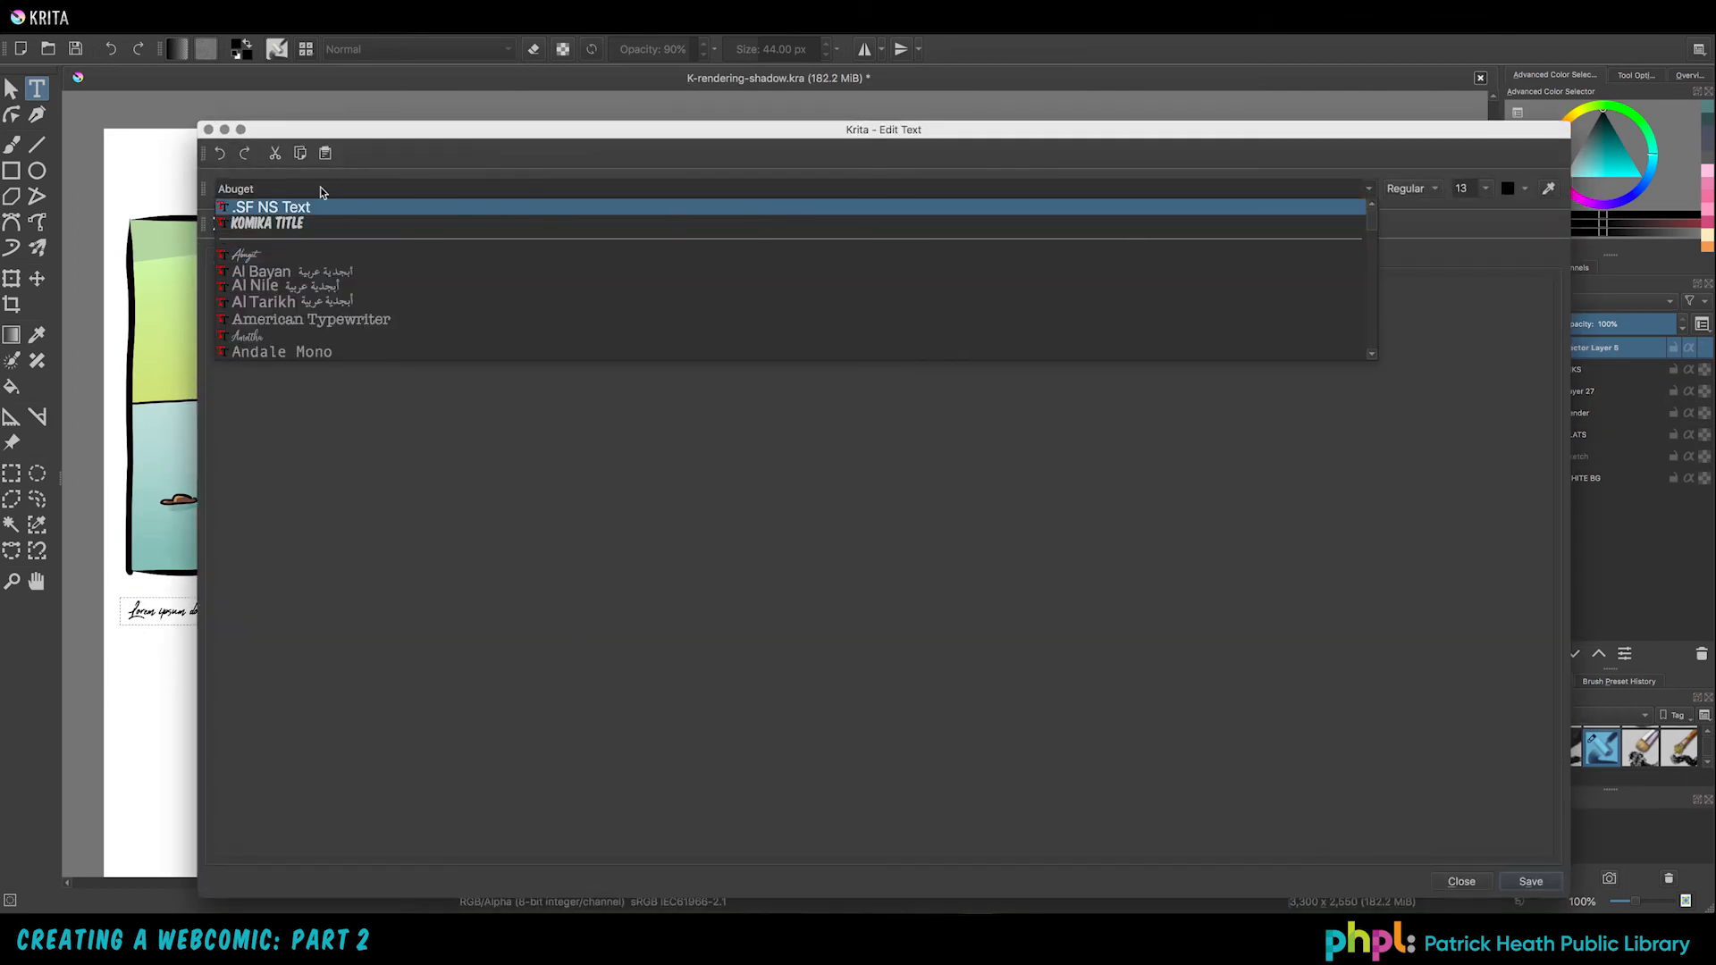
{"action": "left_click", "coordinate": [308, 224]}
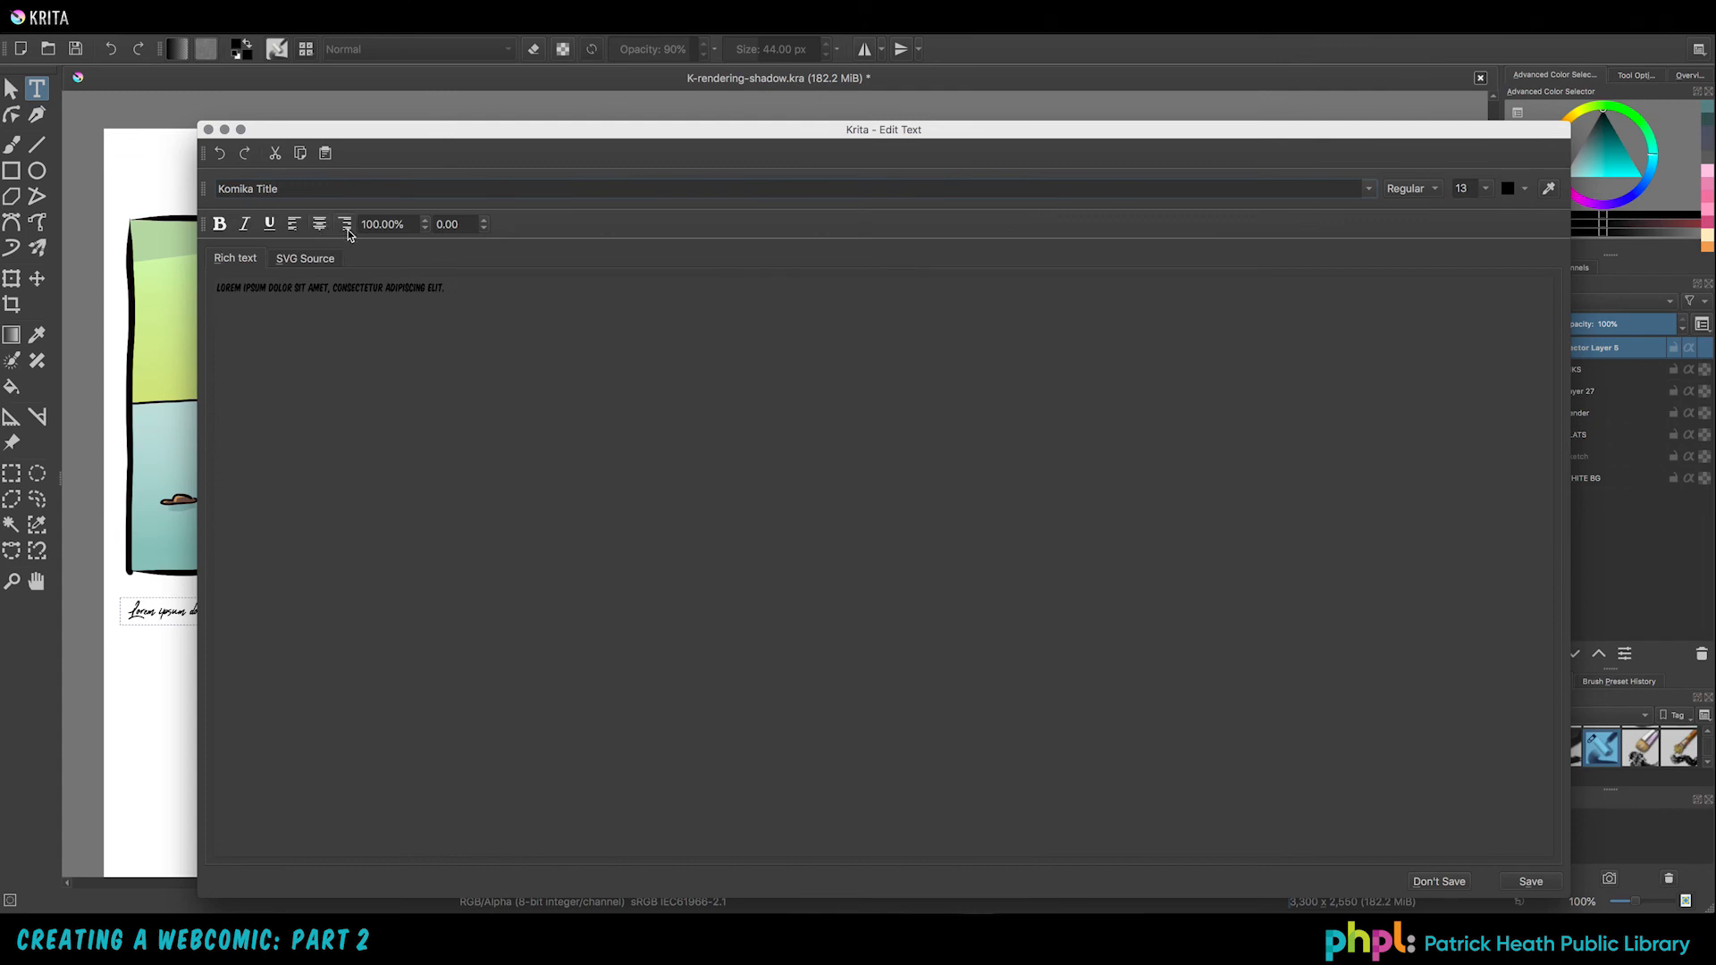
Step: Replace the placeholder text with the caption ISSUE #001 and set its font size to 12
{"action": "left_click_drag", "start_coordinate": [463, 291], "coordinate": [201, 288]}
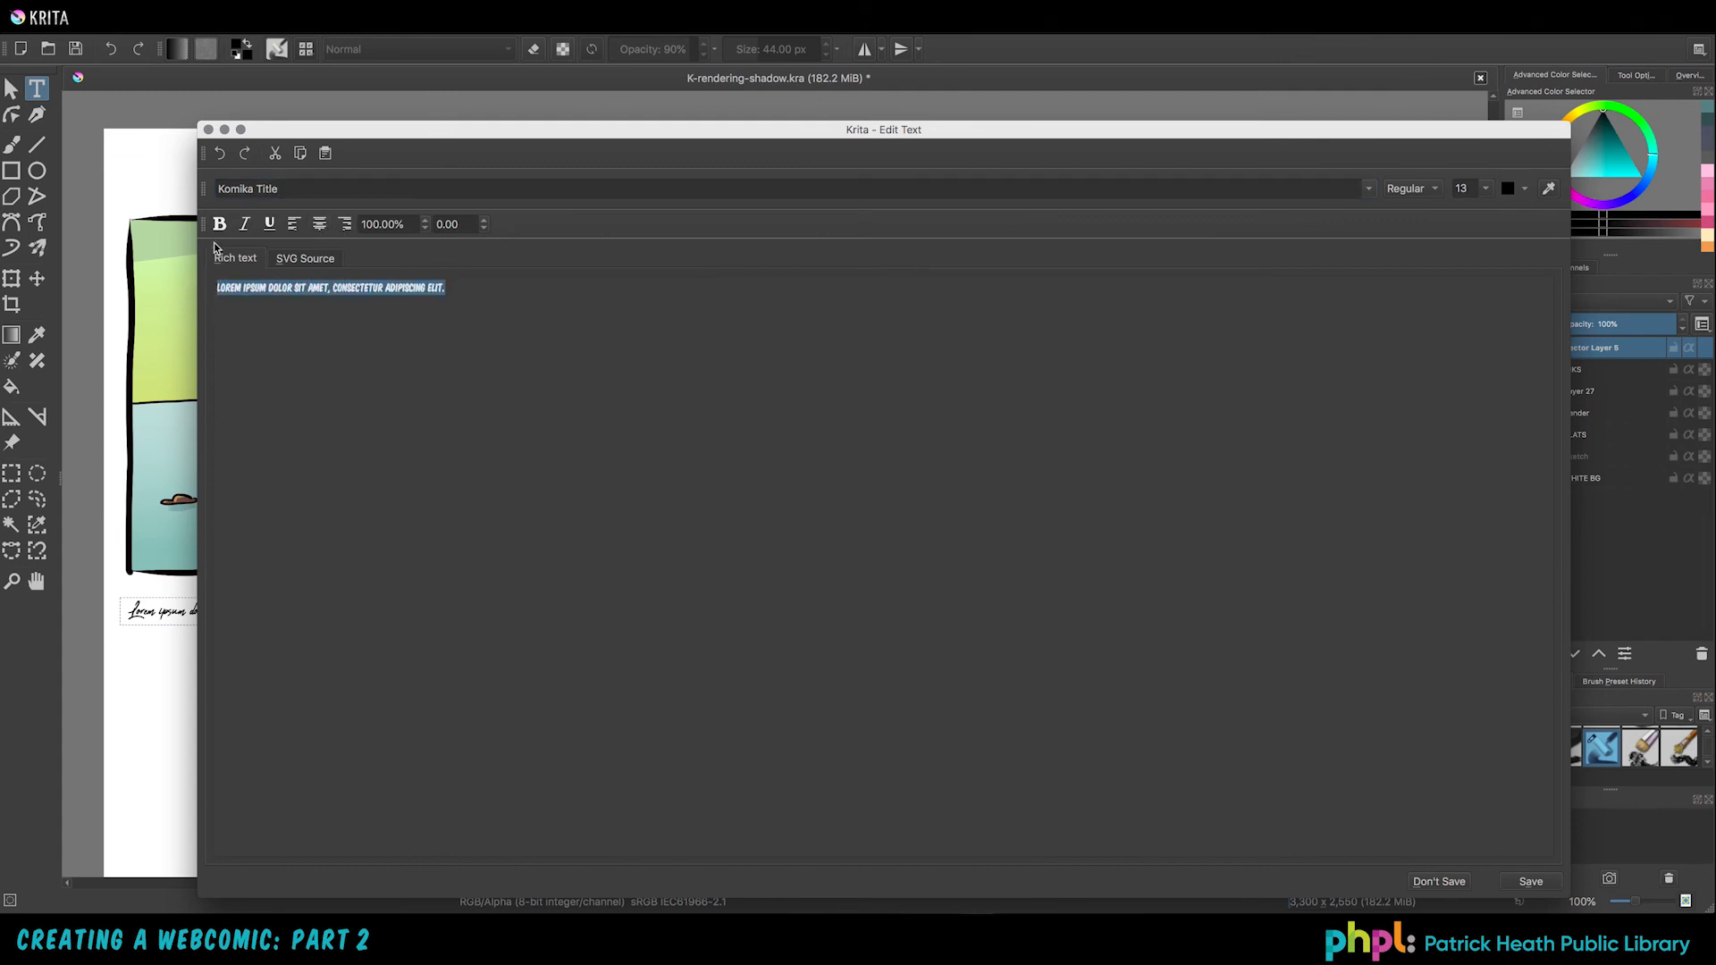
{"action": "key", "text": "BackSpace"}
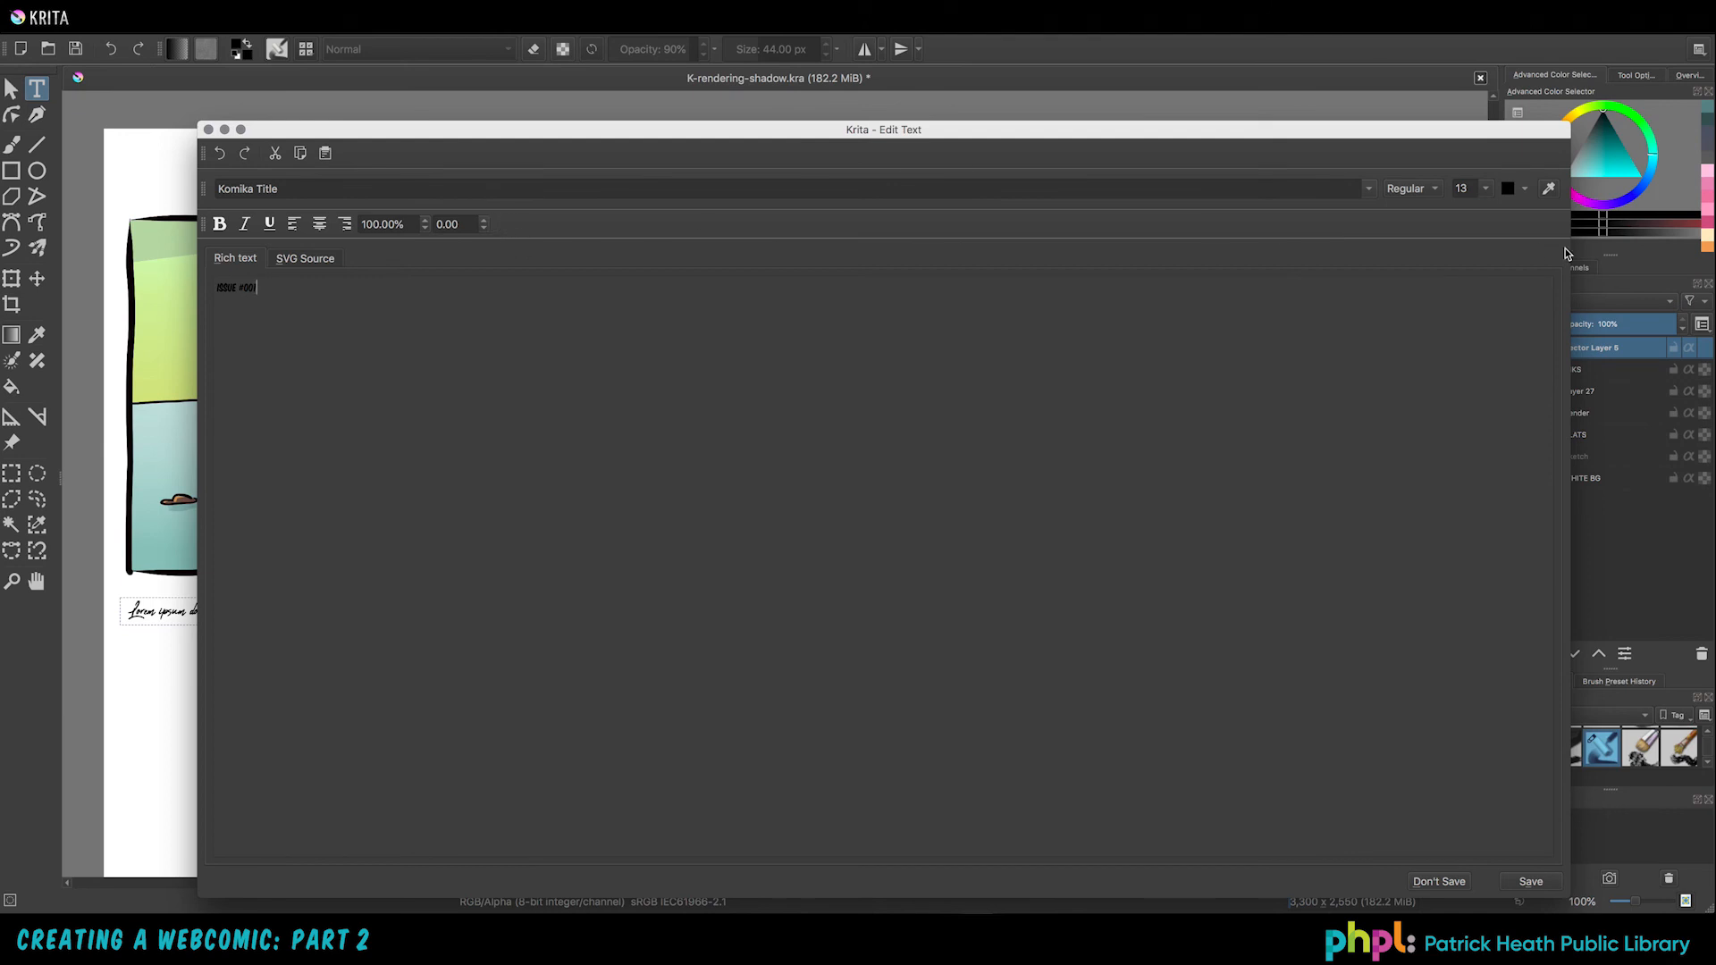
{"action": "left_click", "coordinate": [1486, 191]}
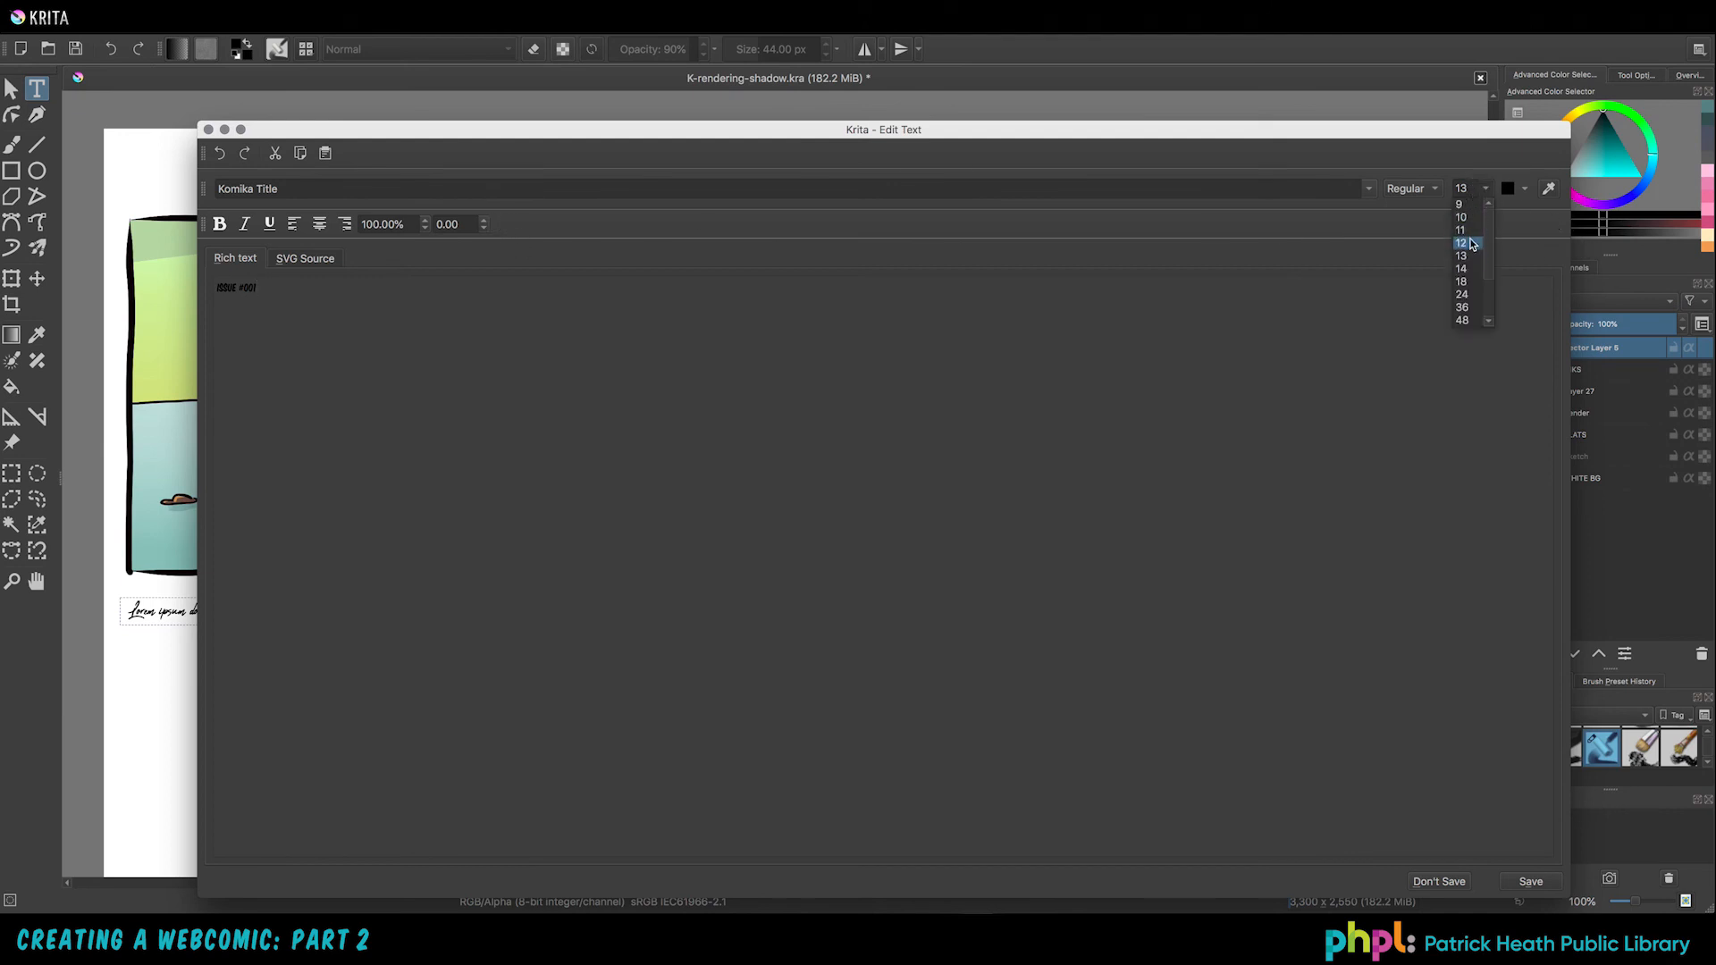
{"action": "left_click", "coordinate": [1467, 249]}
Step: Set the ISSUE #001 caption's letter spacing to 1.50, save it and align it closely under the first panel's left corner
{"action": "left_click", "coordinate": [483, 221]}
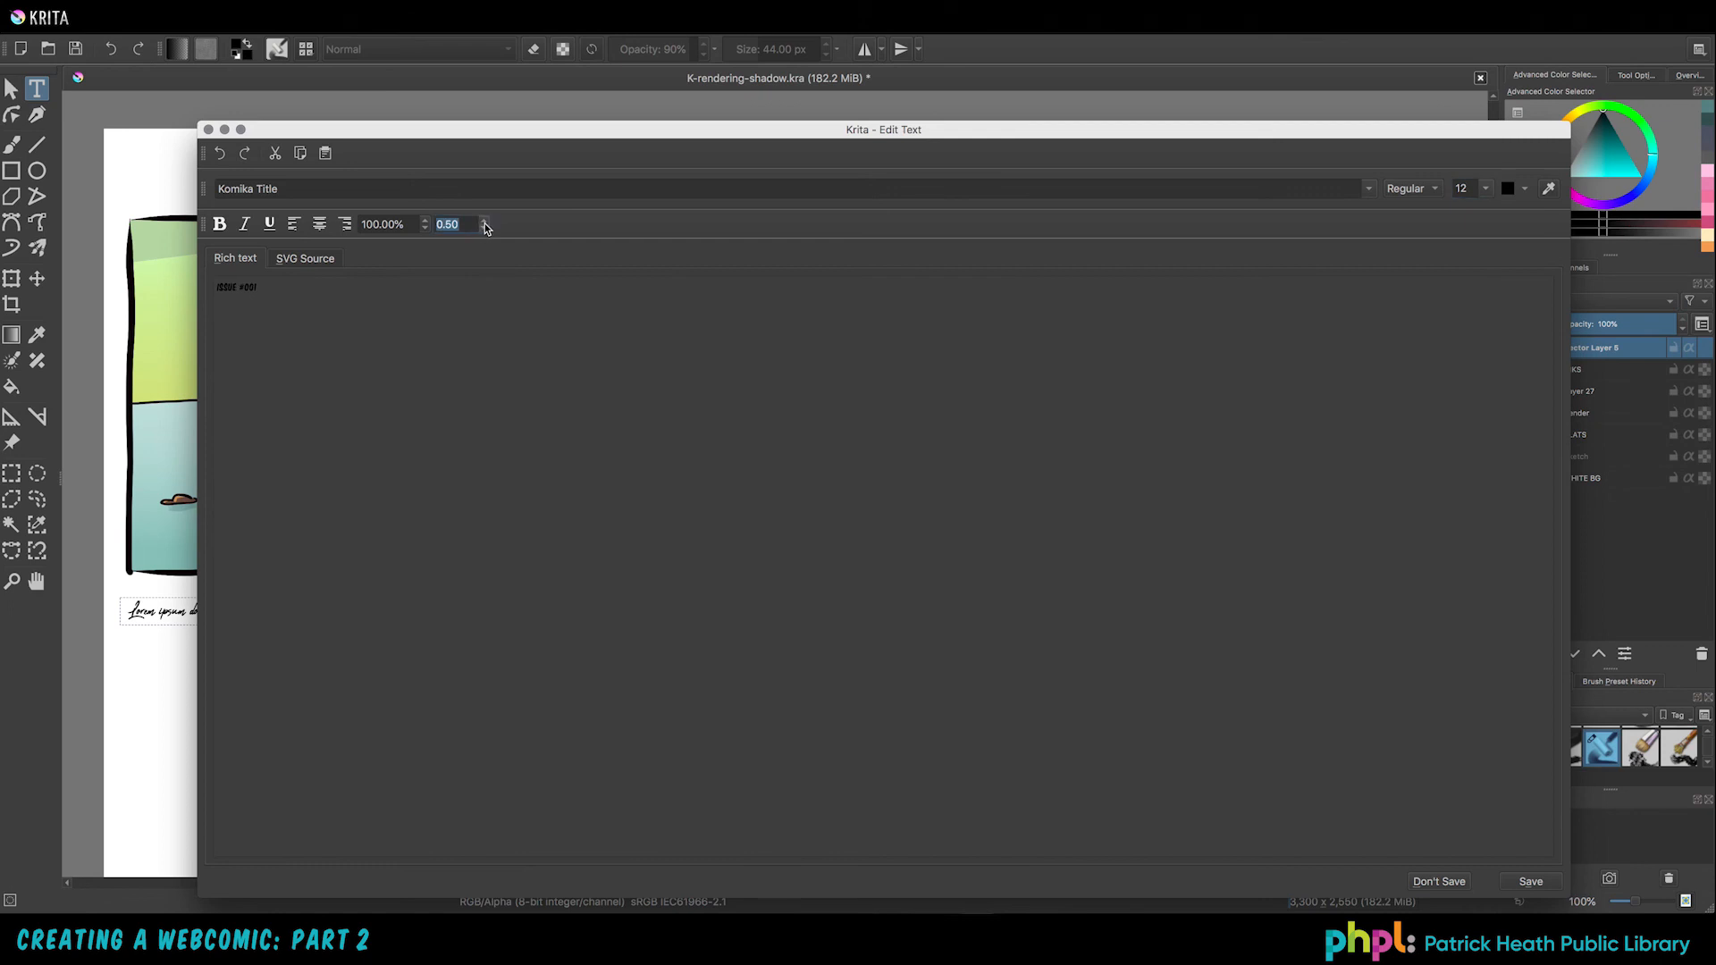
{"action": "left_click", "coordinate": [483, 228]}
{"action": "double_click", "coordinate": [486, 223]}
{"action": "left_click", "coordinate": [485, 222]}
{"action": "left_click", "coordinate": [1530, 885]}
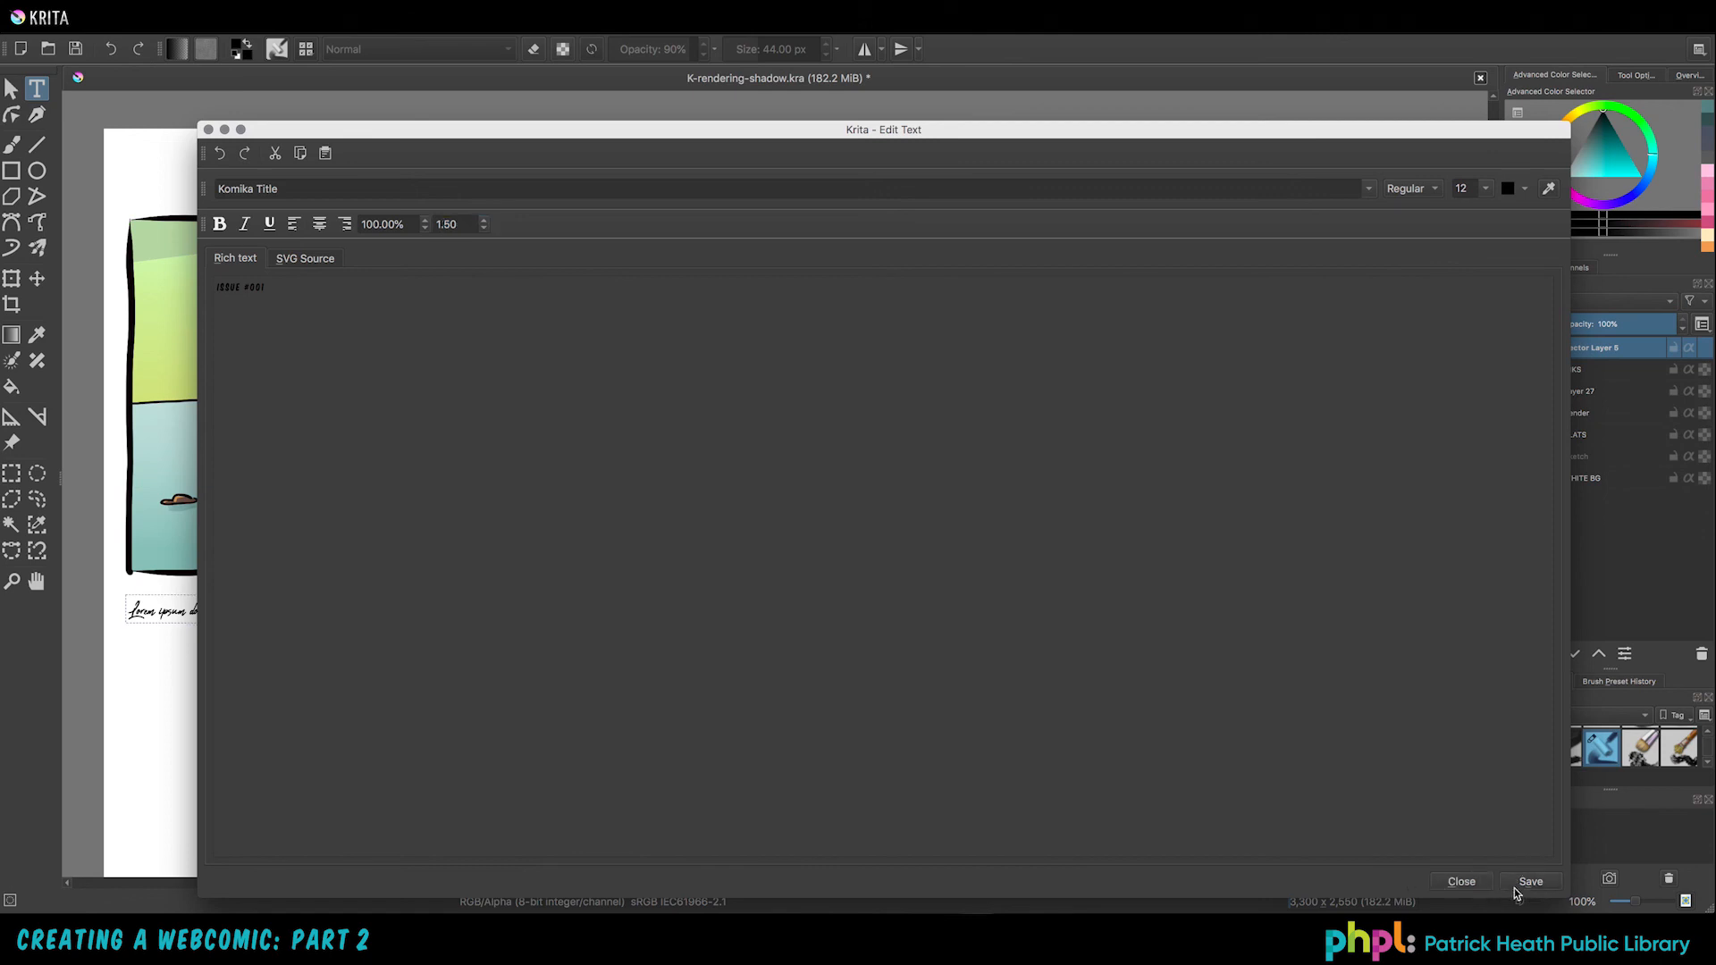
{"action": "left_click", "coordinate": [1471, 885]}
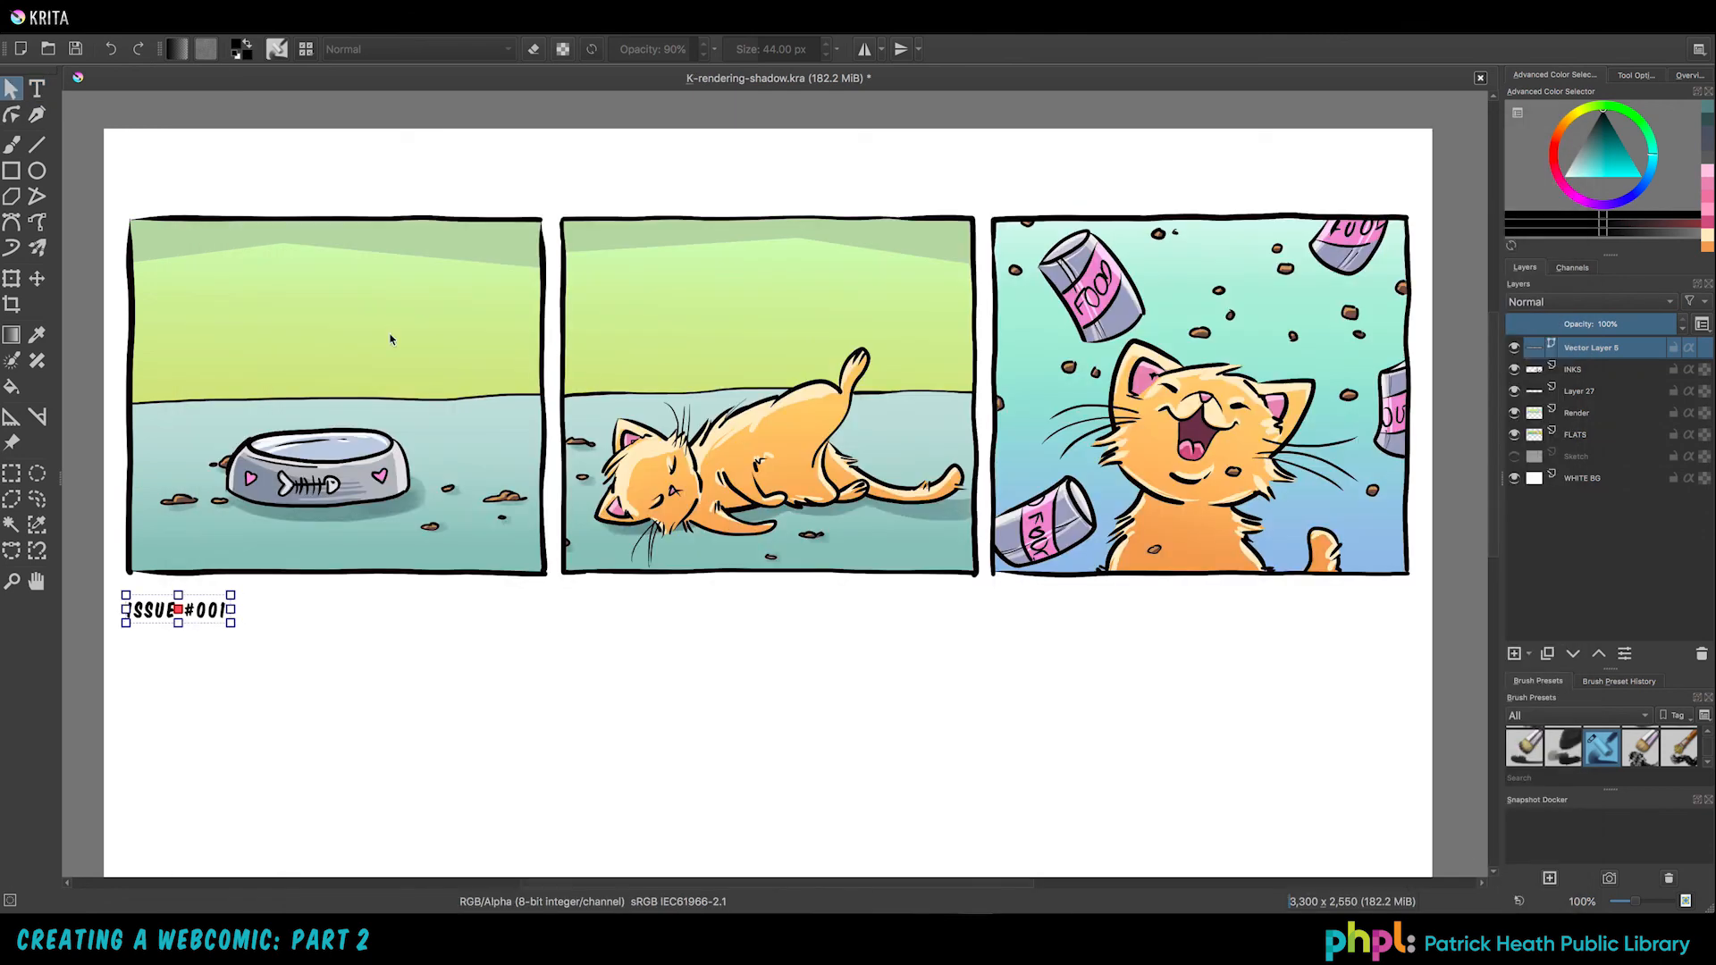
{"action": "left_click_drag", "start_coordinate": [207, 611], "coordinate": [216, 601]}
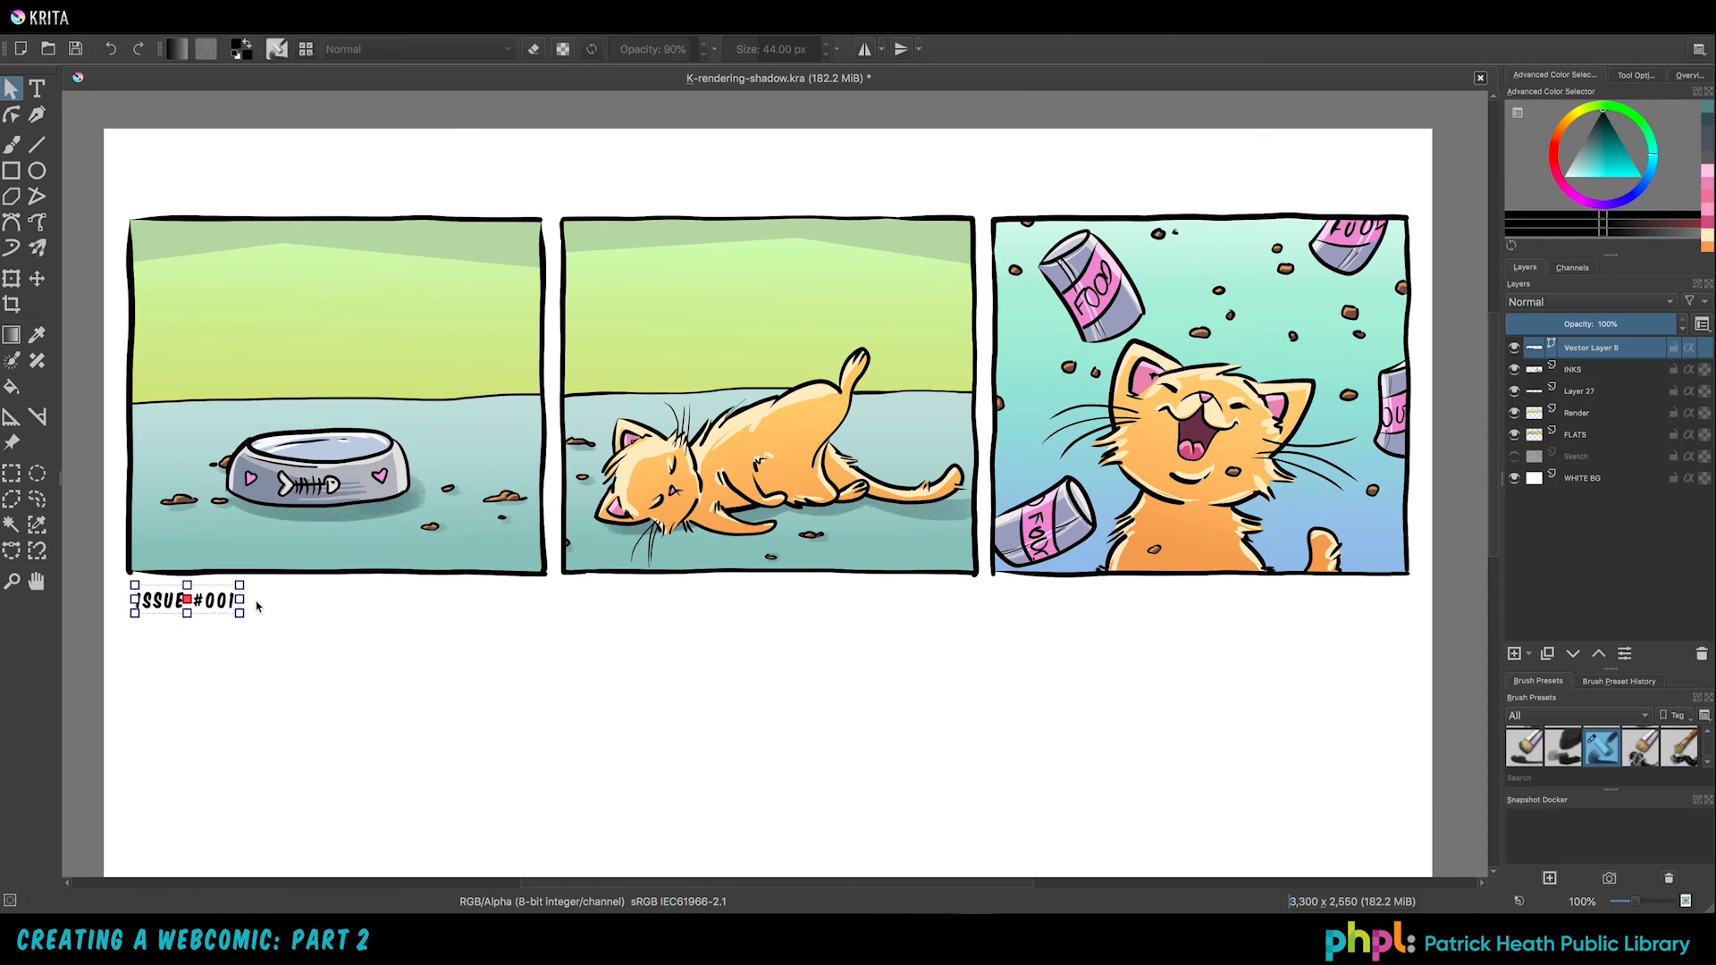
{"action": "left_click", "coordinate": [307, 613]}
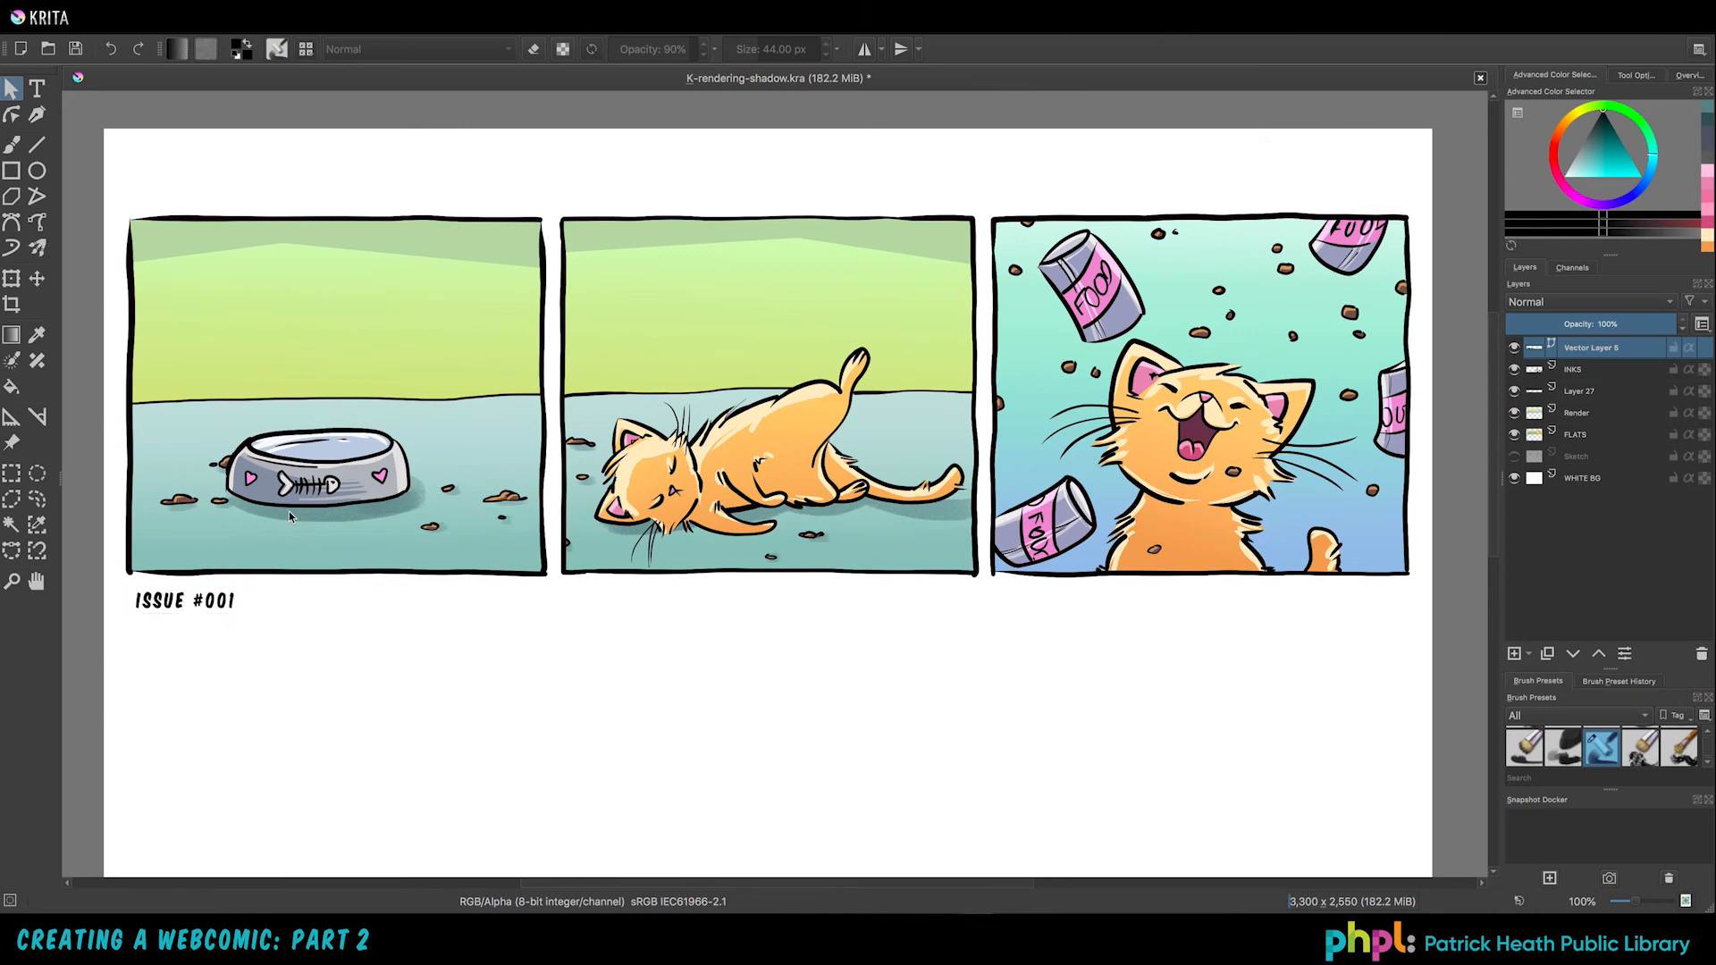
Step: From the INKS layer, add a new text box below the third panel and set its font to Komika Title
{"action": "left_click", "coordinate": [37, 88]}
{"action": "double_click", "coordinate": [1596, 370]}
{"action": "key", "text": "Return"}
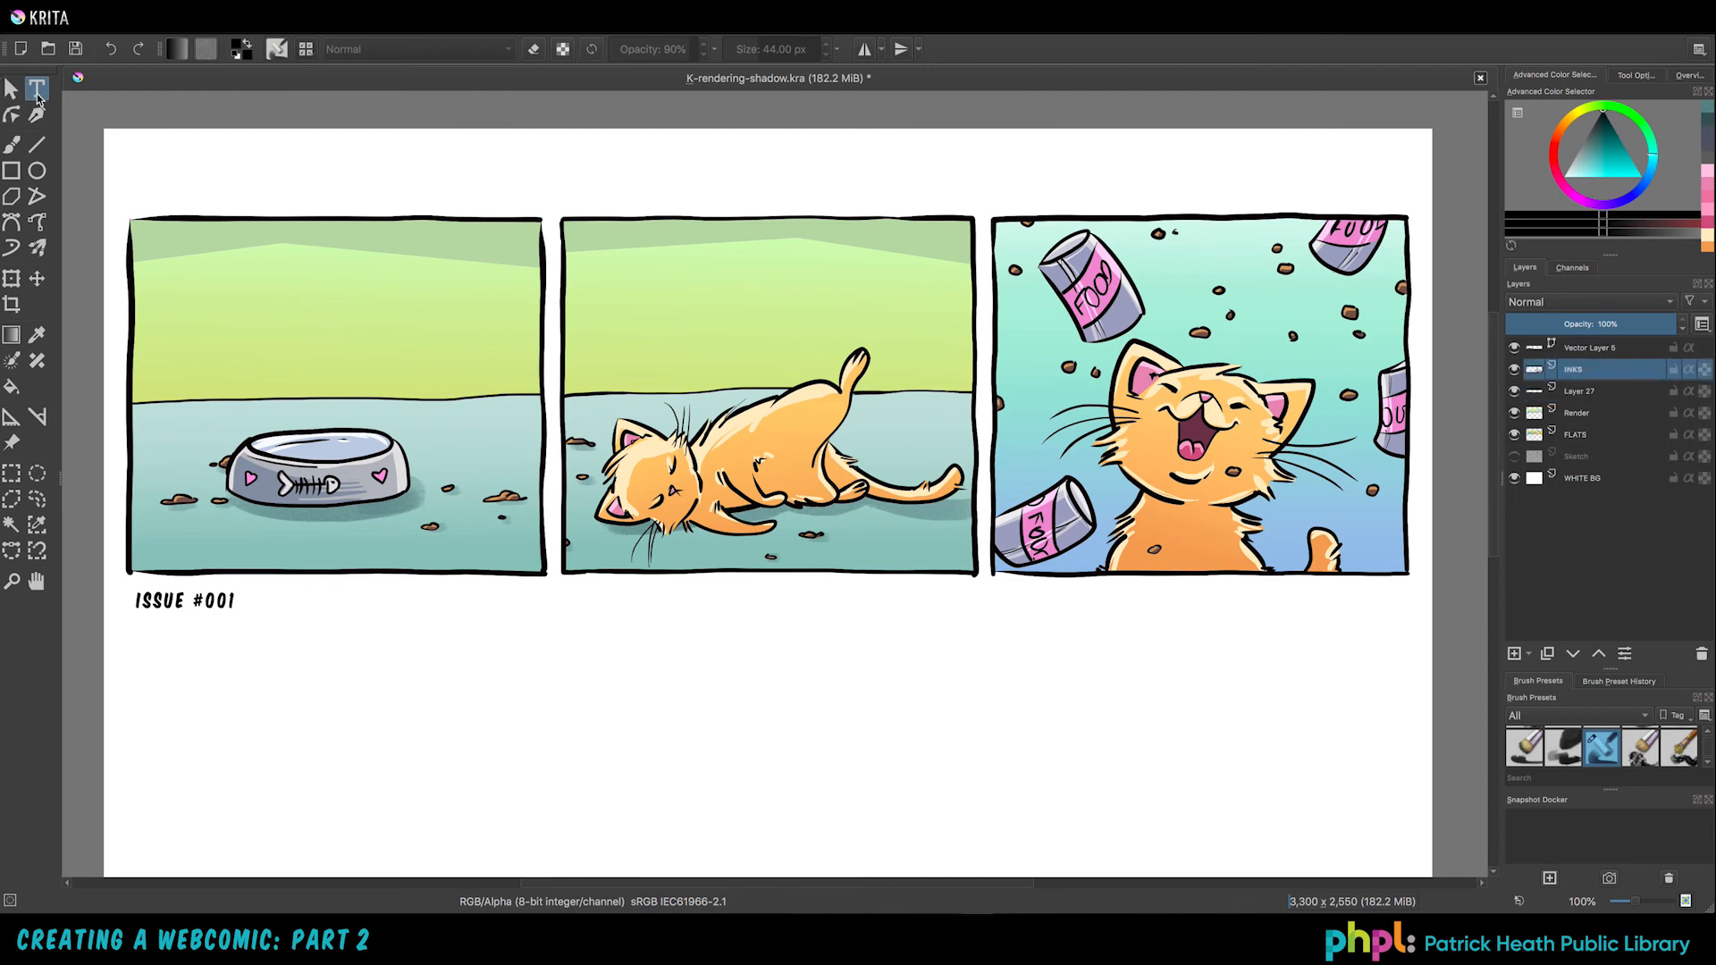
{"action": "left_click_drag", "start_coordinate": [1002, 596], "coordinate": [1401, 637]}
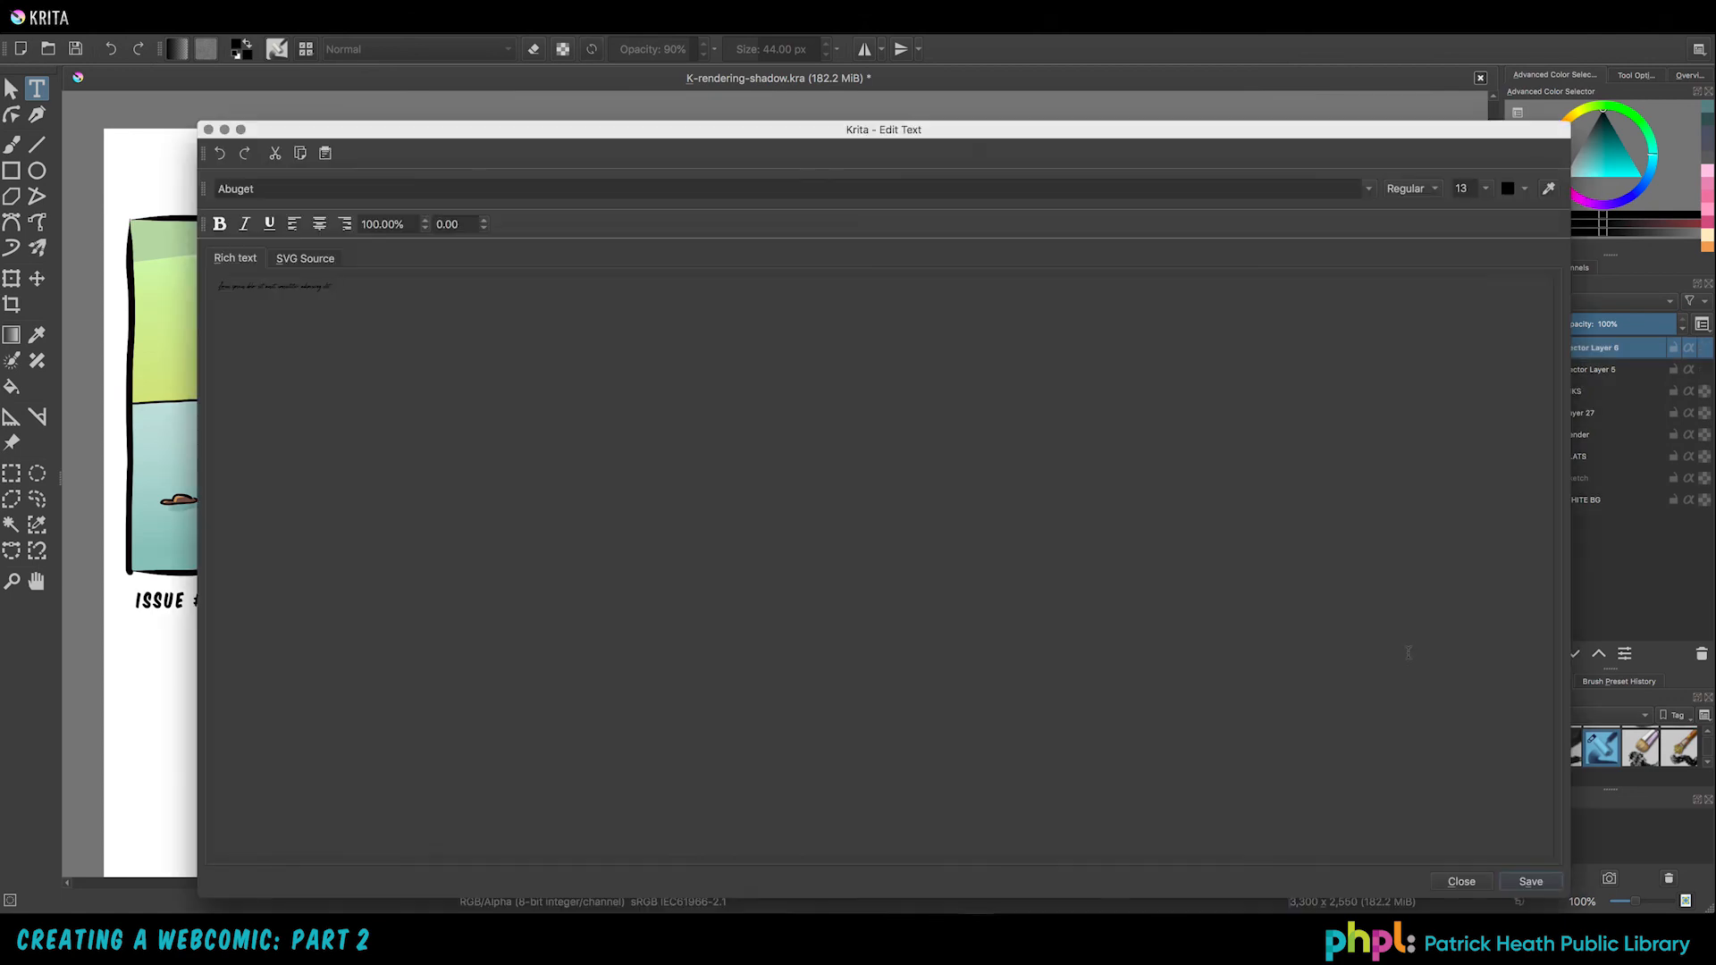
{"action": "left_click", "coordinate": [1369, 189]}
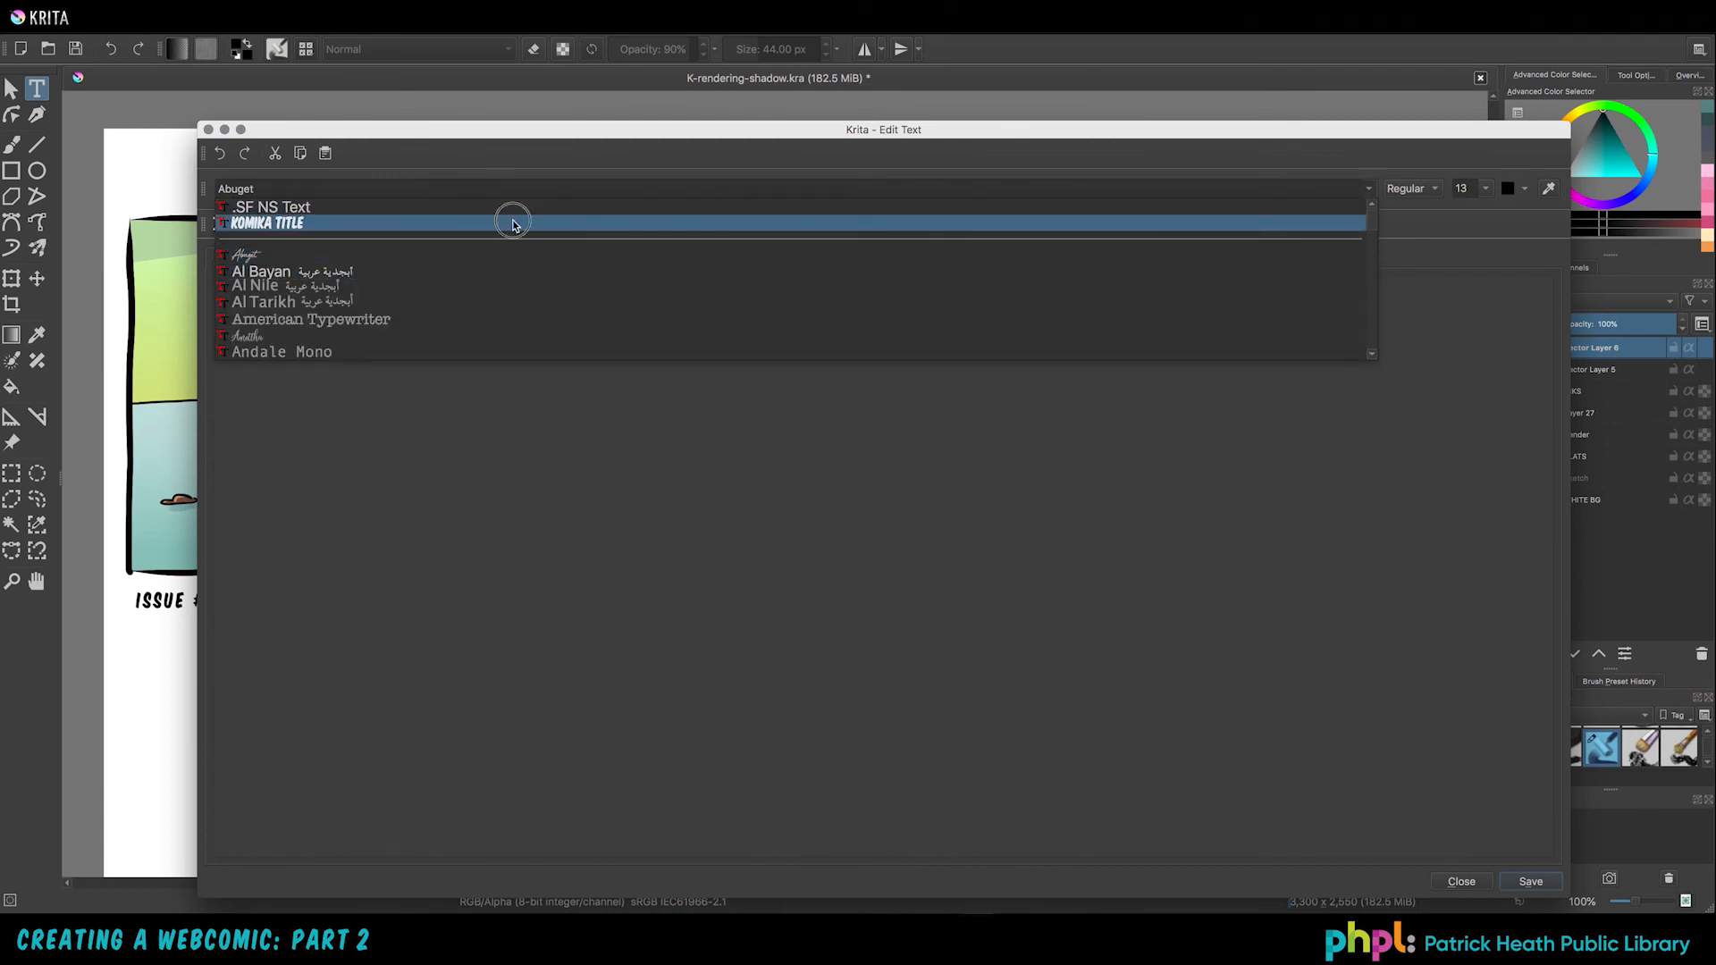
{"action": "left_click", "coordinate": [515, 224]}
Step: Replace the placeholder text with FOOD FOR THOUGHT and set its font size to 12
{"action": "left_click_drag", "start_coordinate": [462, 291], "coordinate": [231, 243]}
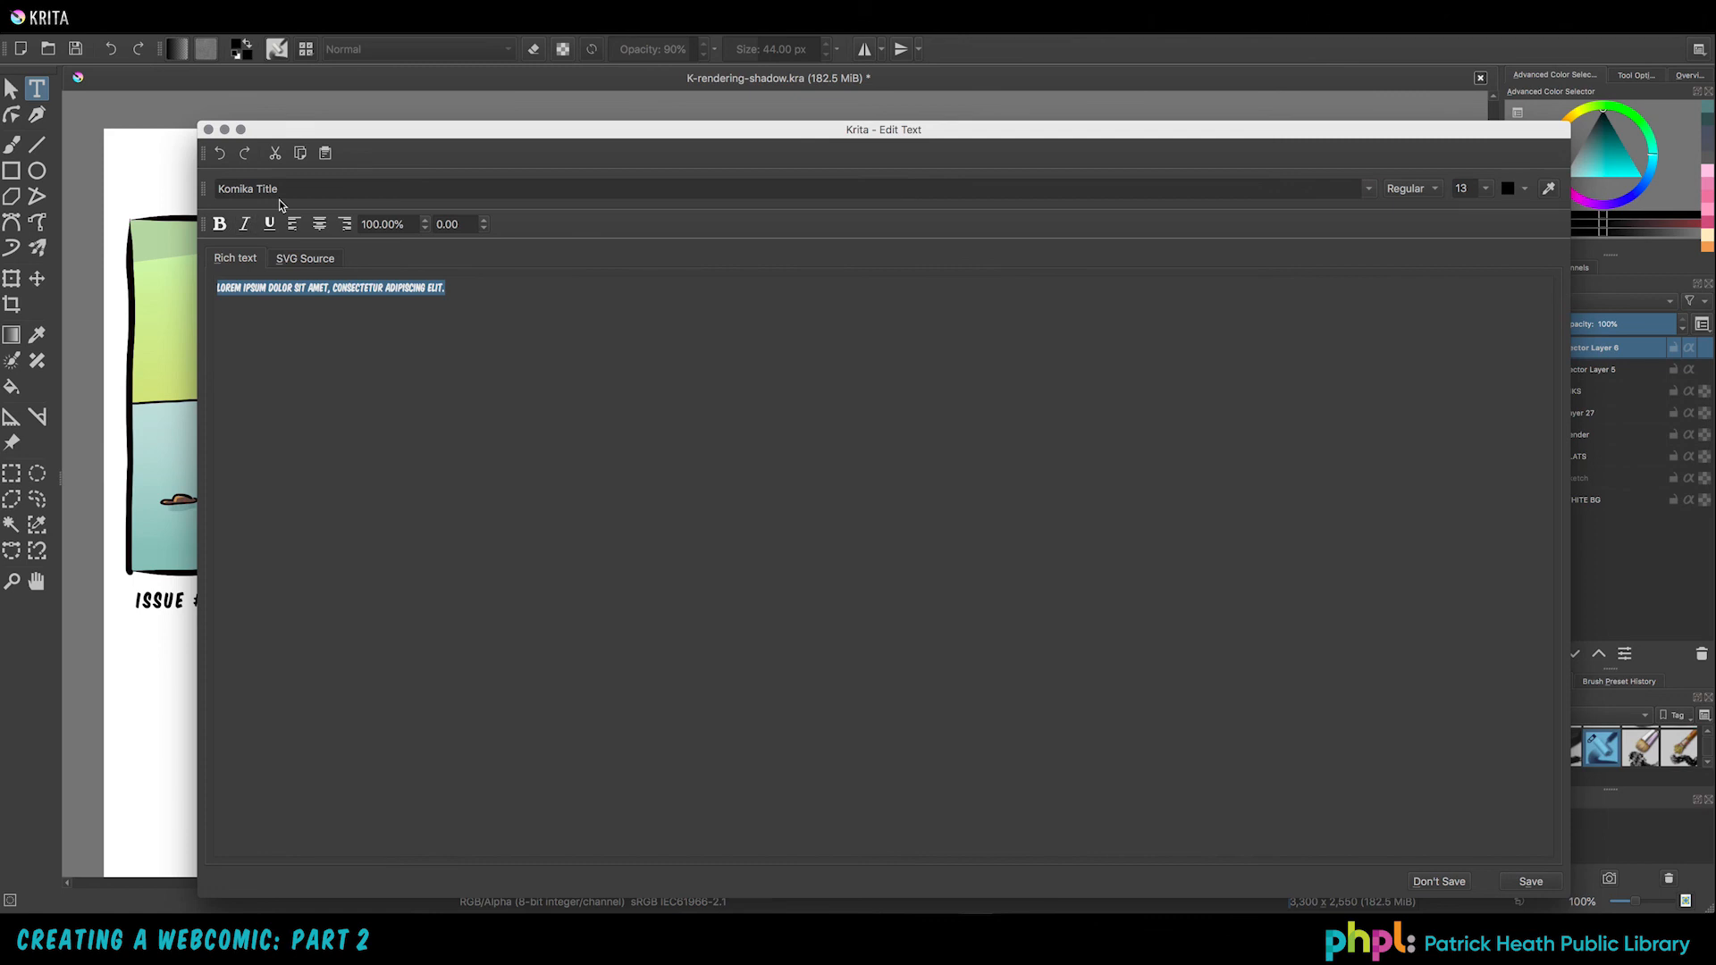
{"action": "type", "text": "FOOD FO"}
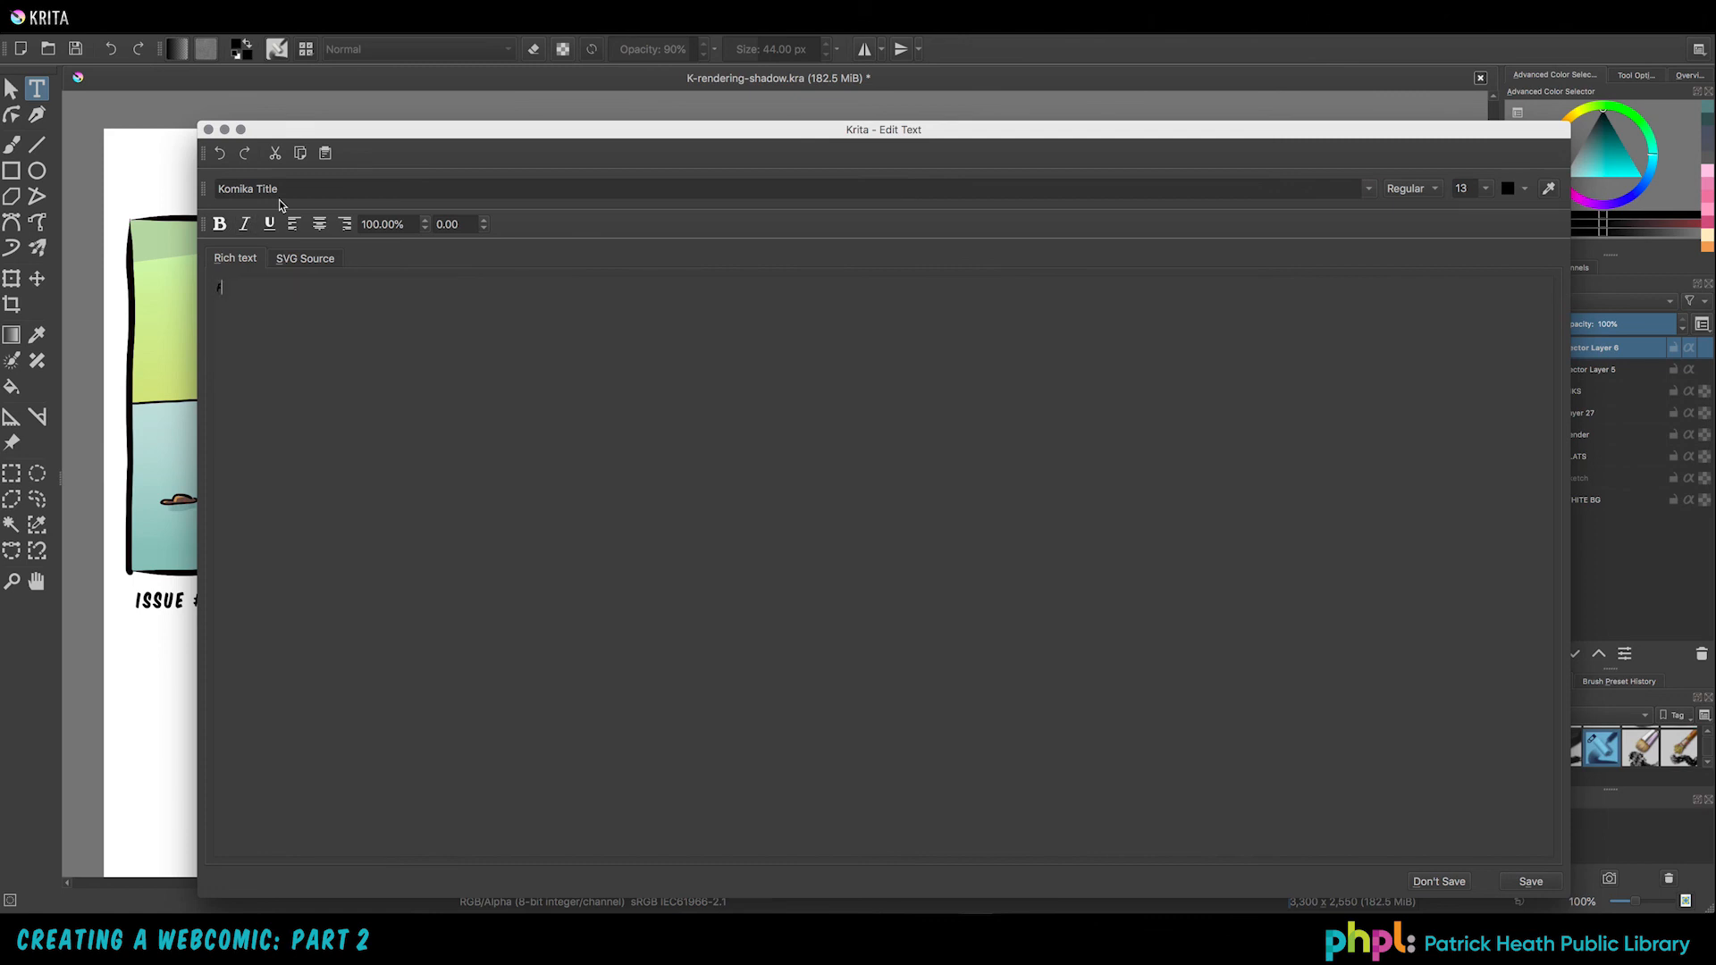
{"action": "type", "text": "R THOUGHT"}
{"action": "left_click", "coordinate": [1484, 189]}
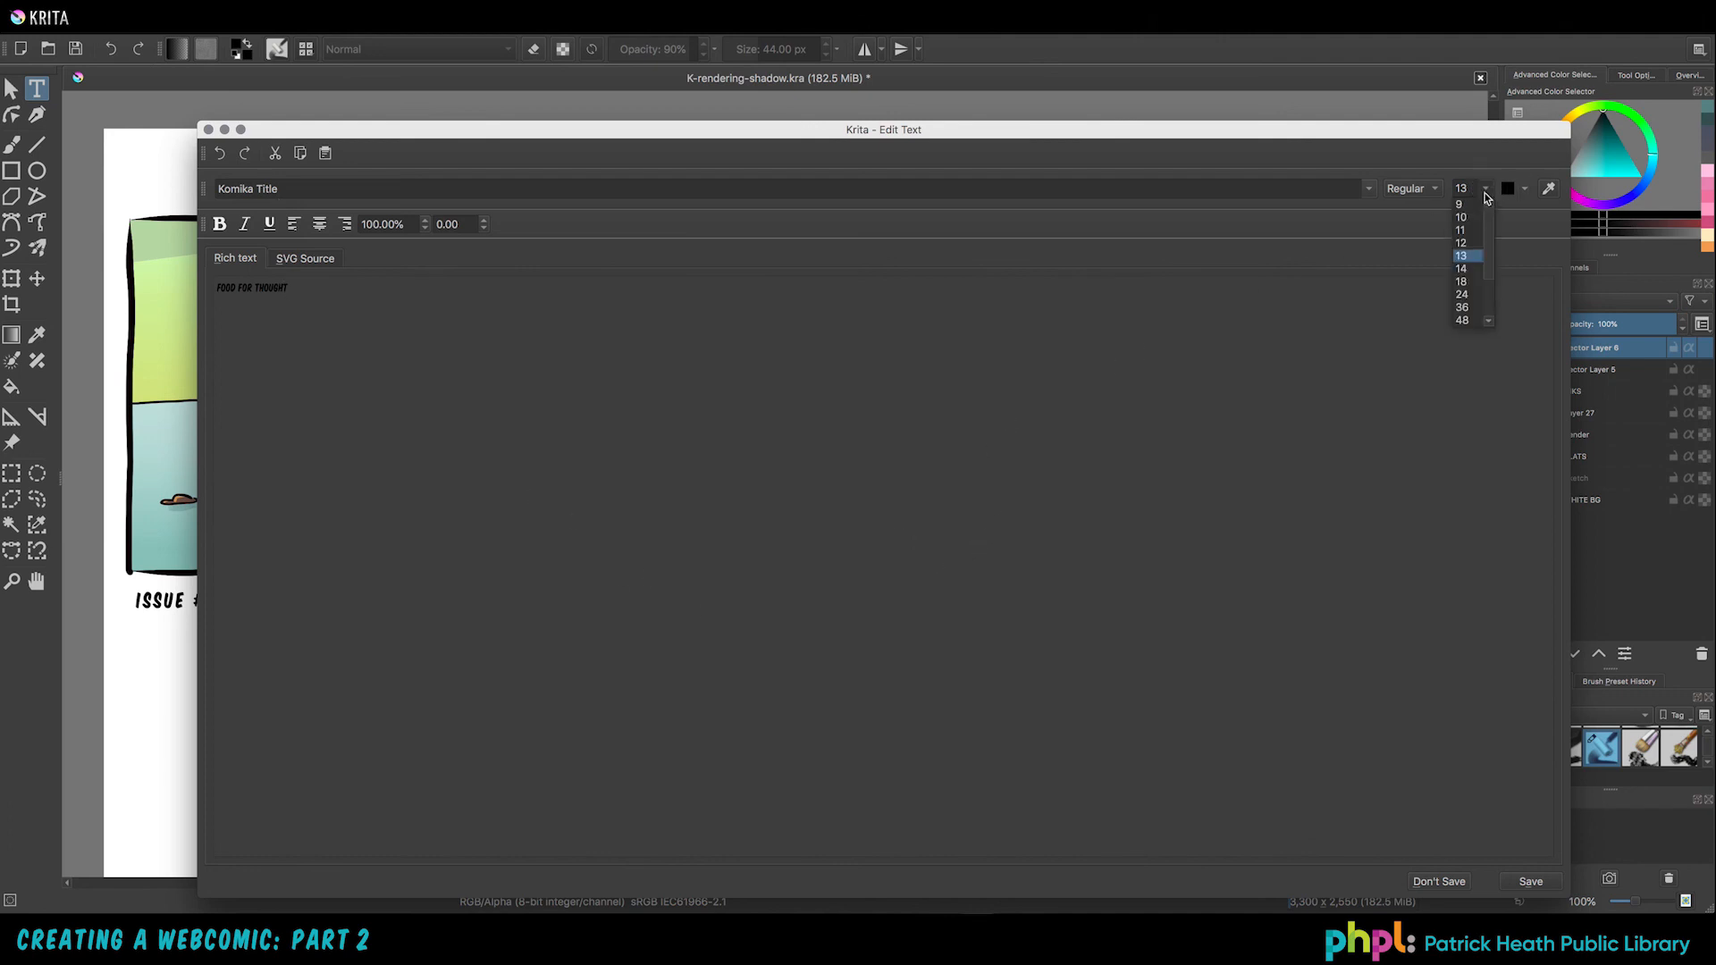
{"action": "left_click", "coordinate": [1469, 243]}
Step: Set the FOOD FOR THOUGHT caption's letter spacing to 1.50, save it and align it under the third panel's right corner
{"action": "left_click", "coordinate": [482, 220]}
{"action": "left_click", "coordinate": [483, 220]}
{"action": "left_click", "coordinate": [484, 220]}
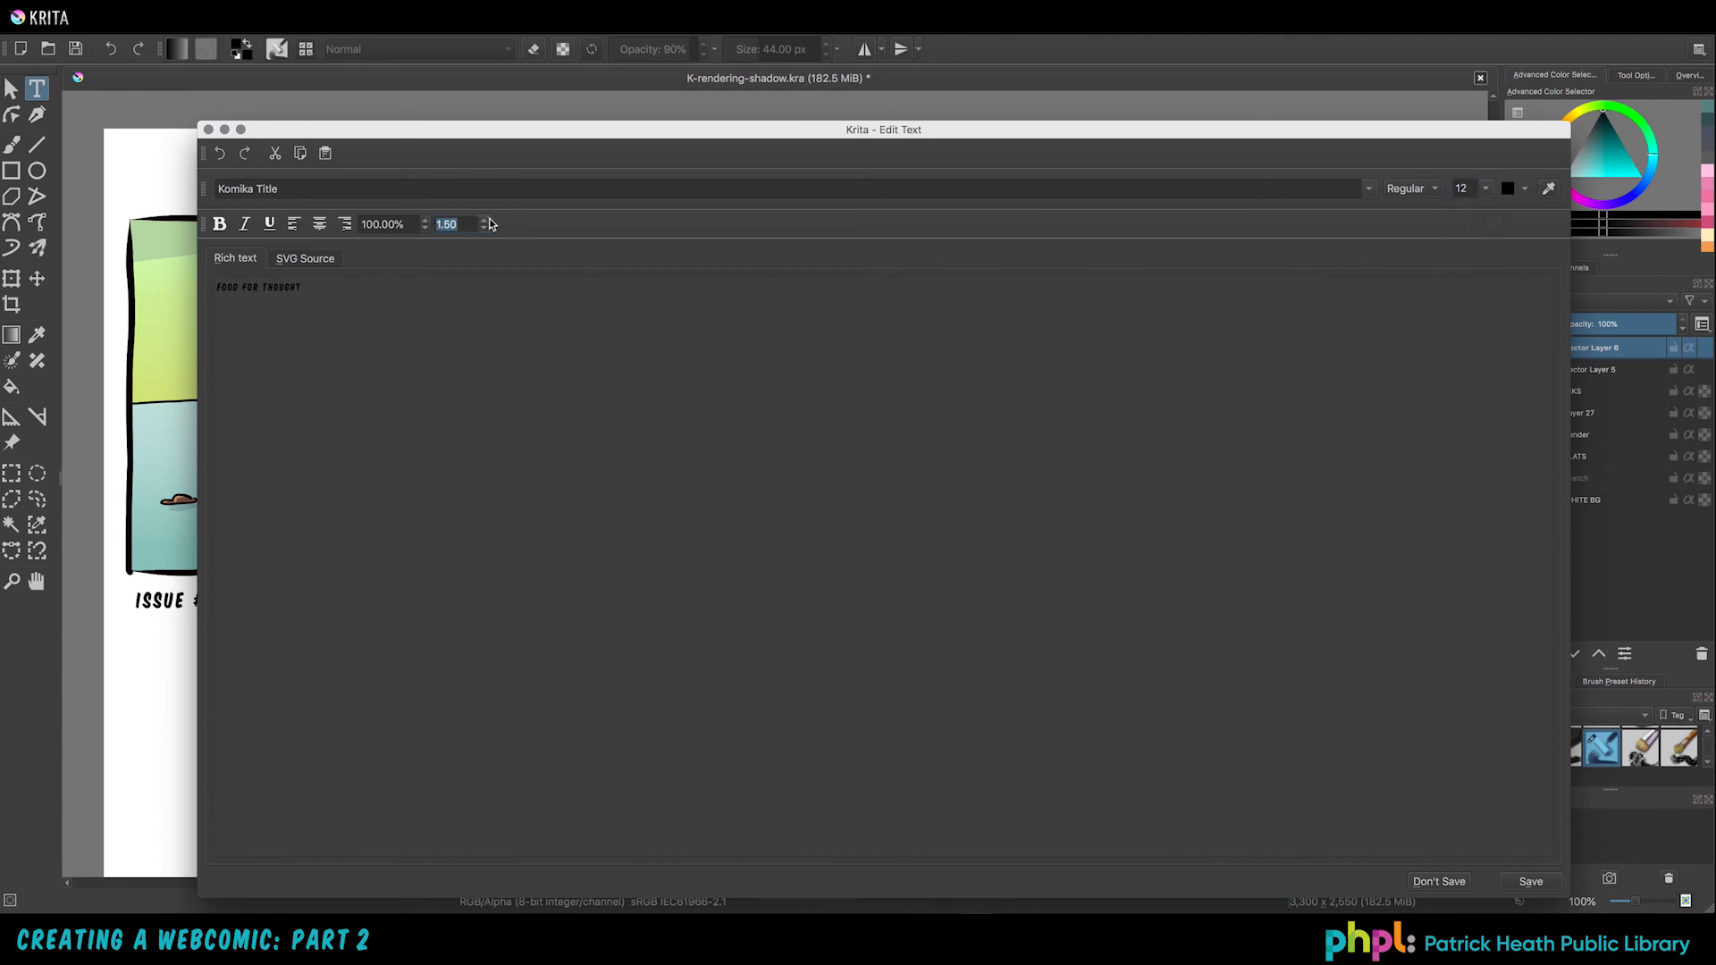
{"action": "left_click", "coordinate": [1524, 883]}
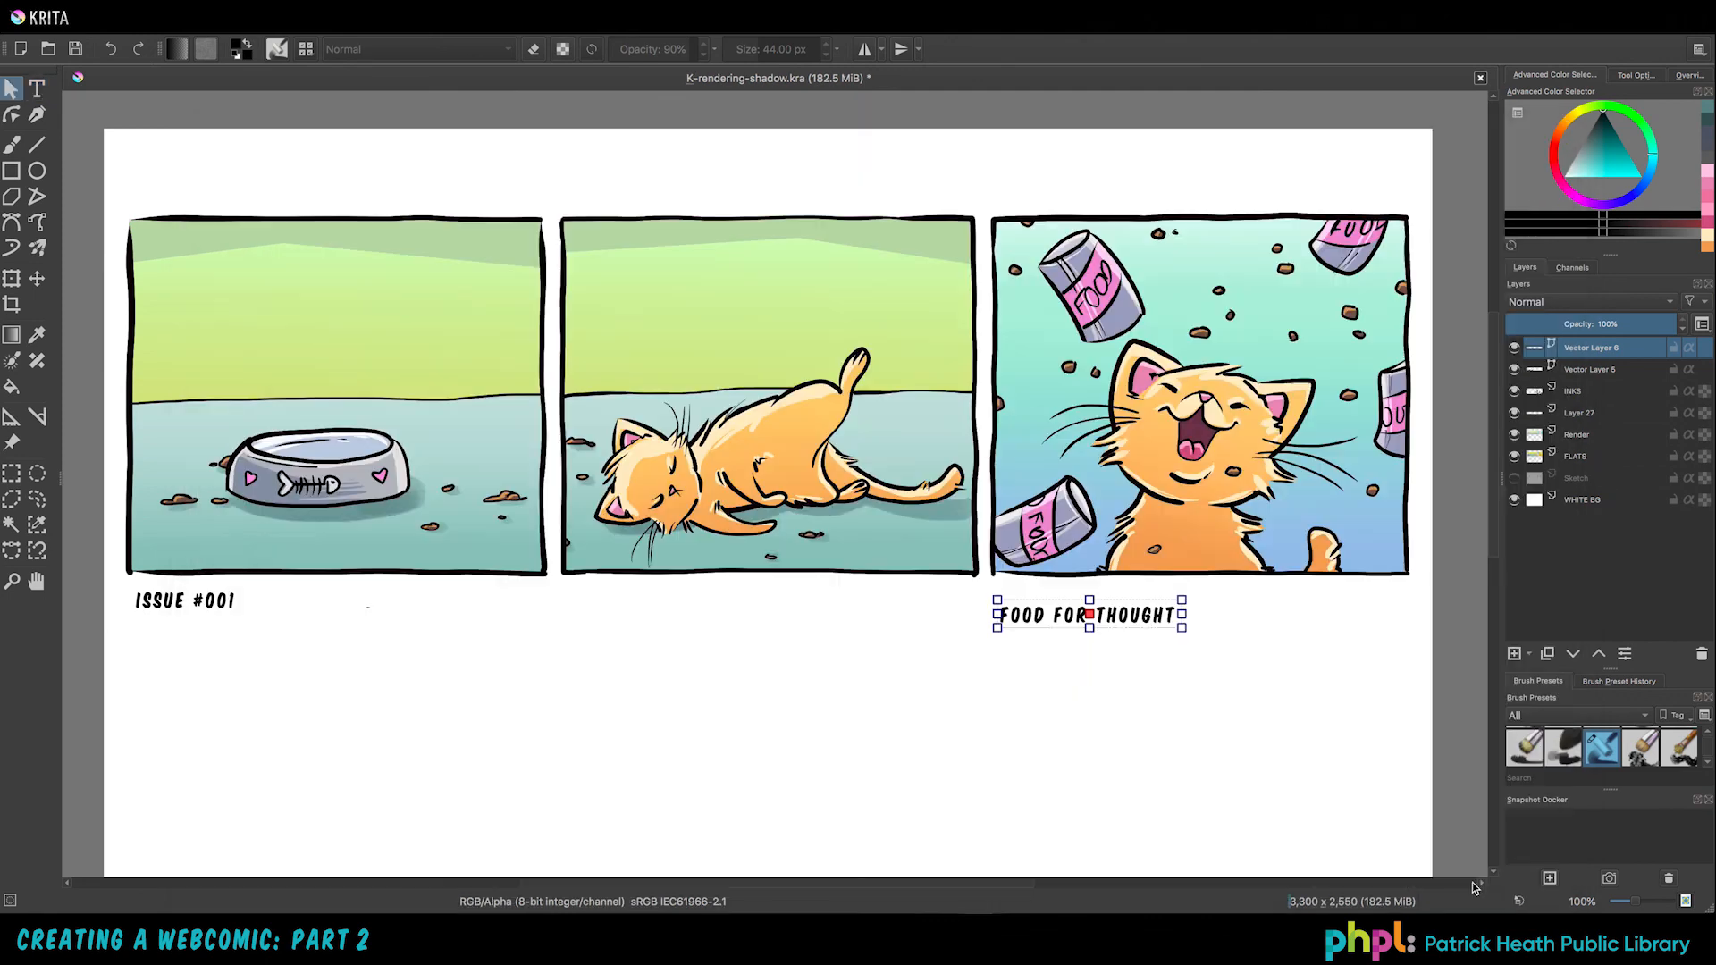
{"action": "left_click_drag", "start_coordinate": [1142, 615], "coordinate": [1365, 599]}
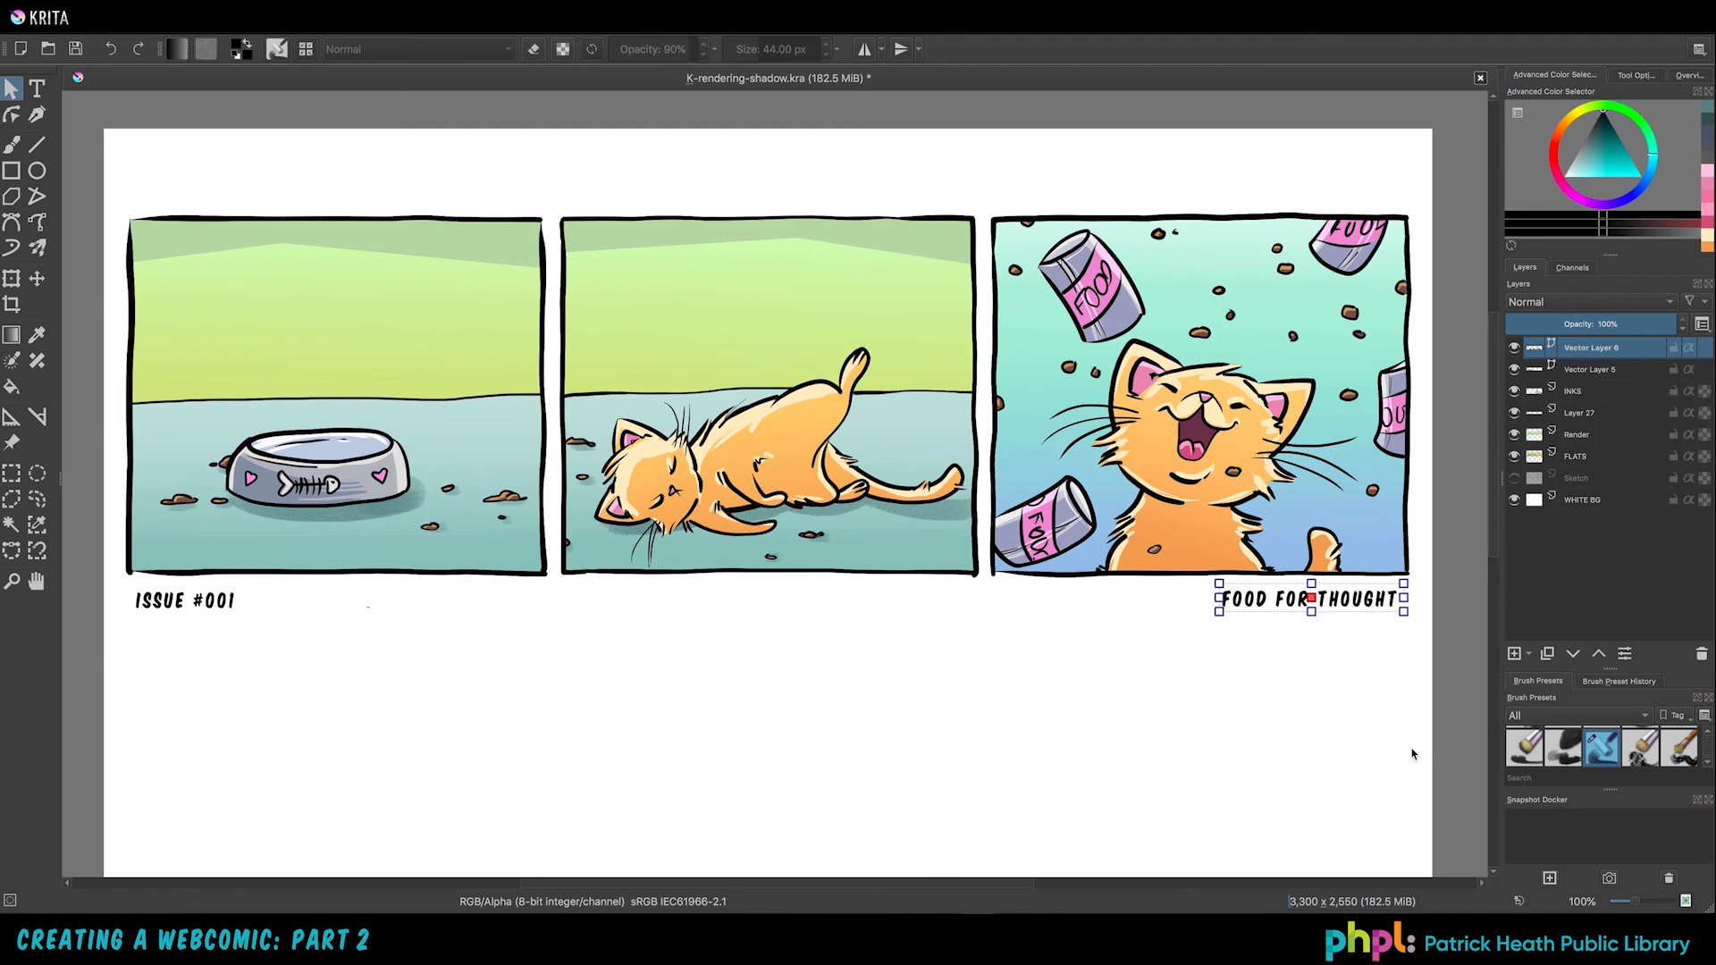
Step: From the INKS layer, add a title text box above the first panel and set its font to Komika Title
{"action": "left_click", "coordinate": [1604, 394]}
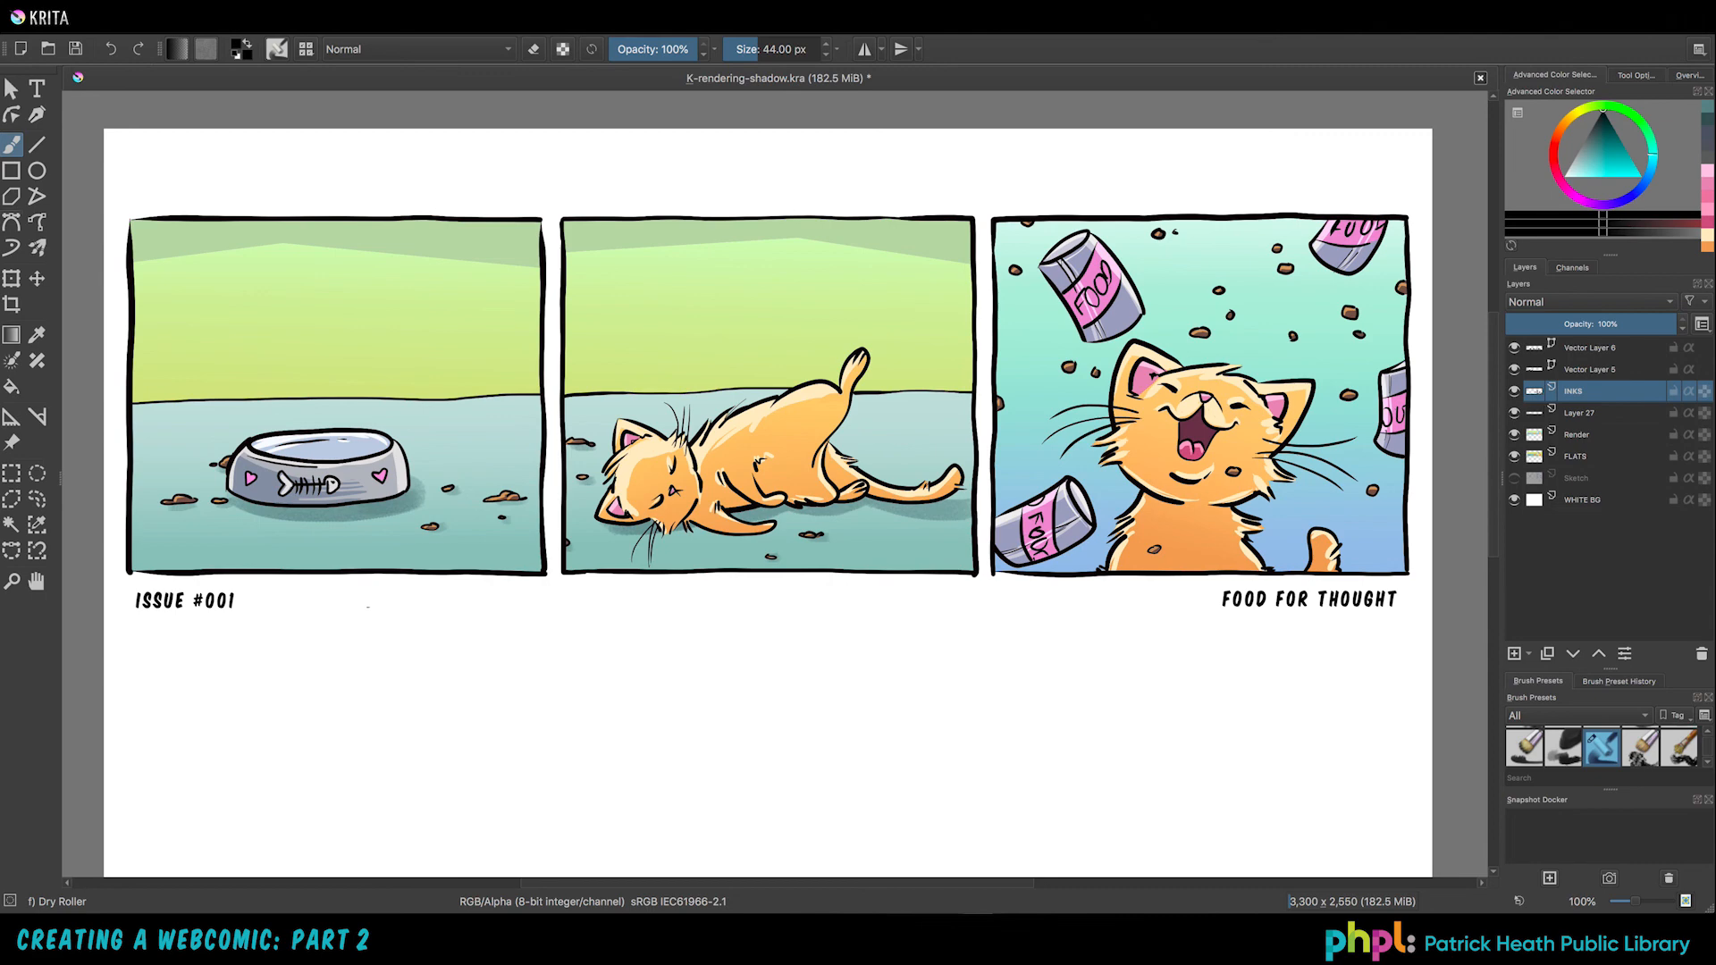
{"action": "left_click", "coordinate": [36, 87]}
{"action": "left_click_drag", "start_coordinate": [134, 162], "coordinate": [536, 211]}
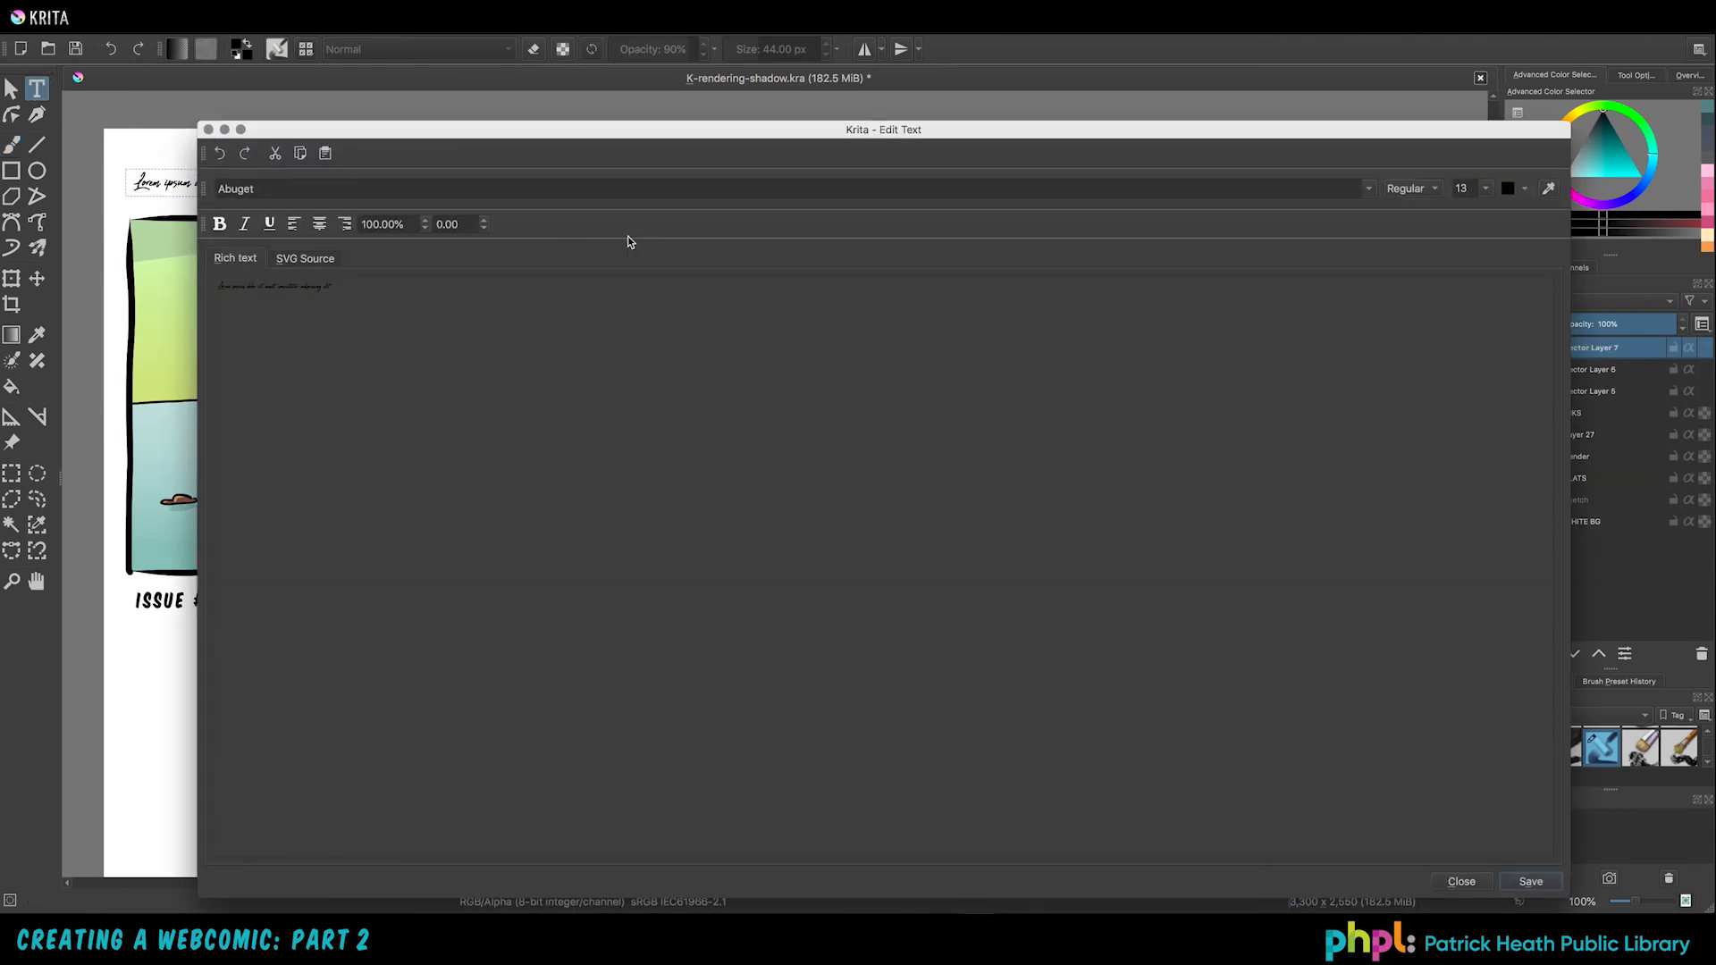
{"action": "left_click", "coordinate": [1367, 188]}
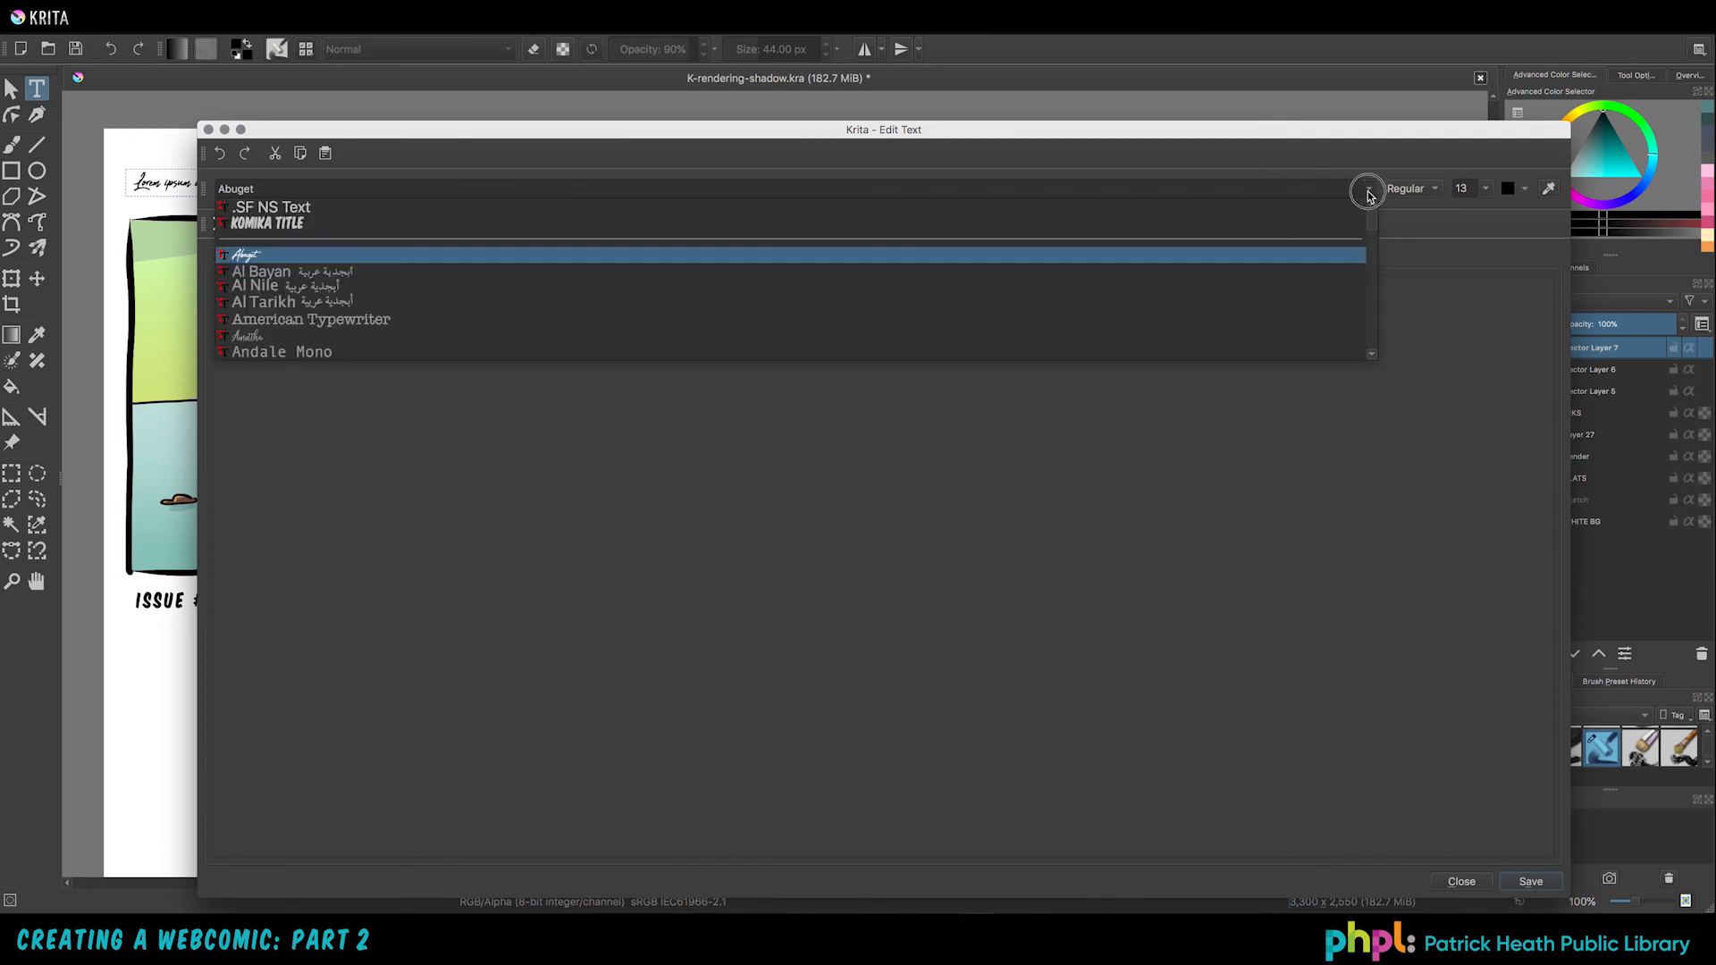
{"action": "left_click", "coordinate": [777, 223]}
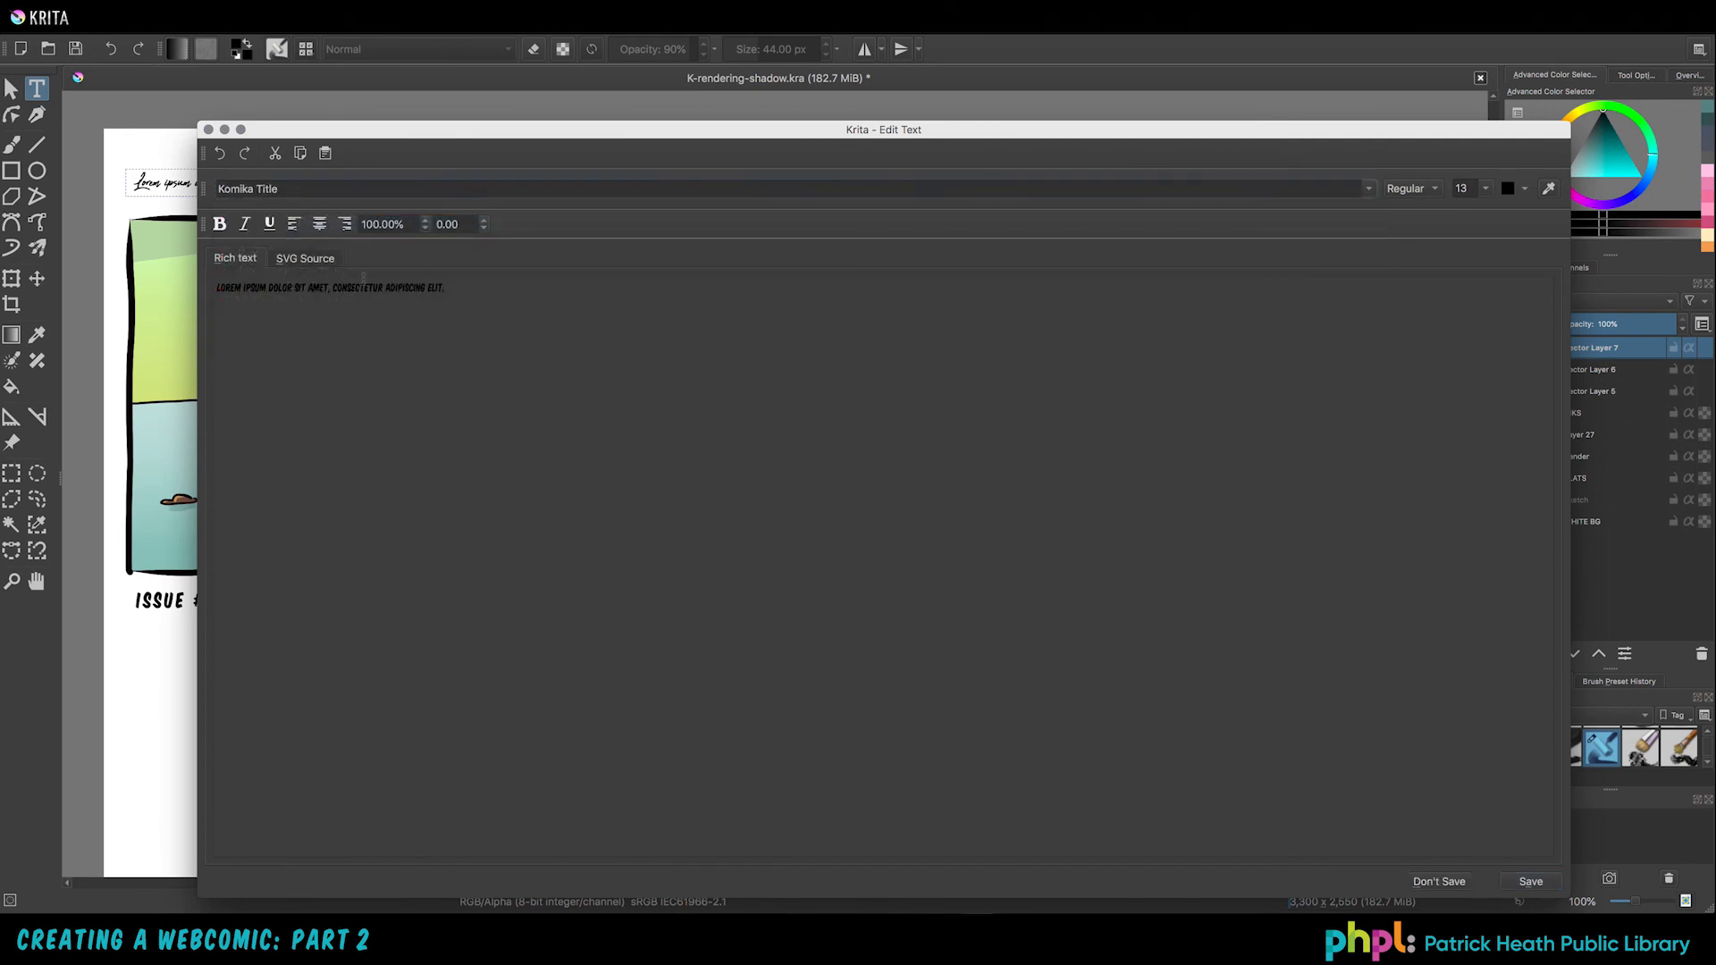
Step: Set the title's font size to 24, replace the placeholder with GRUG THE CAT and save the text
{"action": "left_click", "coordinate": [1486, 189]}
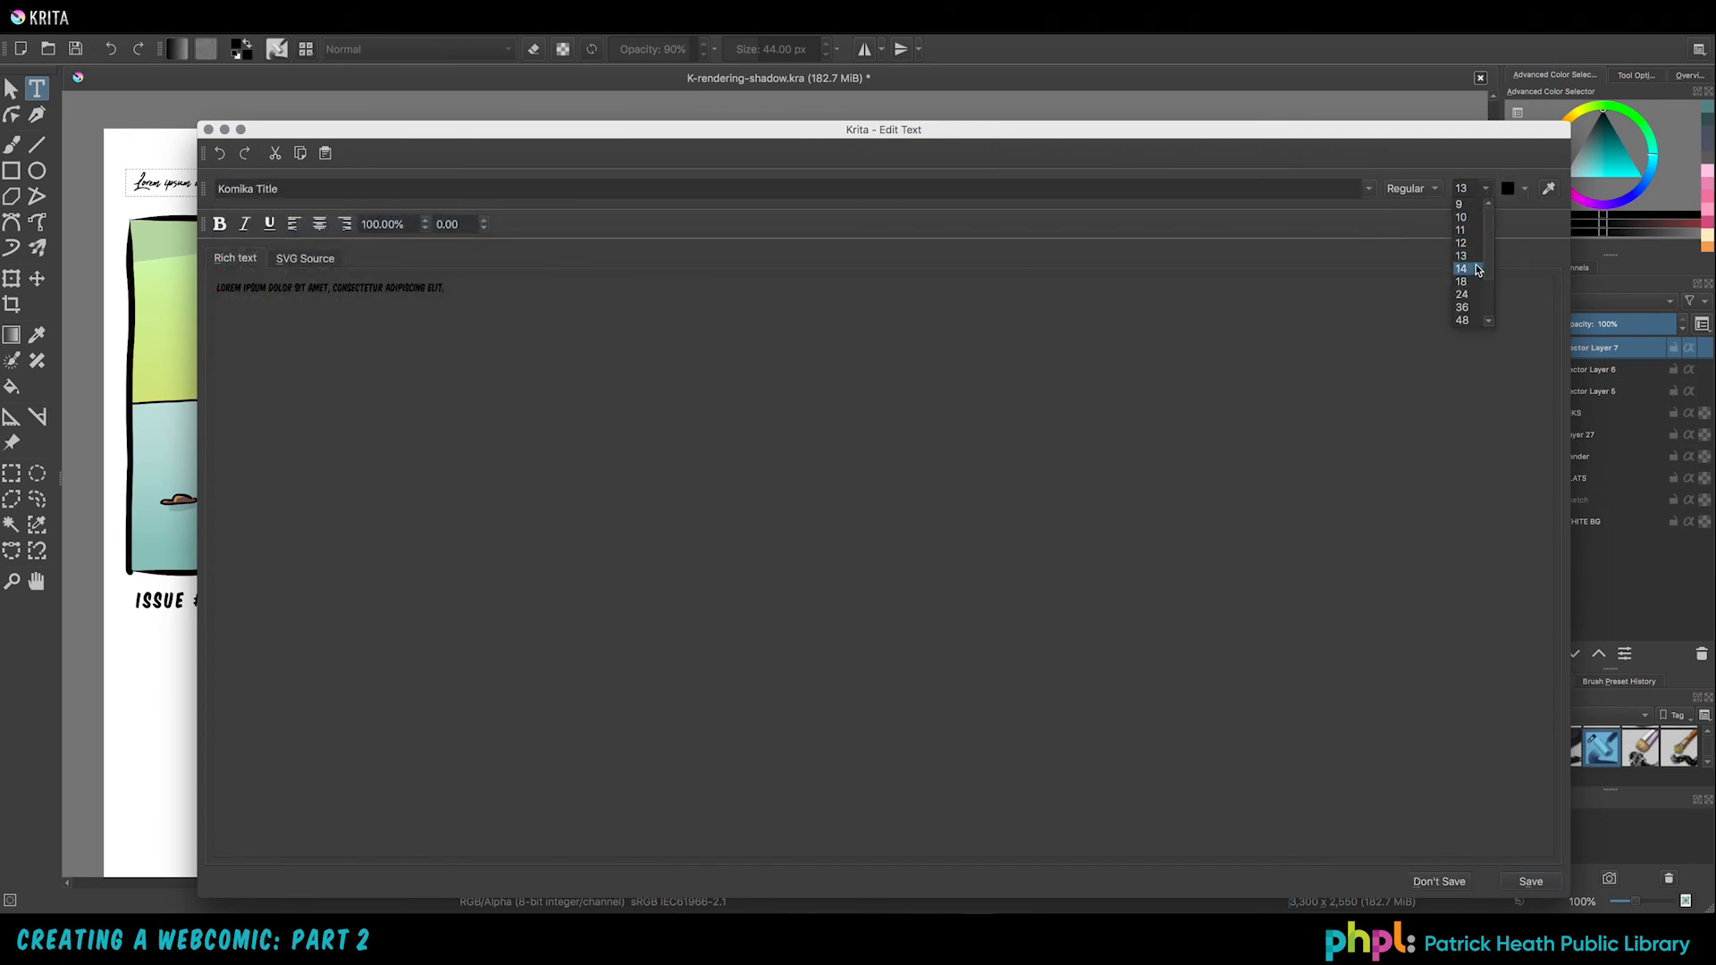
{"action": "left_click", "coordinate": [1473, 297]}
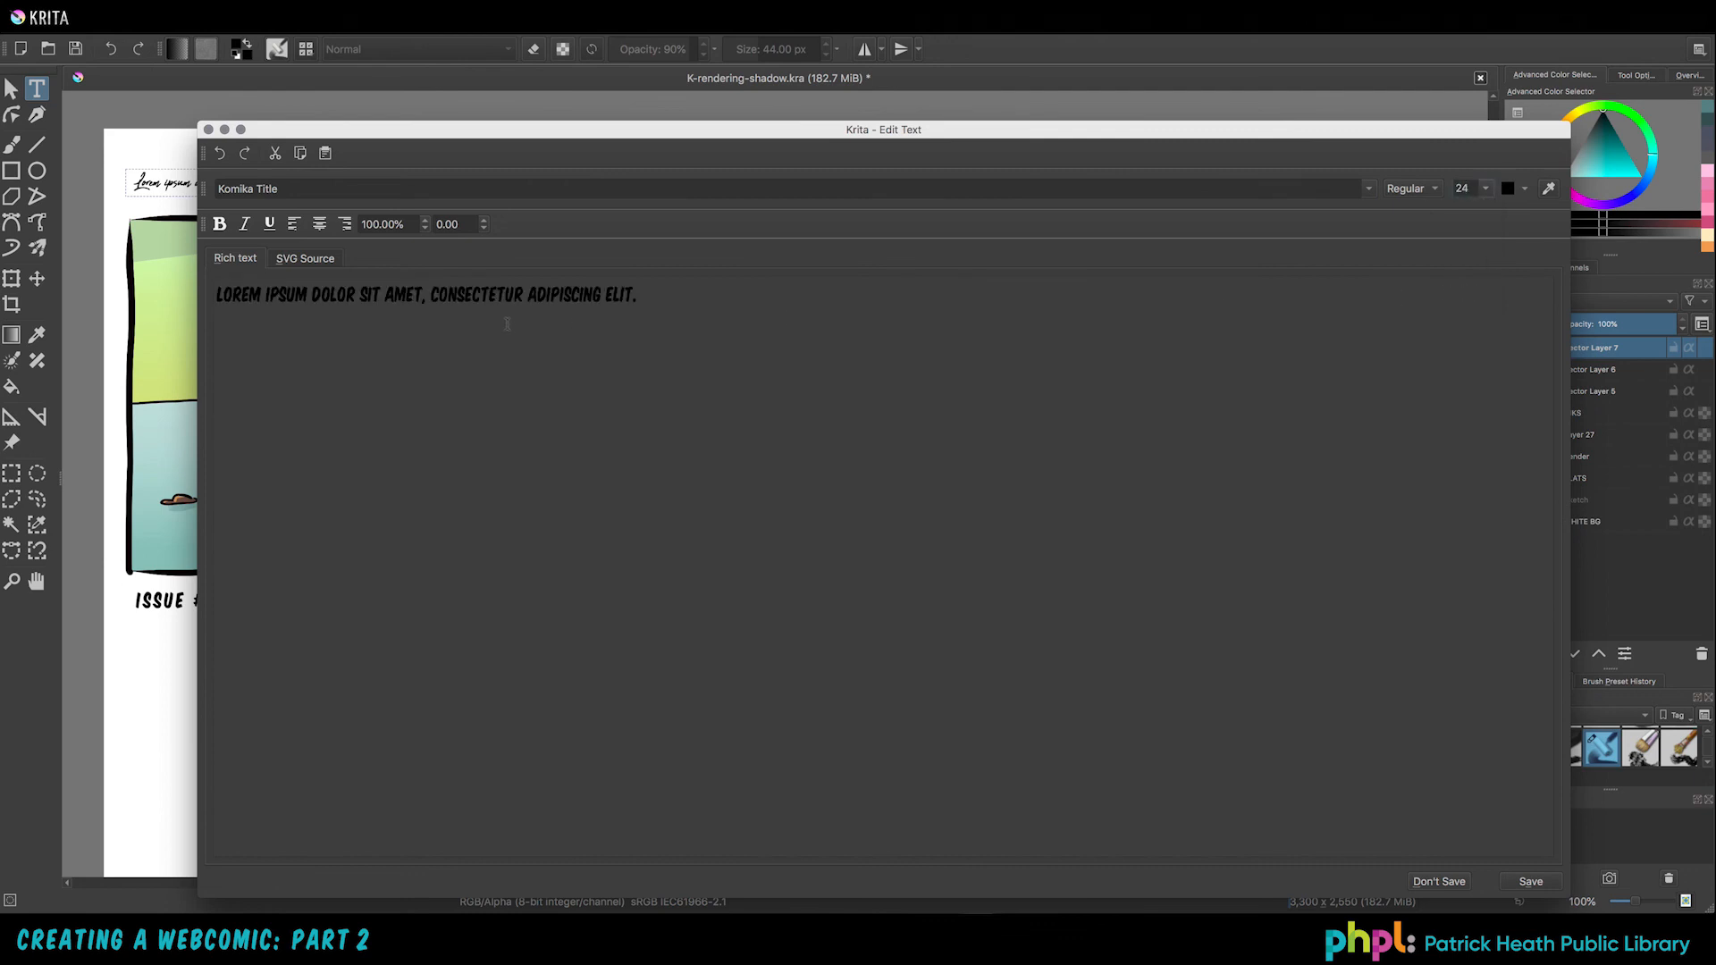
{"action": "left_click_drag", "start_coordinate": [650, 295], "coordinate": [139, 291]}
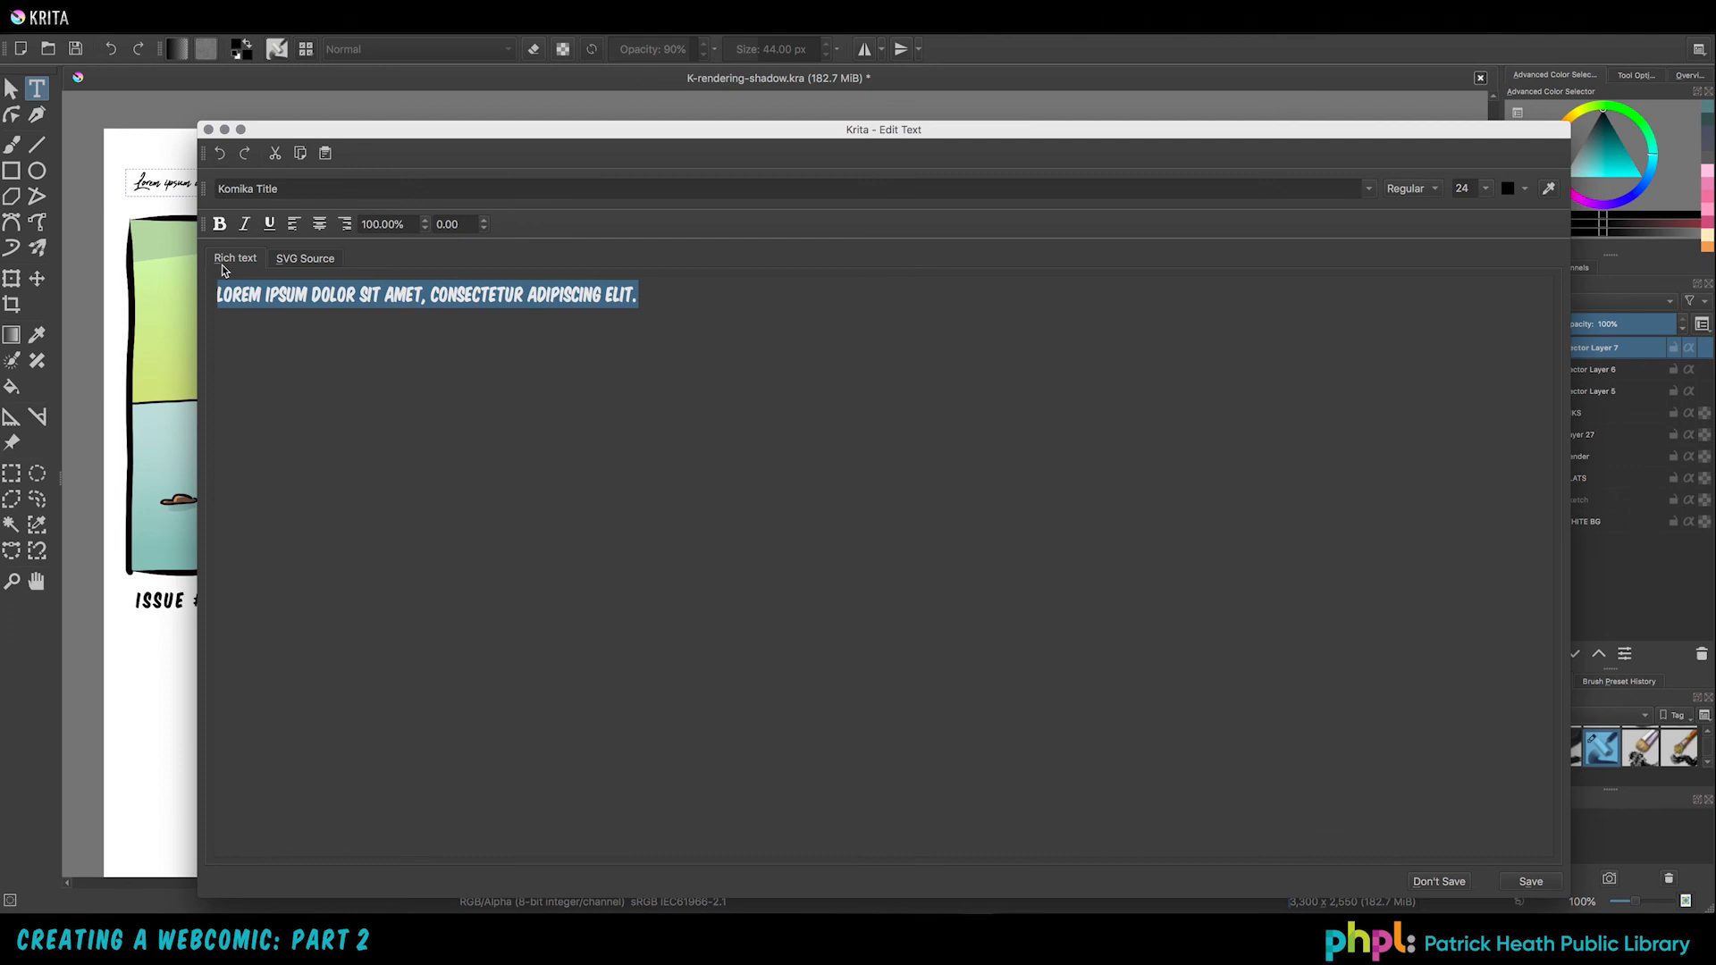
{"action": "type", "text": "G"}
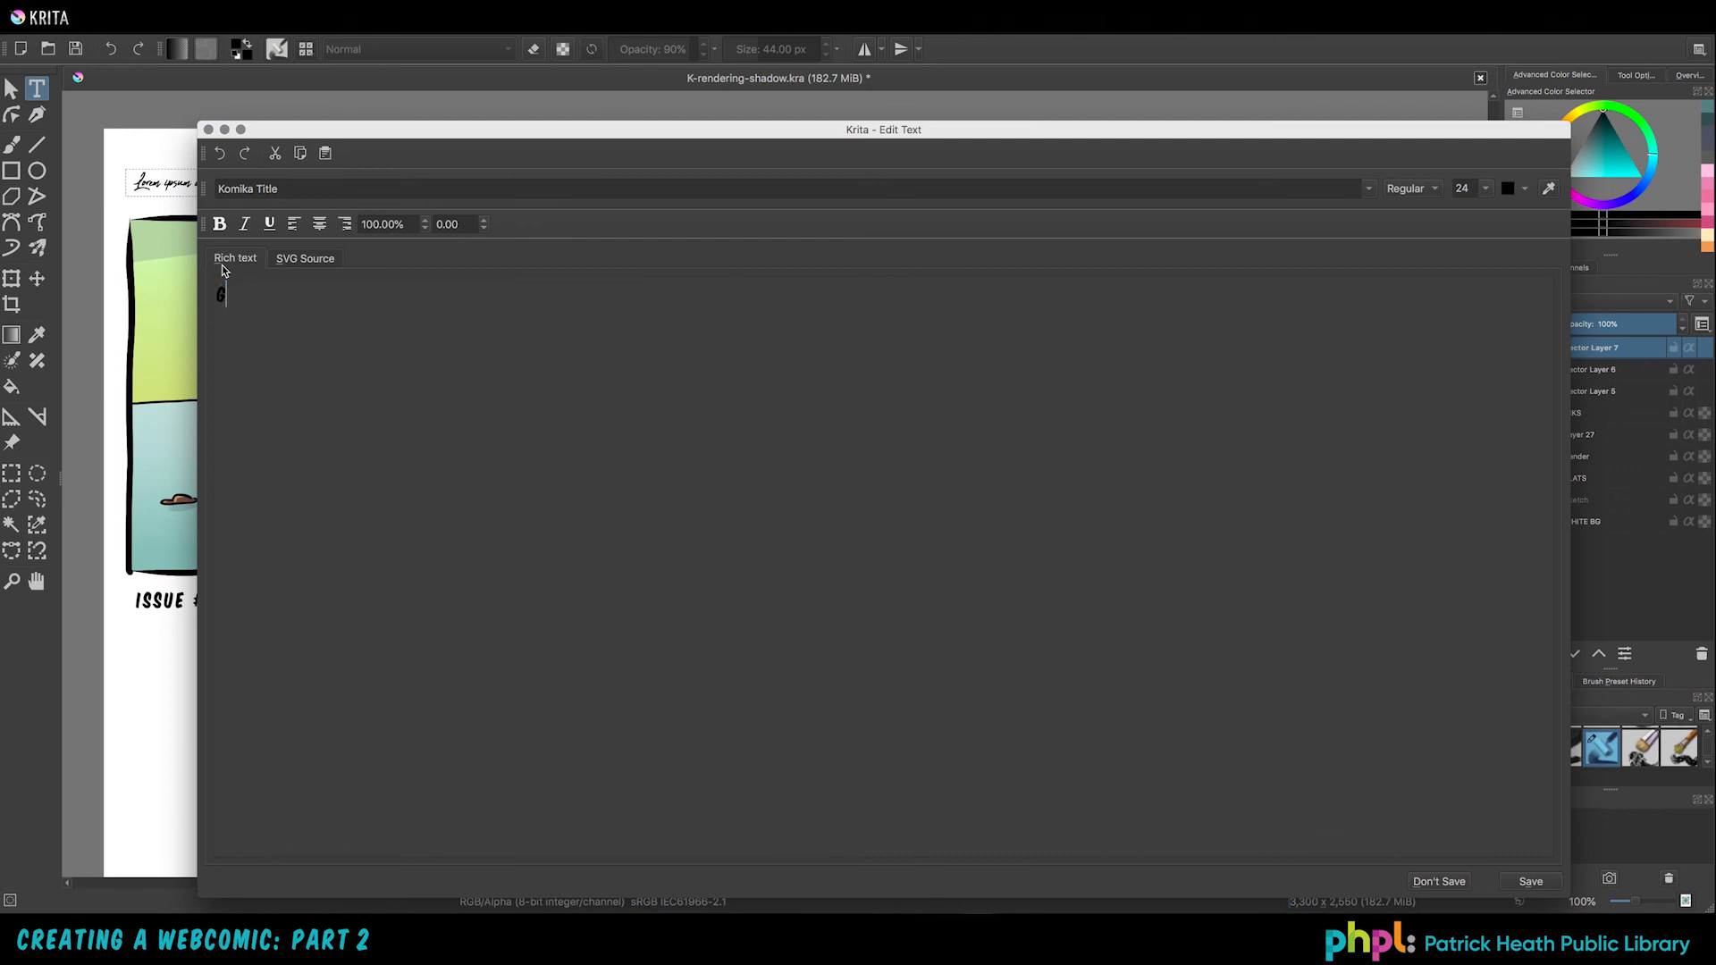
{"action": "type", "text": "RUG THE CAT"}
{"action": "left_click", "coordinate": [1534, 883]}
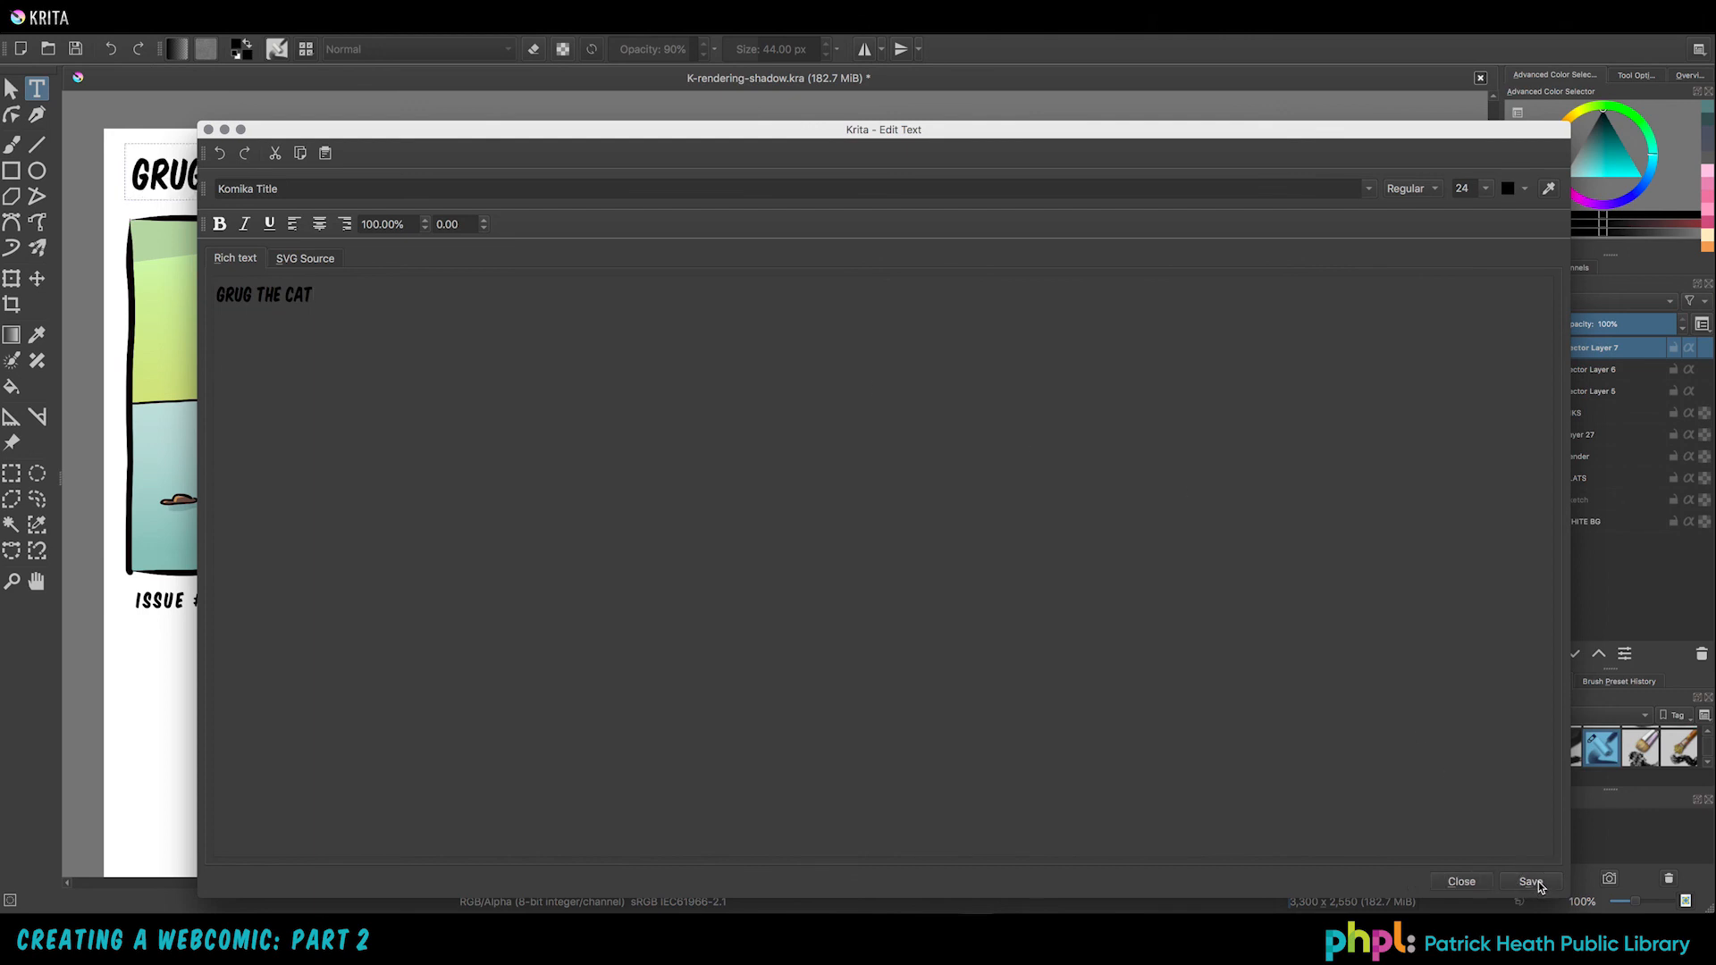
{"action": "left_click", "coordinate": [1479, 888]}
Step: Nudge the GRUG THE CAT title closer to the first panel's upper left corner and save the document
{"action": "left_click_drag", "start_coordinate": [298, 175], "coordinate": [307, 184]}
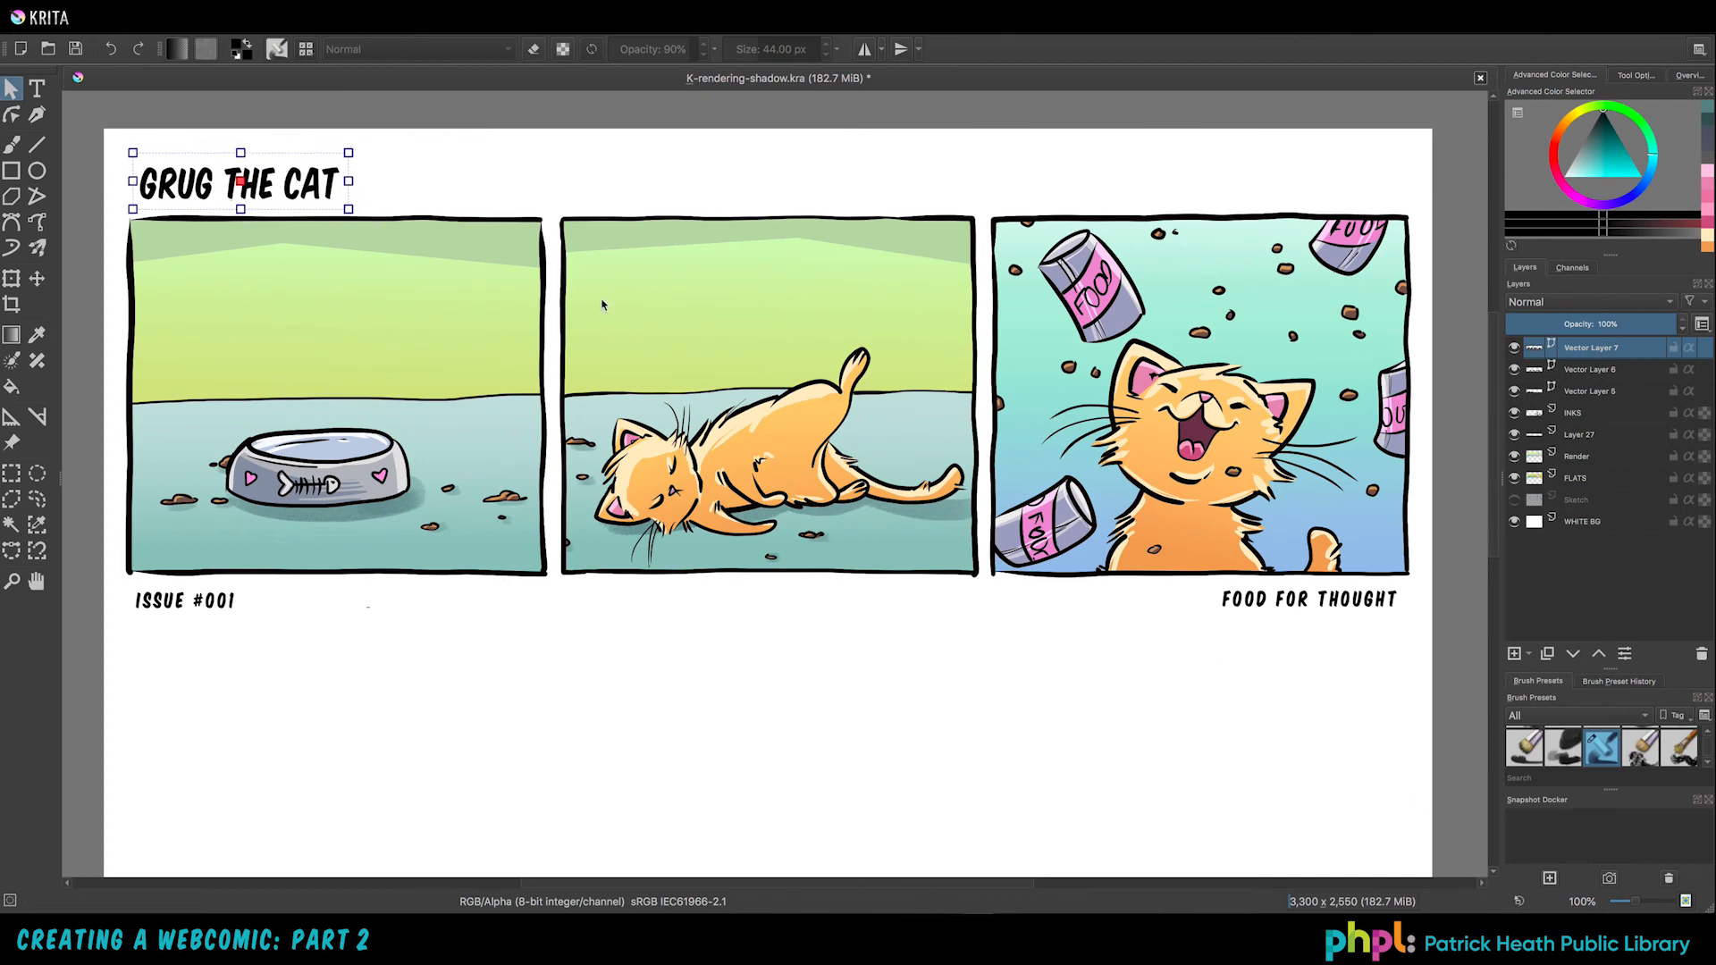
{"action": "left_click", "coordinate": [619, 141]}
{"action": "key", "text": "ctrl+s"}
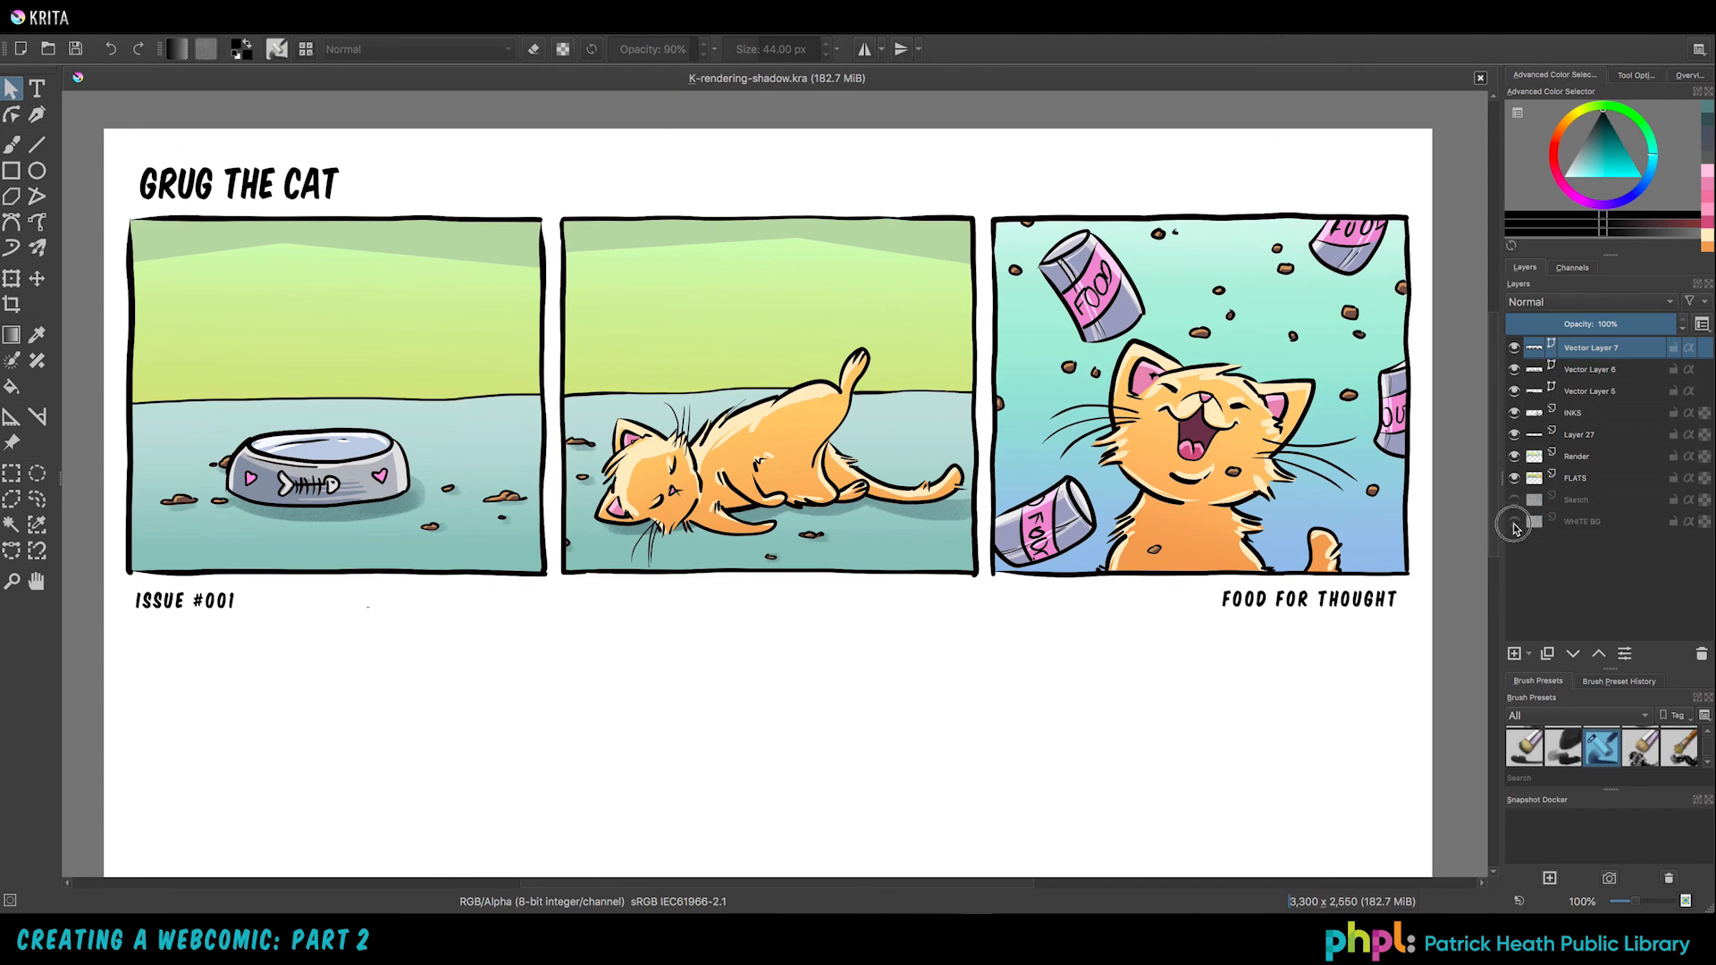
Step: Check the comic on a transparent background by hiding the WHITE BG layer and showing it again
{"action": "left_click", "coordinate": [1515, 522]}
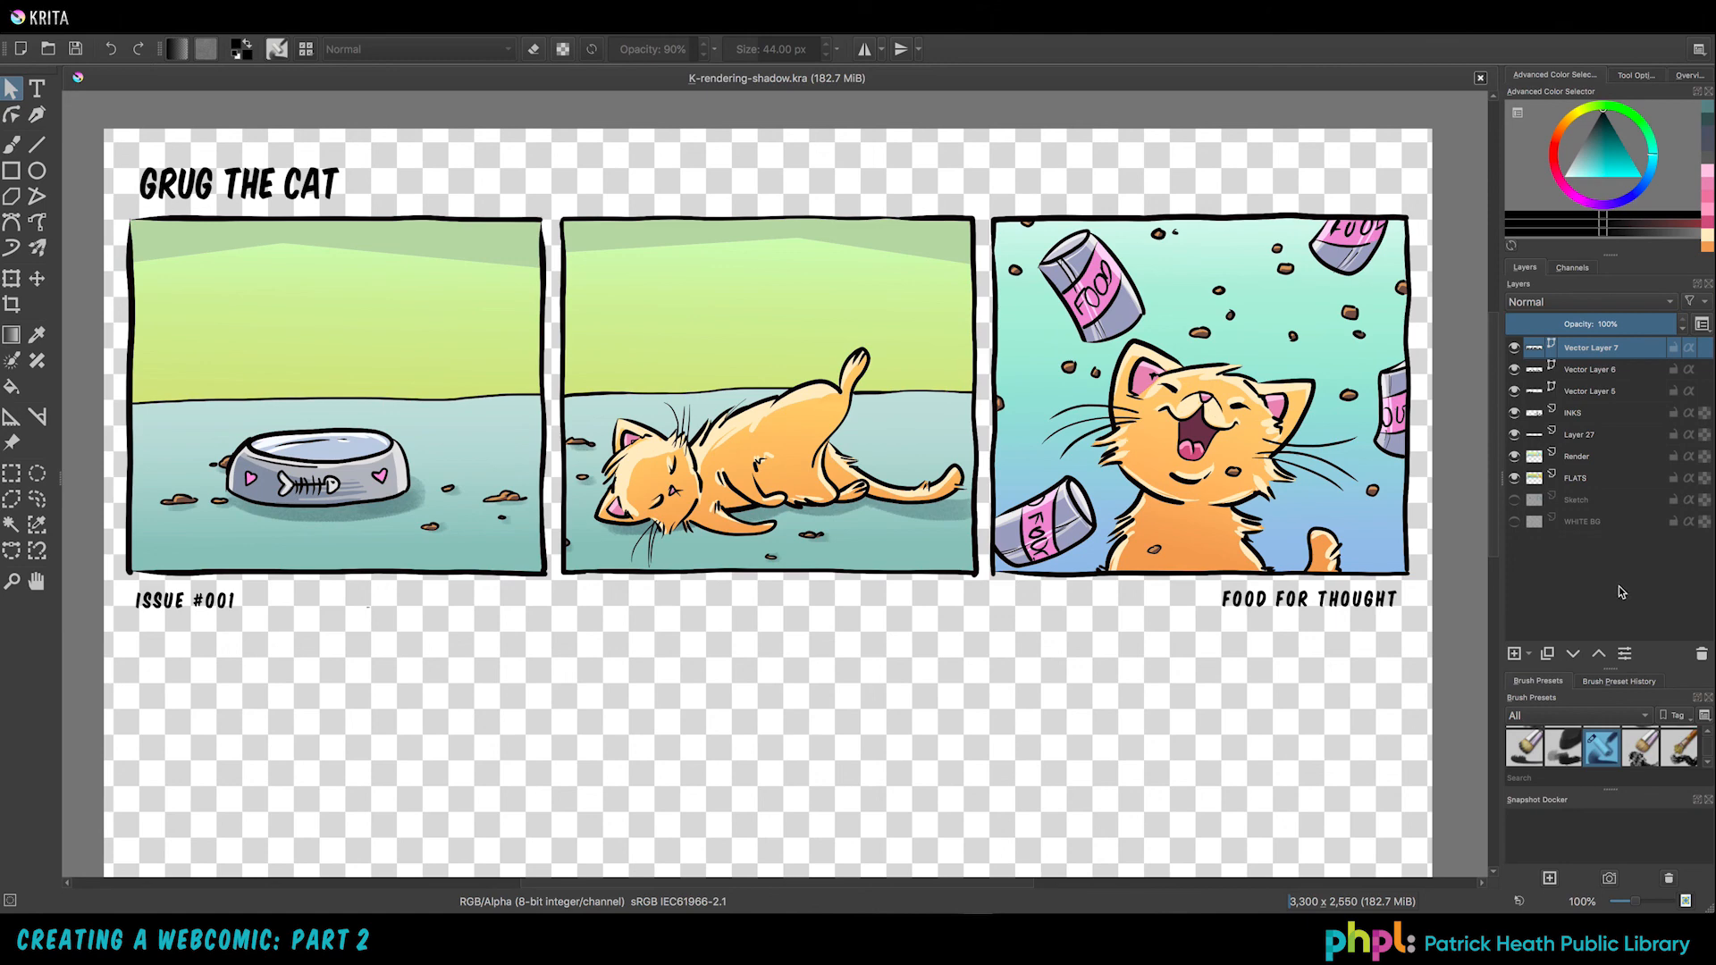
{"action": "left_click", "coordinate": [1514, 521]}
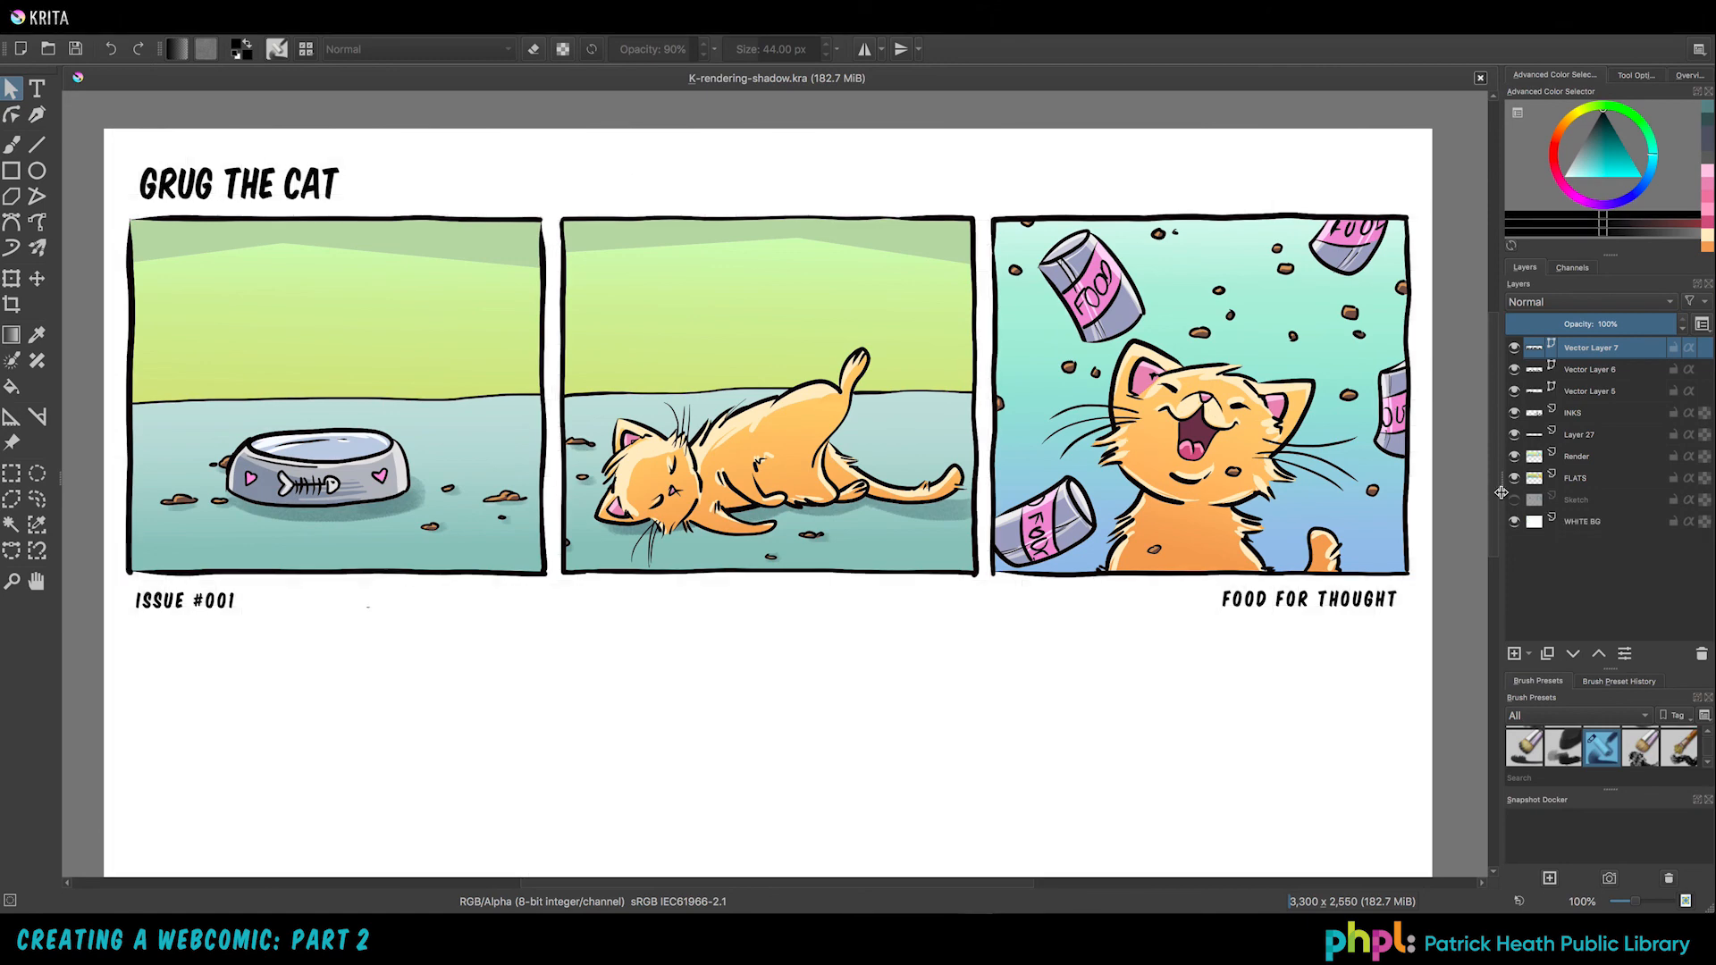